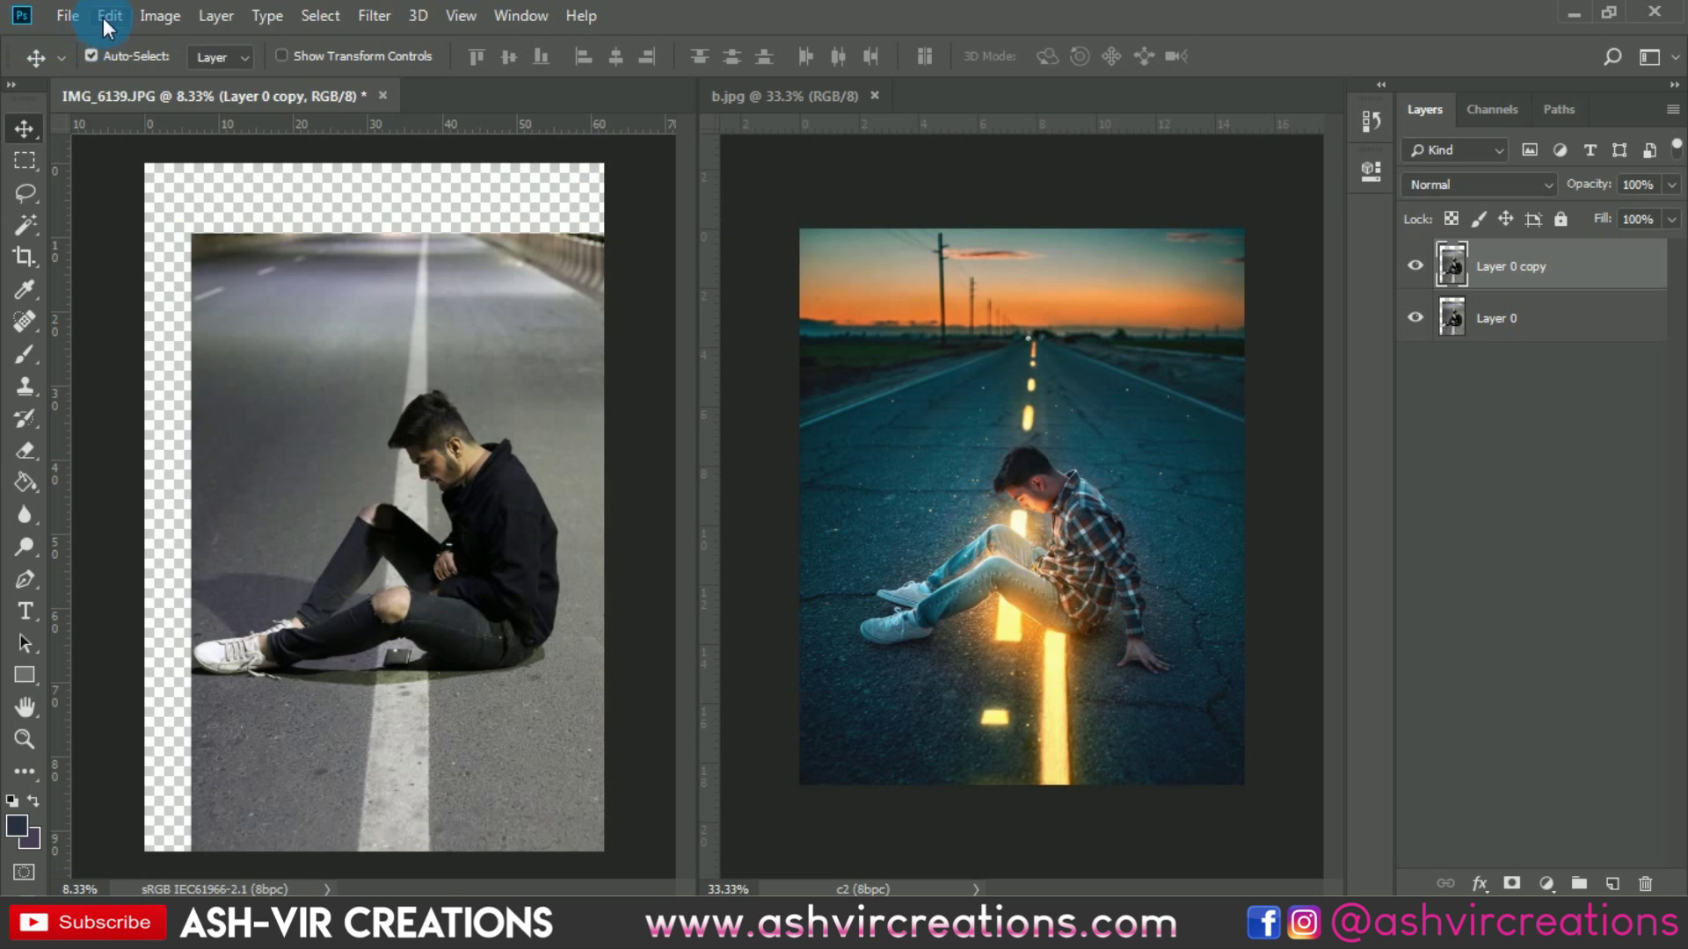
Flip Layer 0 copy horizontally and stretch it to about -245% width, covering the blank strip along the photo's left side
left_click(103, 18)
left_click(229, 535)
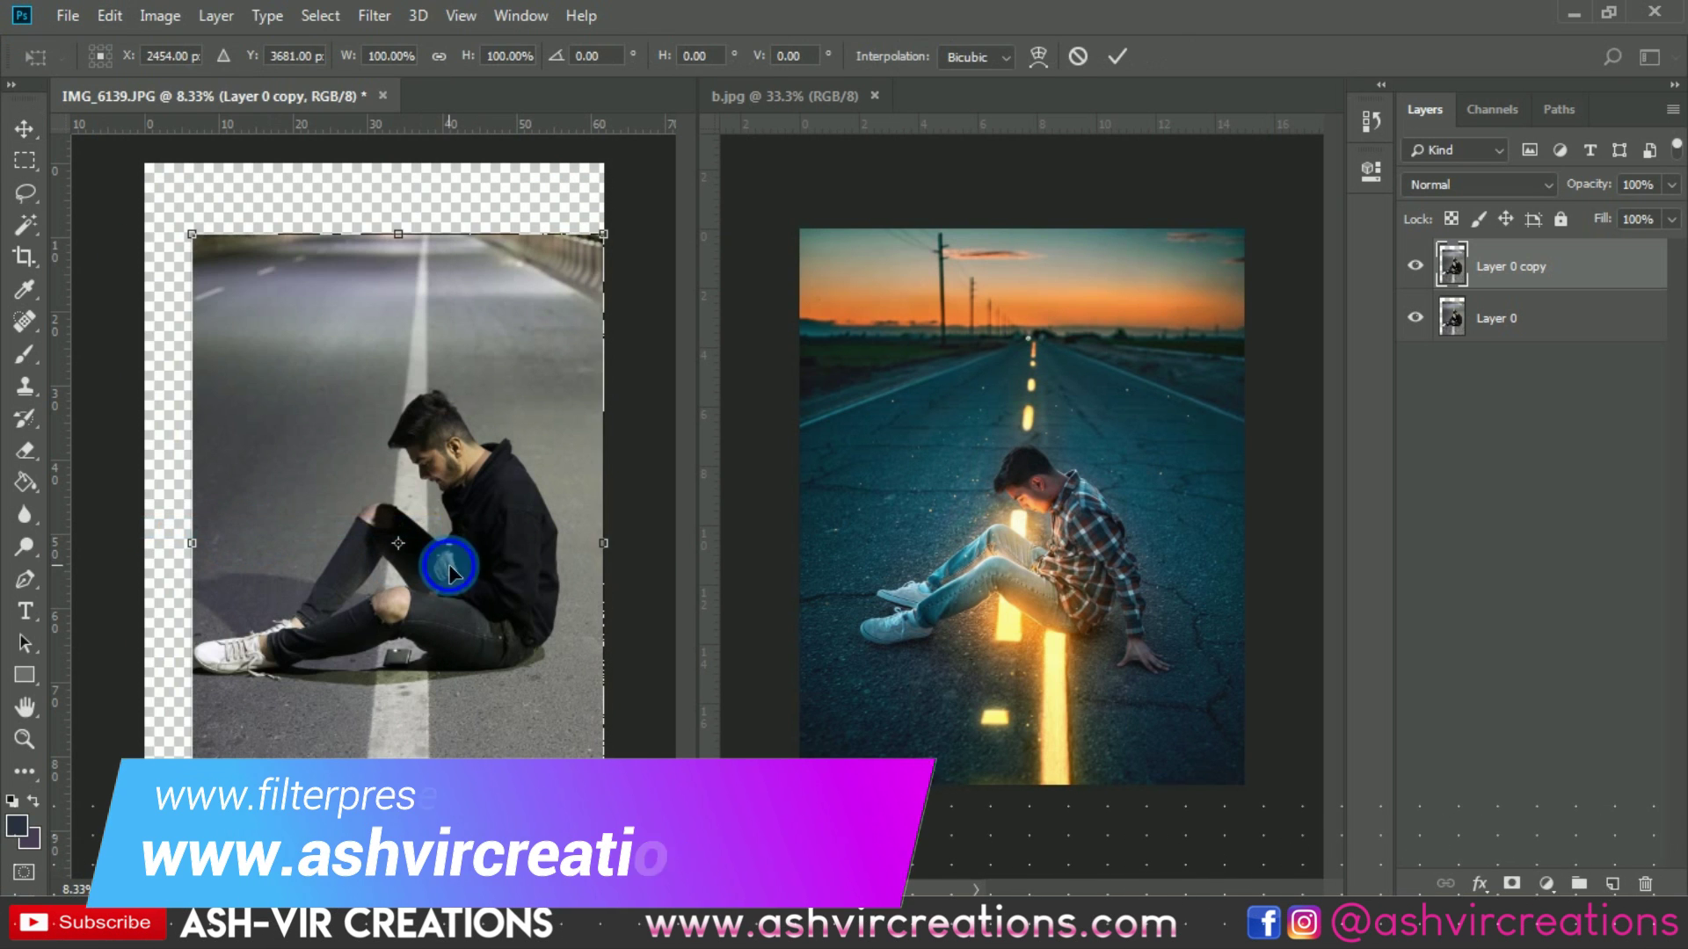
right_click(448, 573)
left_click(539, 528)
left_click_drag(514, 556, 2, 530)
scroll(119, 518, "down", 5)
scroll(149, 533, "down", 1)
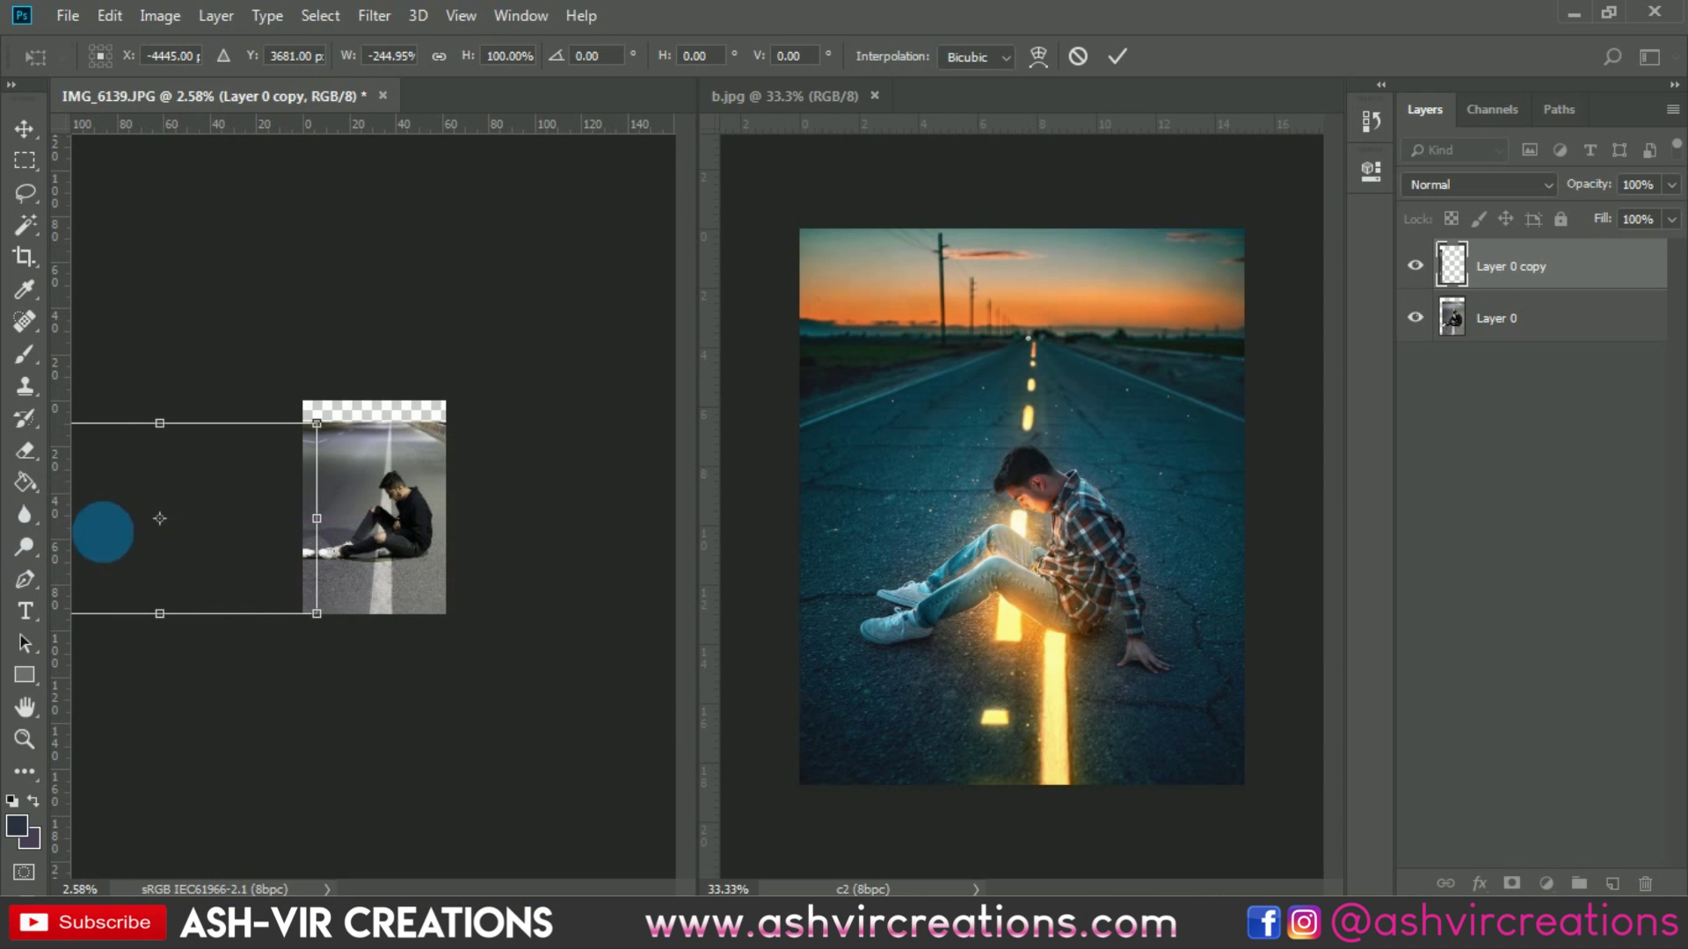
key("Return")
Duplicate Layer 0 and merge the duplicate with the mirrored Layer 0 copy
scroll(287, 527, "up", 5)
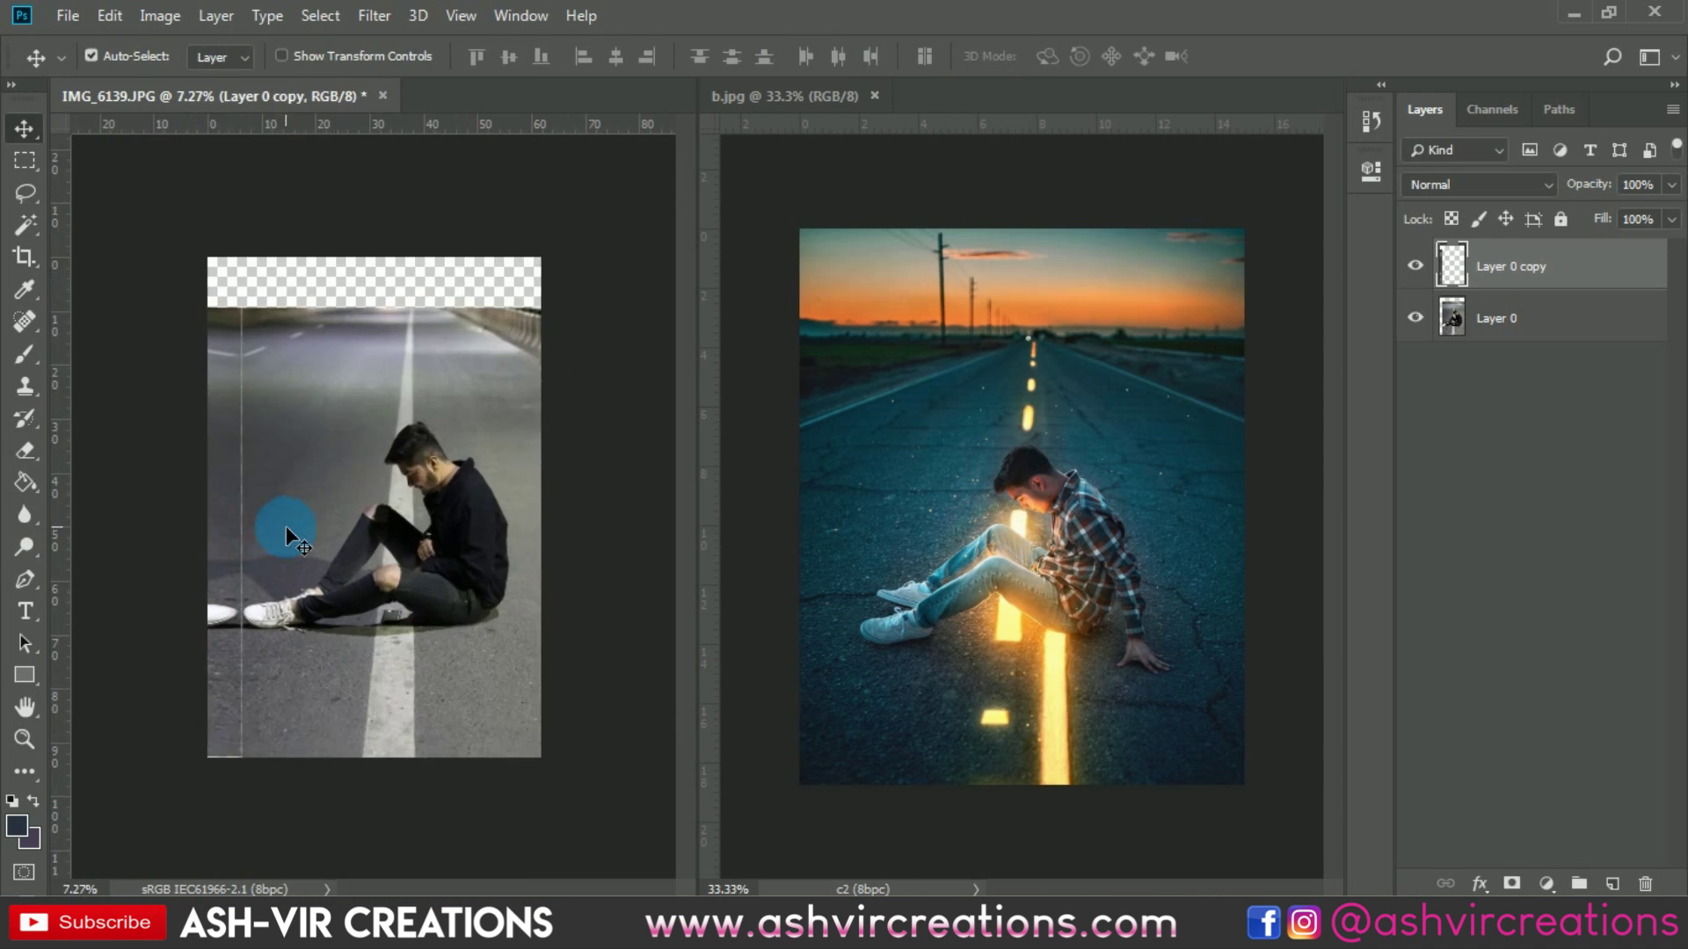
scroll(286, 526, "up", 5)
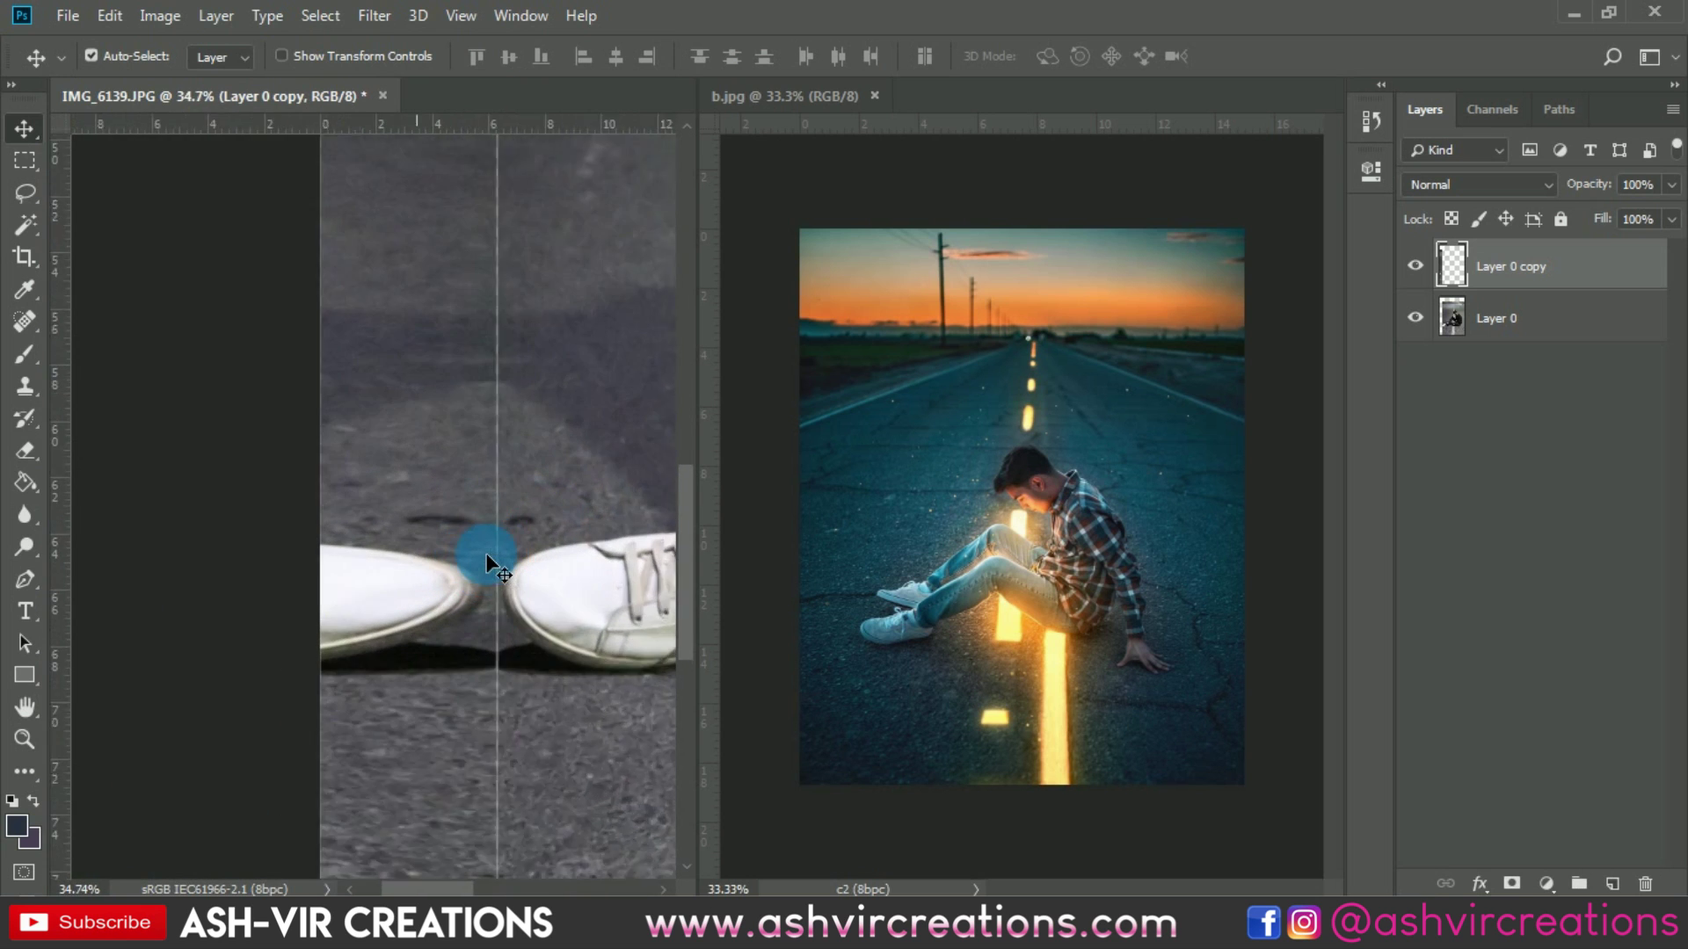
scroll(487, 552, "up", 2)
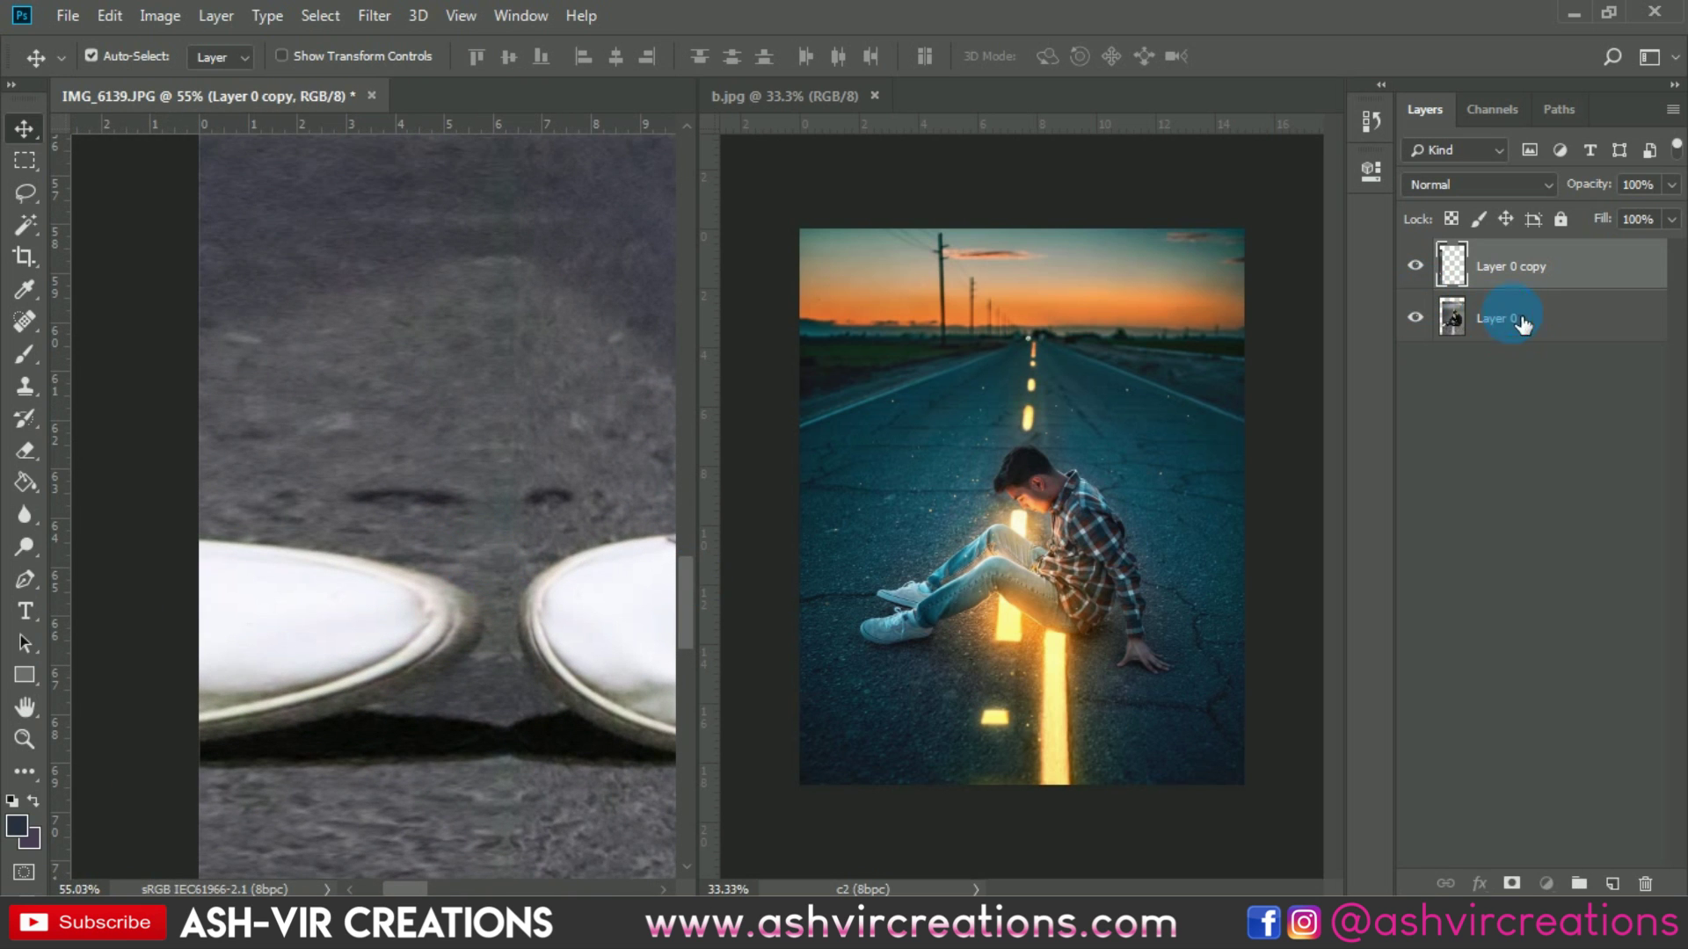
right_click(1522, 324)
left_click(1303, 140)
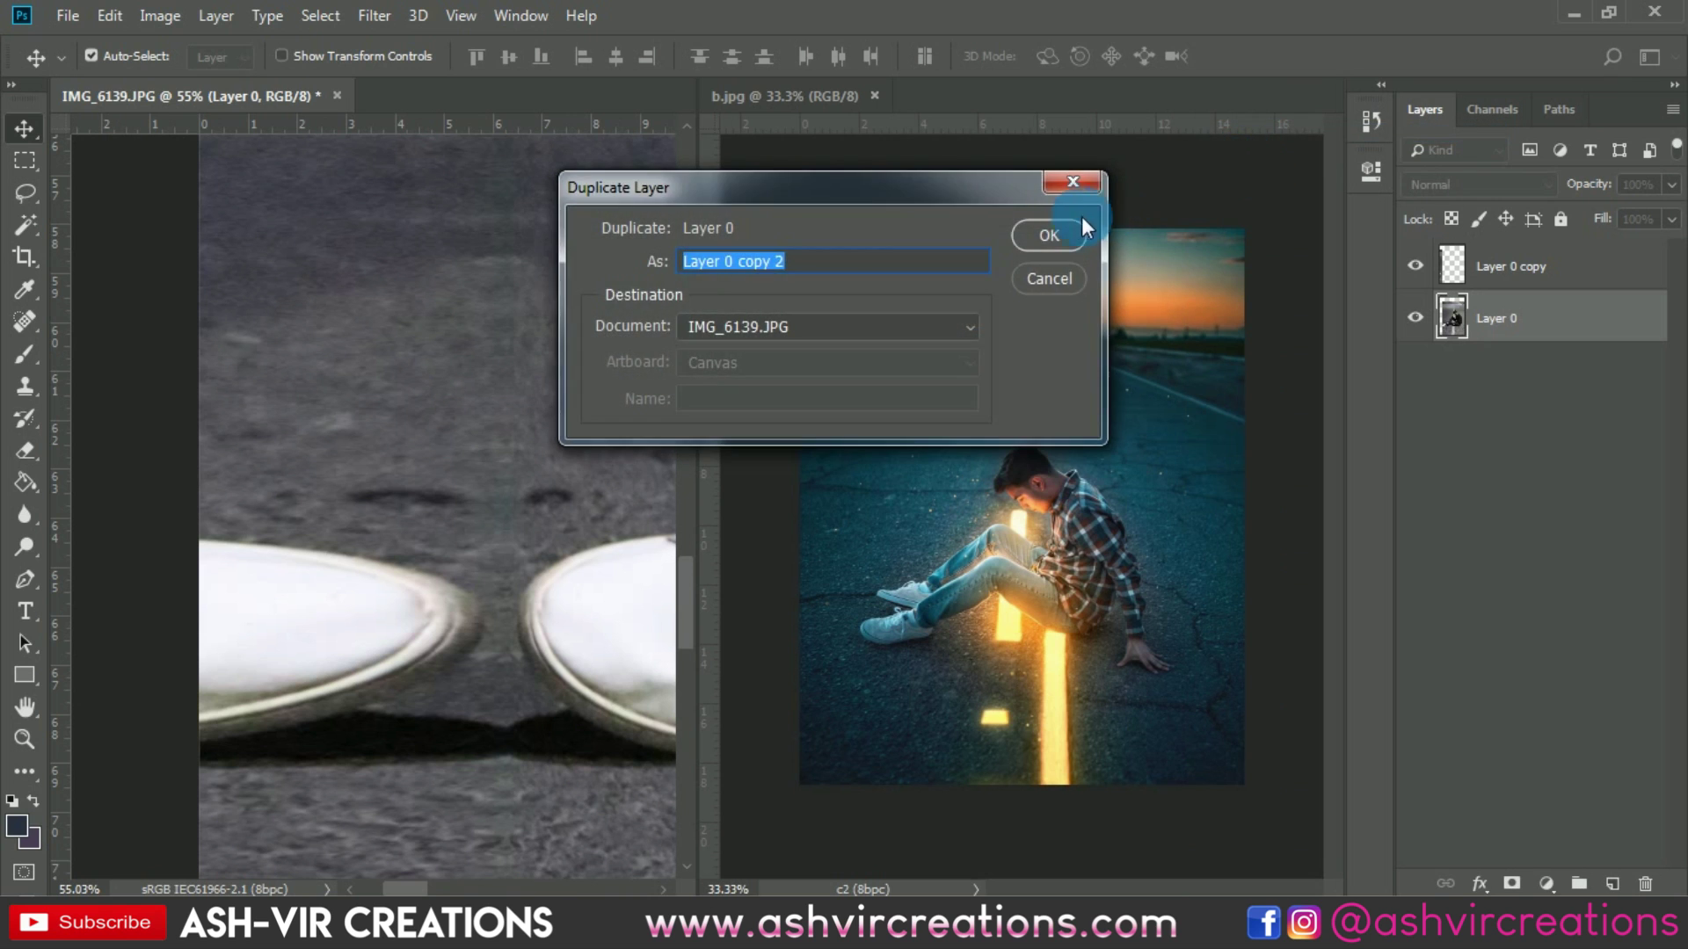
left_click(1083, 230)
left_click(1534, 276, "ctrl")
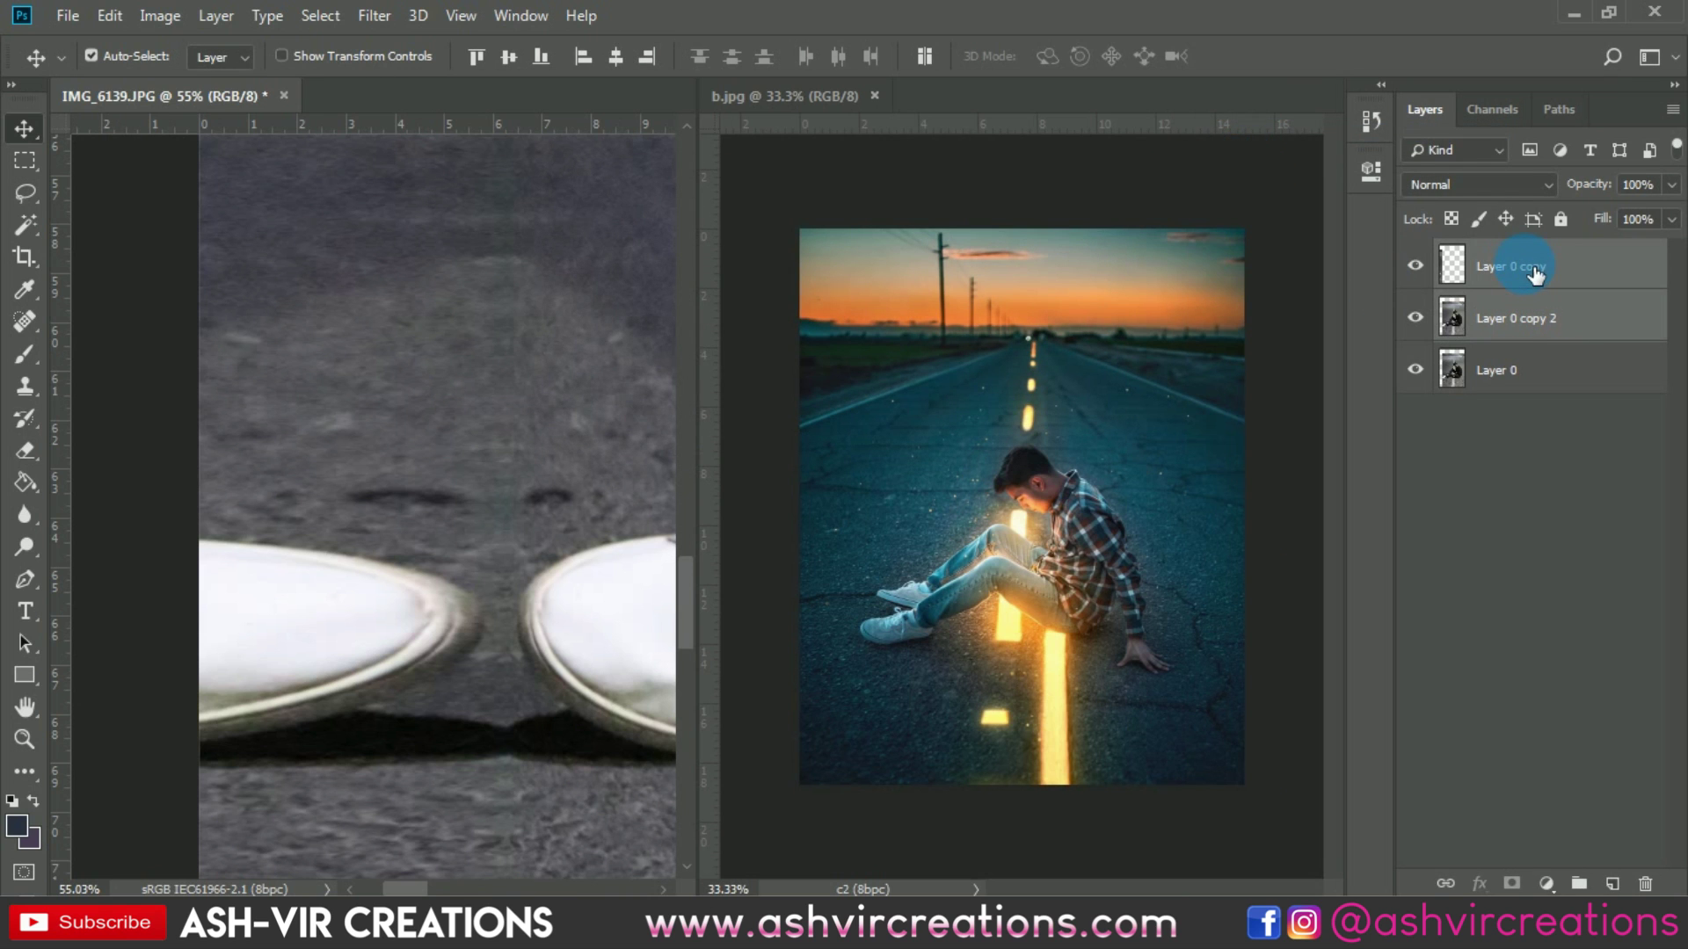
right_click(1534, 276)
left_click(1281, 680)
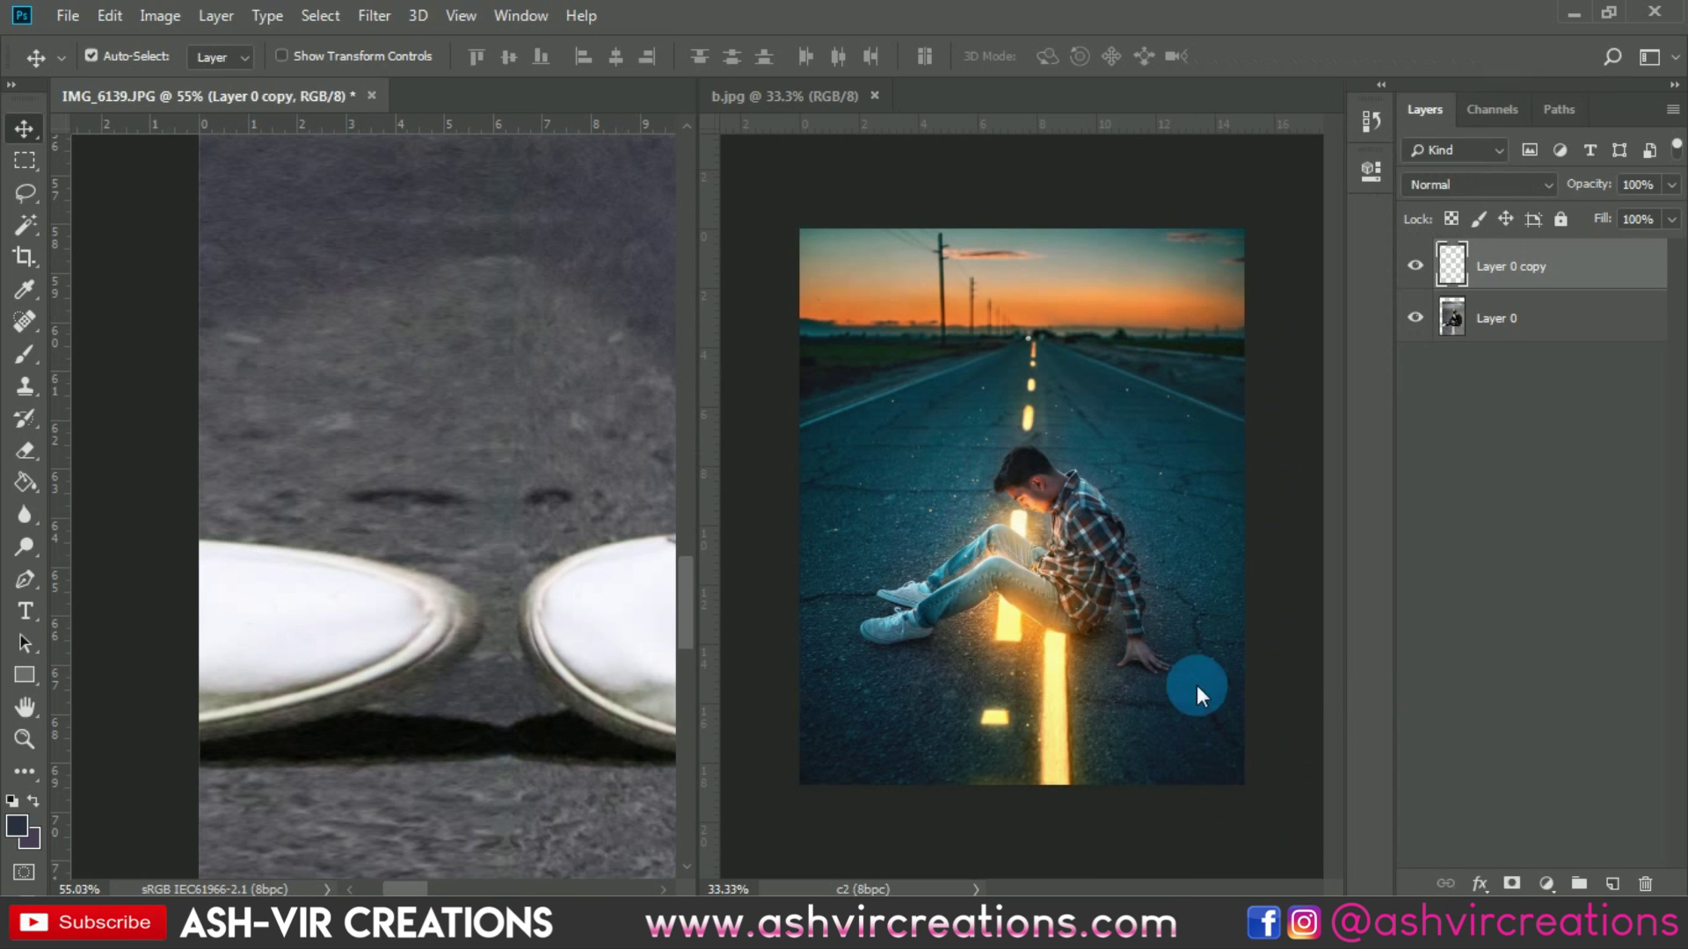
Lasso the mirrored shoe at the photo's left edge and apply a Content-Aware fill to the selection
left_click_drag(480, 617, 514, 526)
left_click(24, 192)
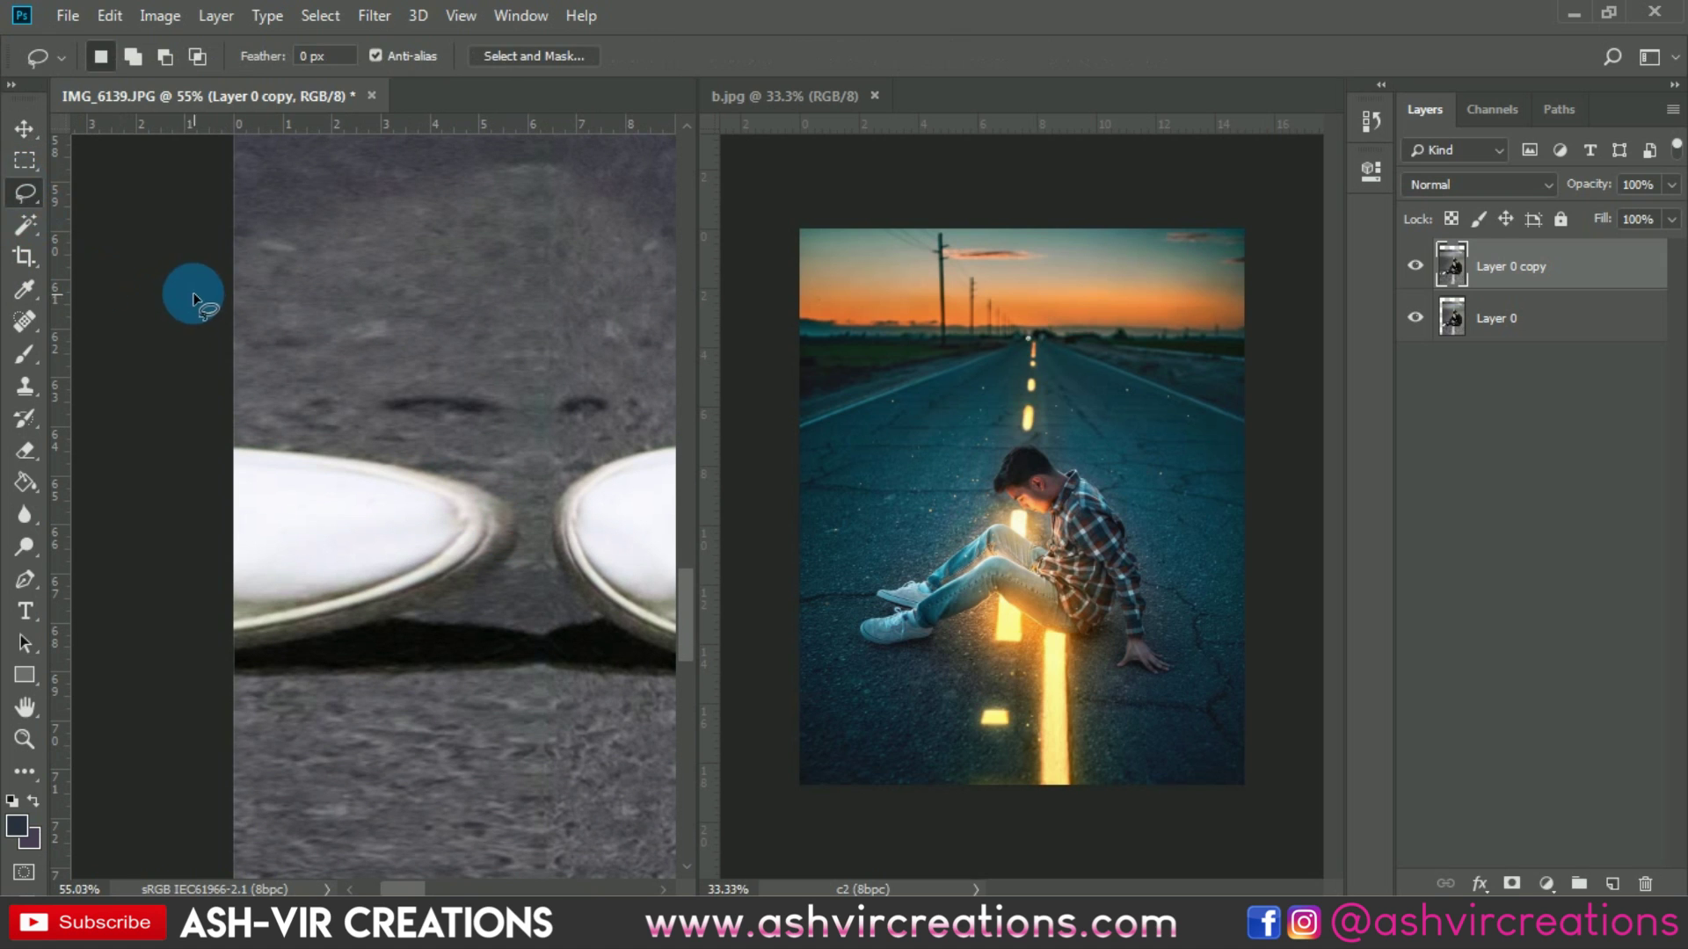
left_click_drag(230, 379, 534, 450)
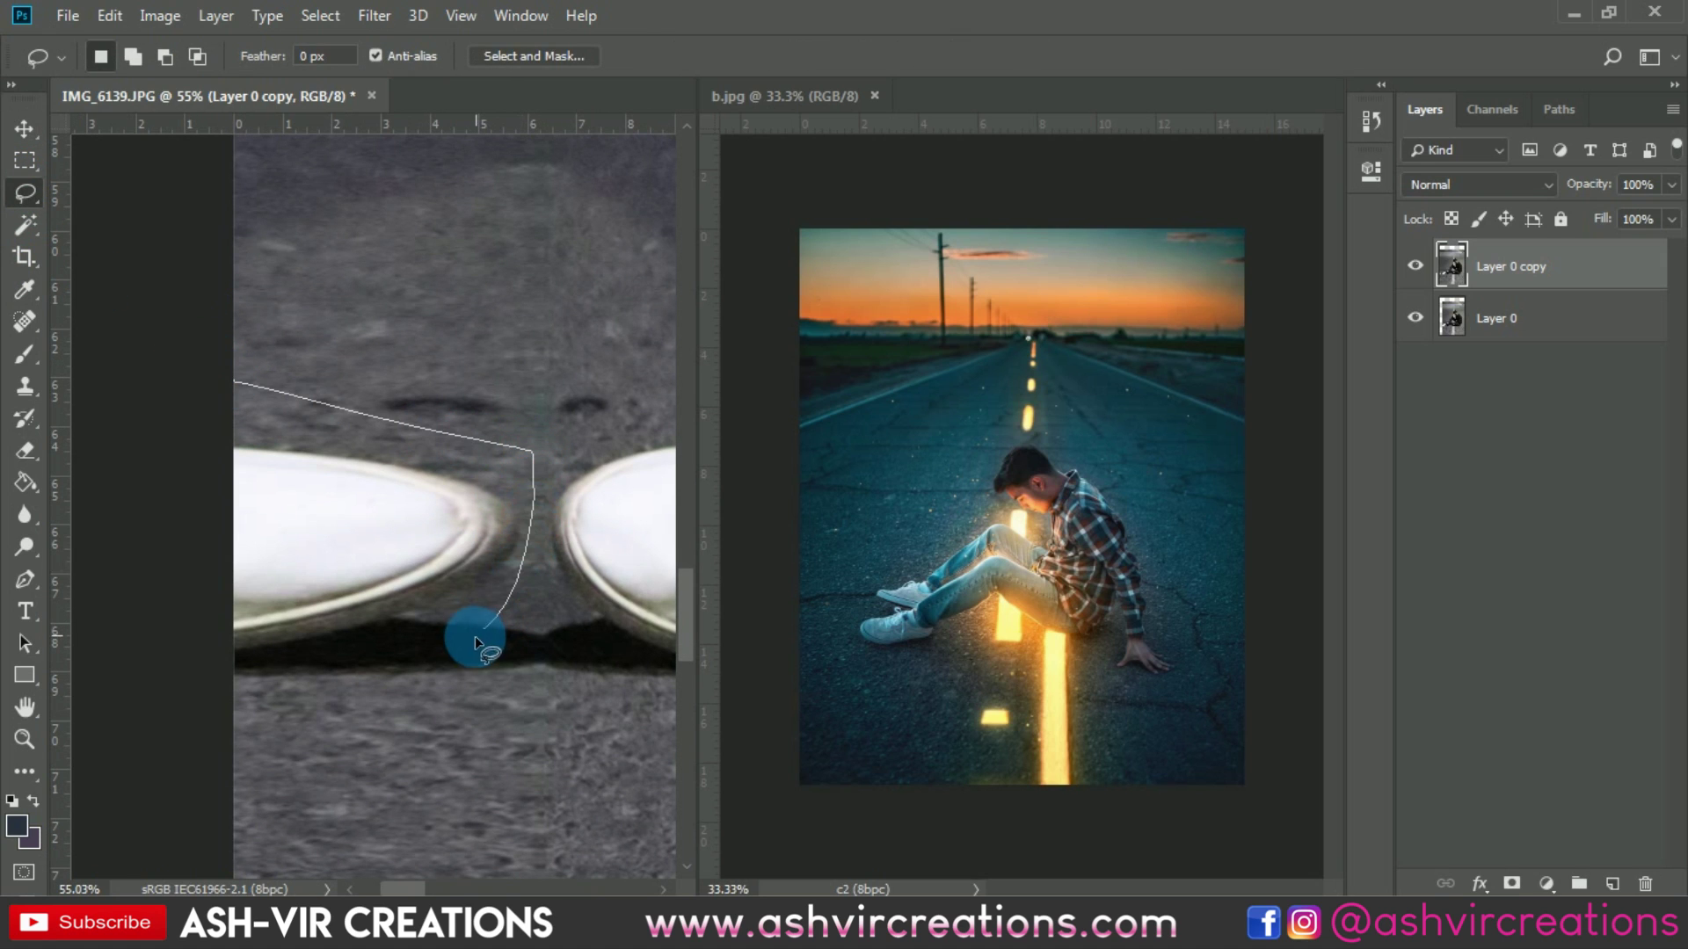
left_click_drag(157, 366, 156, 367)
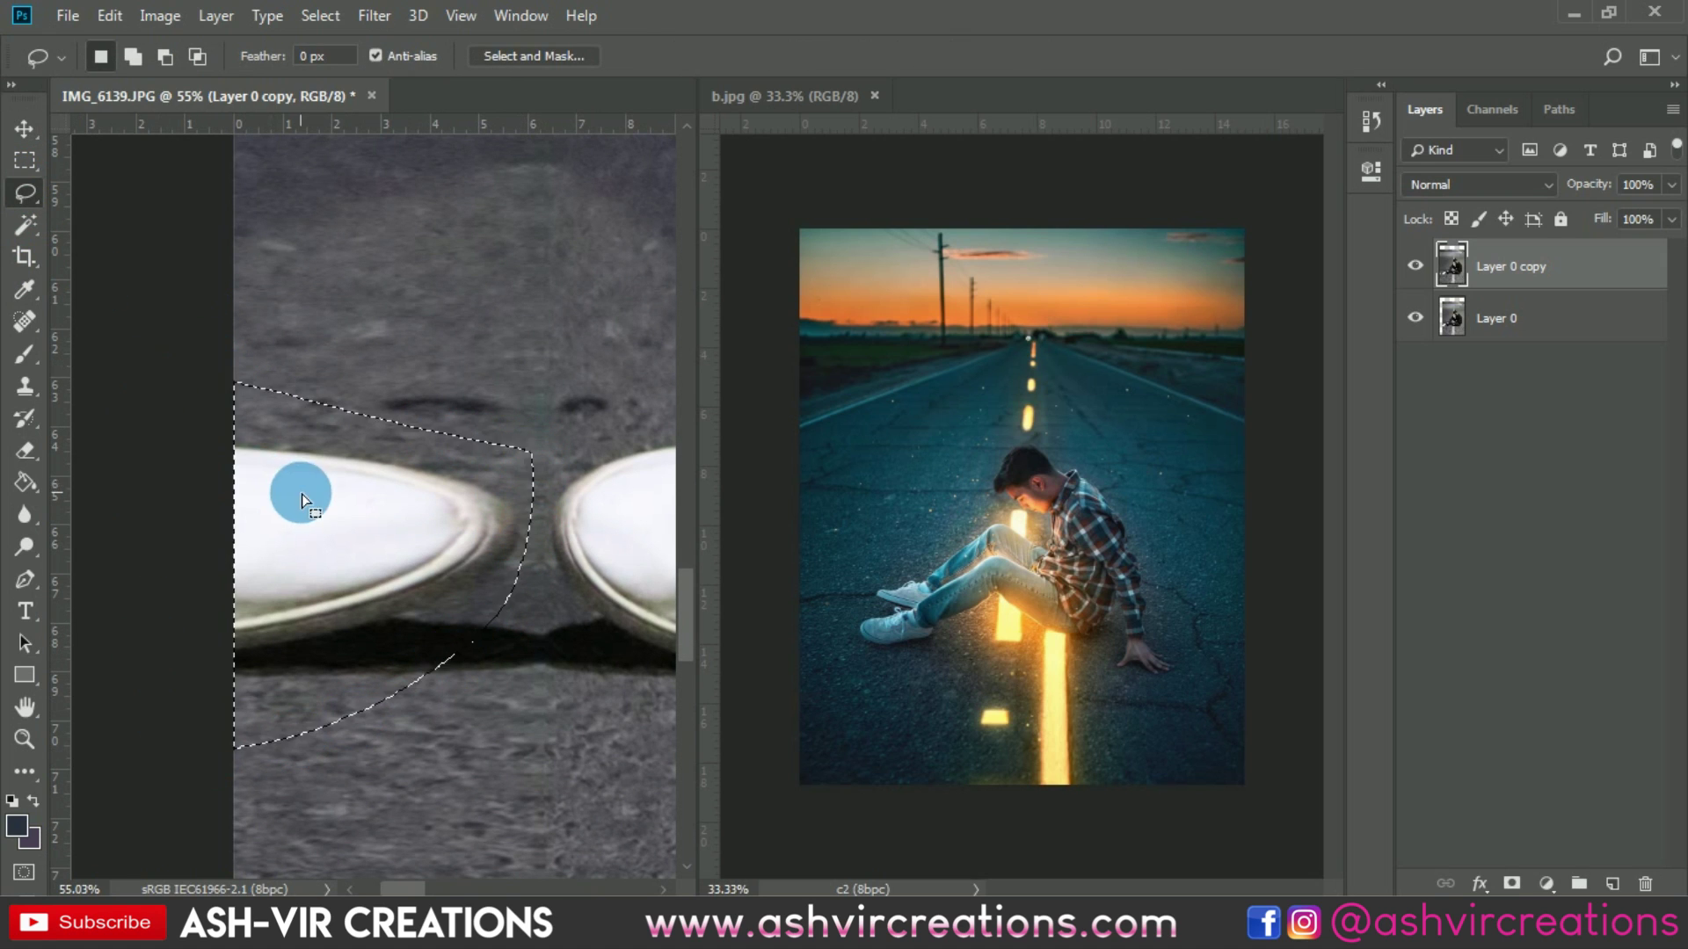
right_click(297, 489)
left_click(383, 350)
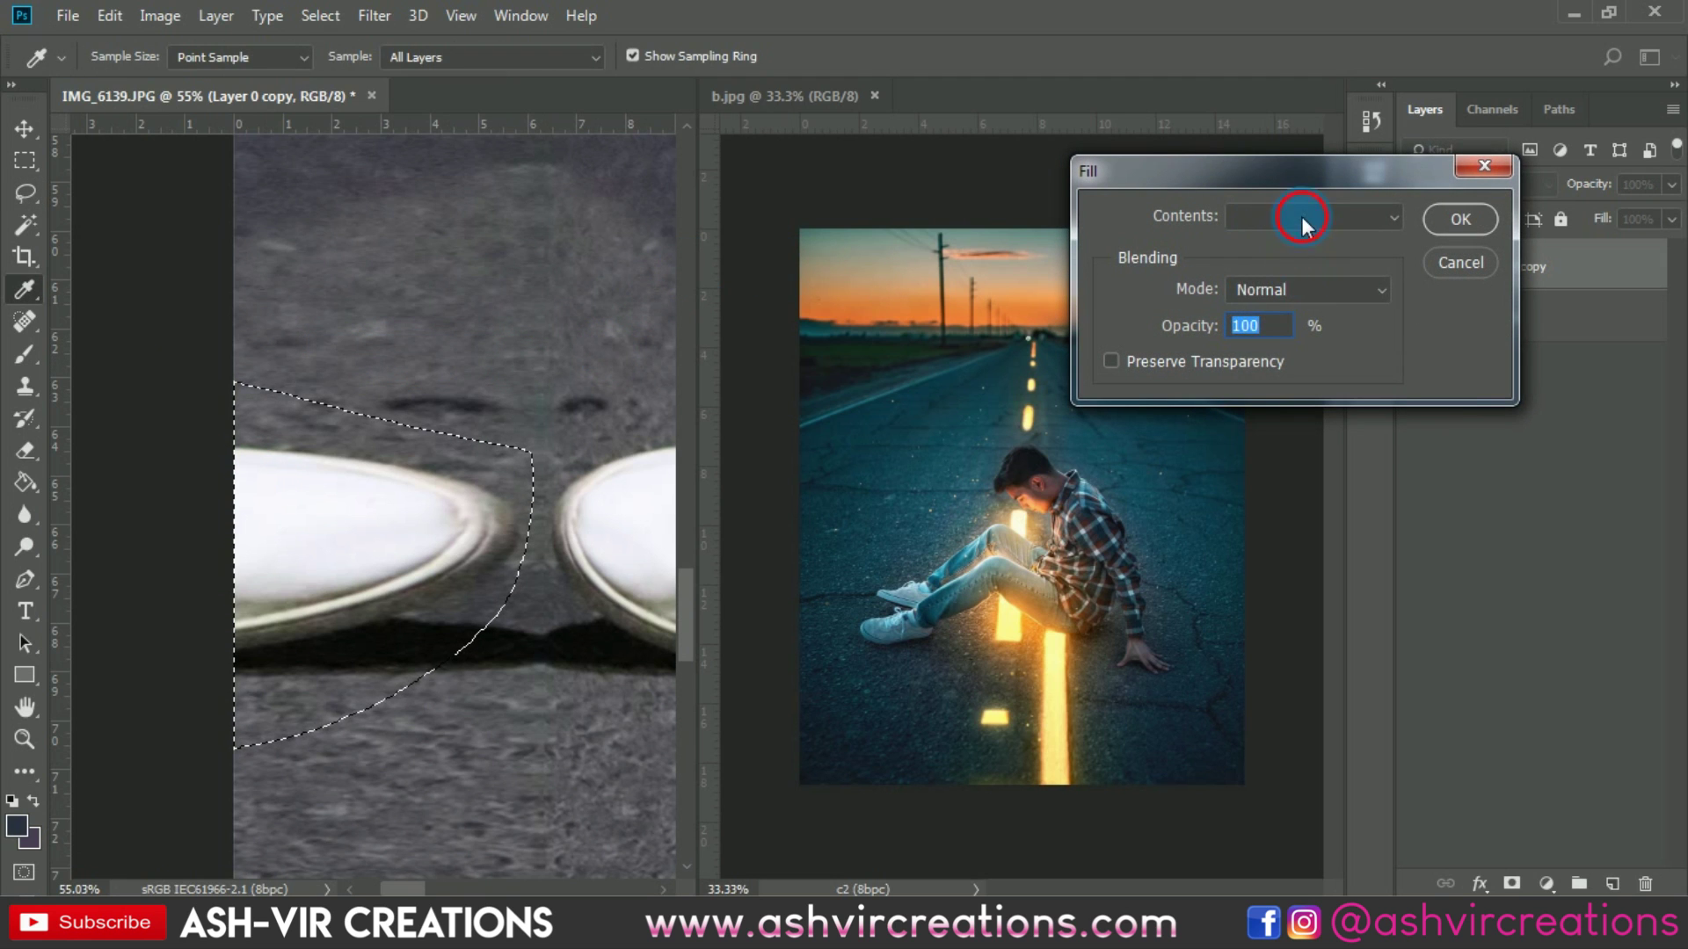
left_click(1300, 216)
left_click(1305, 320)
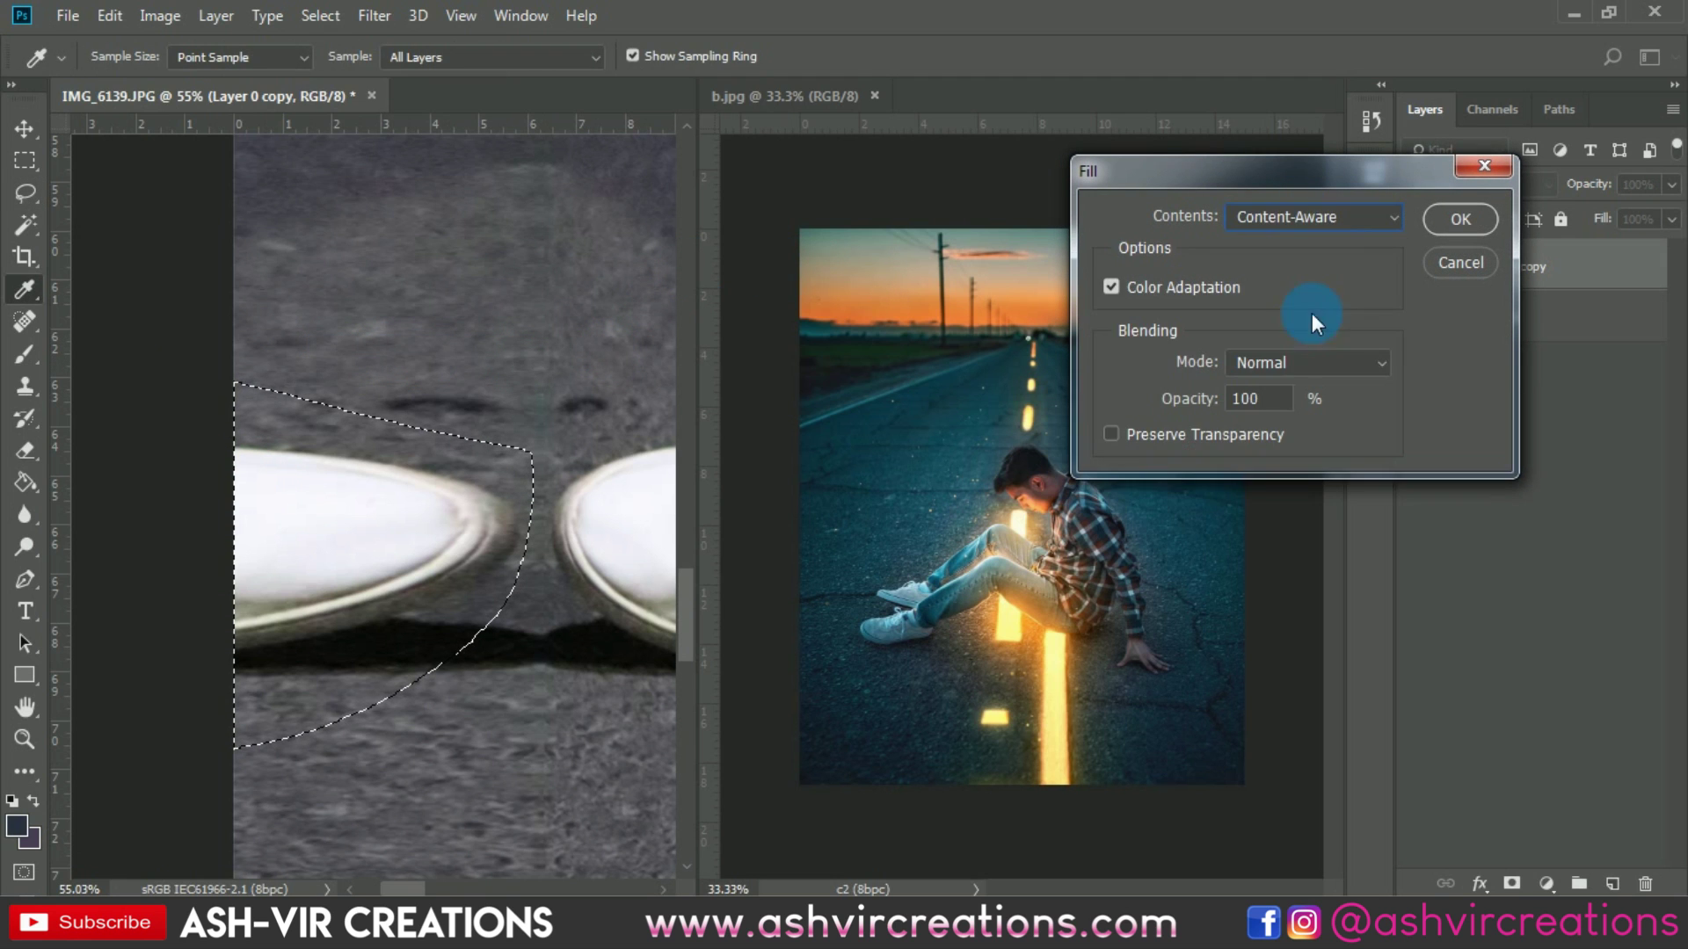
left_click(1468, 219)
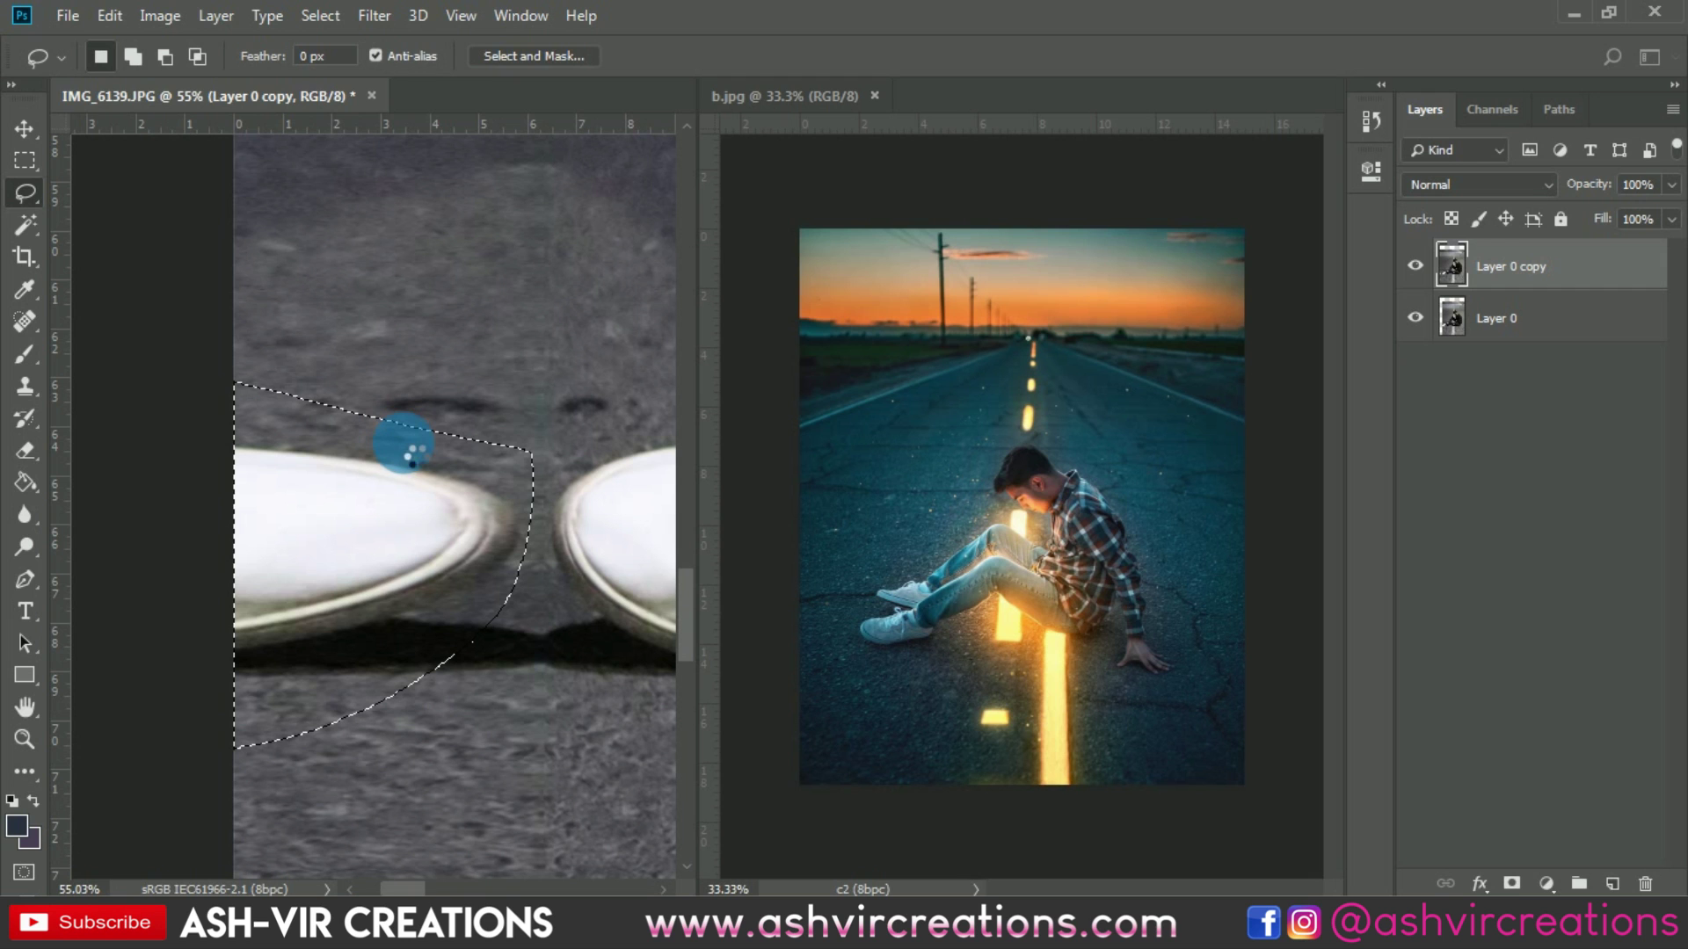
Consolidate all open documents into tabs so that IMG_6139.JPG fills the workspace
scroll(404, 444, "down", 3)
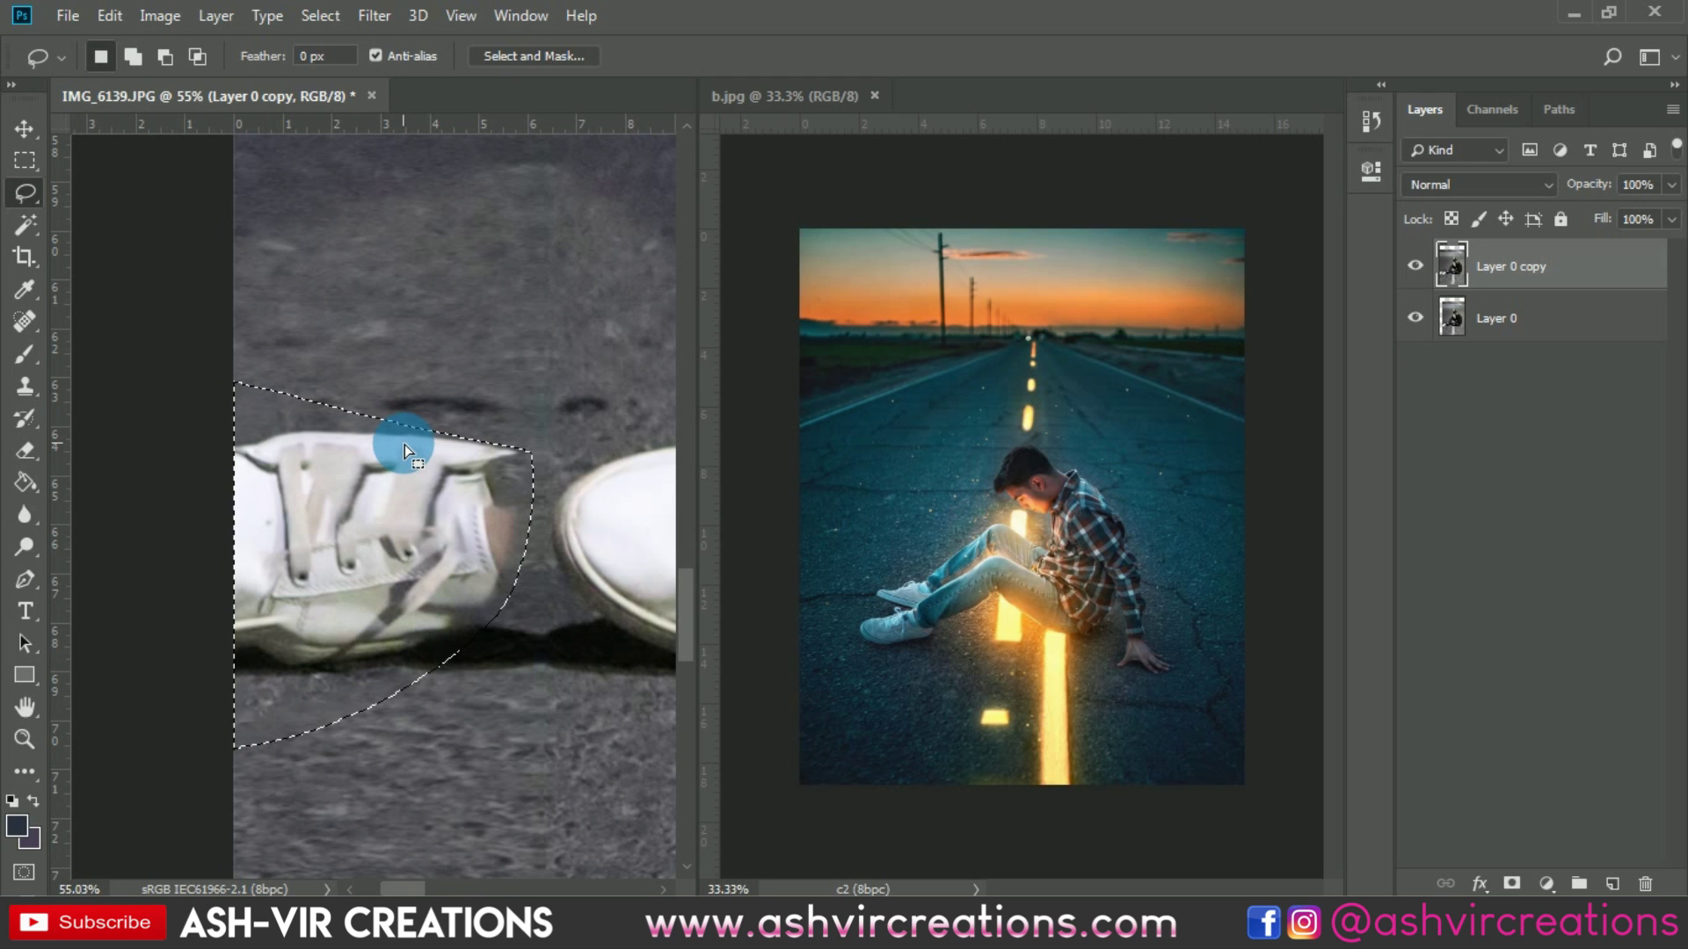
scroll(404, 445, "down", 3)
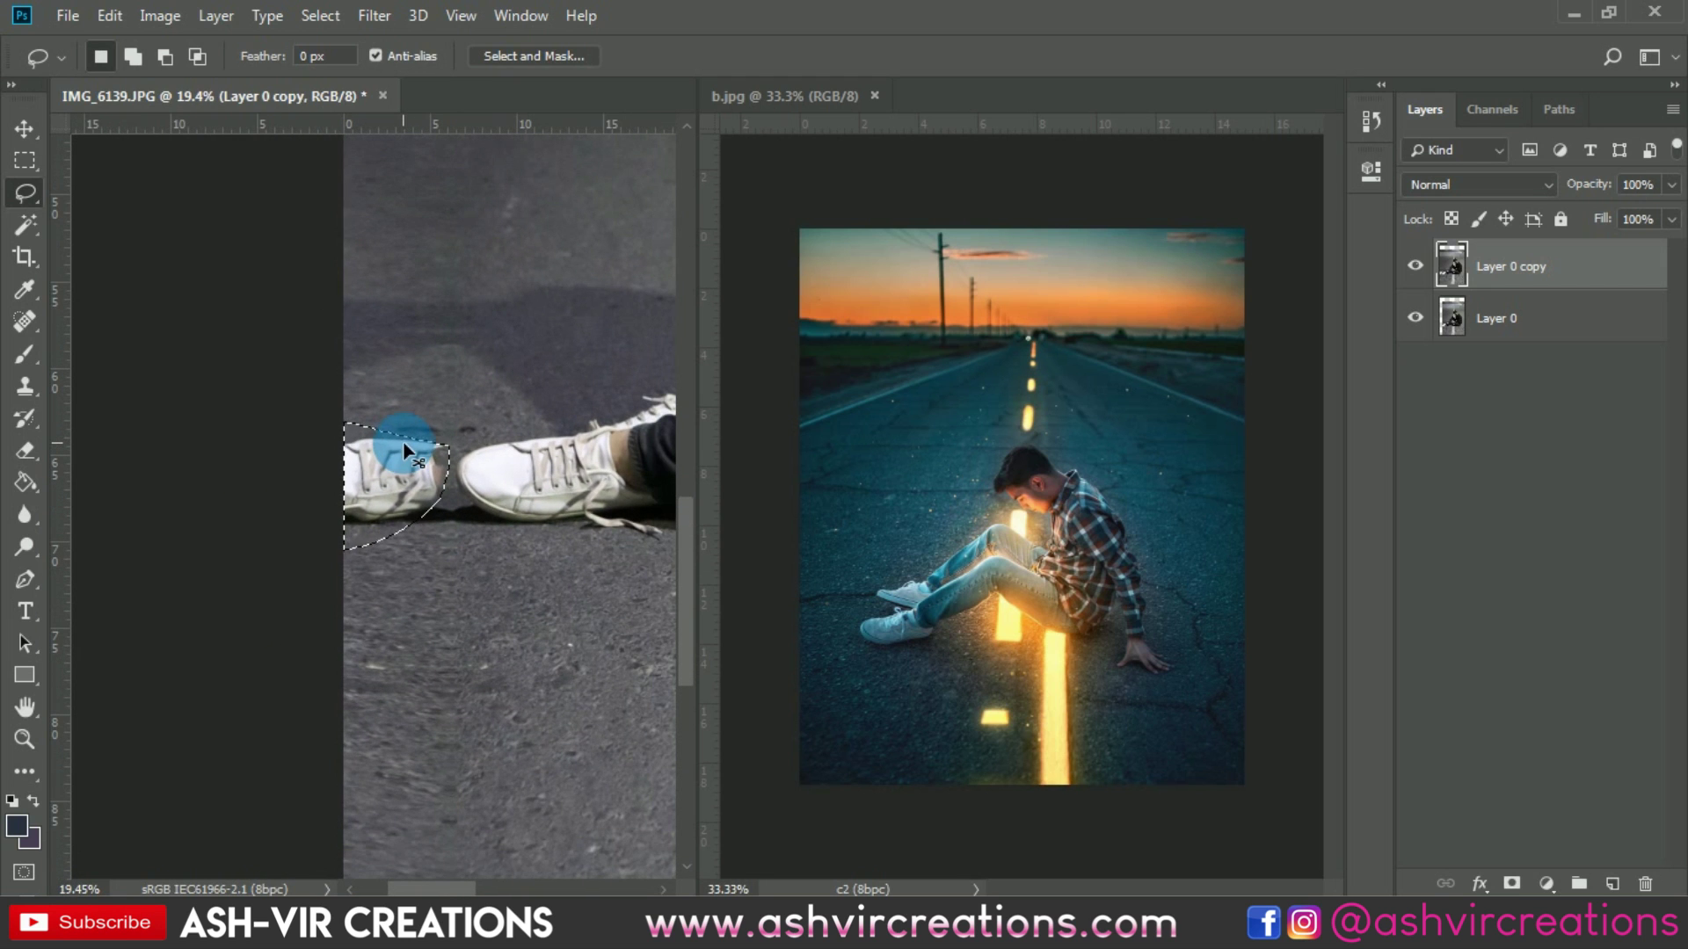
left_click(503, 25)
mouse_move(563, 19)
left_click(914, 226)
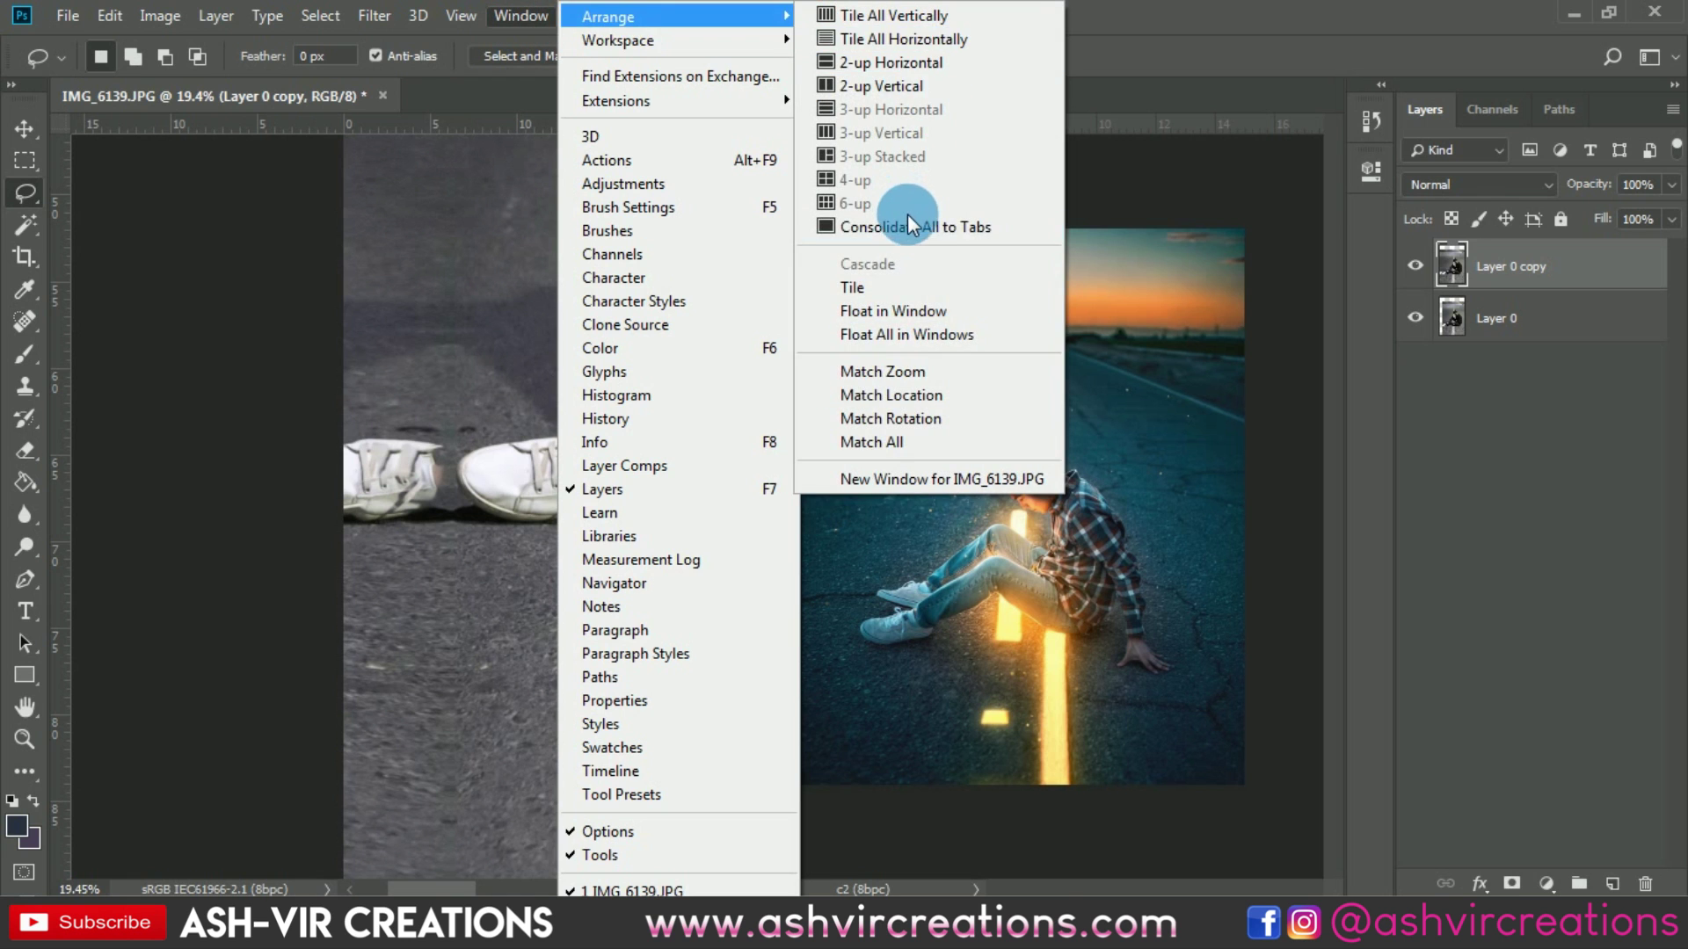
Clone asphalt over the extra shoe at the photo's left edge with the Clone Stamp, enlarging the brush to 300
scroll(403, 483, "up", 4)
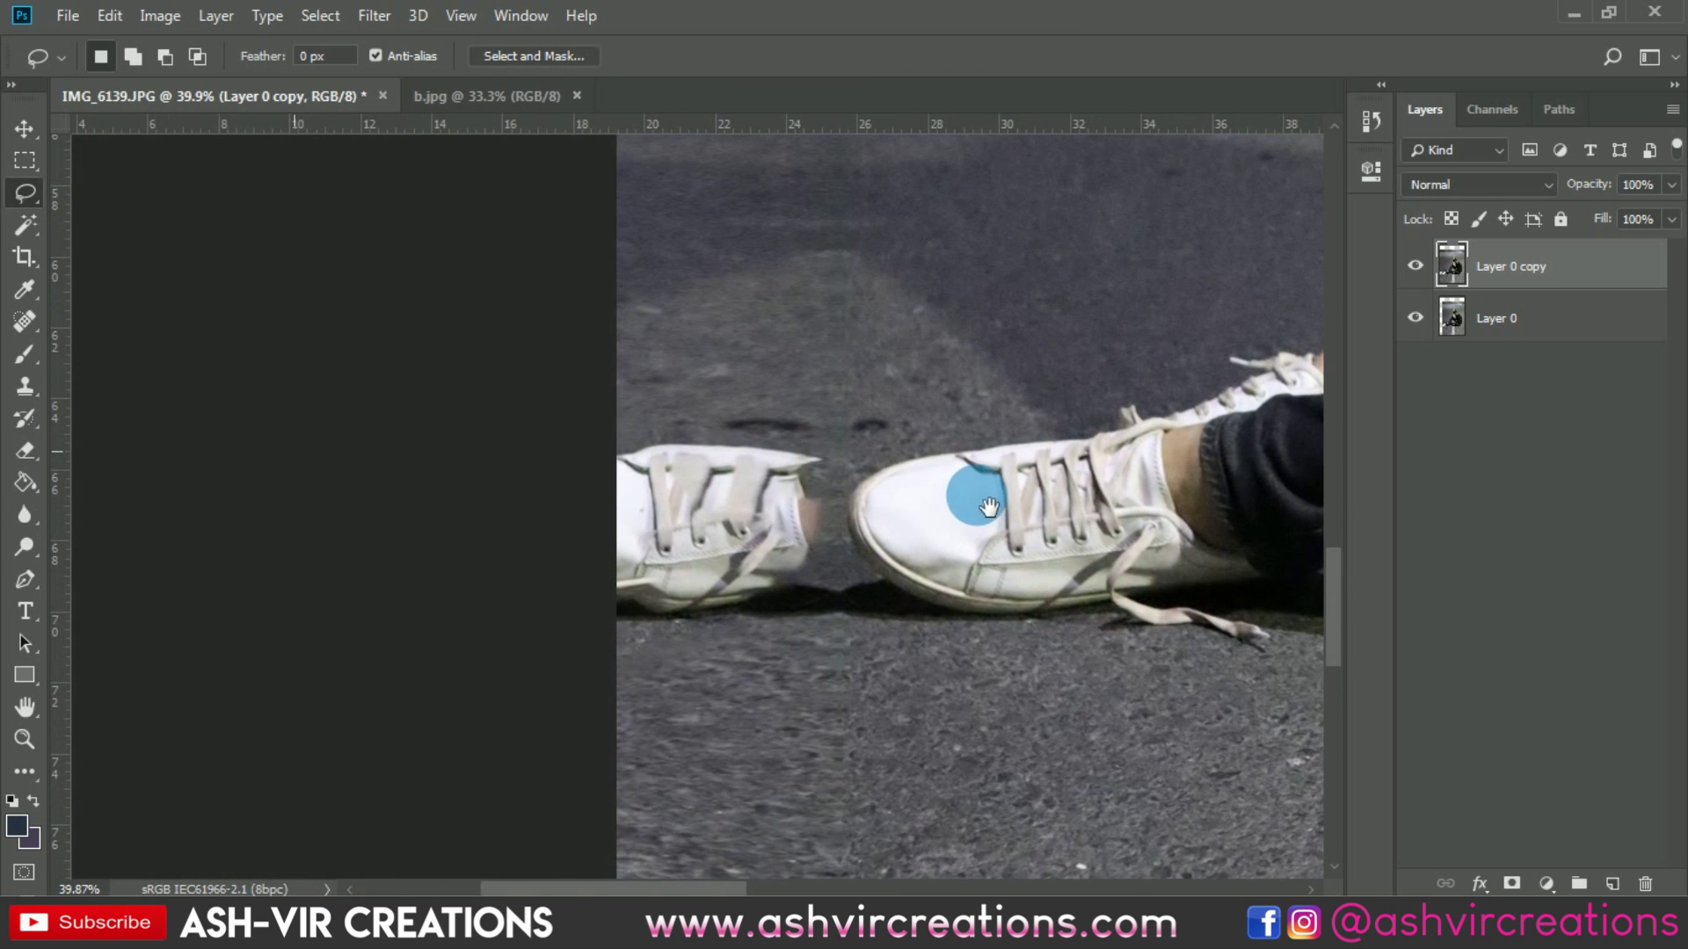
left_click(22, 400)
left_click(753, 346, "alt")
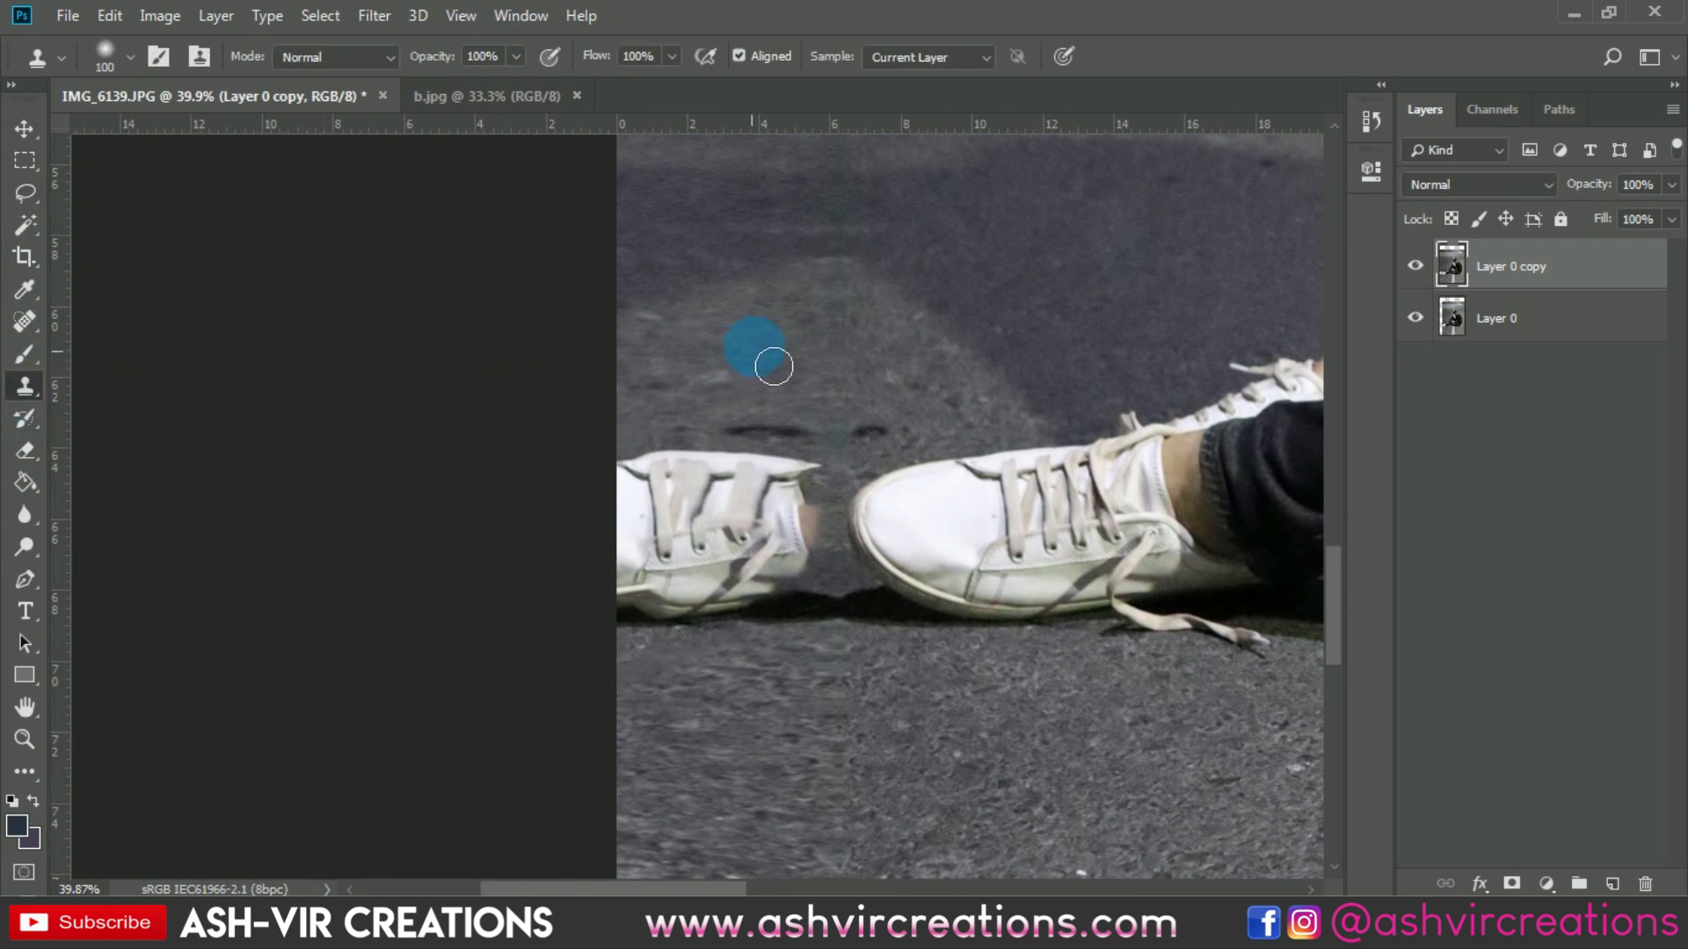
mouse_move(815, 430)
left_mouse_down()
mouse_move(800, 485)
mouse_move(825, 487)
mouse_move(774, 499)
mouse_move(727, 487)
mouse_move(798, 475)
mouse_move(727, 467)
mouse_move(646, 501)
mouse_move(808, 506)
mouse_move(828, 557)
mouse_move(614, 525)
mouse_move(633, 526)
mouse_move(638, 559)
mouse_move(807, 564)
mouse_move(813, 678)
mouse_move(838, 693)
mouse_move(818, 575)
mouse_move(636, 576)
mouse_move(805, 594)
mouse_move(628, 629)
mouse_move(823, 619)
left_mouse_up()
key("bracketright")
key("bracketright")
key("bracketright")
key("bracketright")
key("bracketright")
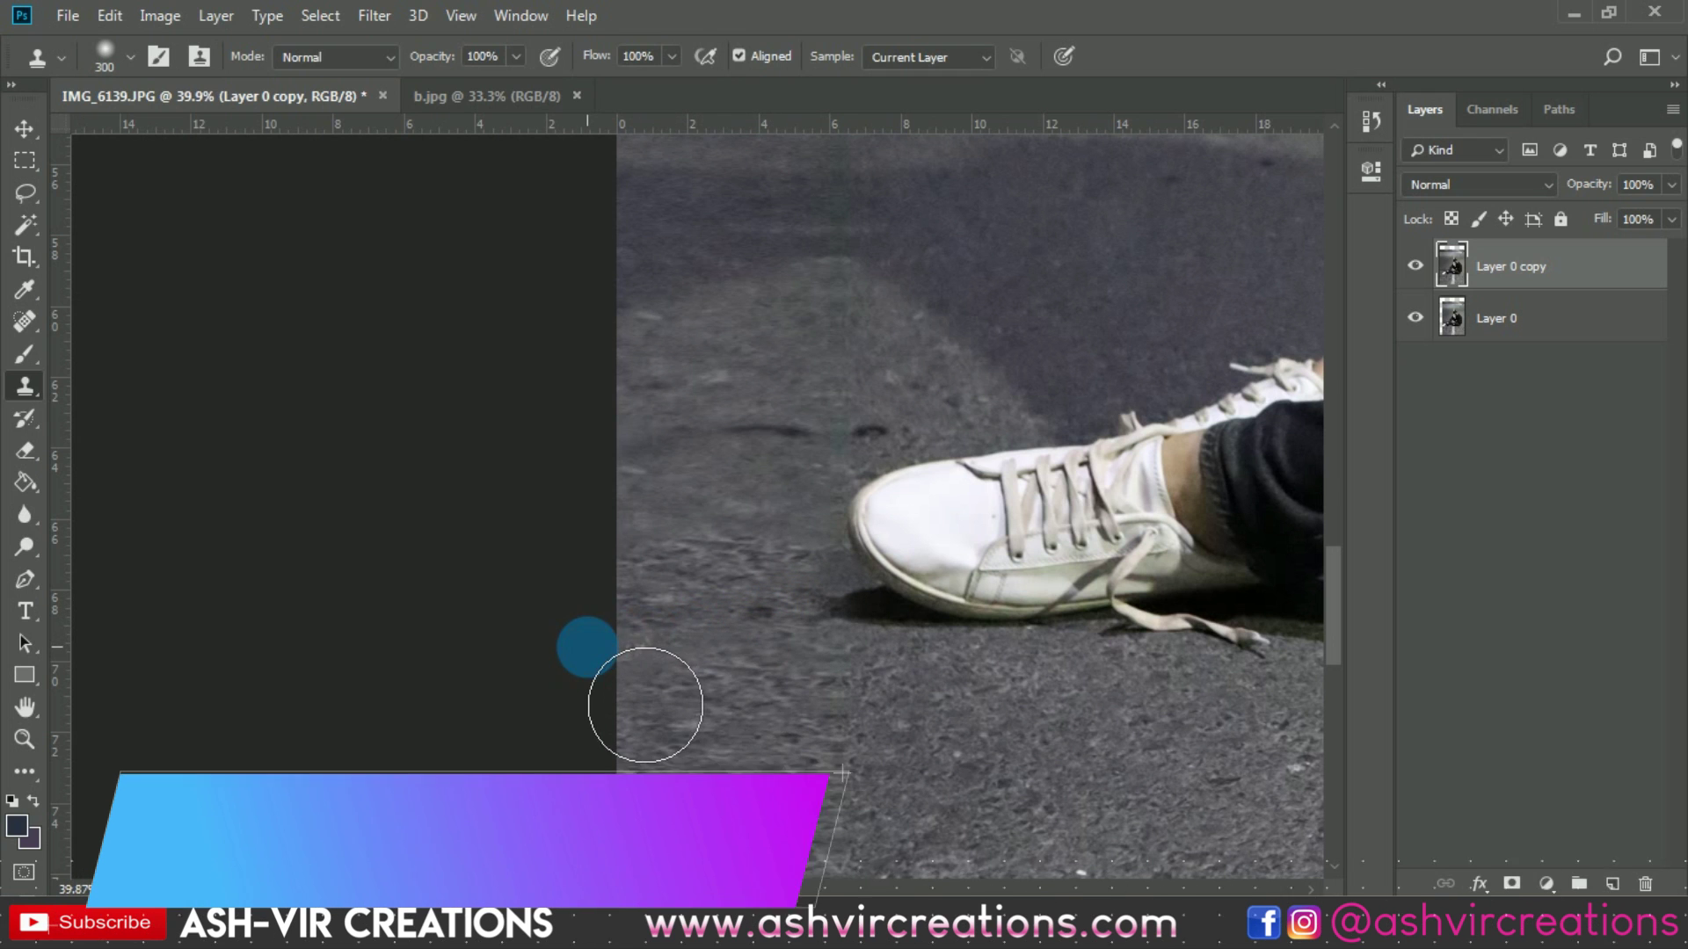
scroll(686, 580, "down", 3)
mouse_move(705, 550)
left_mouse_down()
mouse_move(771, 524)
mouse_move(566, 522)
mouse_move(789, 403)
mouse_move(782, 433)
mouse_move(769, 399)
mouse_move(671, 398)
mouse_move(736, 426)
mouse_move(671, 453)
mouse_move(715, 384)
left_mouse_up()
scroll(509, 395, "down", 6)
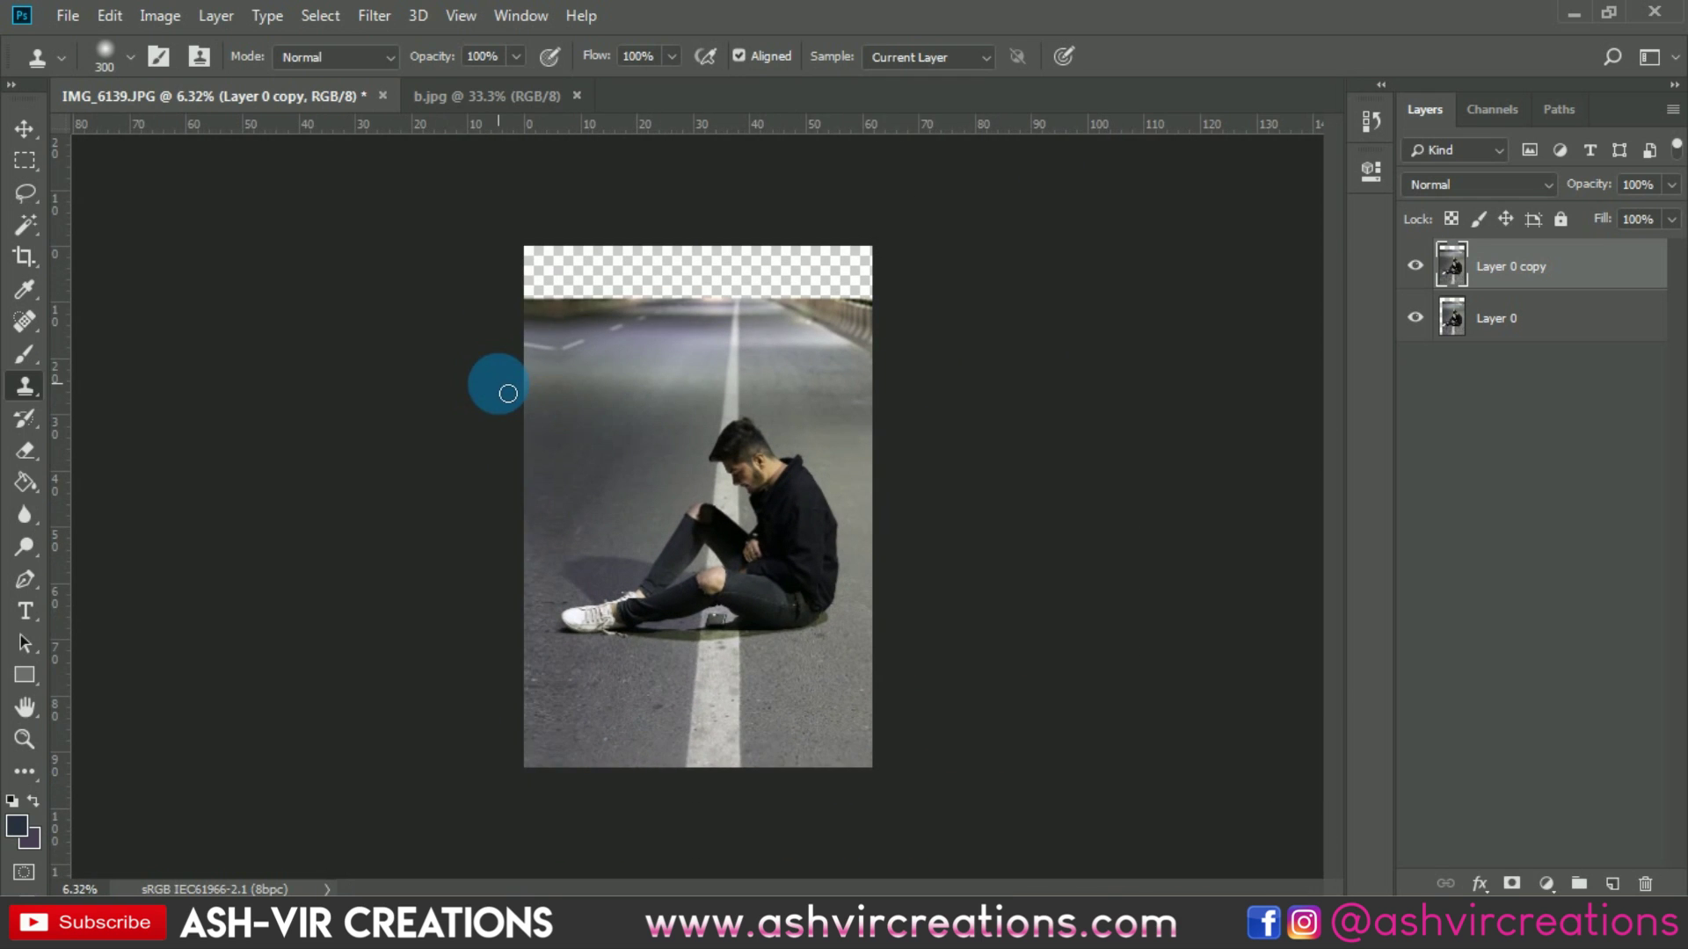
Arrange the photo and the reference image b.jpg side by side in a 2-up Vertical layout
scroll(508, 393, "up", 1)
key("v")
scroll(671, 403, "up", 1)
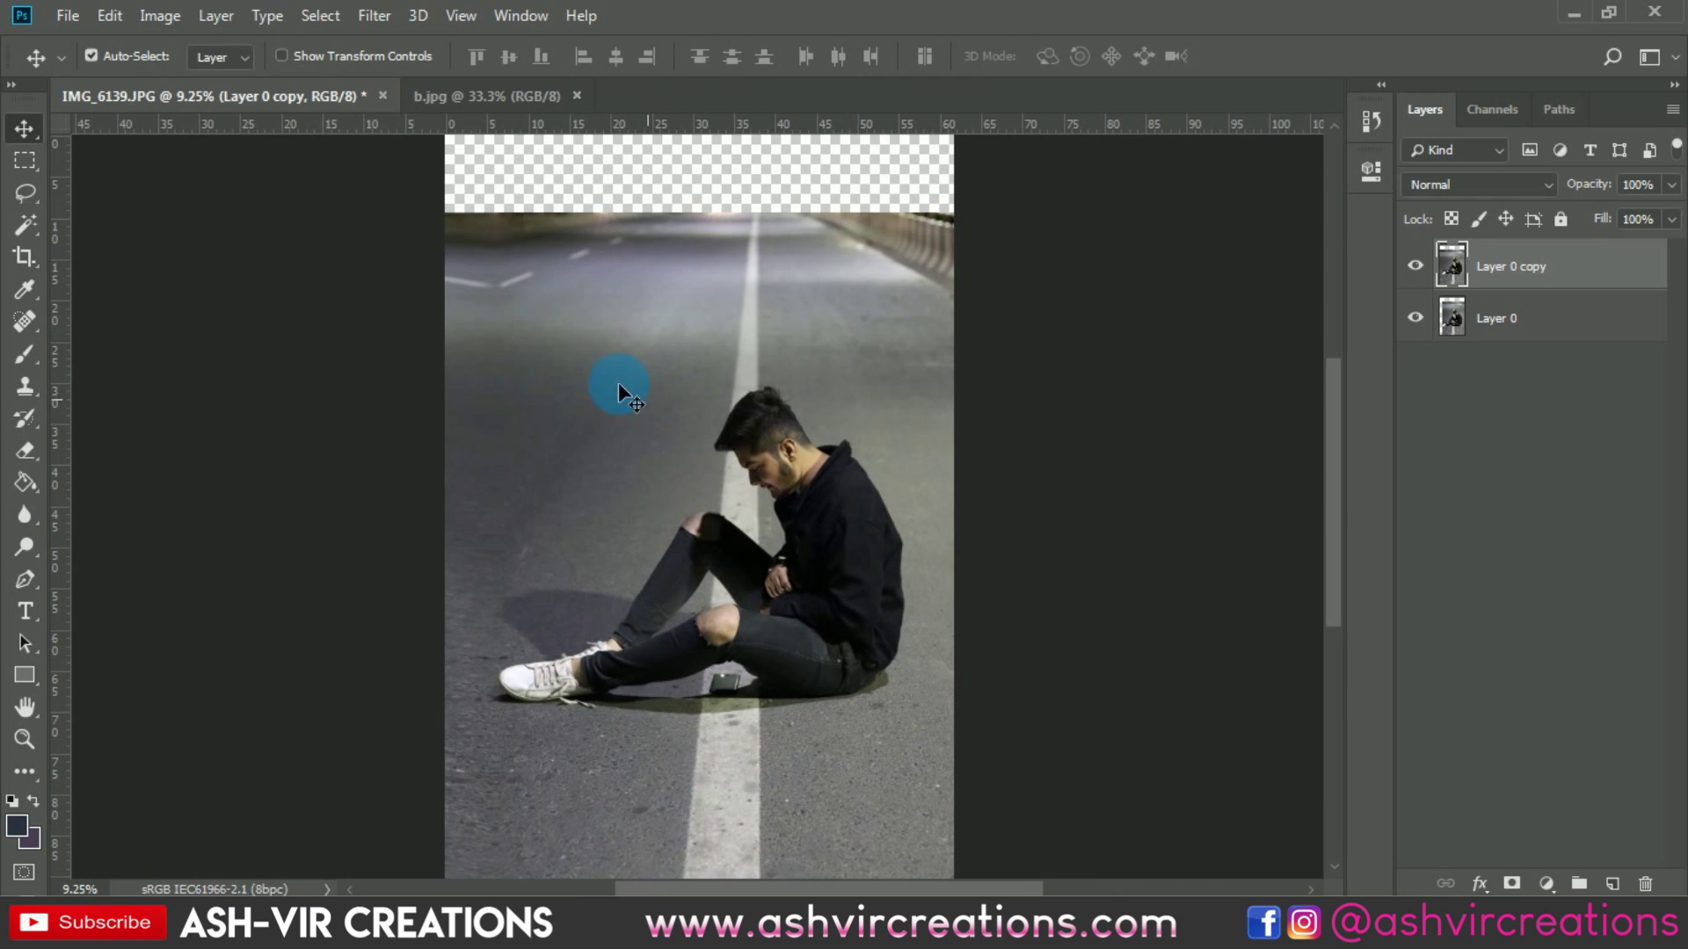
scroll(555, 290, "down", 1)
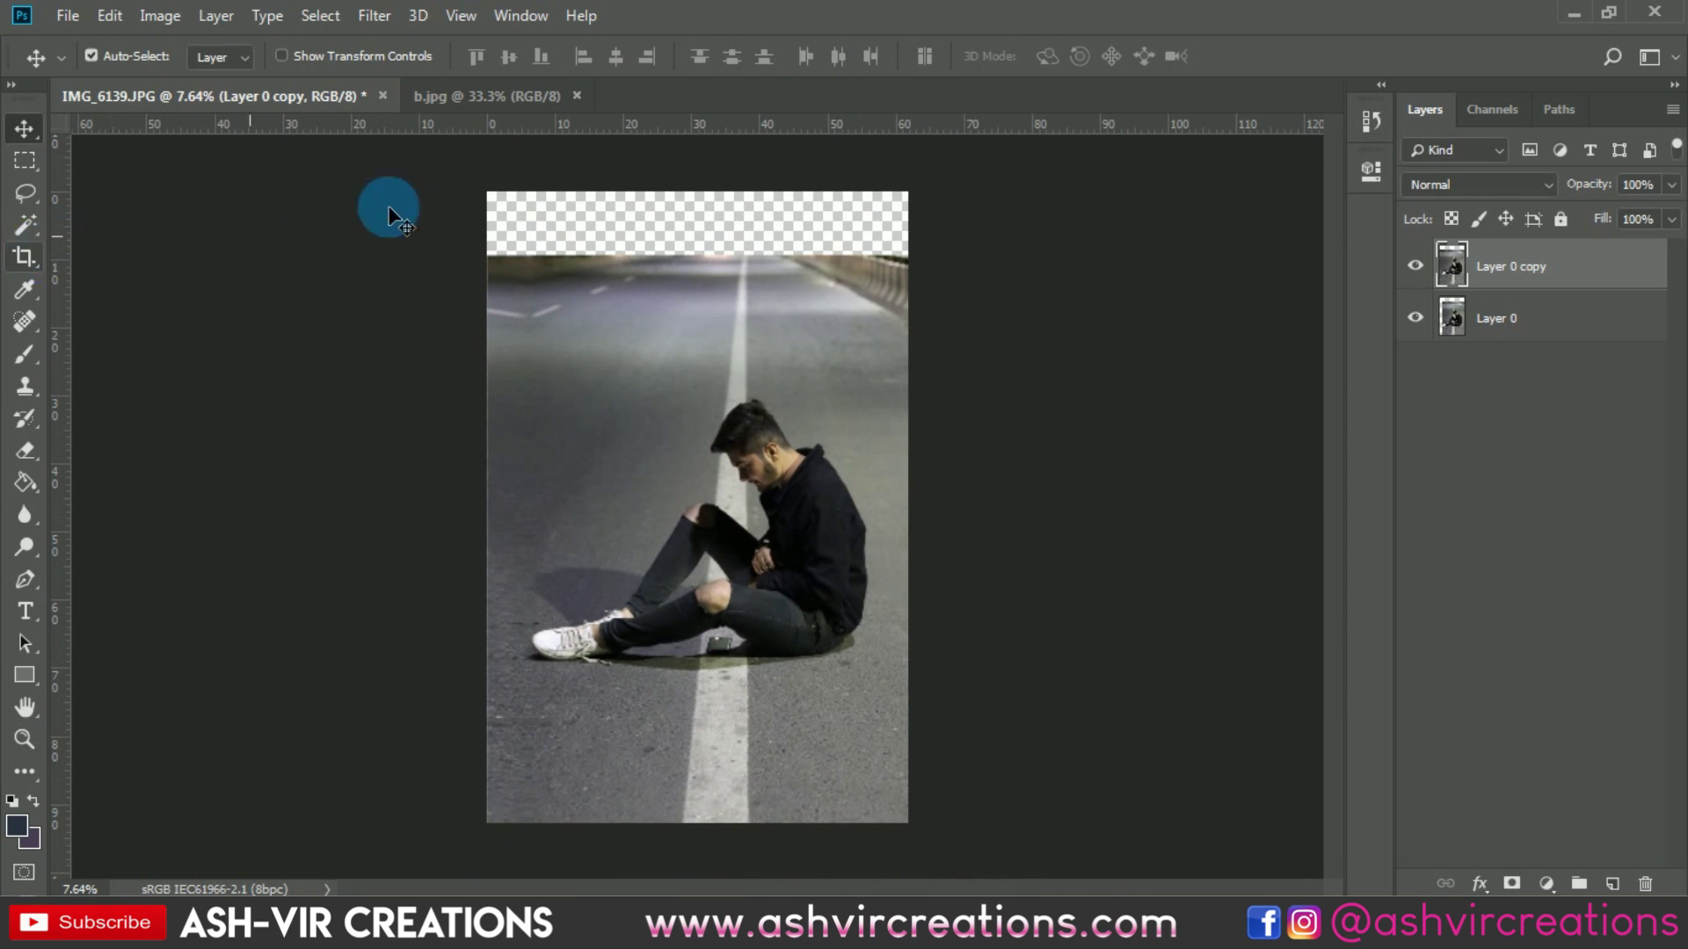
left_click(538, 13)
mouse_move(608, 17)
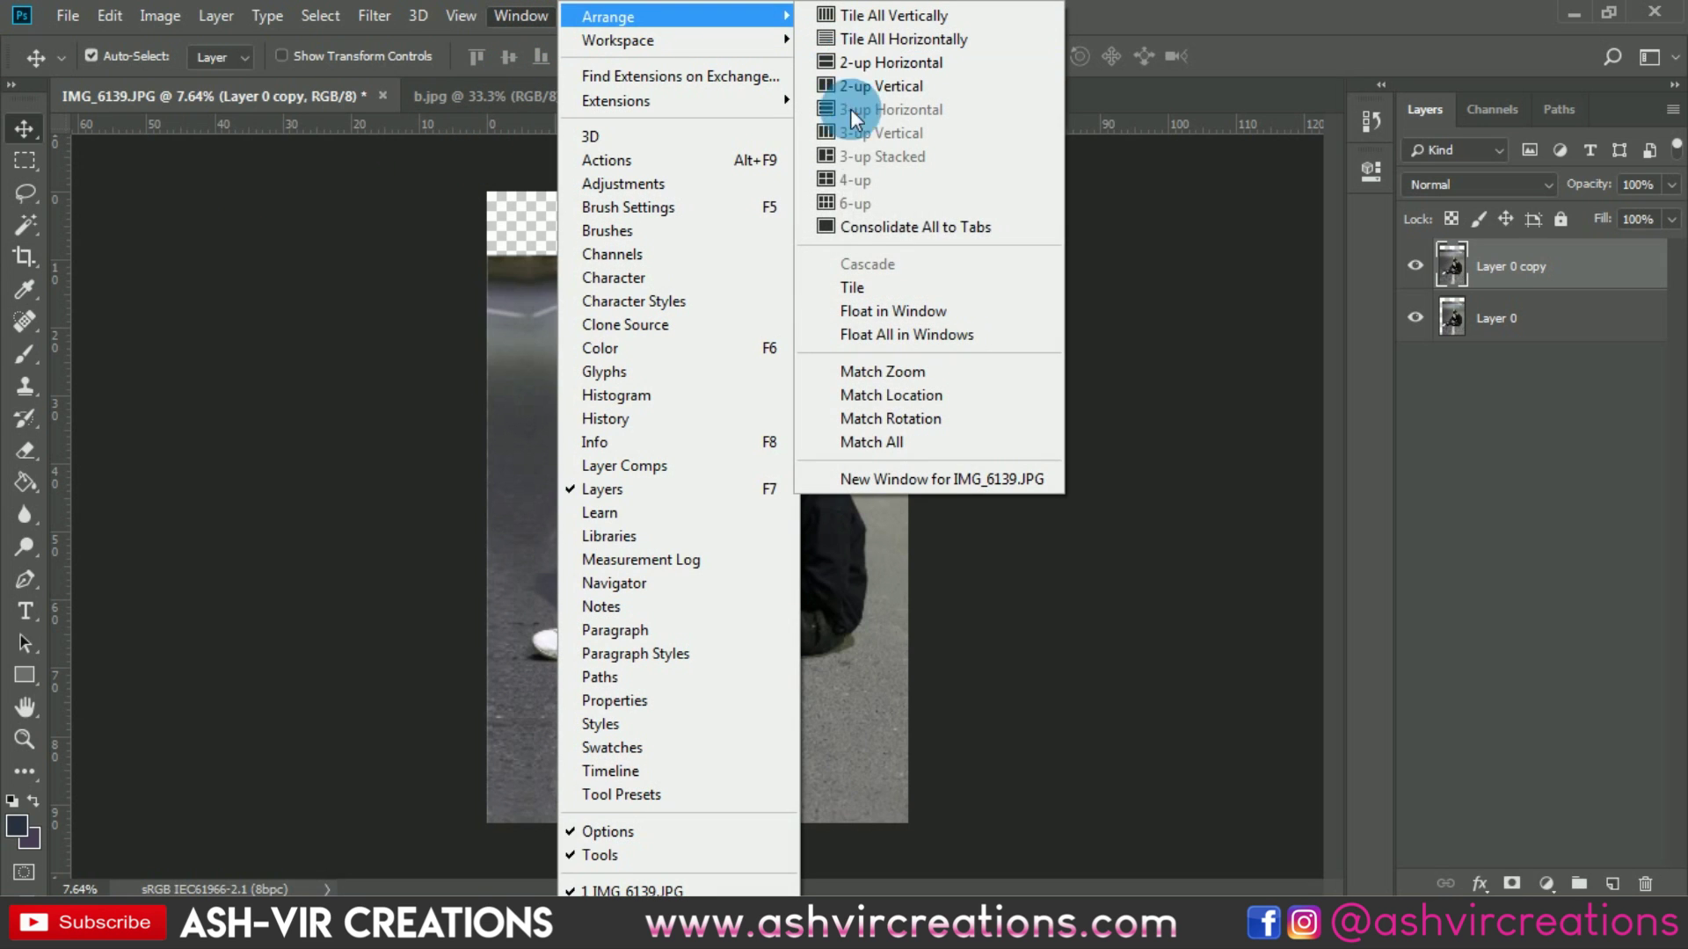
left_click(869, 83)
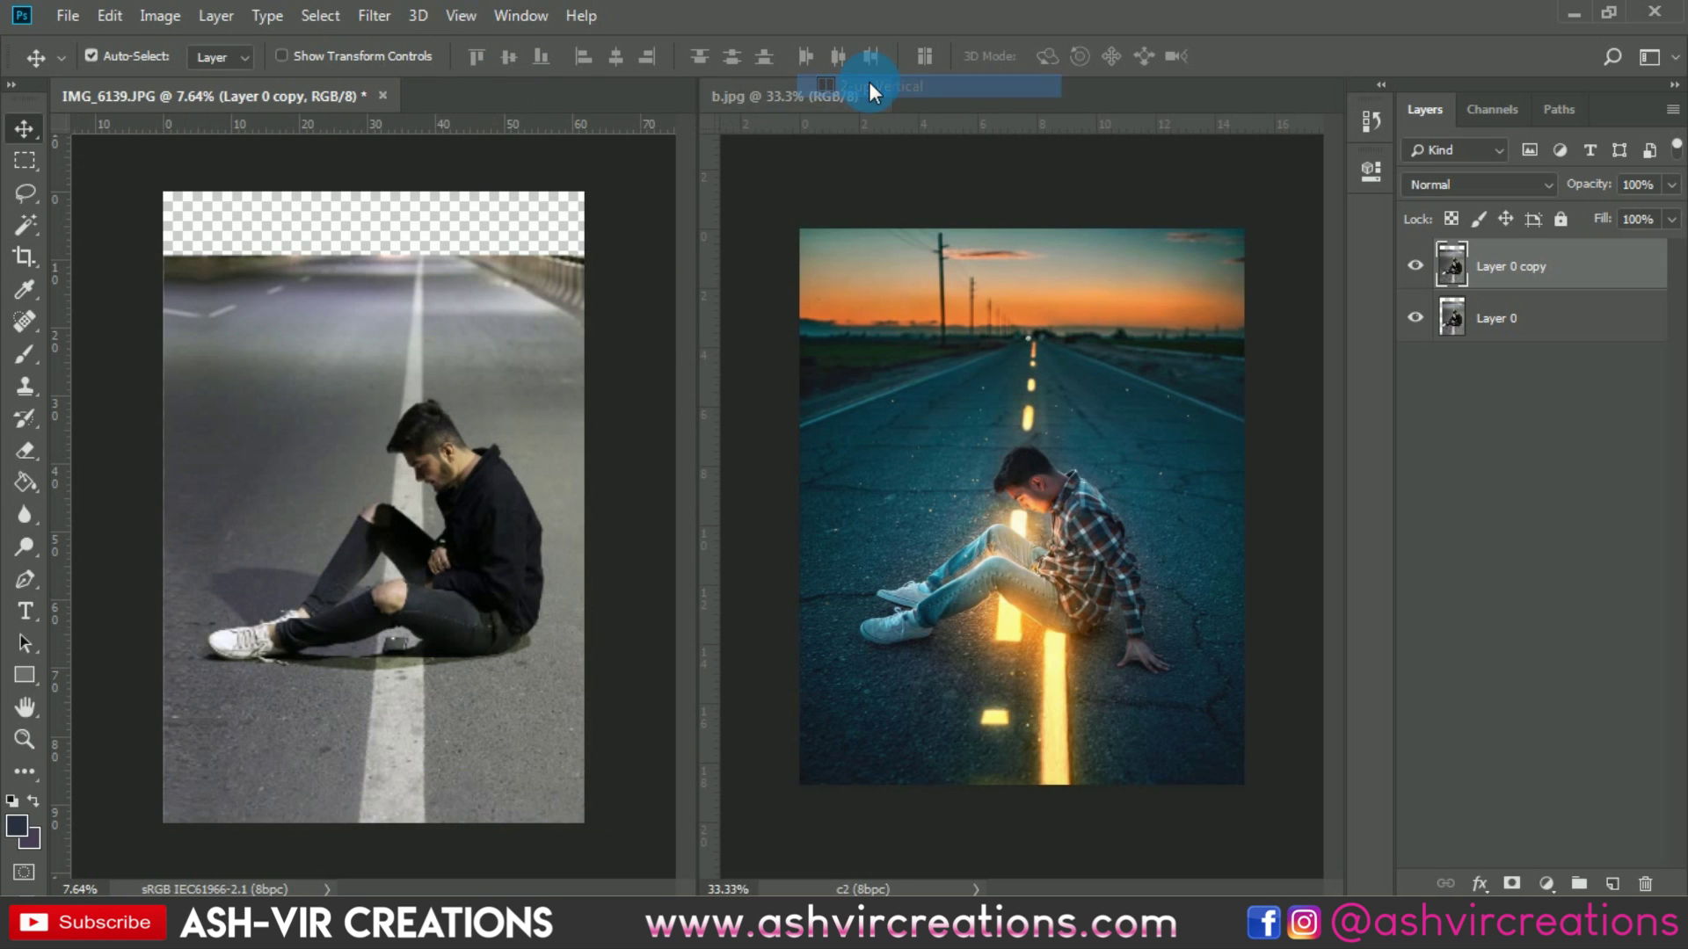
Crop the photo to a 4:5 (8:10) ratio, positioned to exclude the transparent strip above the road
left_click(24, 256)
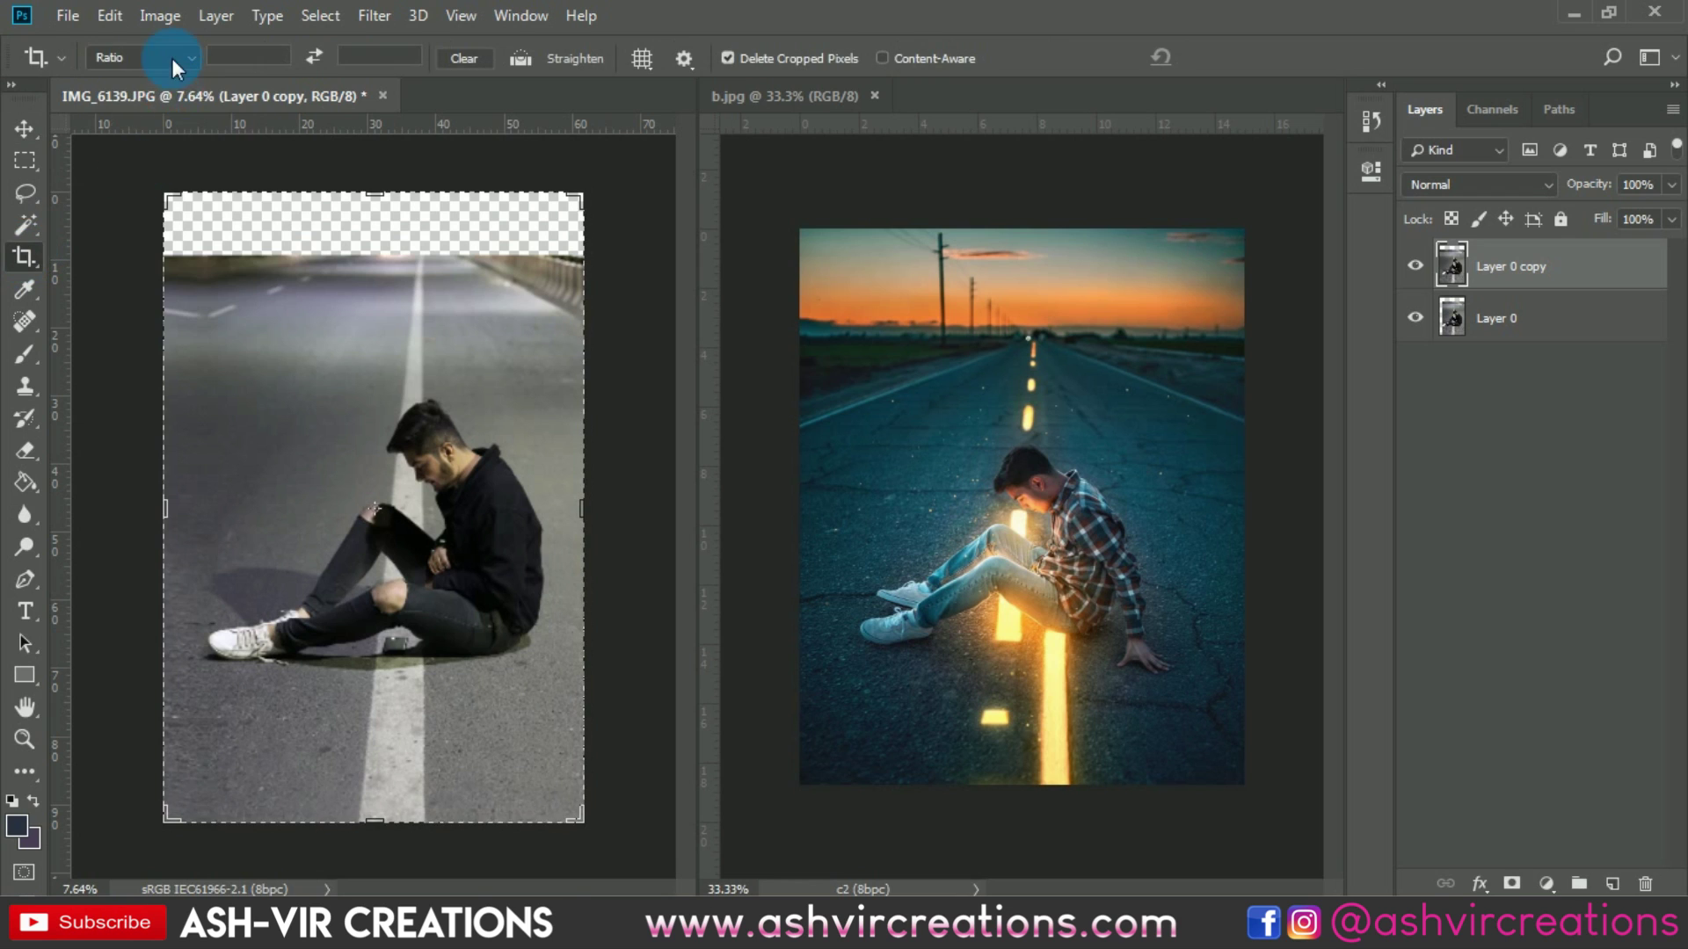
left_click(171, 56)
left_click(174, 174)
left_click(411, 373)
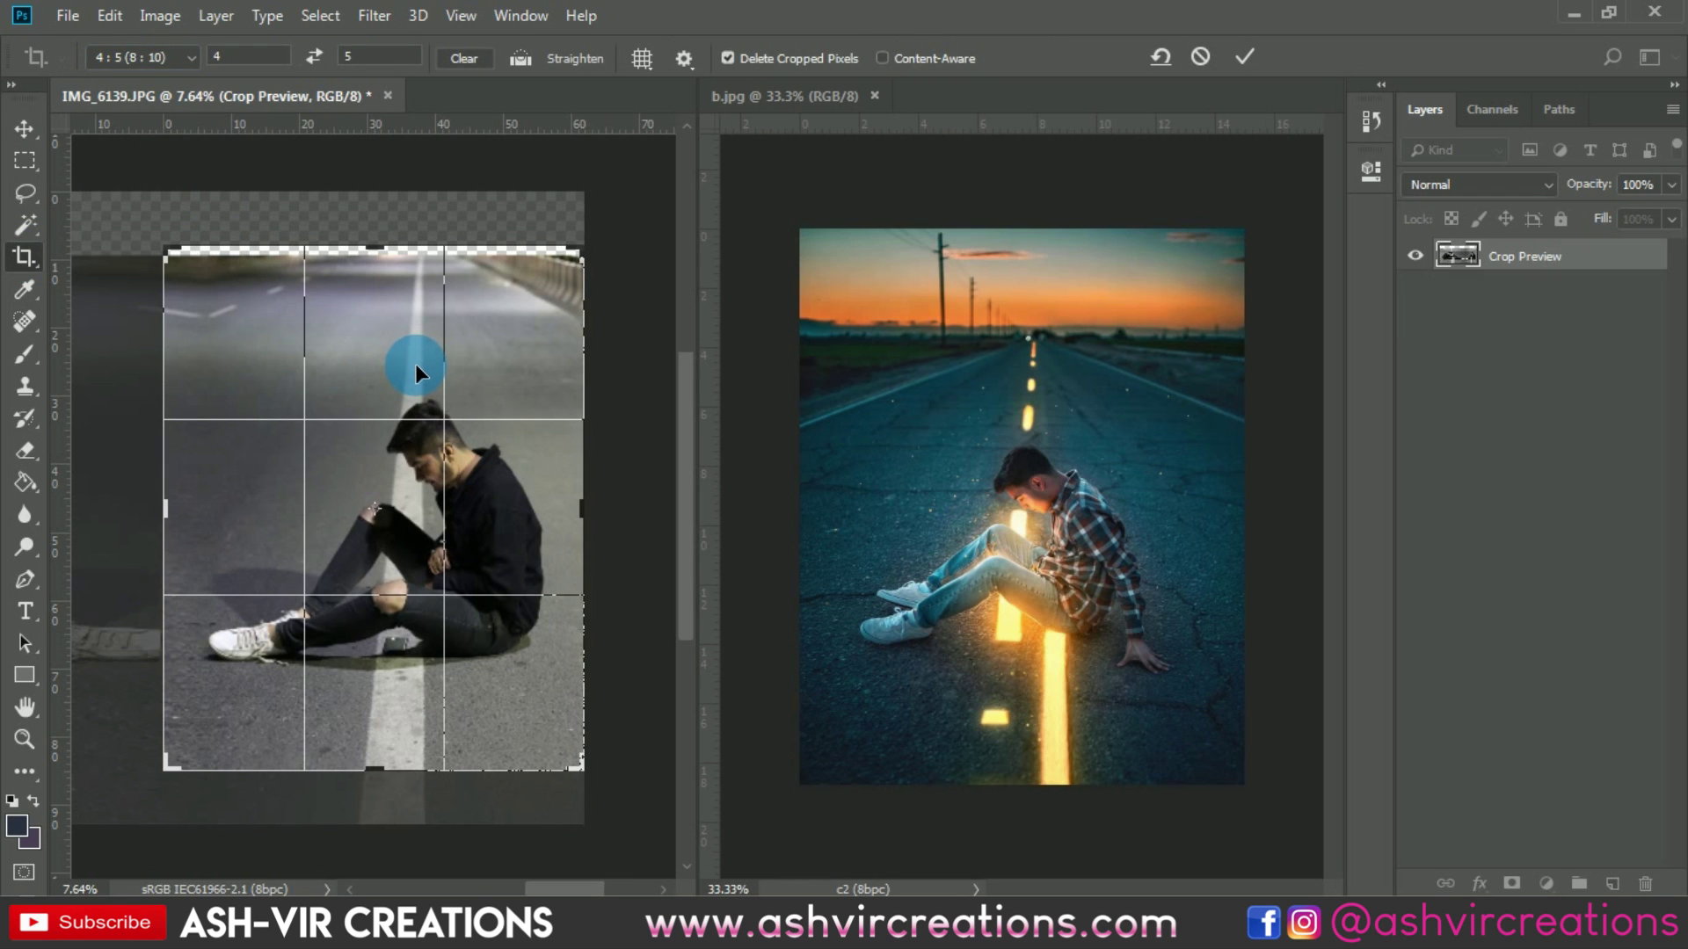
left_click_drag(420, 361, 420, 351)
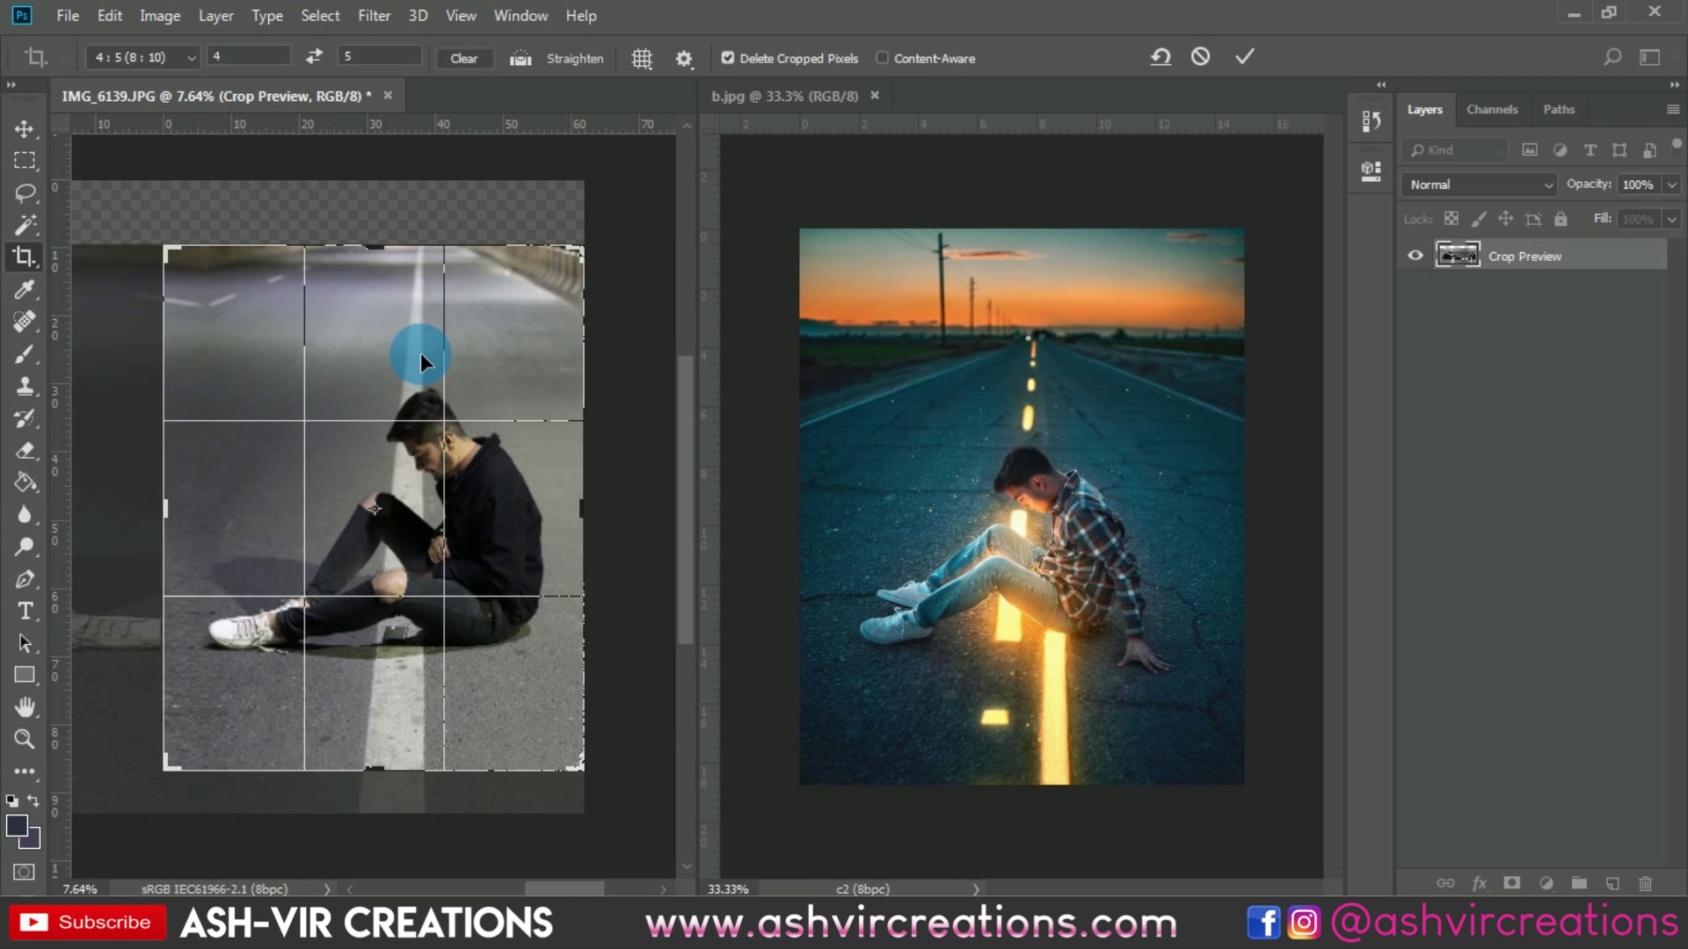
left_click(1245, 58)
key("ctrl+0")
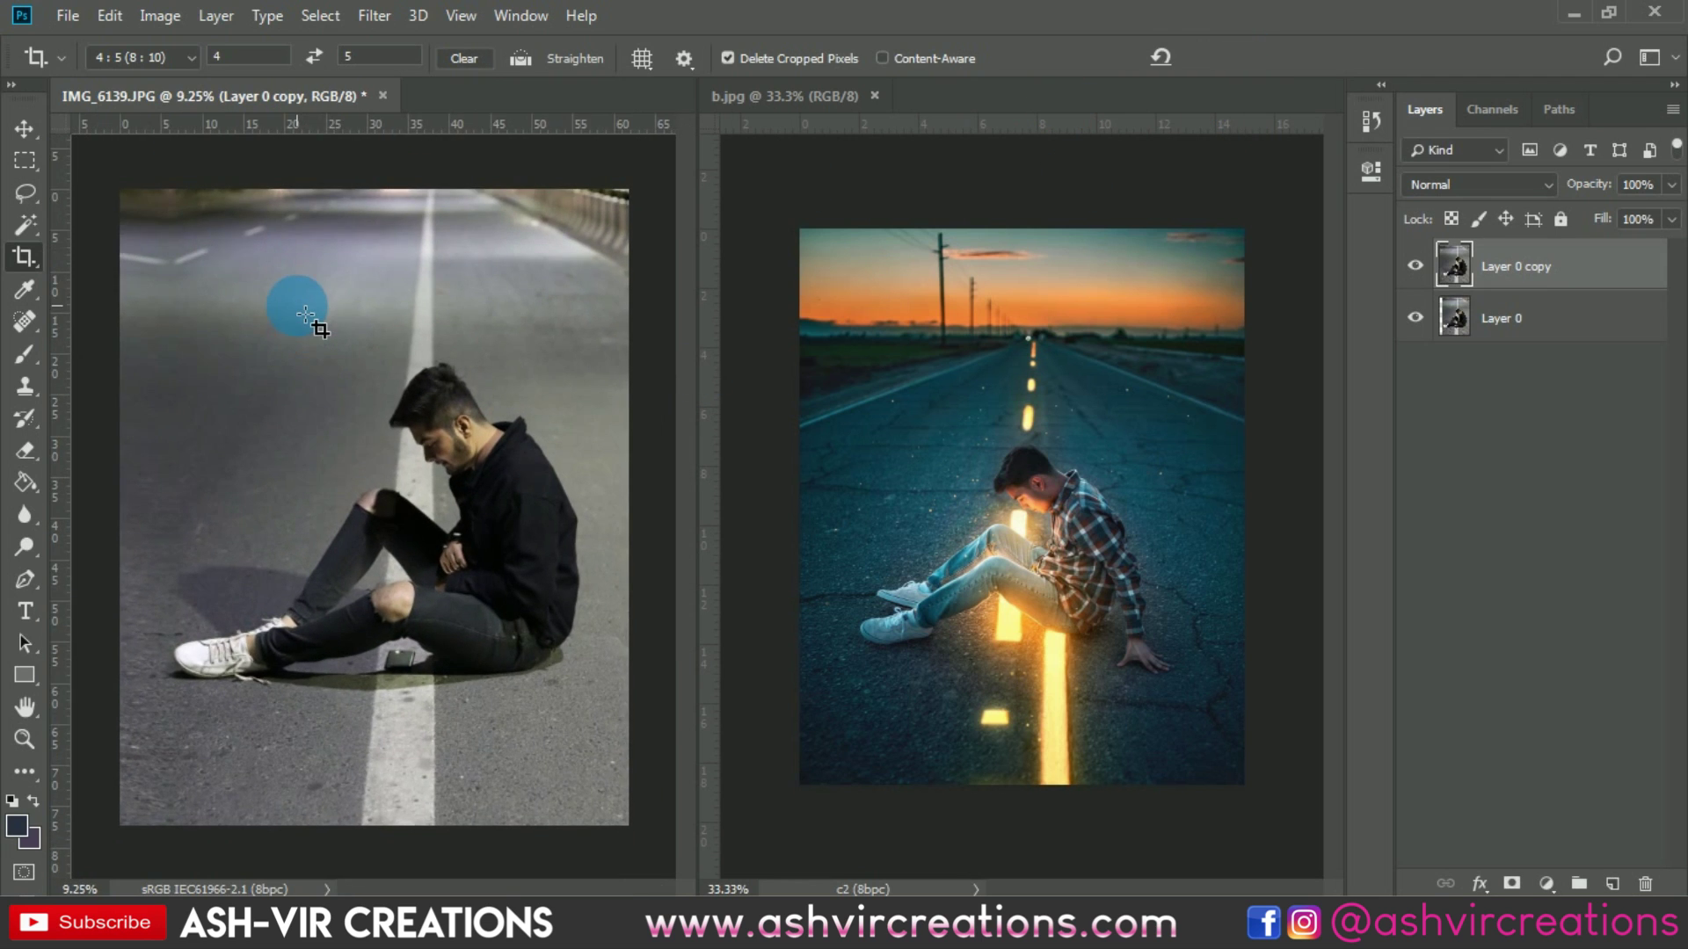
Lasso the white lane mark at the road's upper left edge, remove it with a Content-Aware fill, and deselect
key("v")
scroll(263, 262, "up", 2)
left_click_drag(282, 267, 341, 311)
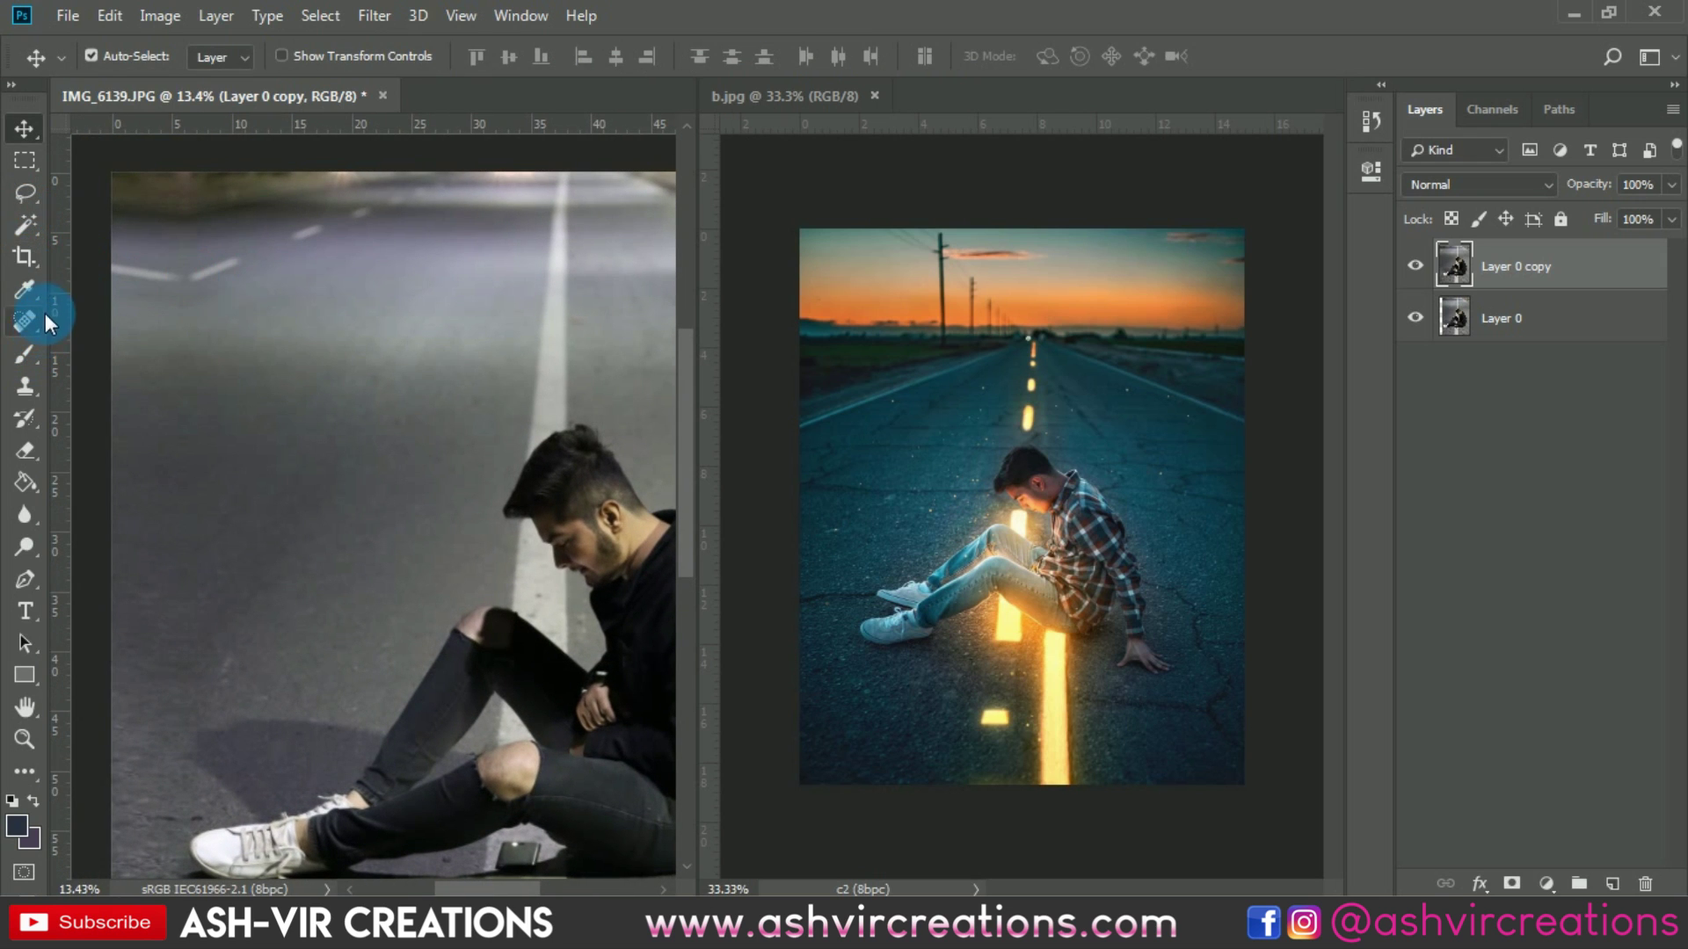
left_click(42, 204)
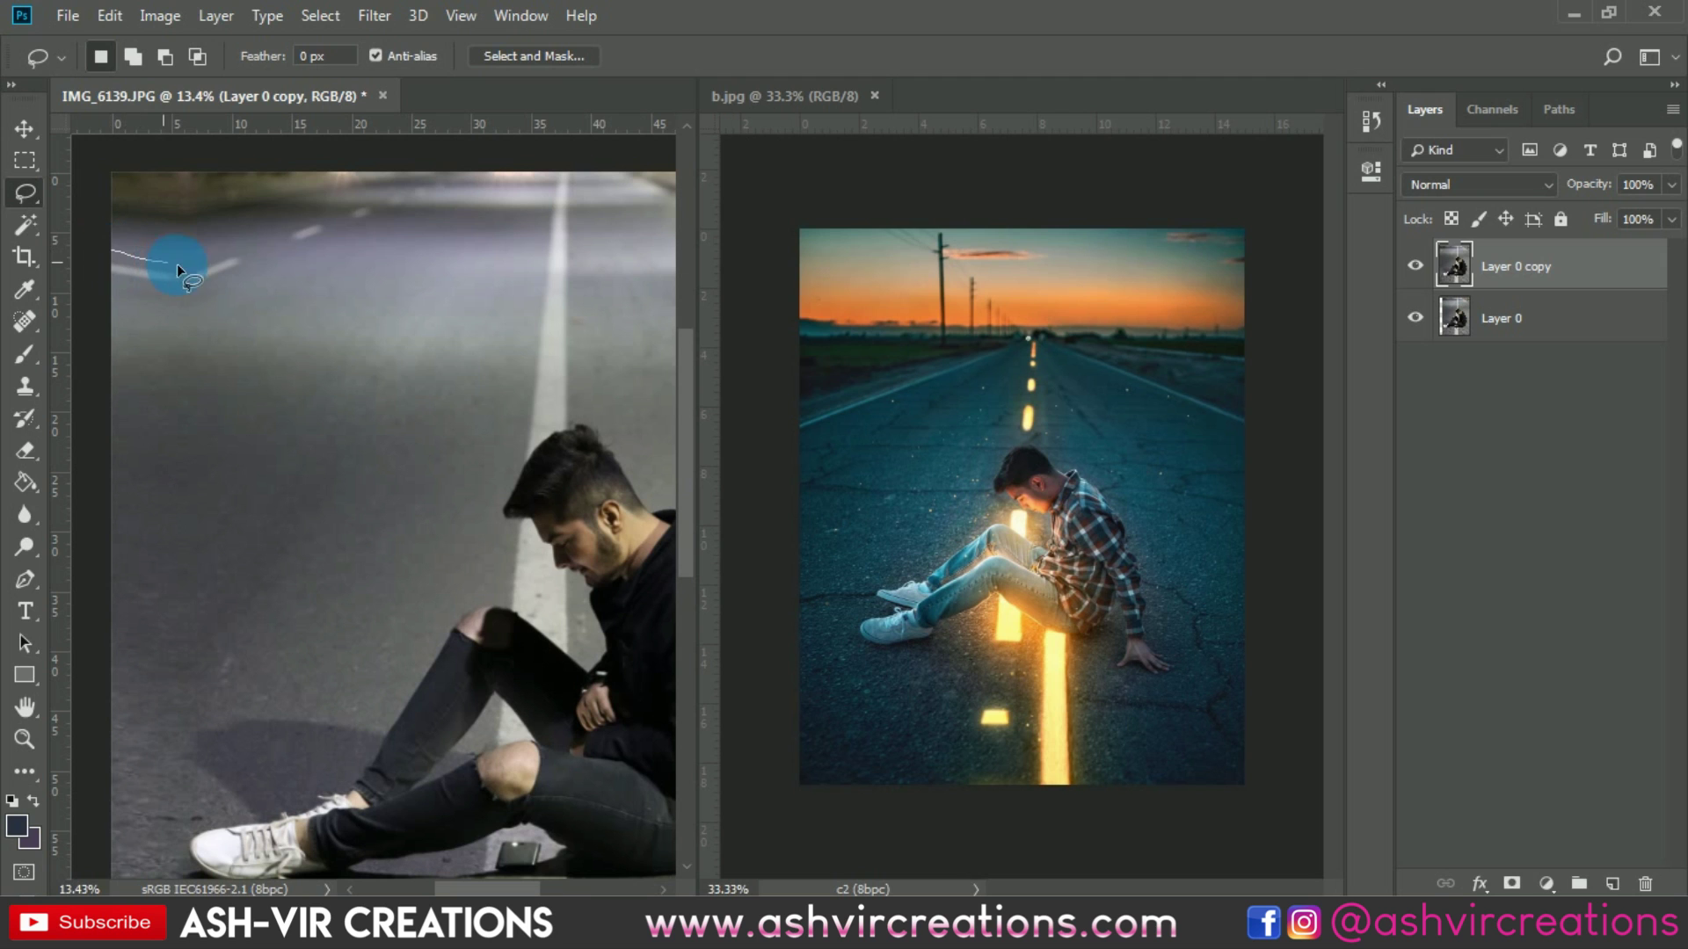
right_click(135, 271)
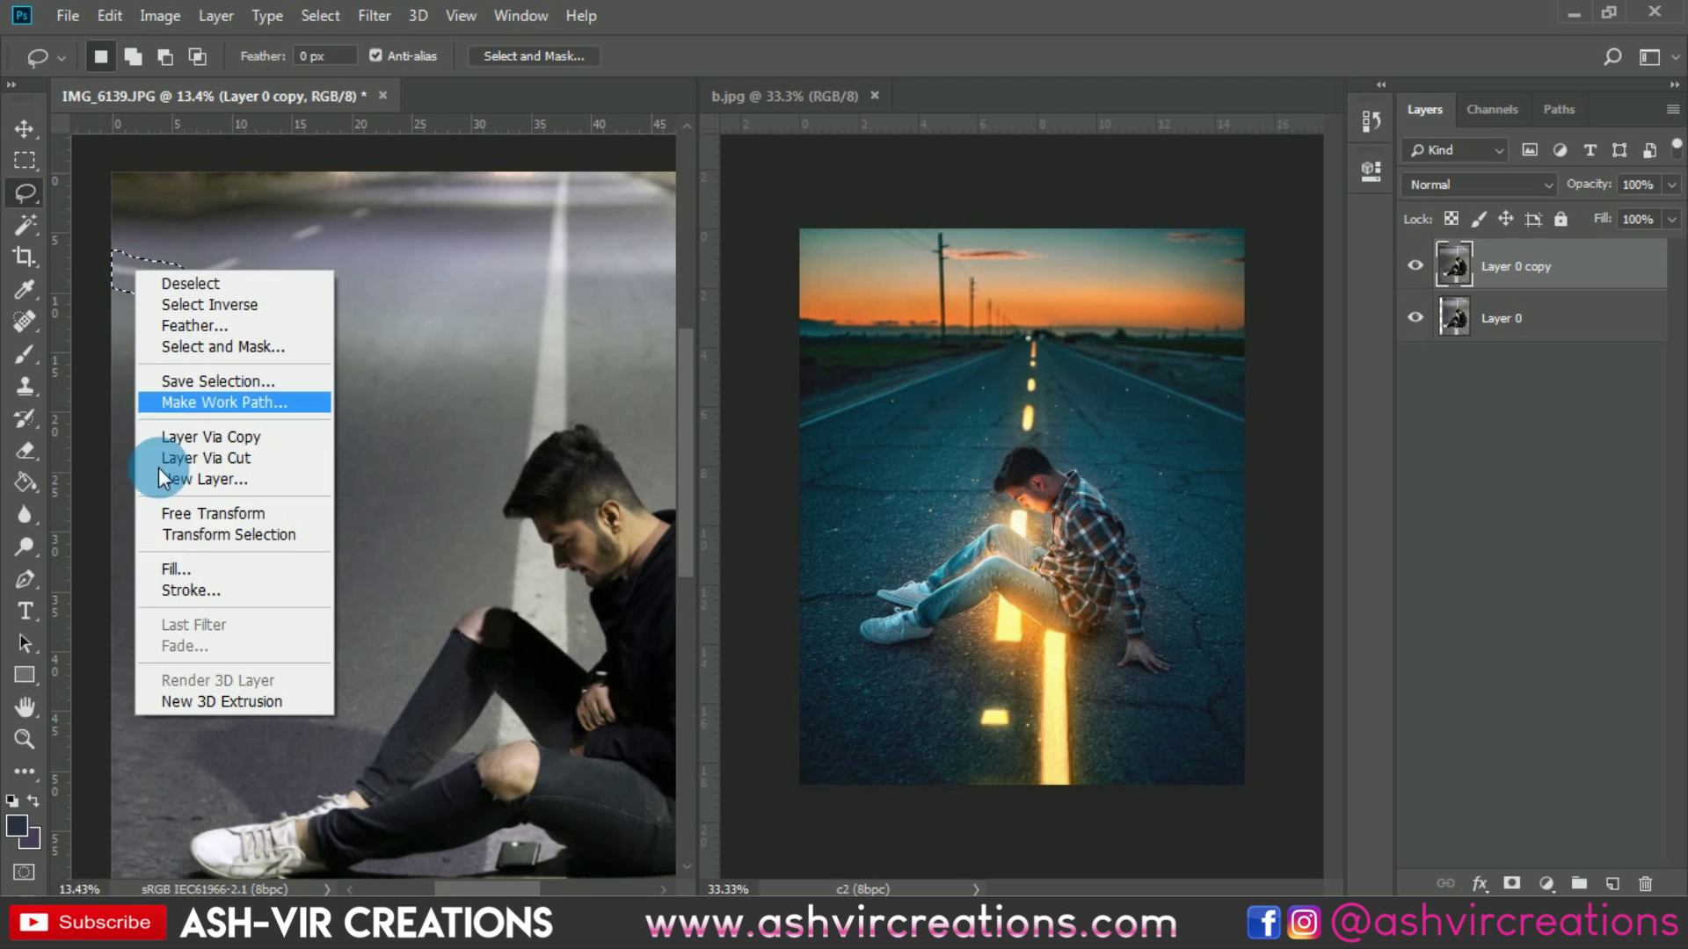
left_click(160, 559)
left_click(1454, 219)
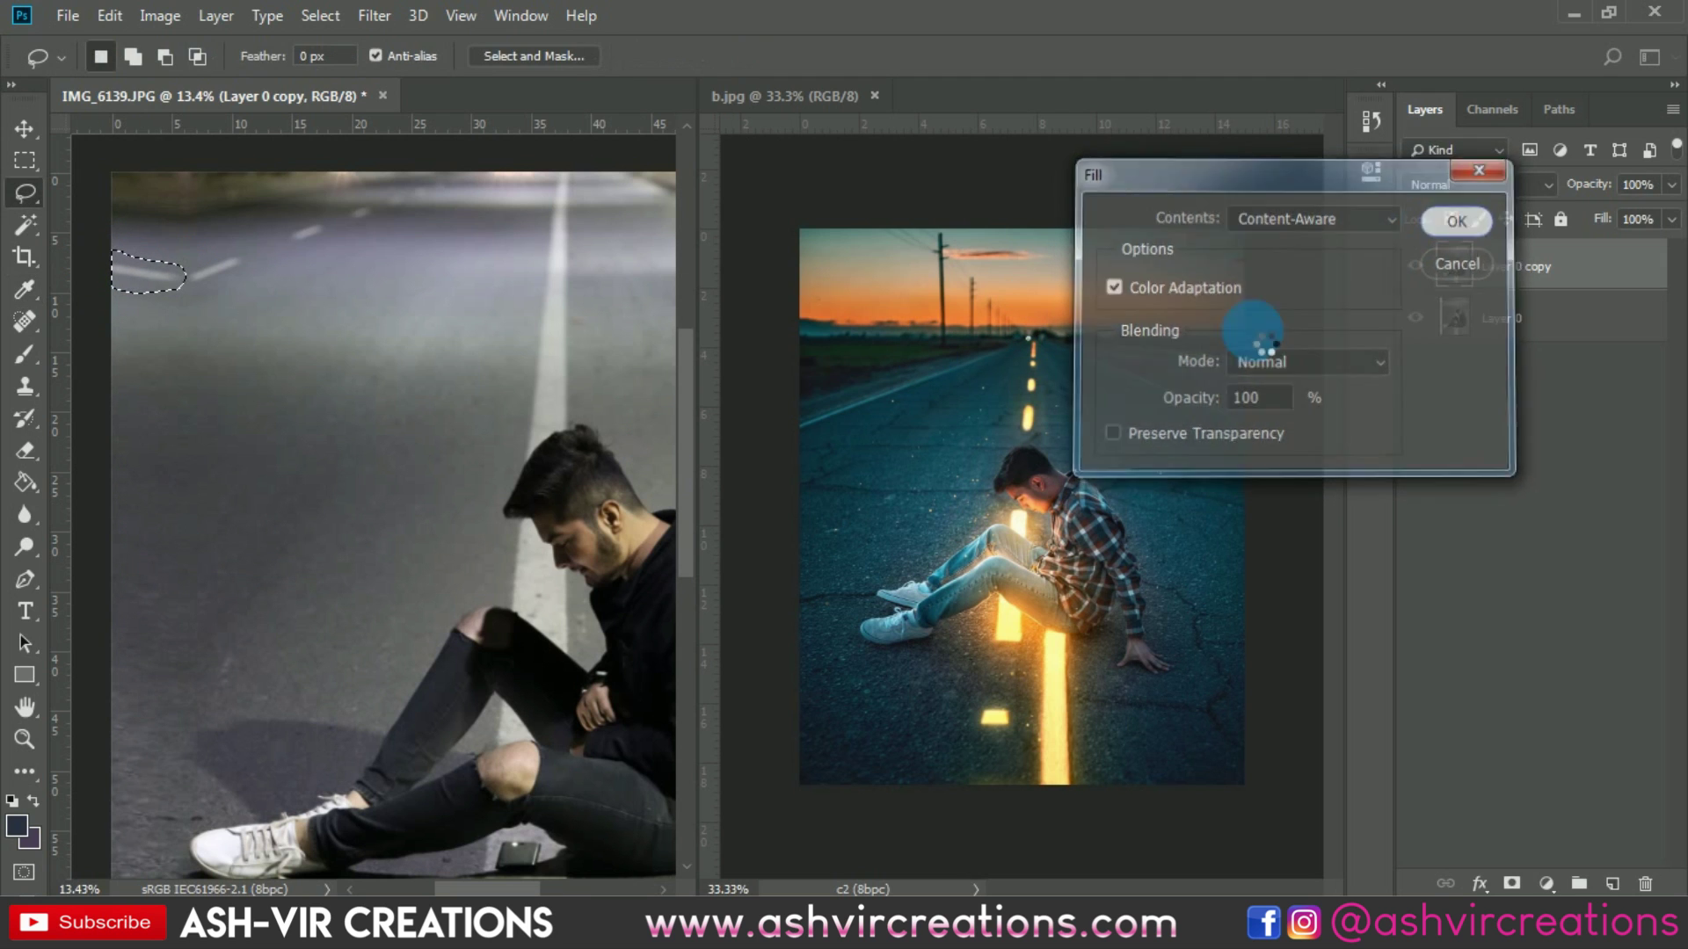
key("ctrl+d")
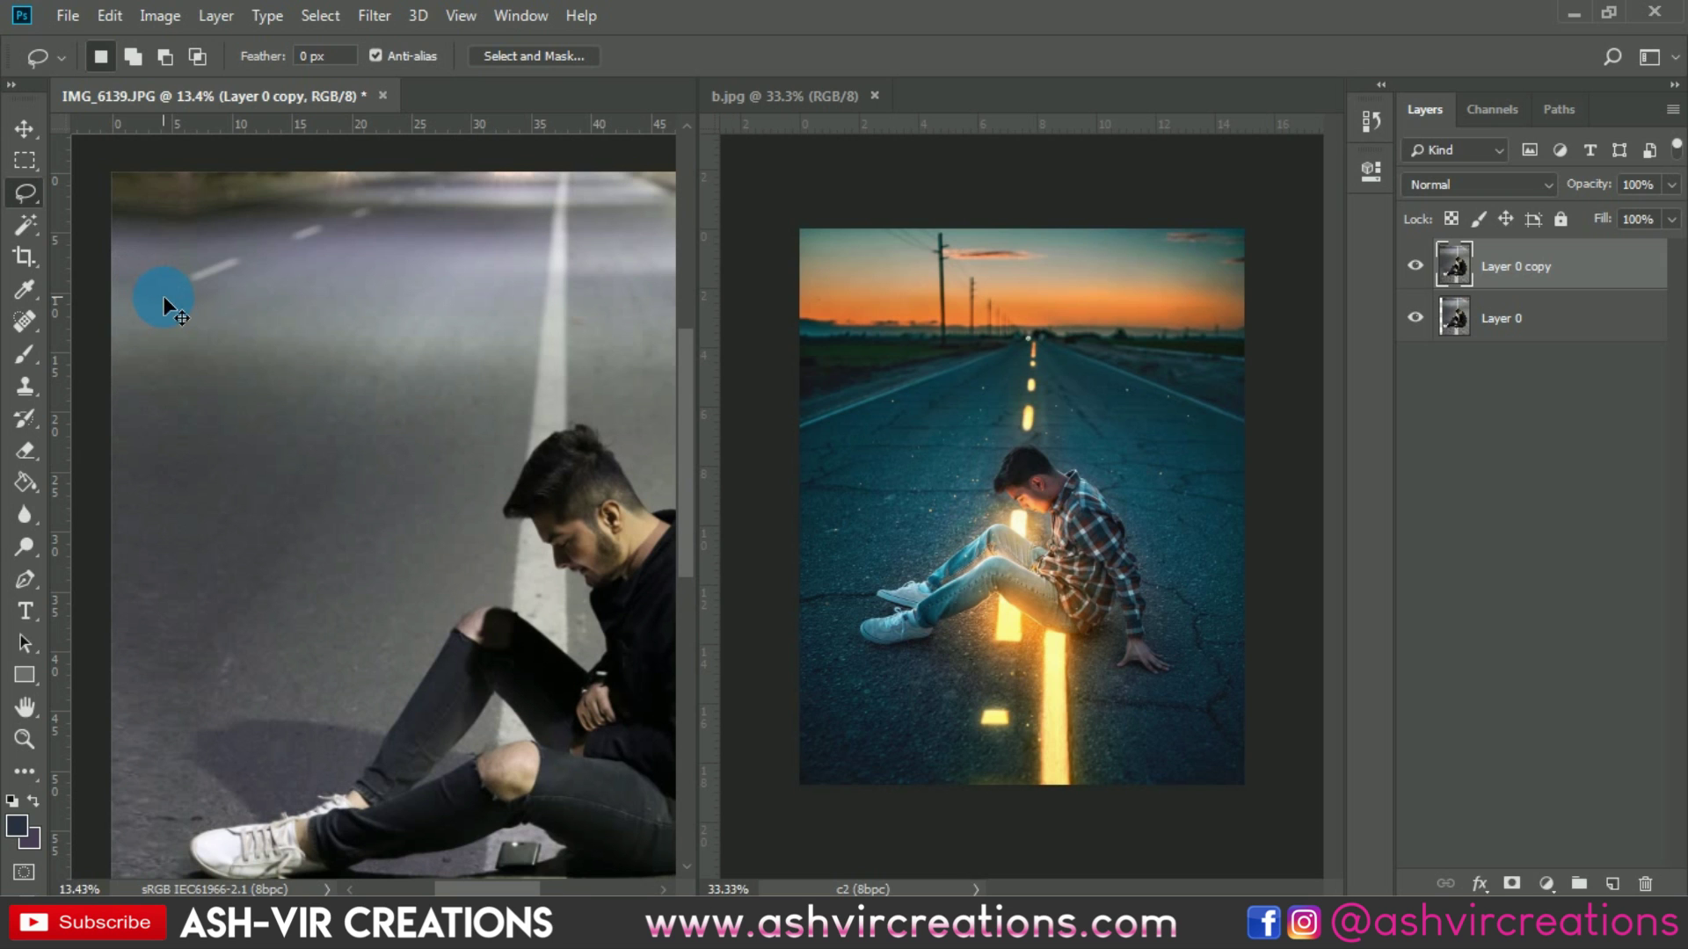
scroll(219, 295, "down", 1)
scroll(220, 295, "down", 1)
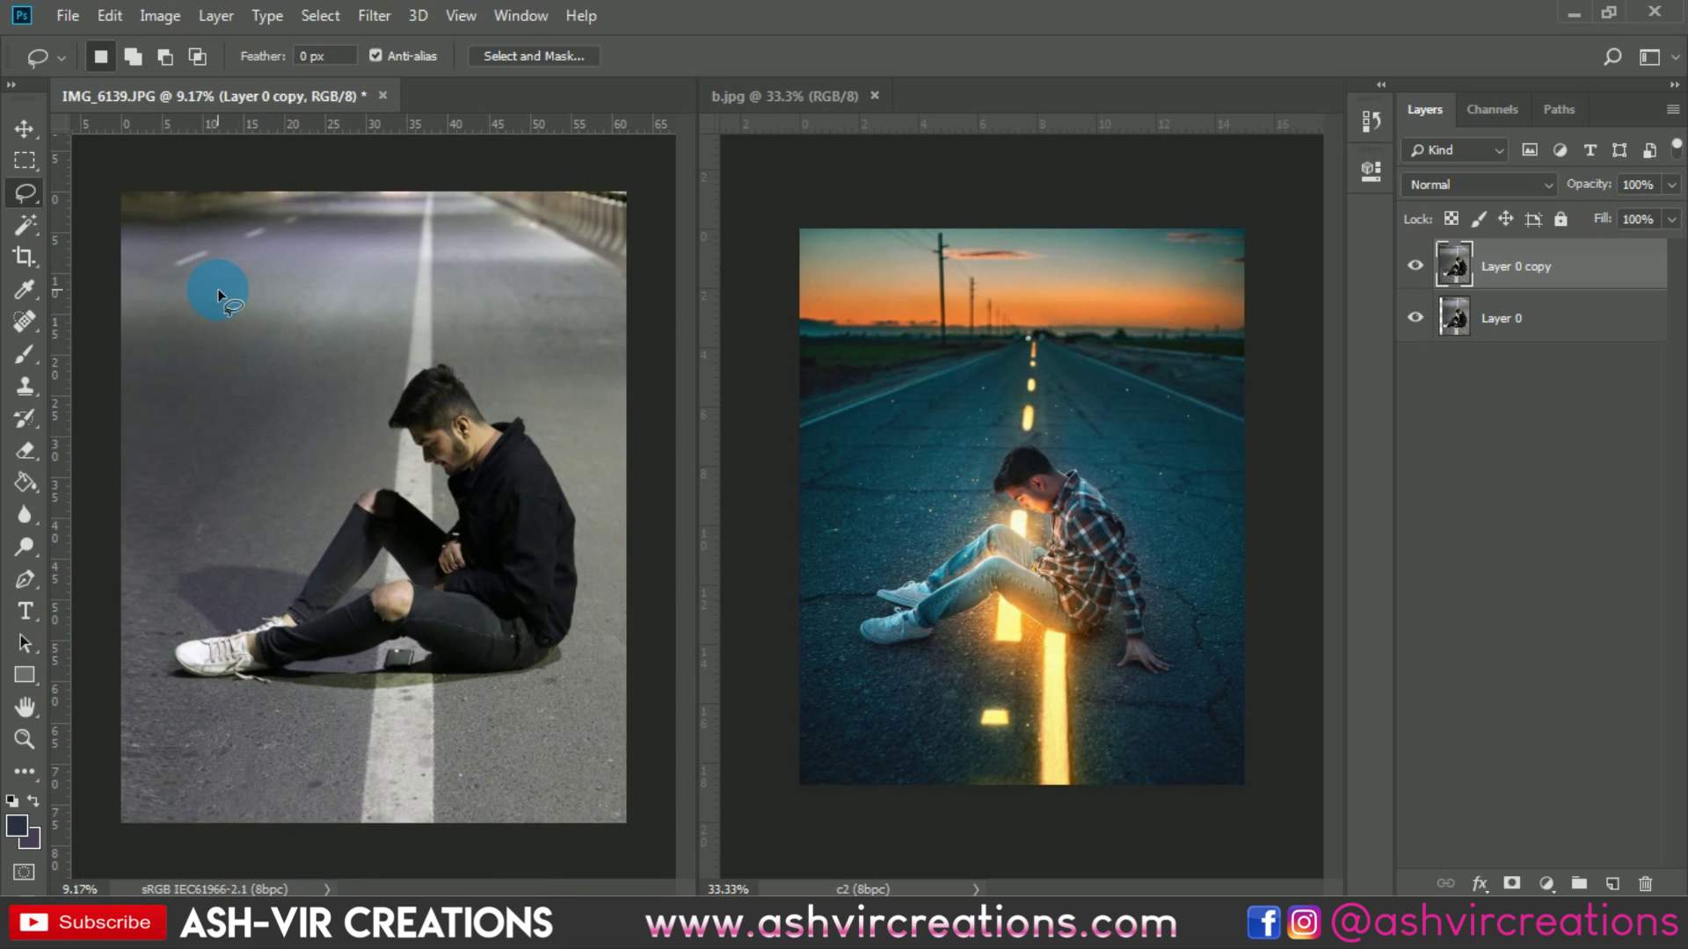
Add a new empty layer above the Layer 0 copy
key("v")
scroll(208, 267, "down", 1)
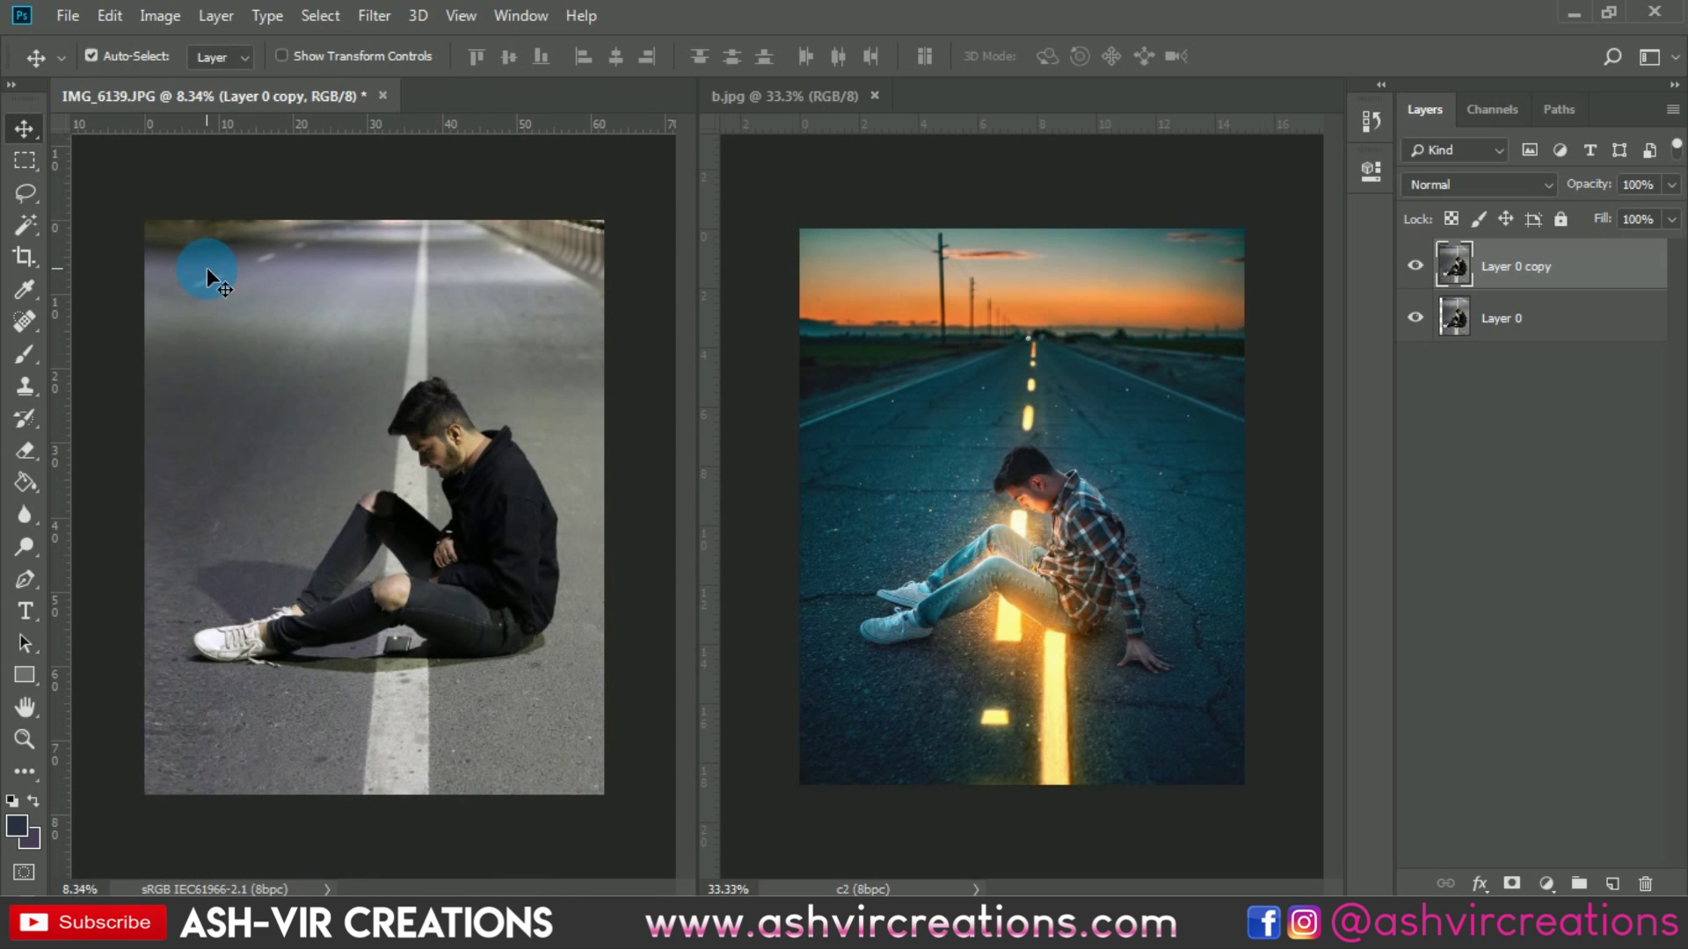
scroll(526, 456, "up", 1)
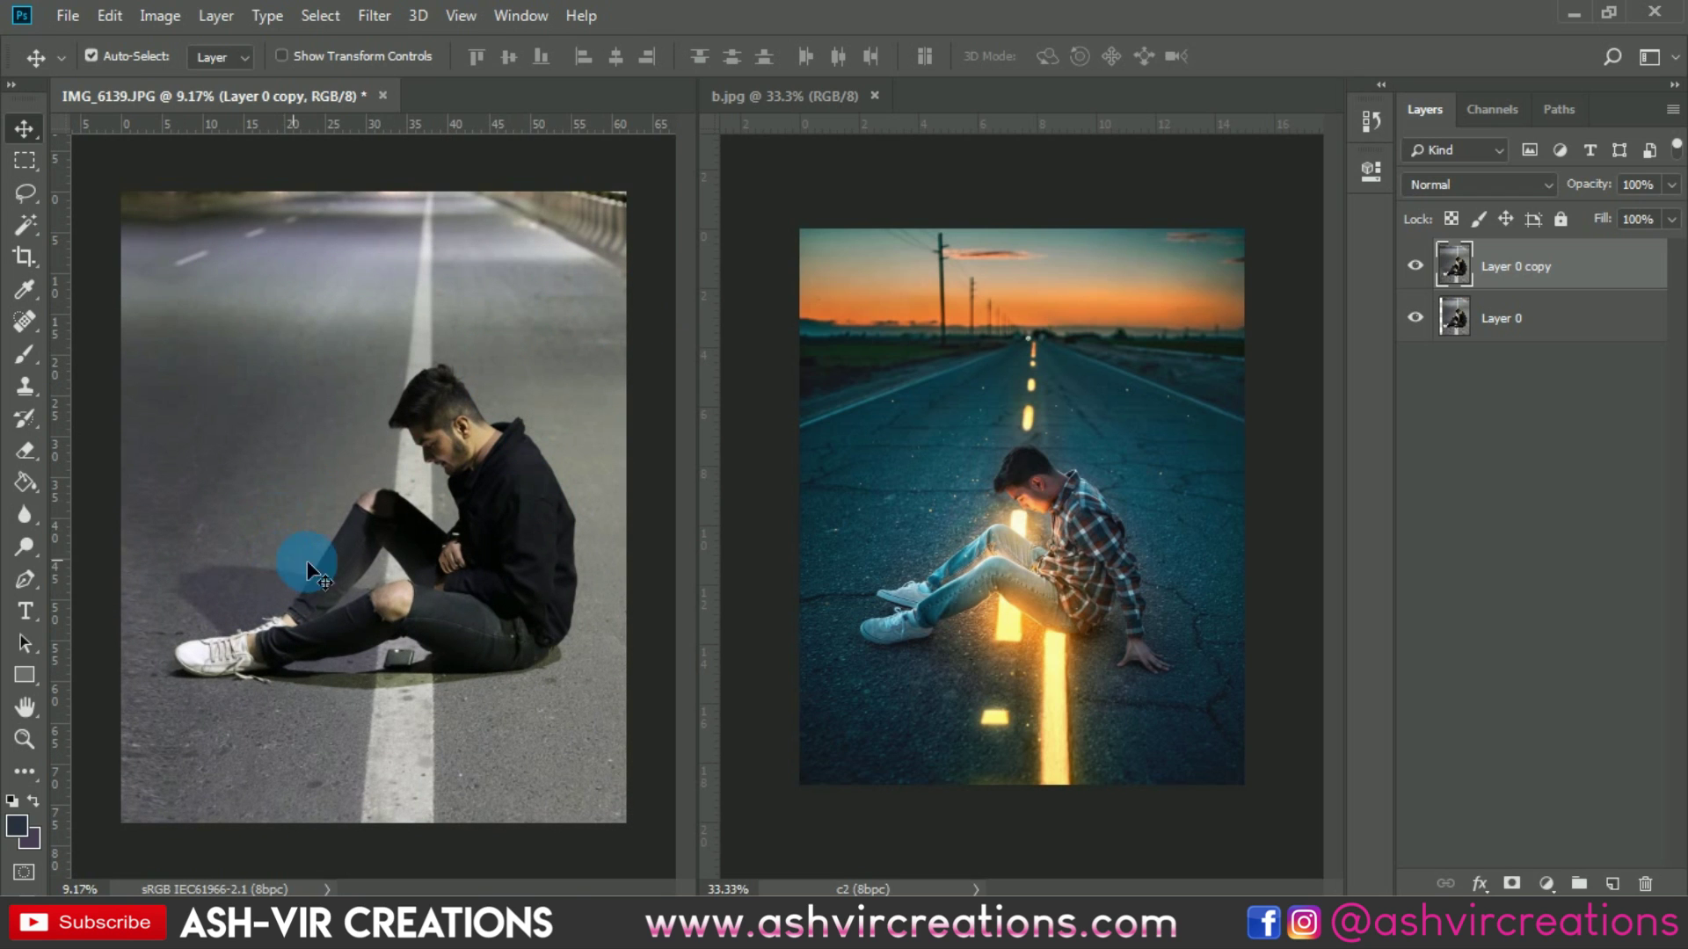
left_click(1624, 886)
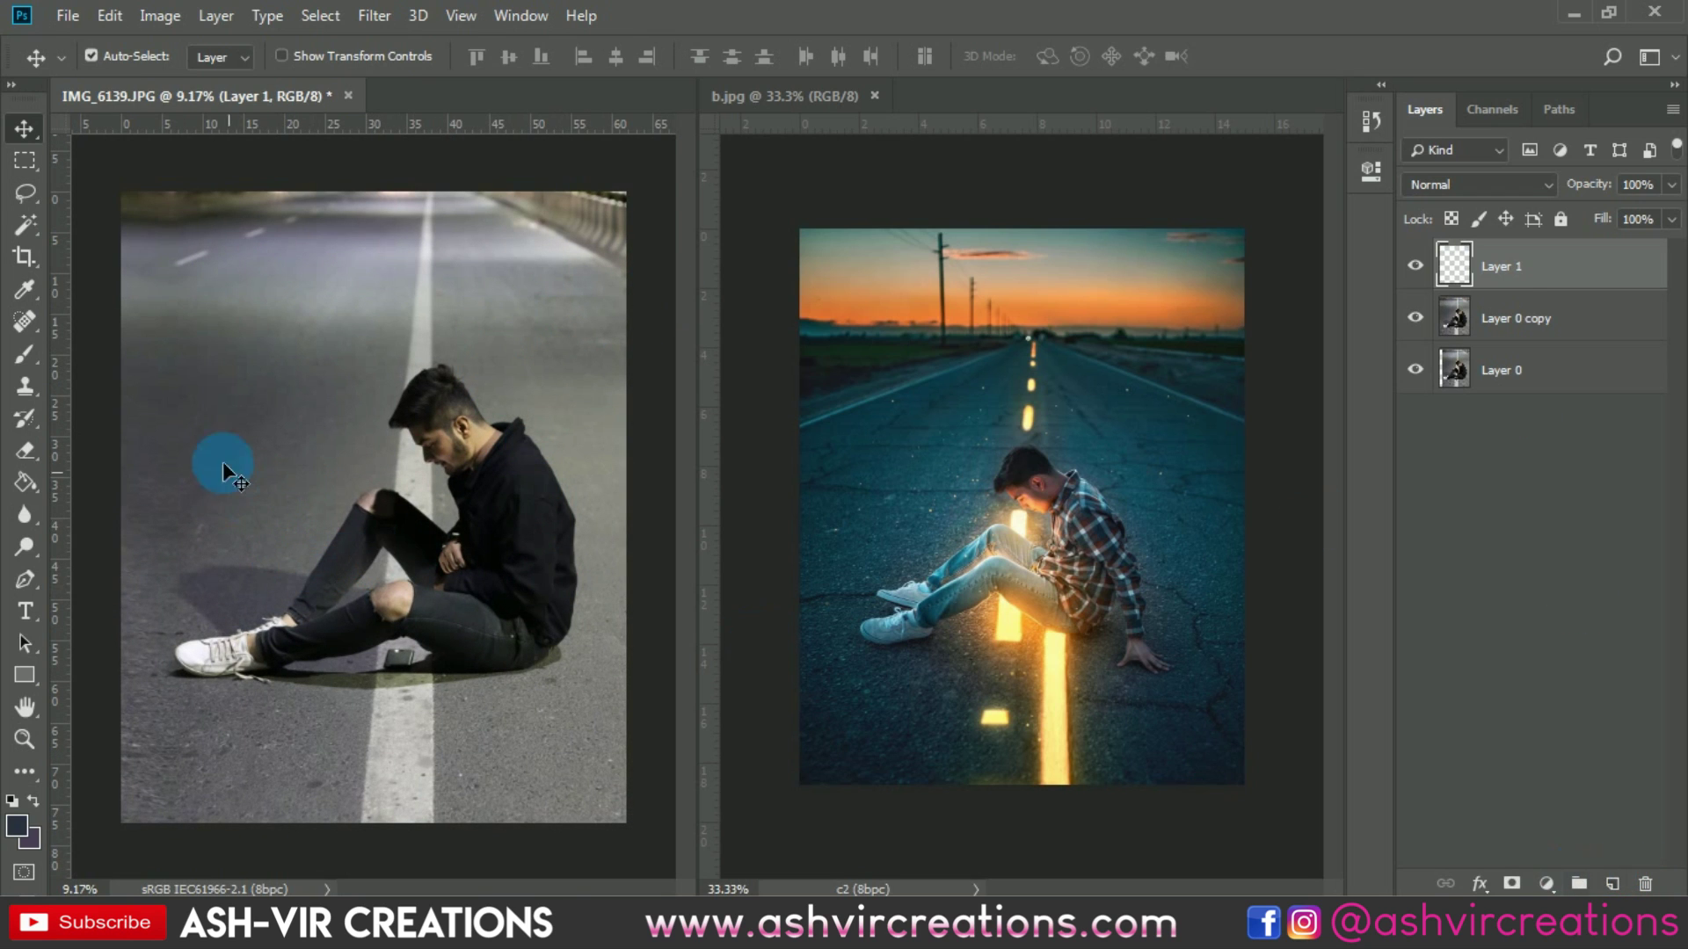
Switch to the soft round Brush and set the foreground colour to a fully saturated orange-yellow with hue 42°
right_click(24, 354)
left_click(105, 350)
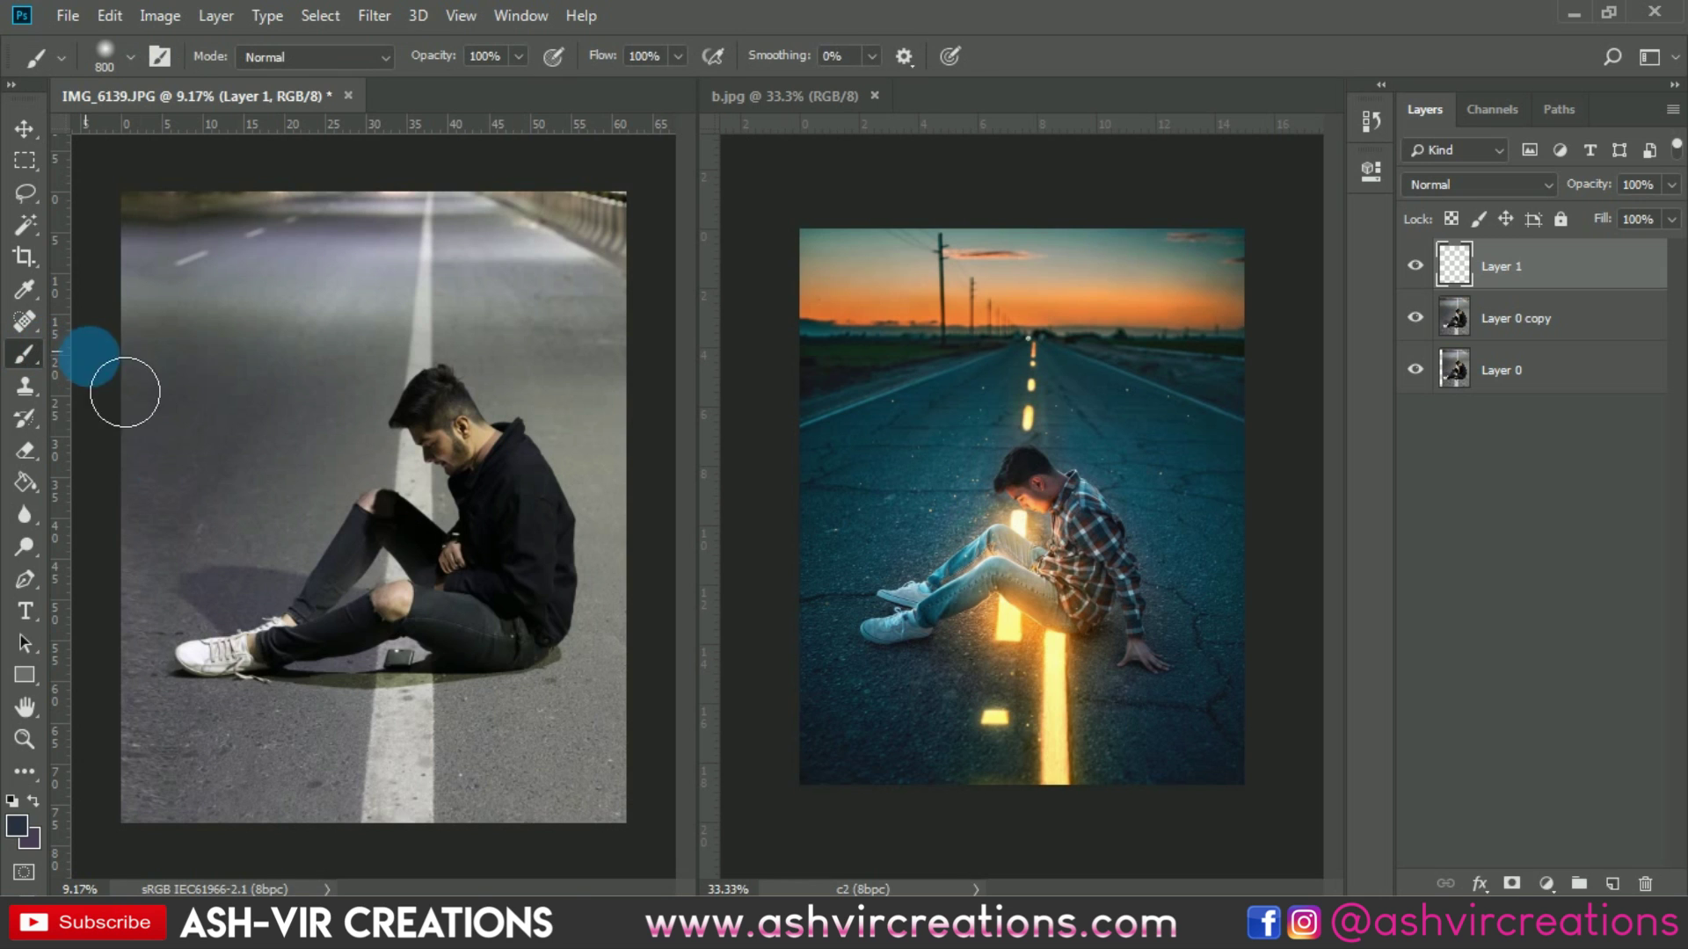
right_click(257, 485)
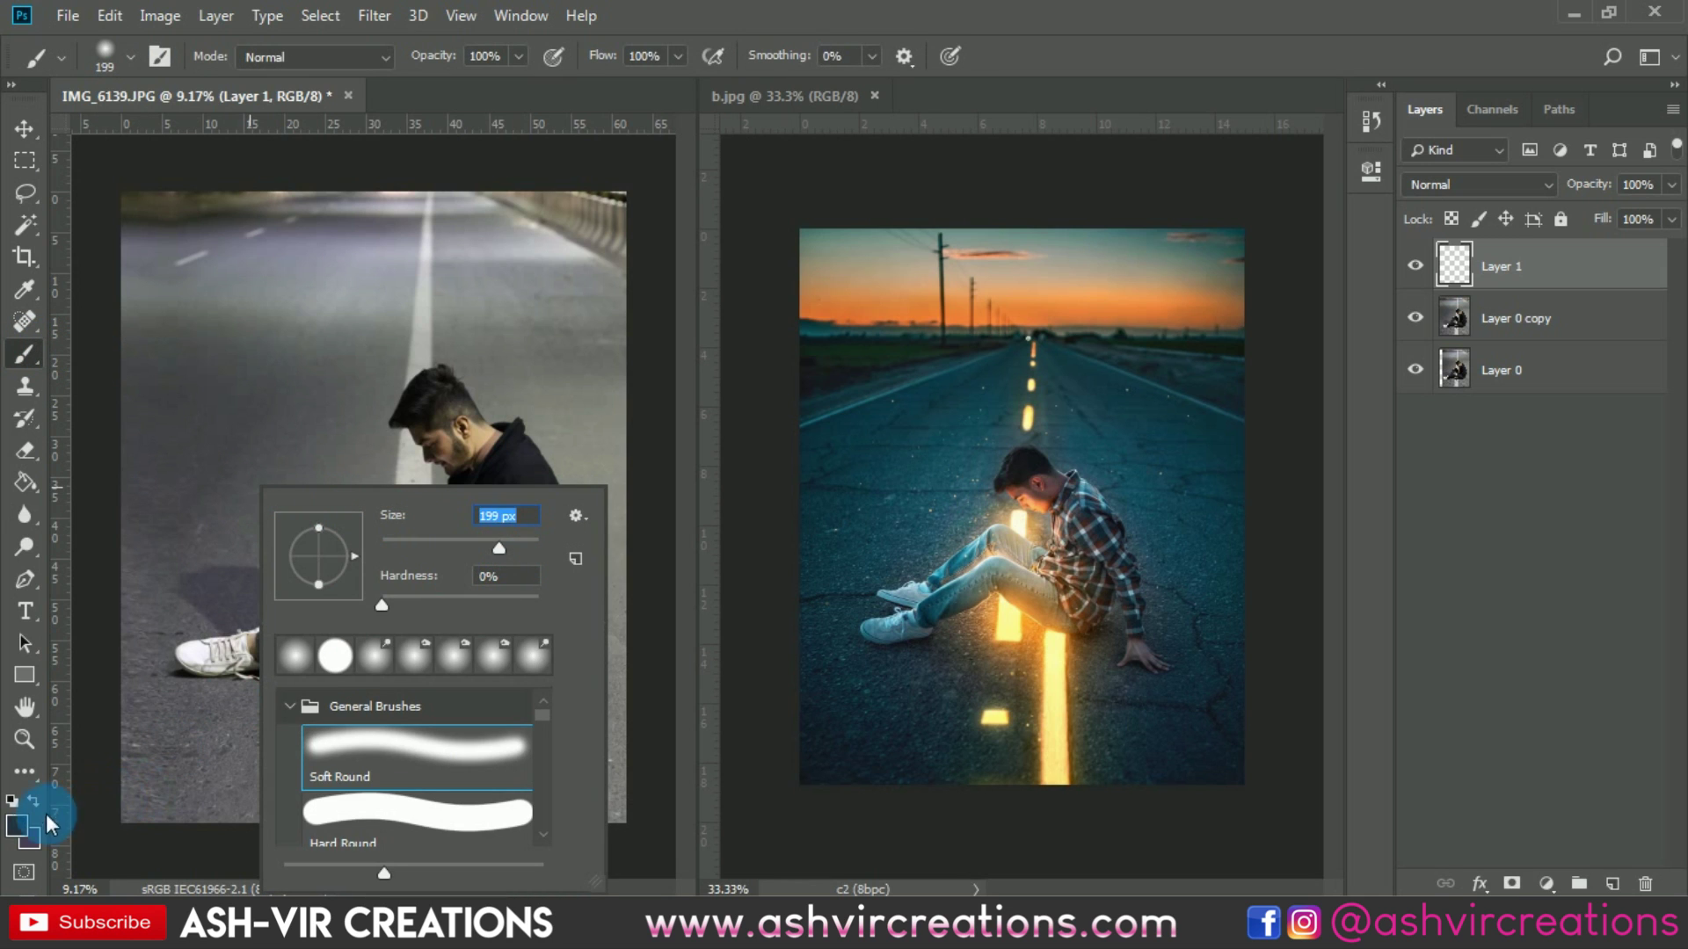
left_click(17, 835)
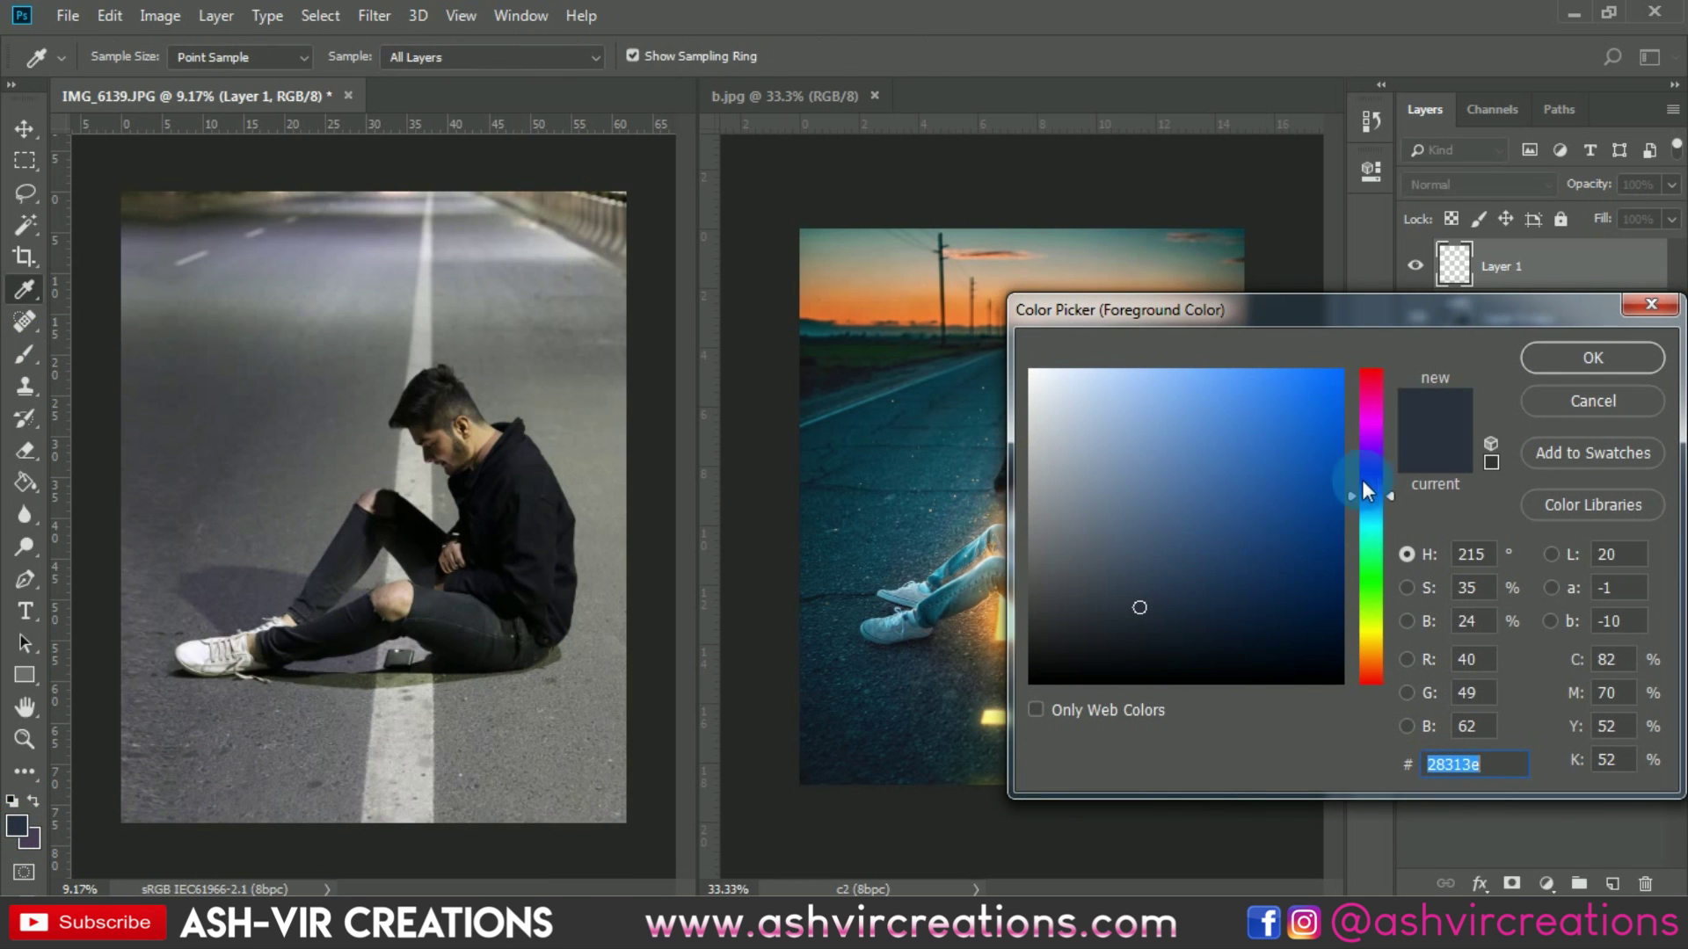
left_click_drag(1373, 457, 1366, 647)
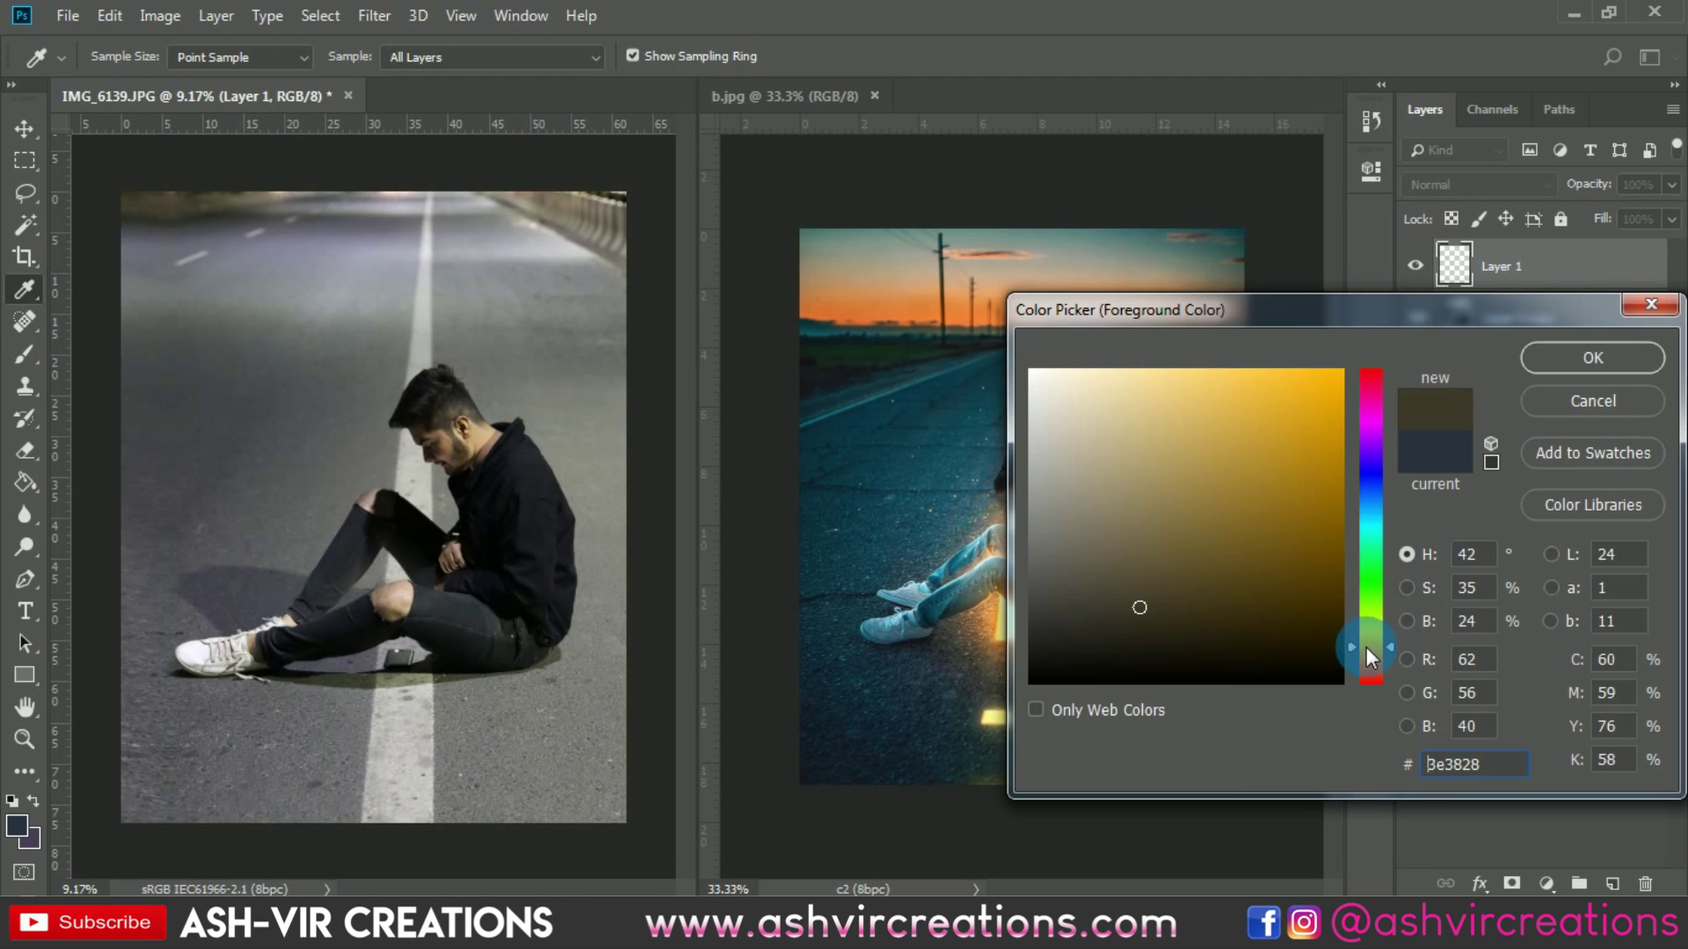
left_click_drag(1314, 382, 1340, 368)
left_click(1543, 360)
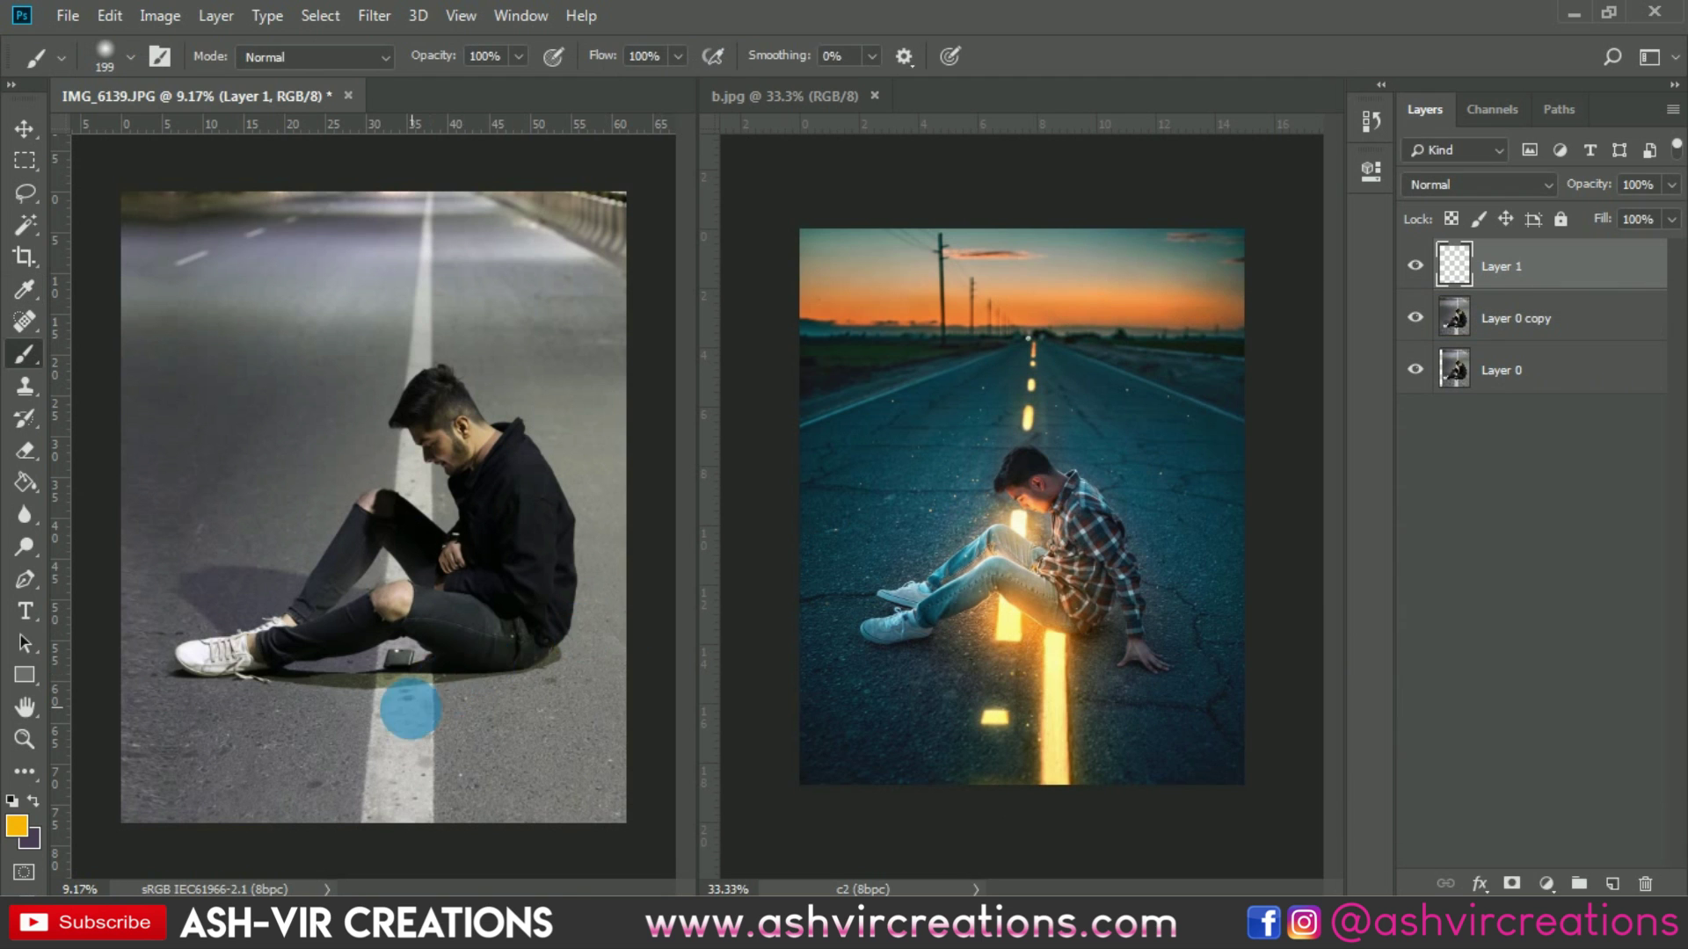
Lasso the phone lying under the legs on Layer 0 copy, remove it with a Content-Aware fill, and deselect
scroll(411, 708, "up", 2)
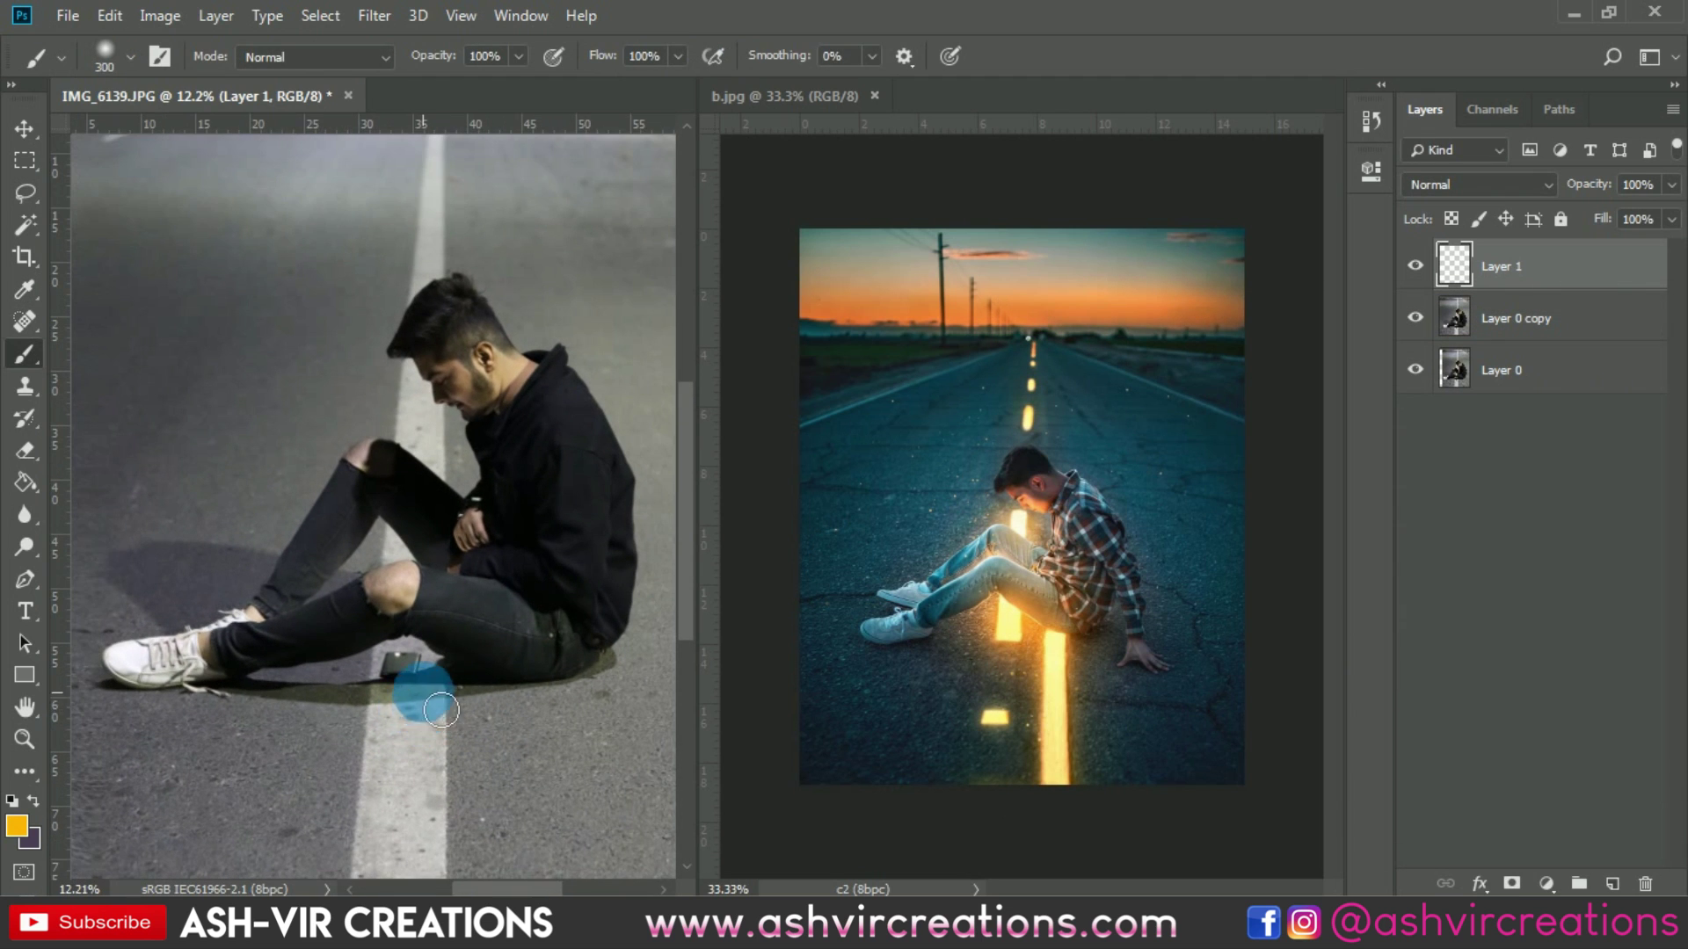
scroll(431, 708, "up", 8)
left_click_drag(434, 697, 470, 607)
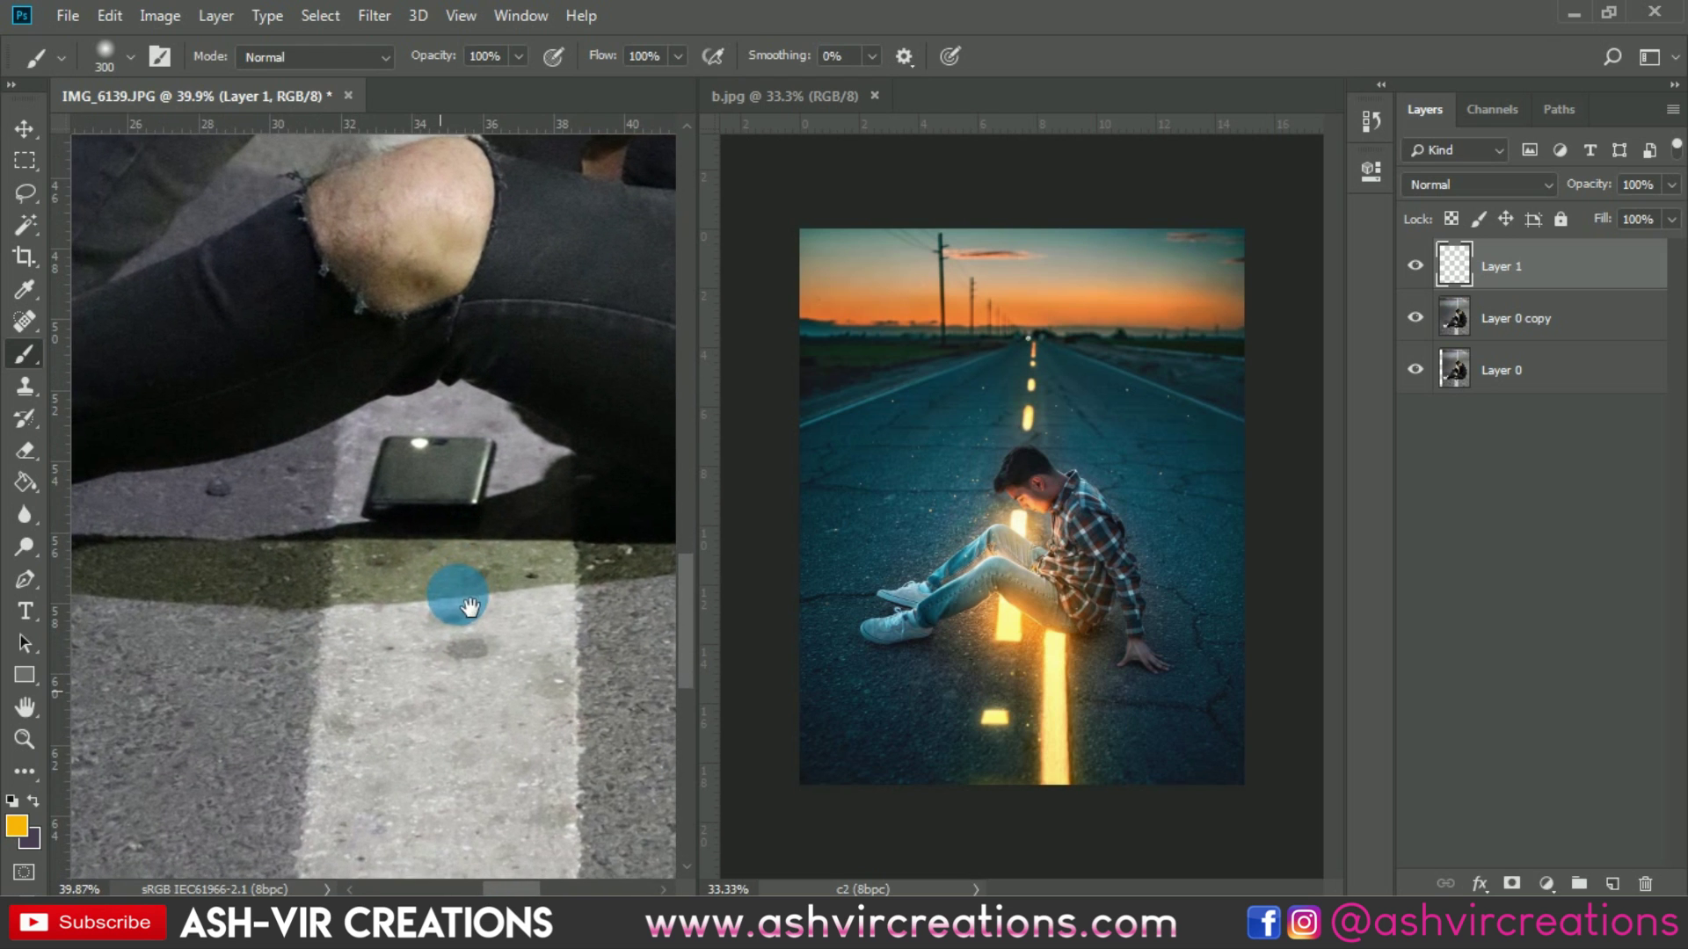
left_click(26, 191)
left_click(1532, 343)
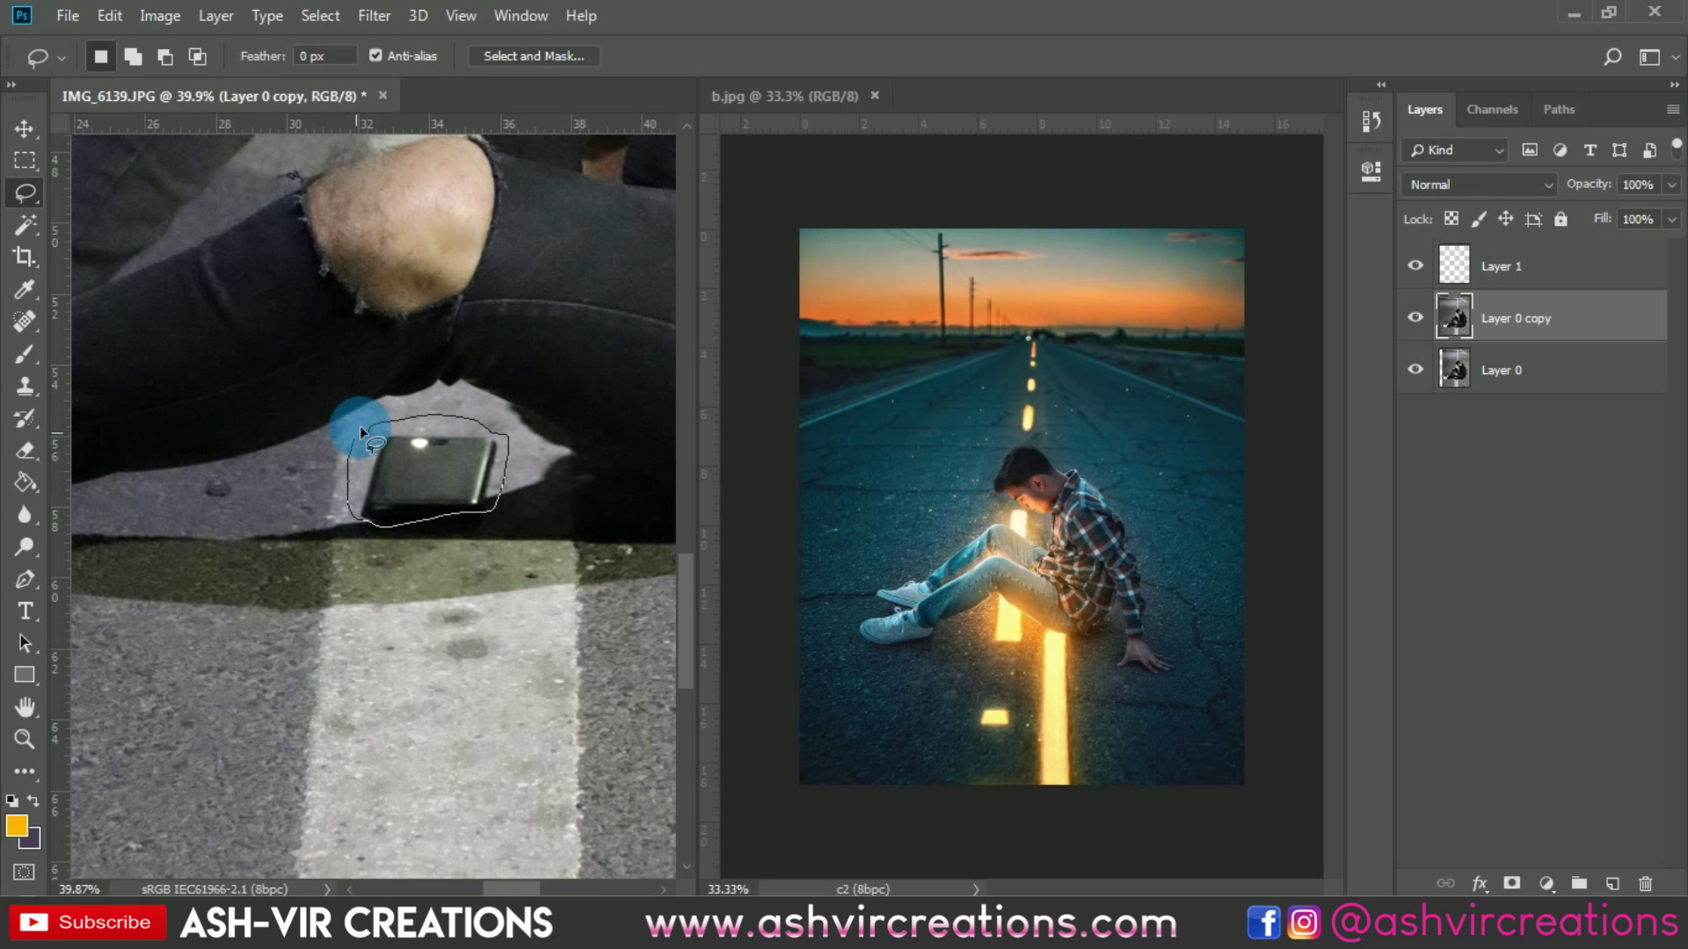
right_click(396, 456)
left_click(452, 304)
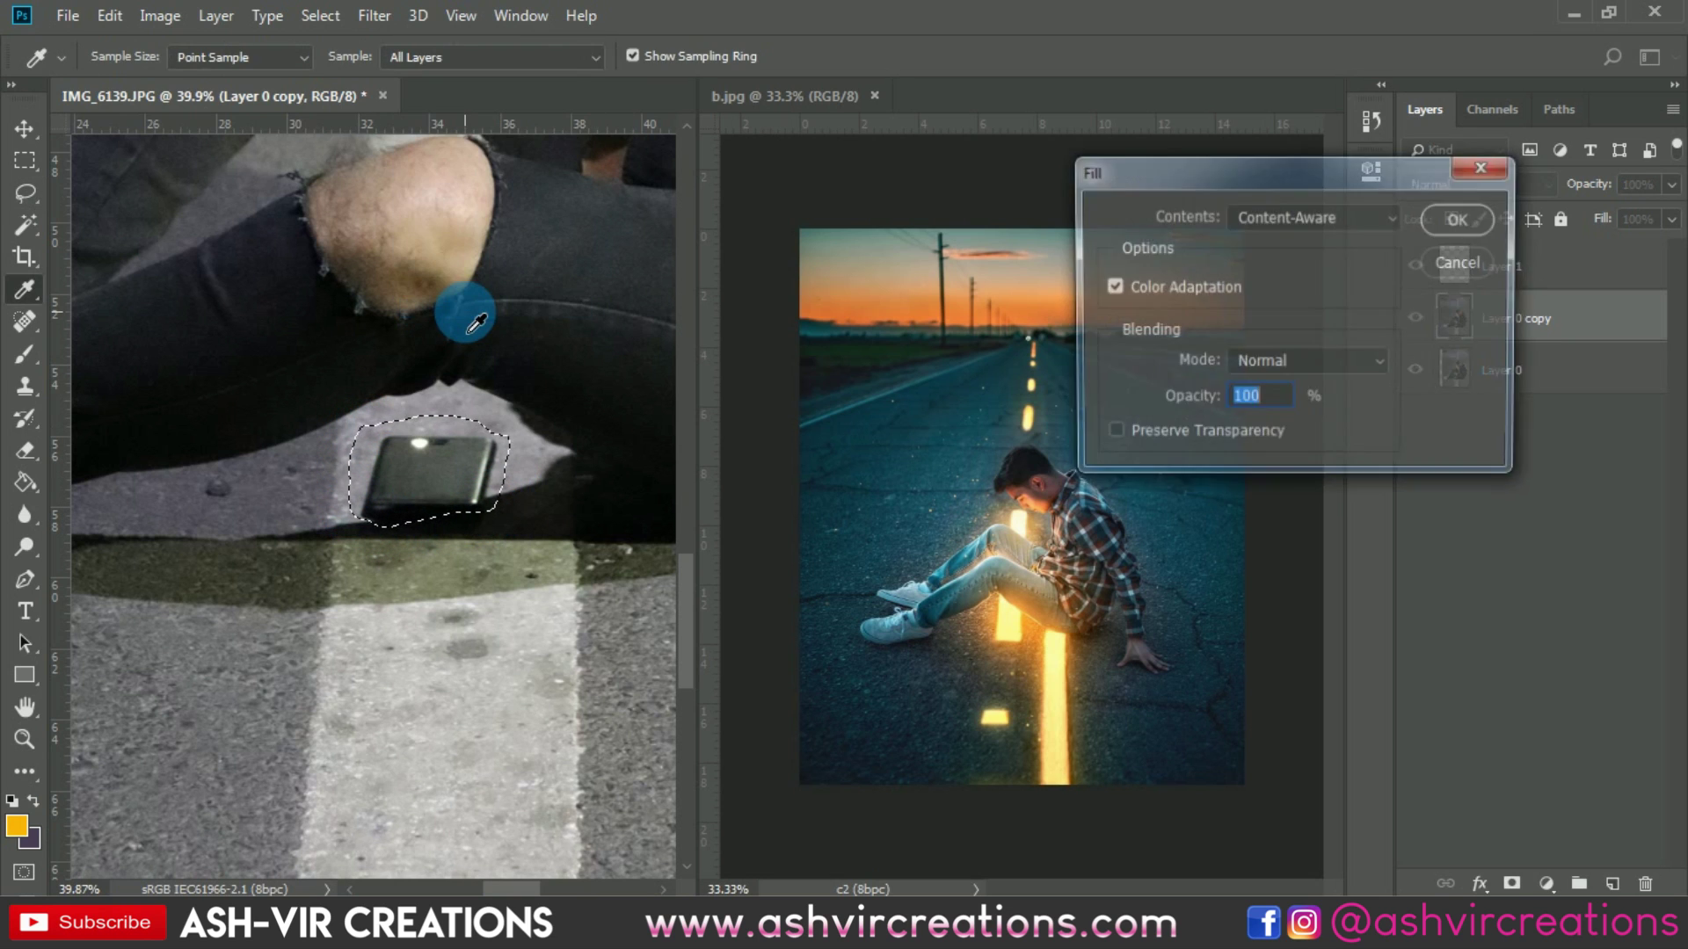
key("Return")
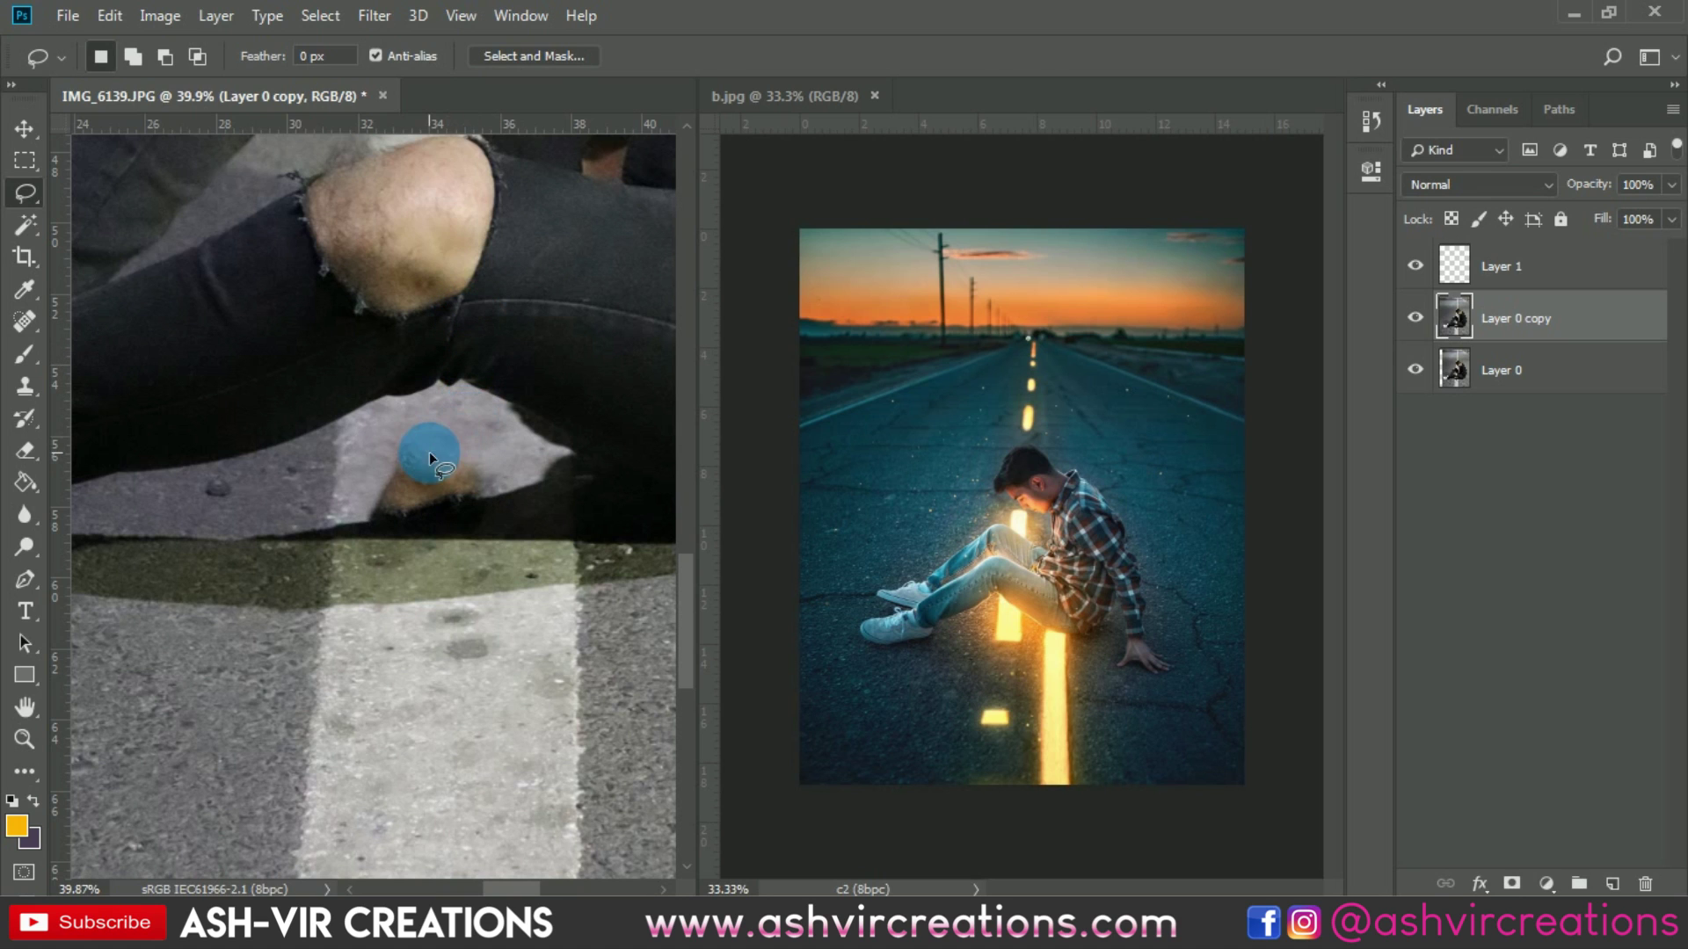
Try to clone light road surface over the brown smudge under the legs with the Clone Stamp at size 175
key("s")
key("bracketleft")
key("bracketleft")
key("bracketleft")
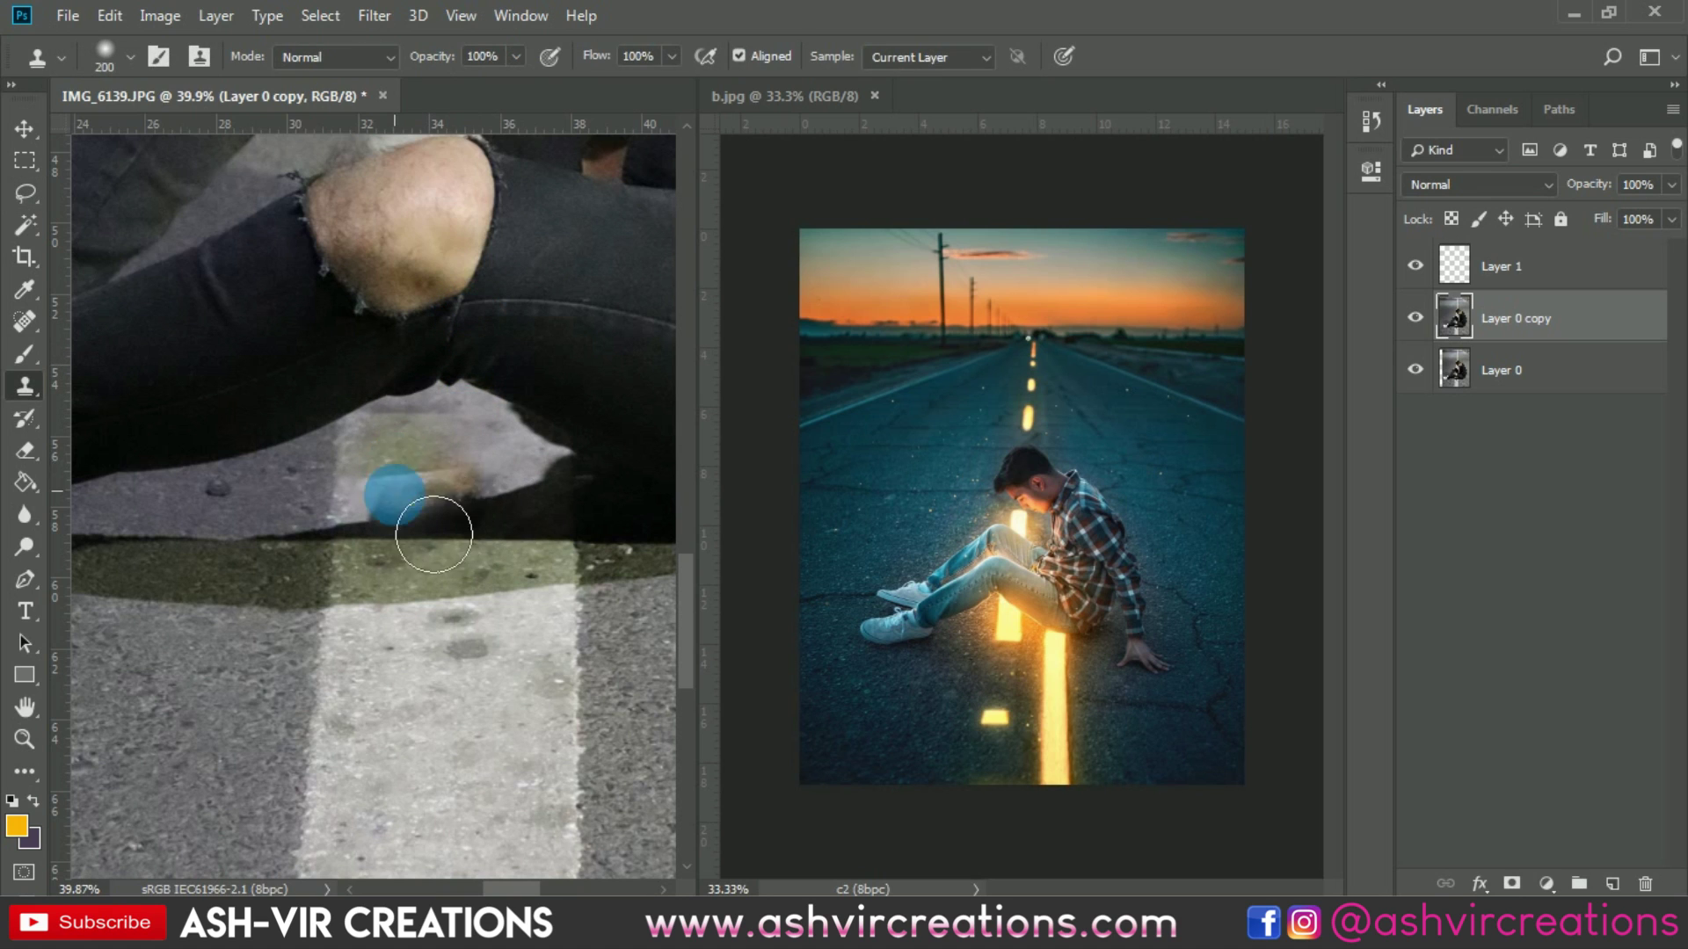
left_click(456, 427, "alt")
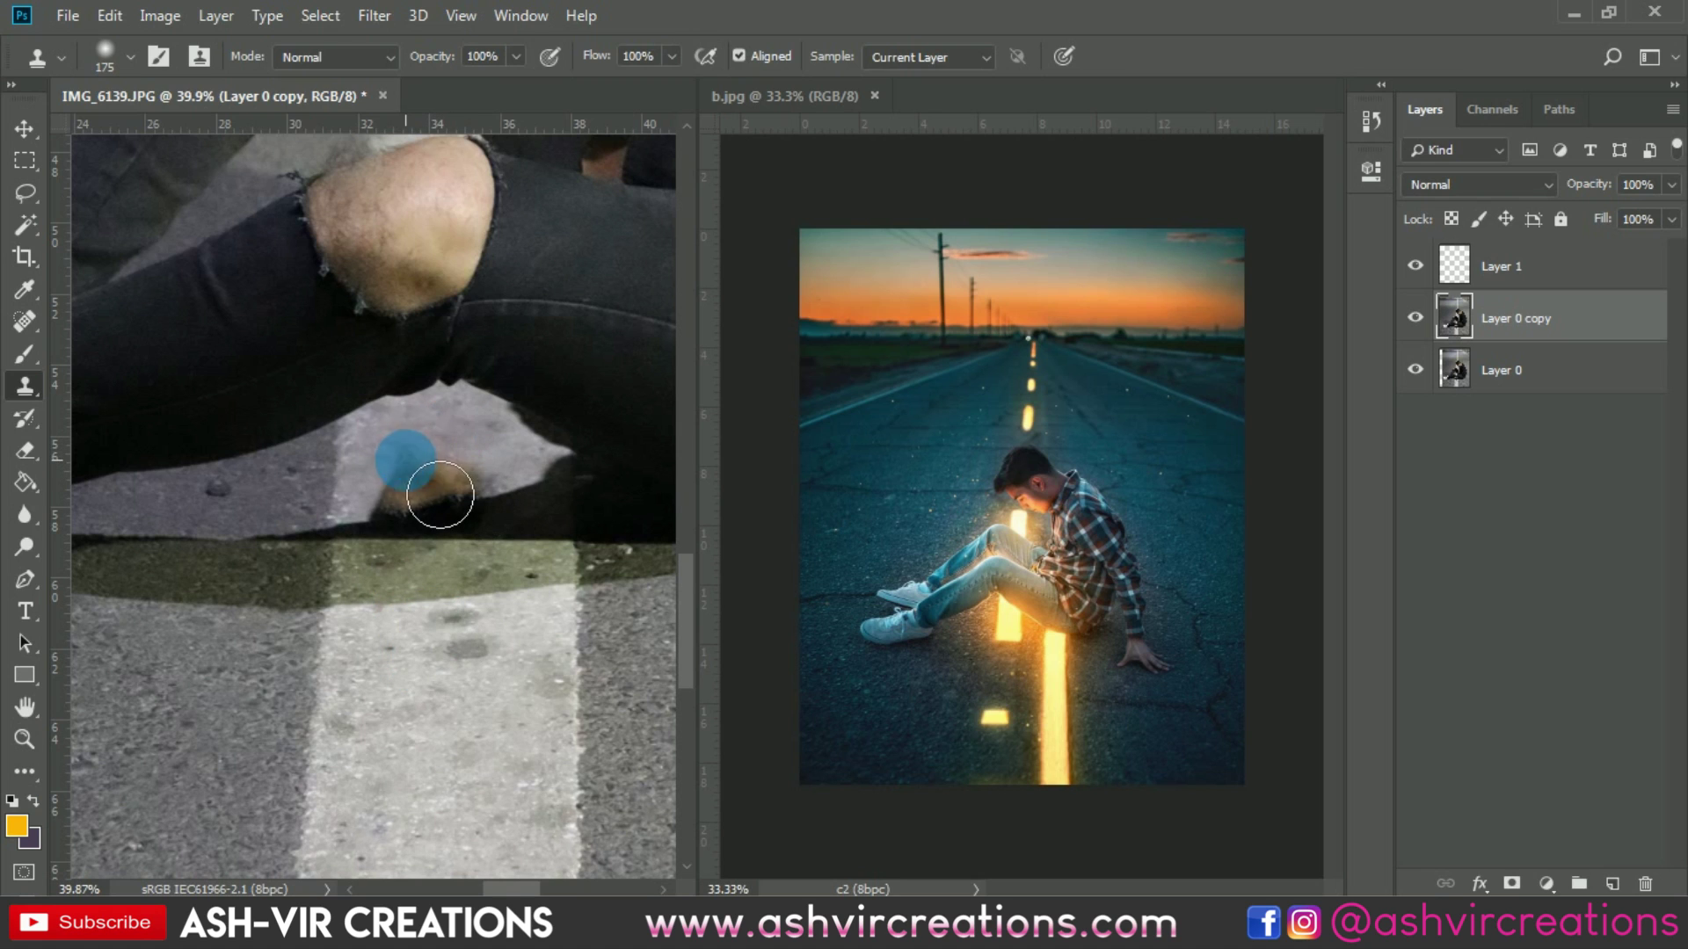
mouse_move(405, 454)
left_mouse_down()
mouse_move(387, 490)
mouse_move(450, 466)
left_mouse_up()
key("ctrl+alt+z")
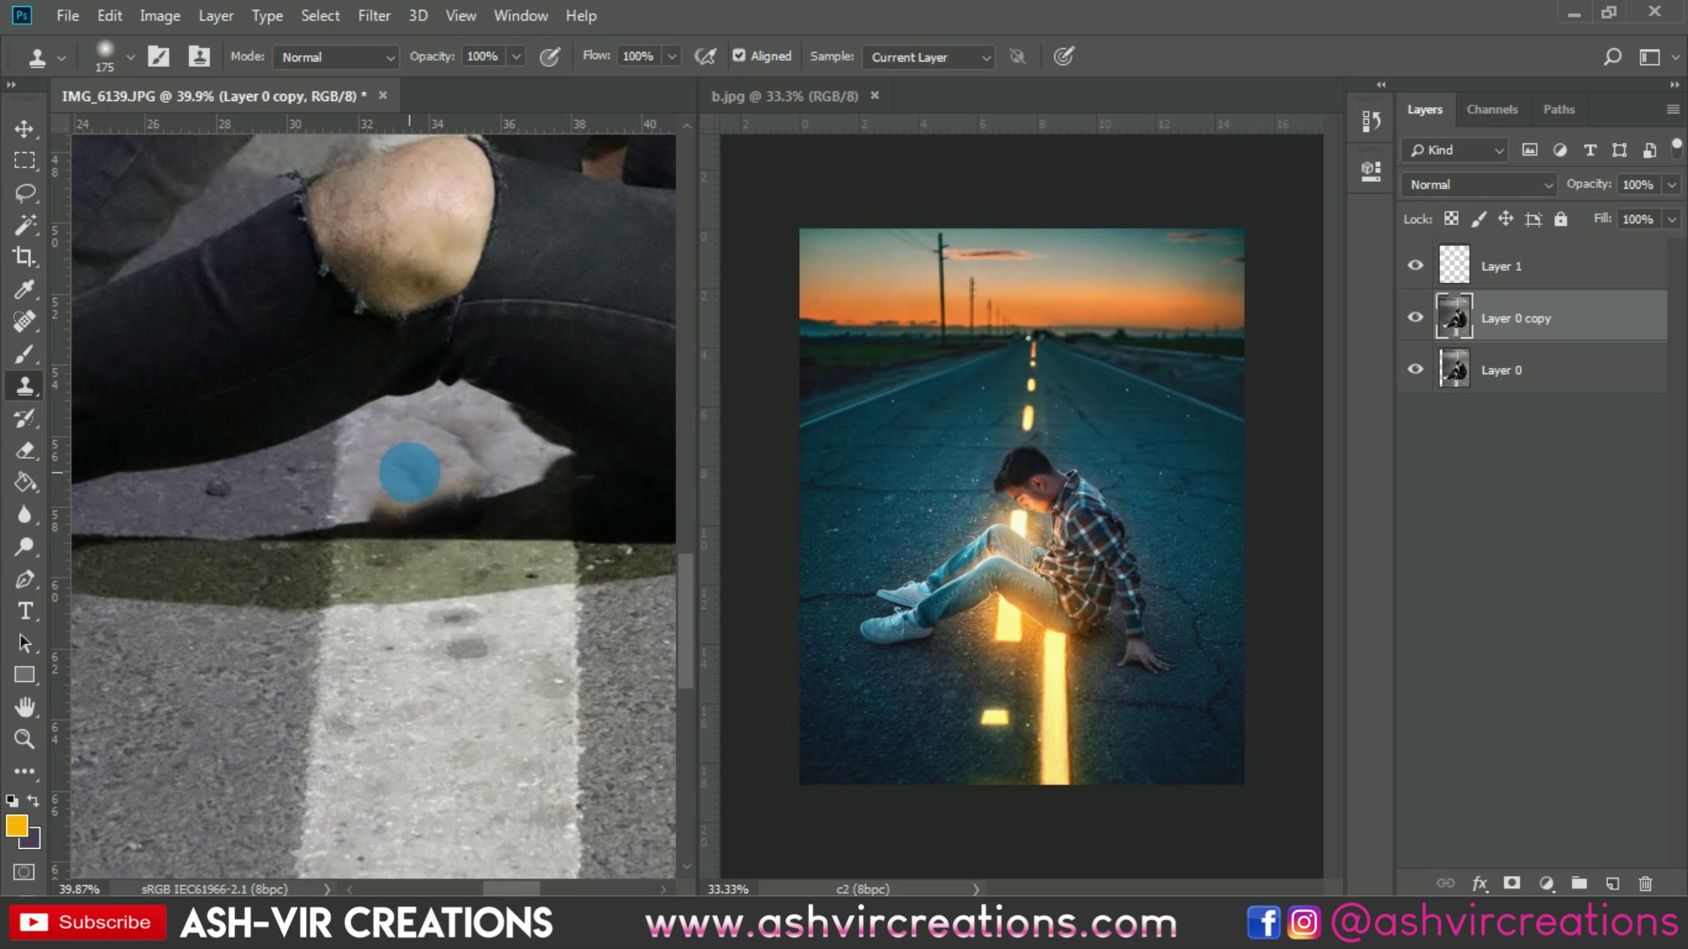
key("ctrl+alt+z")
key("ctrl+alt+z")
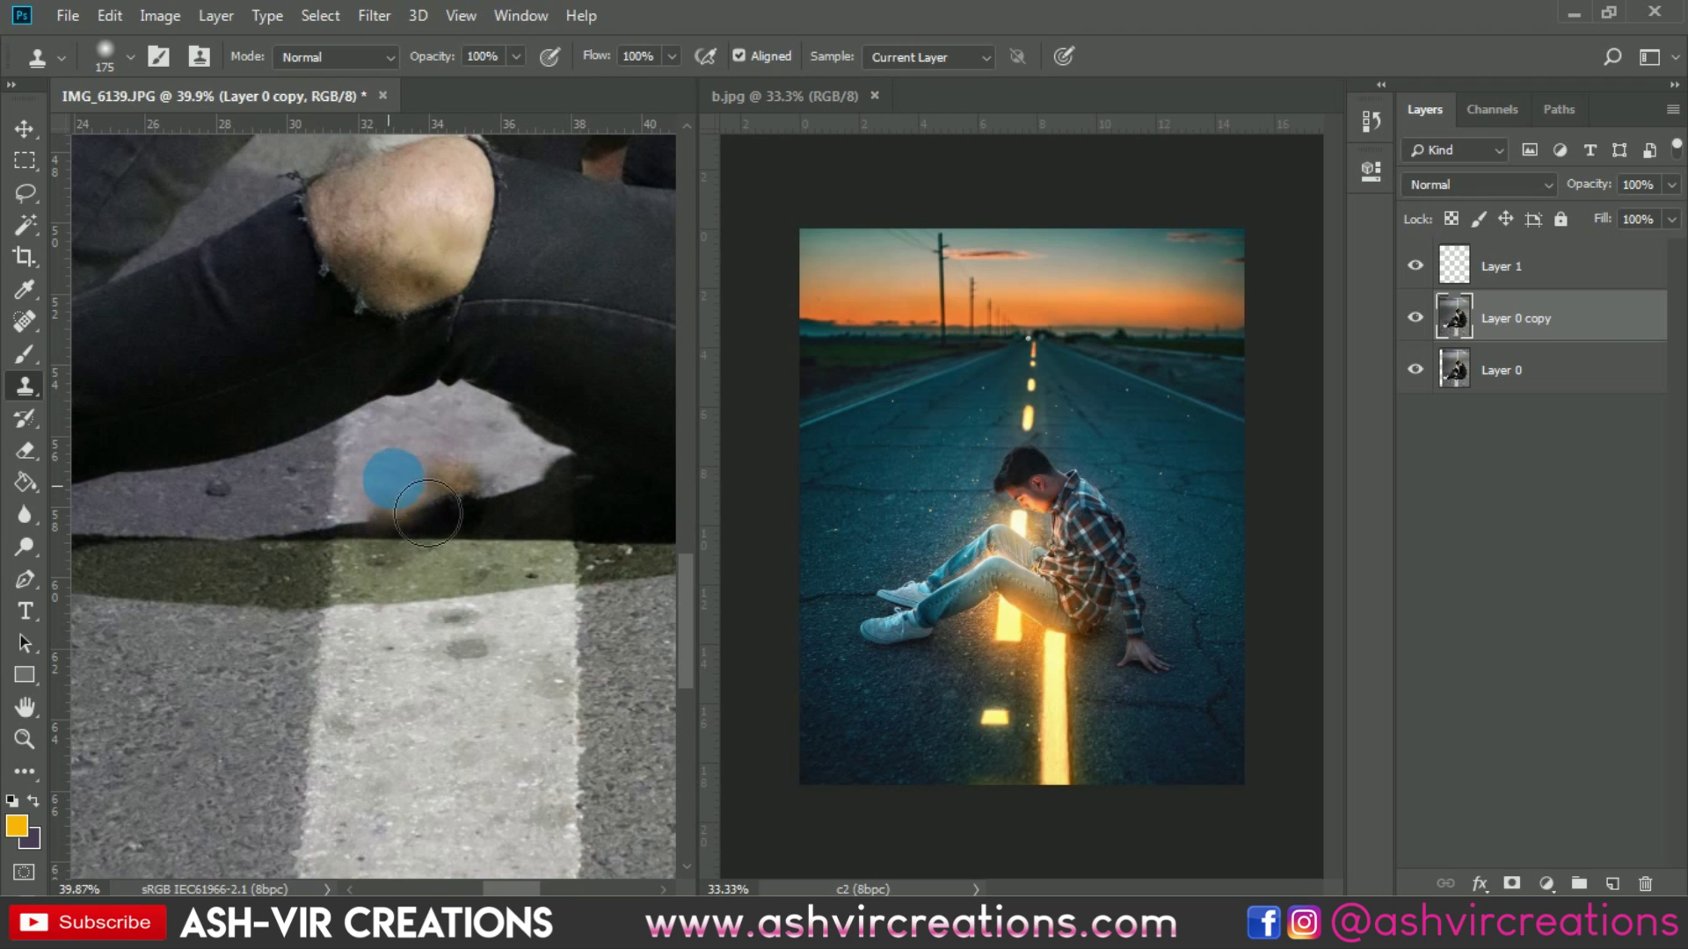
Clone nearby road surface over the brown smudge under the legs, reducing the Clone Stamp brush to 100
left_click(414, 432, "alt")
mouse_move(421, 527)
left_mouse_down()
mouse_move(478, 500)
mouse_move(465, 544)
mouse_move(497, 452)
left_mouse_up()
key("bracketleft")
key("bracketleft")
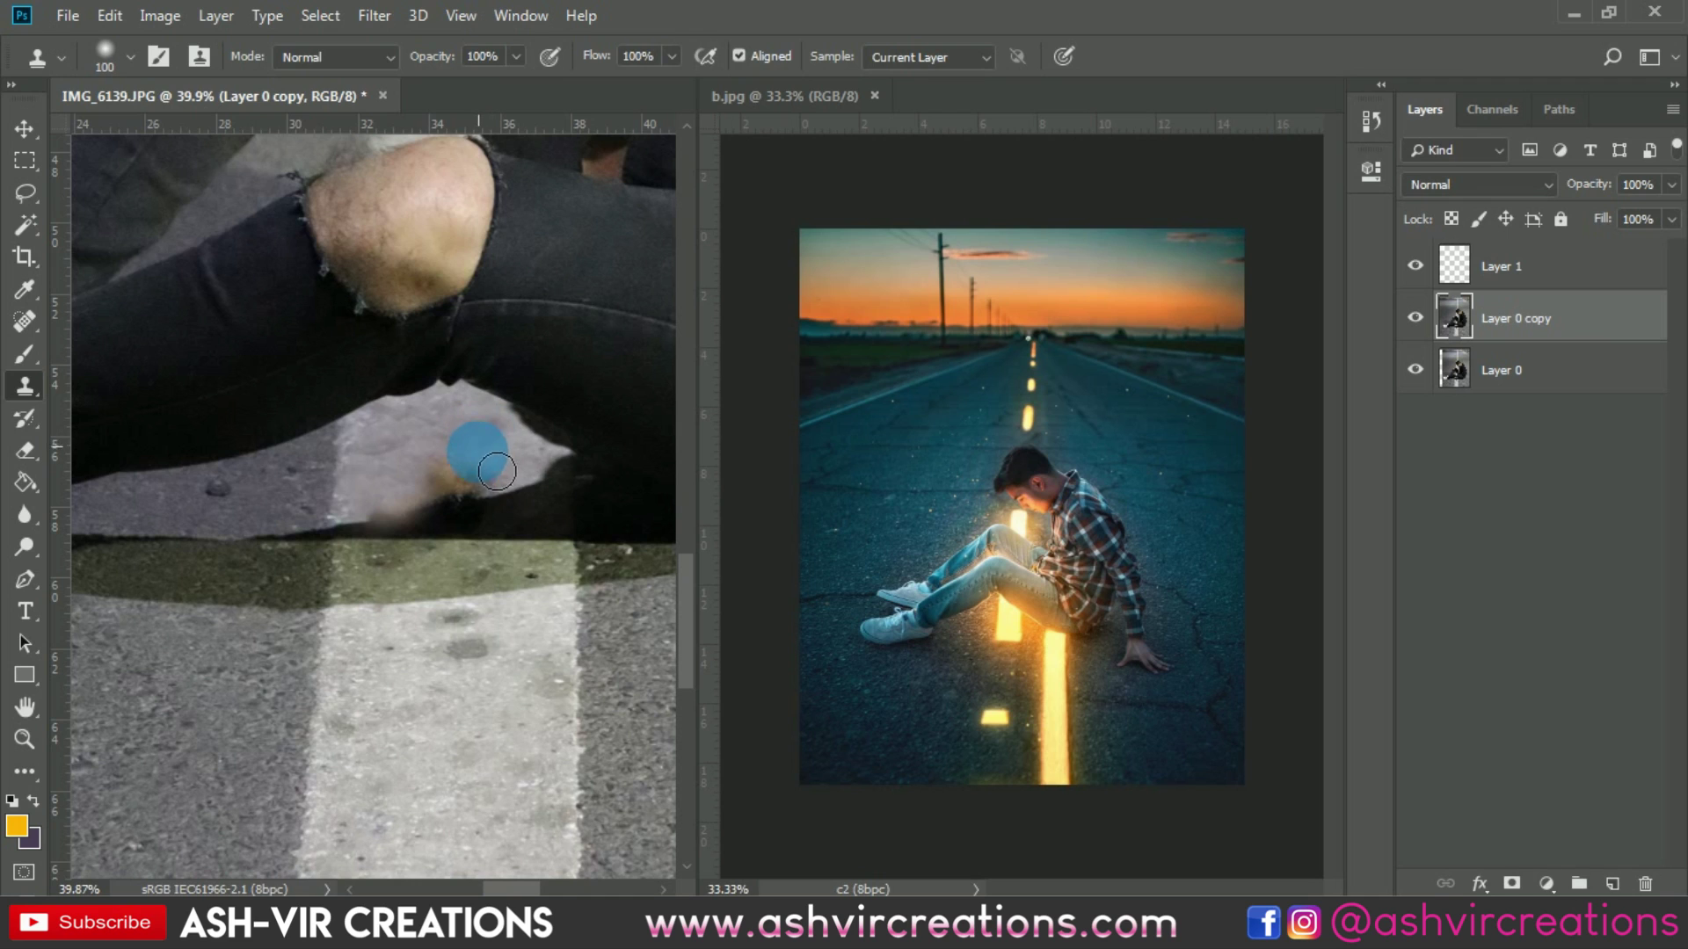
left_click(502, 450, "alt")
left_click_drag(475, 482, 453, 477)
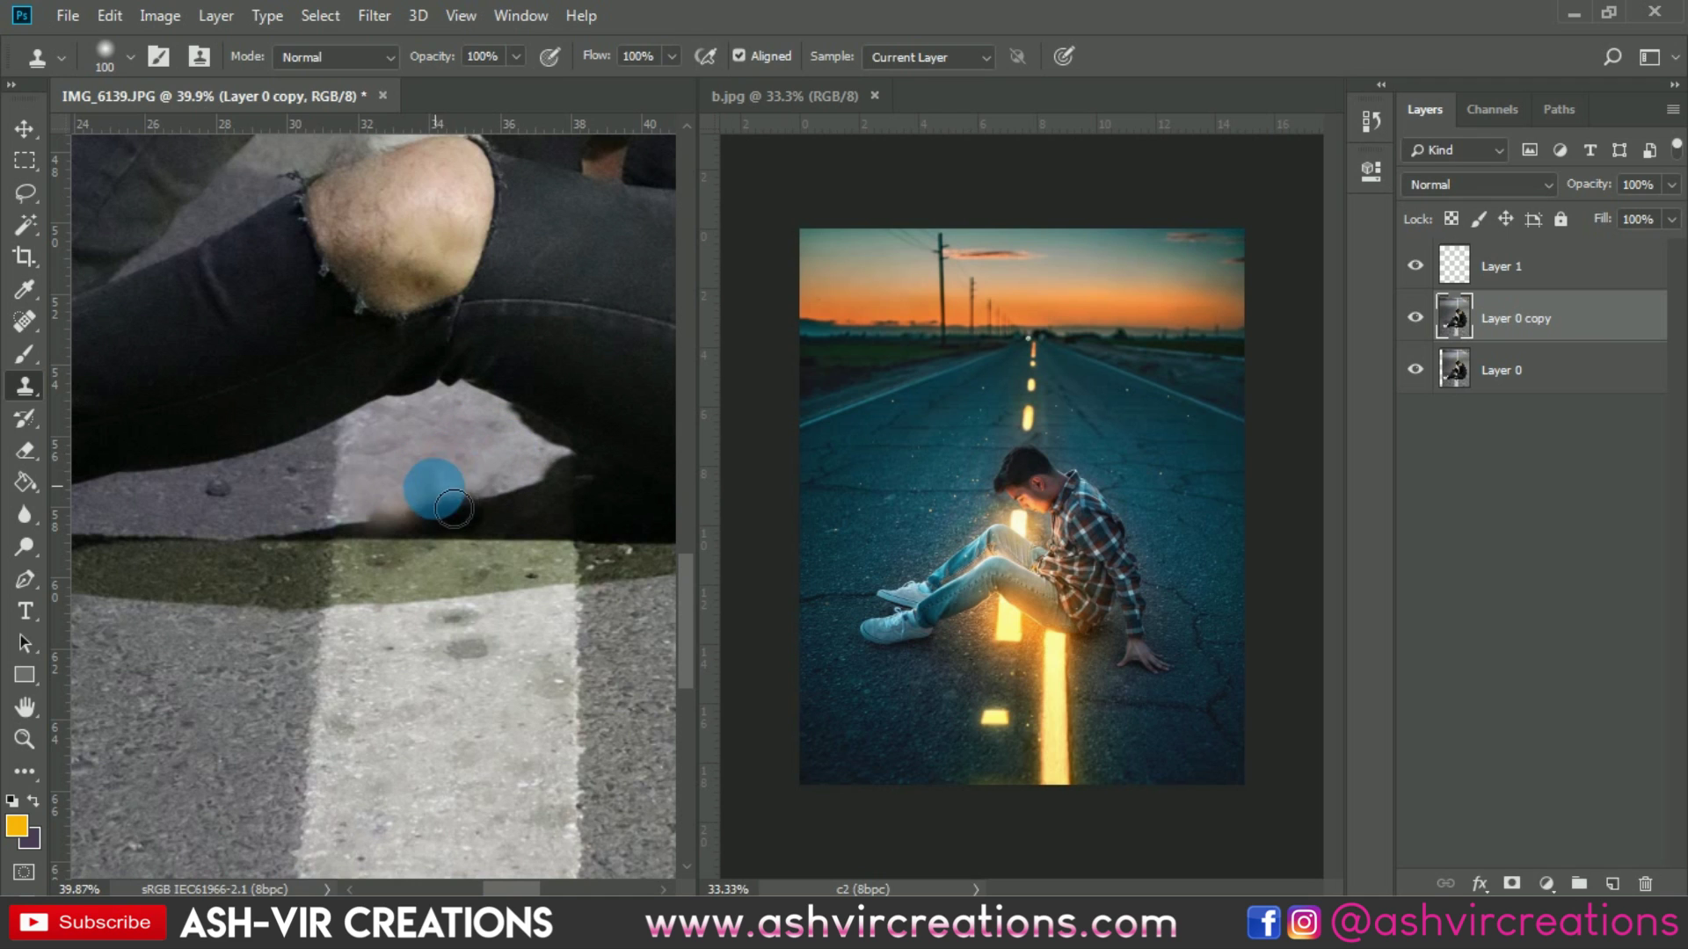
mouse_move(439, 501)
left_mouse_down()
mouse_move(602, 437)
mouse_move(462, 483)
mouse_move(477, 484)
mouse_move(451, 678)
left_mouse_up()
scroll(451, 678, "down", 2)
scroll(461, 668, "up", 4)
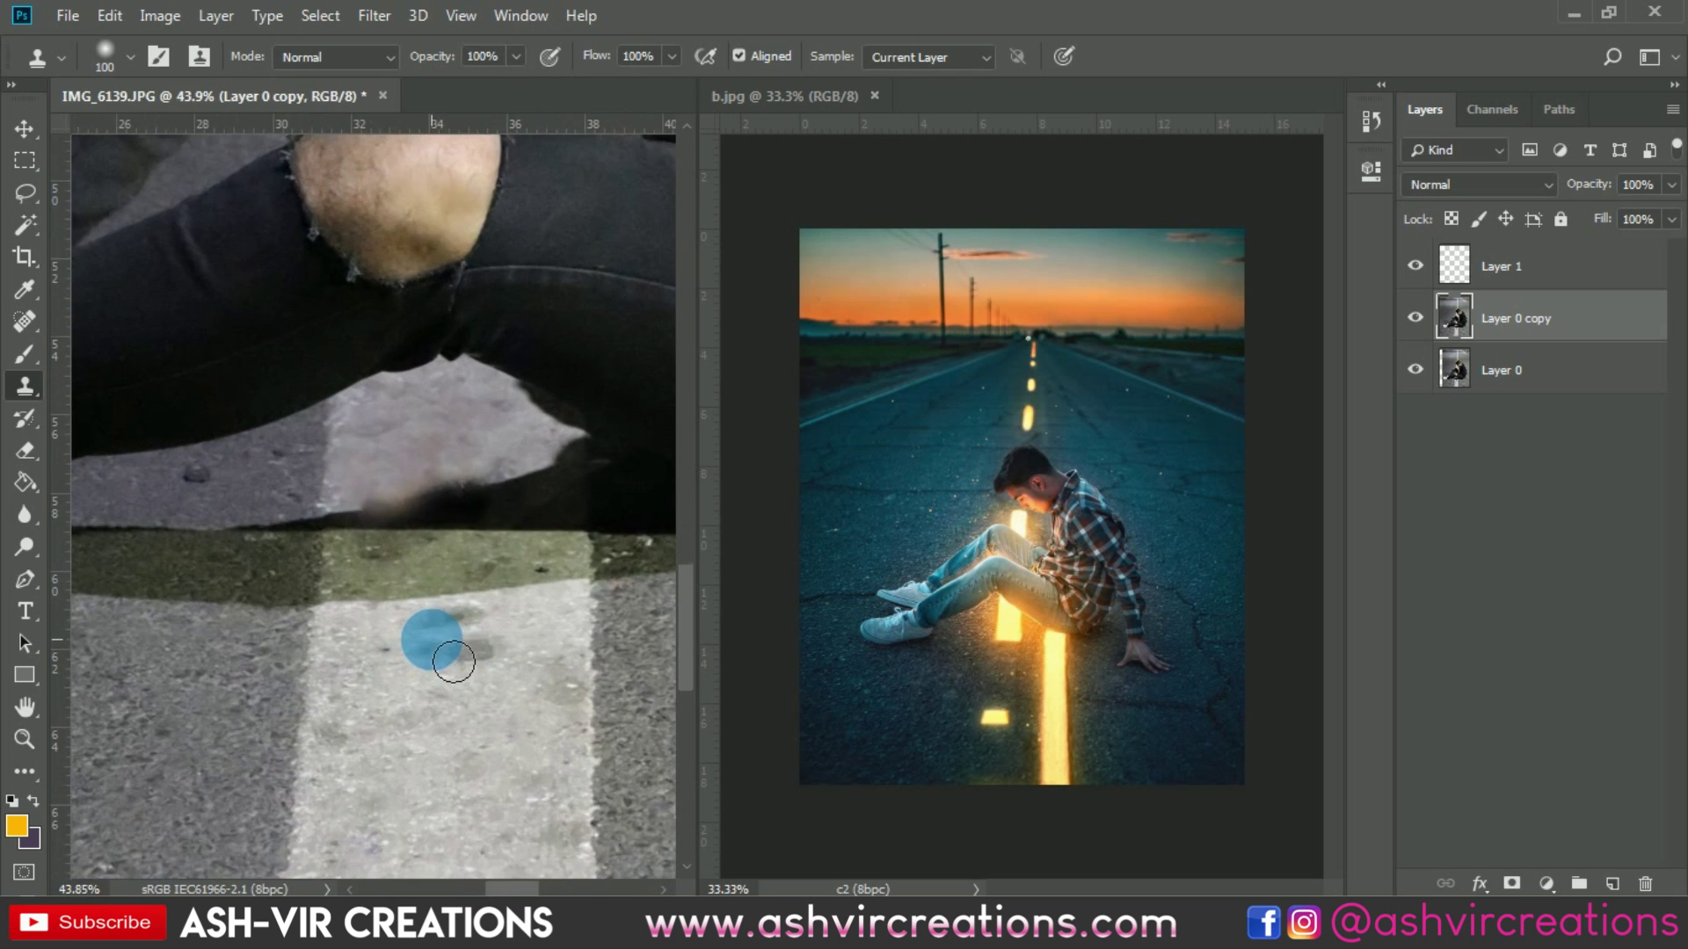
scroll(467, 666, "down", 5)
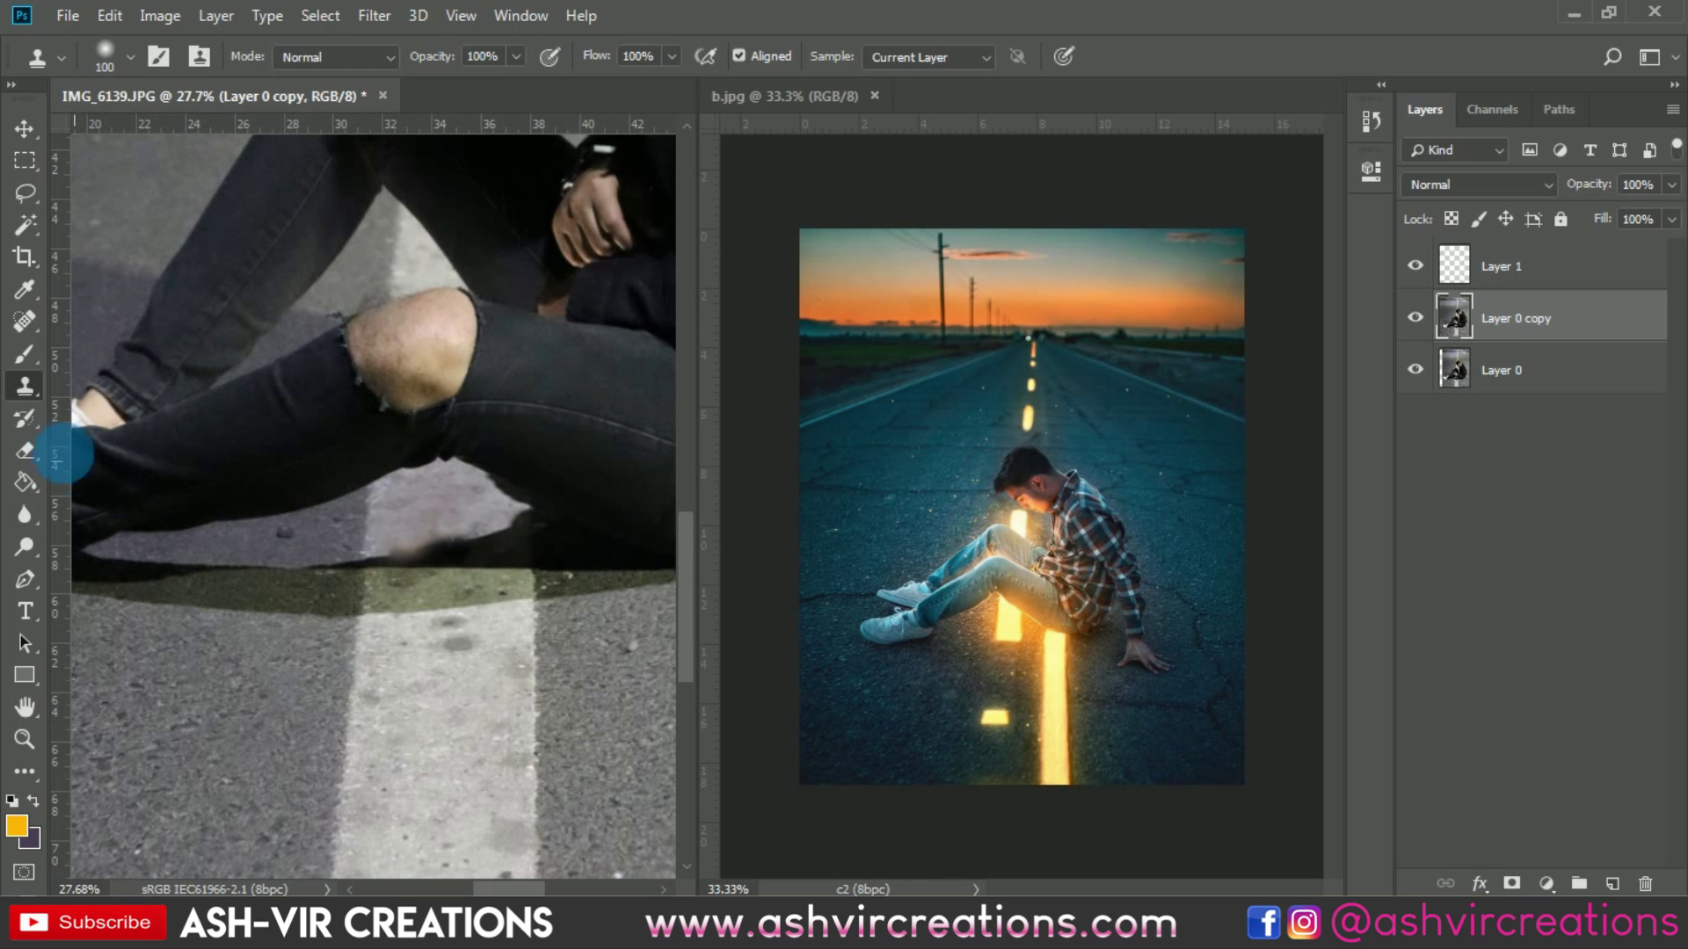
On Layer 1, paint the white road line below the legs orange-yellow down to the photo's lower edge with a 300 px soft brush
left_click(25, 354)
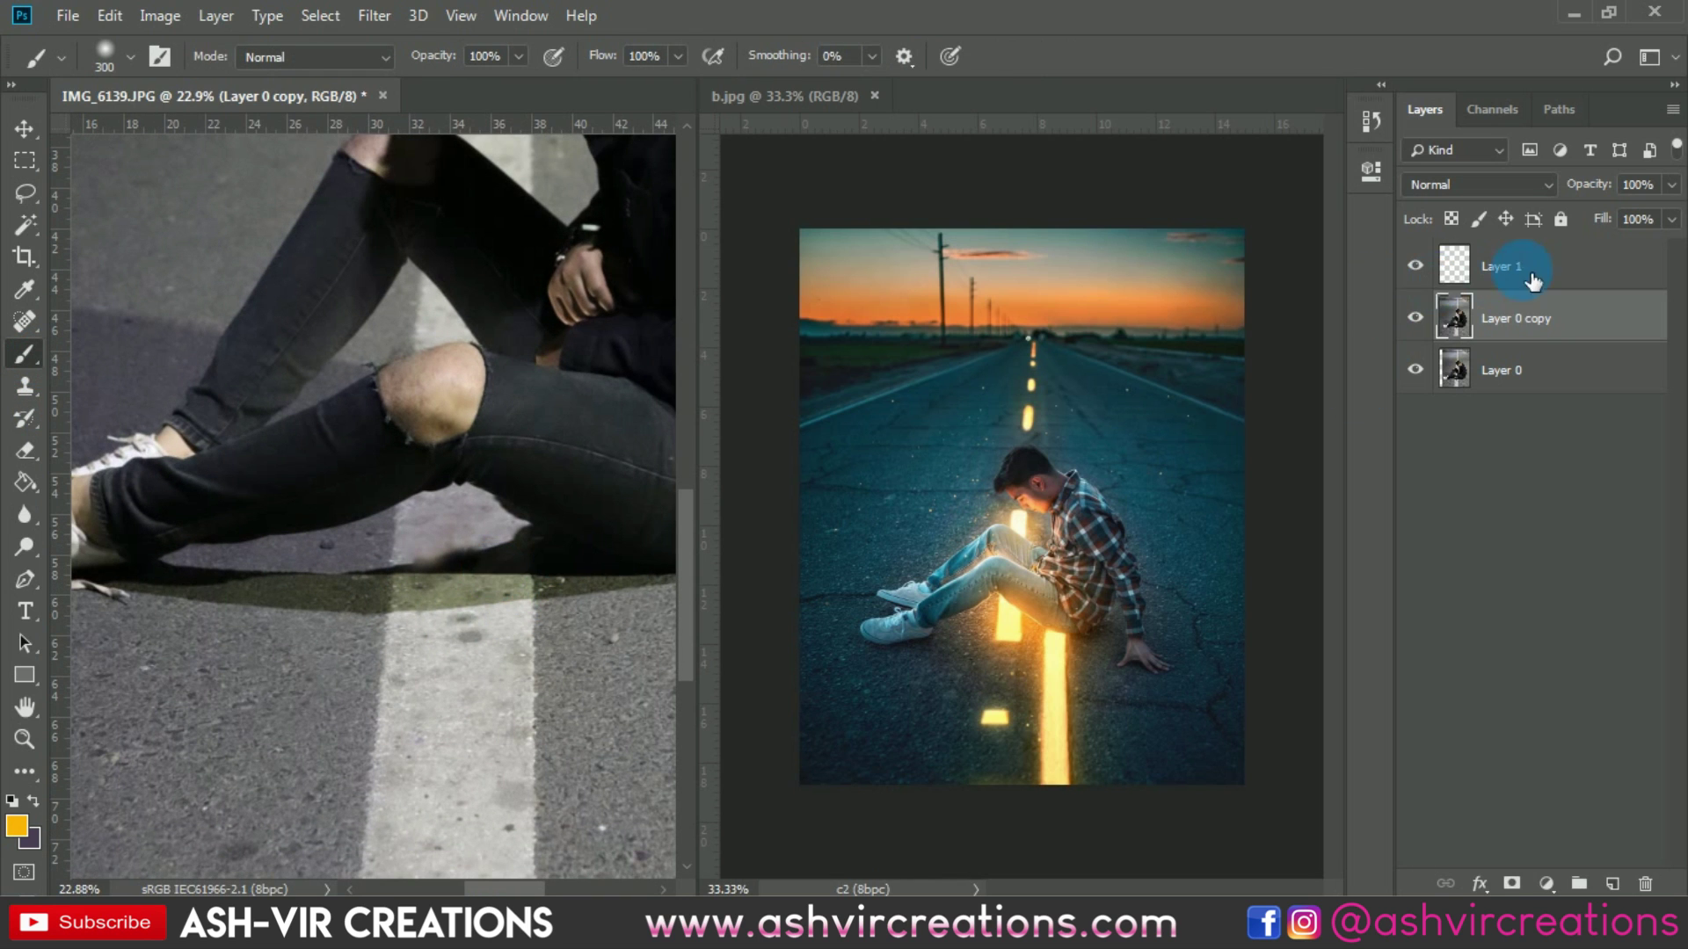
left_click(1500, 268)
mouse_move(464, 579)
left_mouse_down()
mouse_move(429, 547)
mouse_move(452, 598)
mouse_move(484, 523)
mouse_move(519, 602)
mouse_move(493, 561)
mouse_move(491, 450)
left_mouse_up()
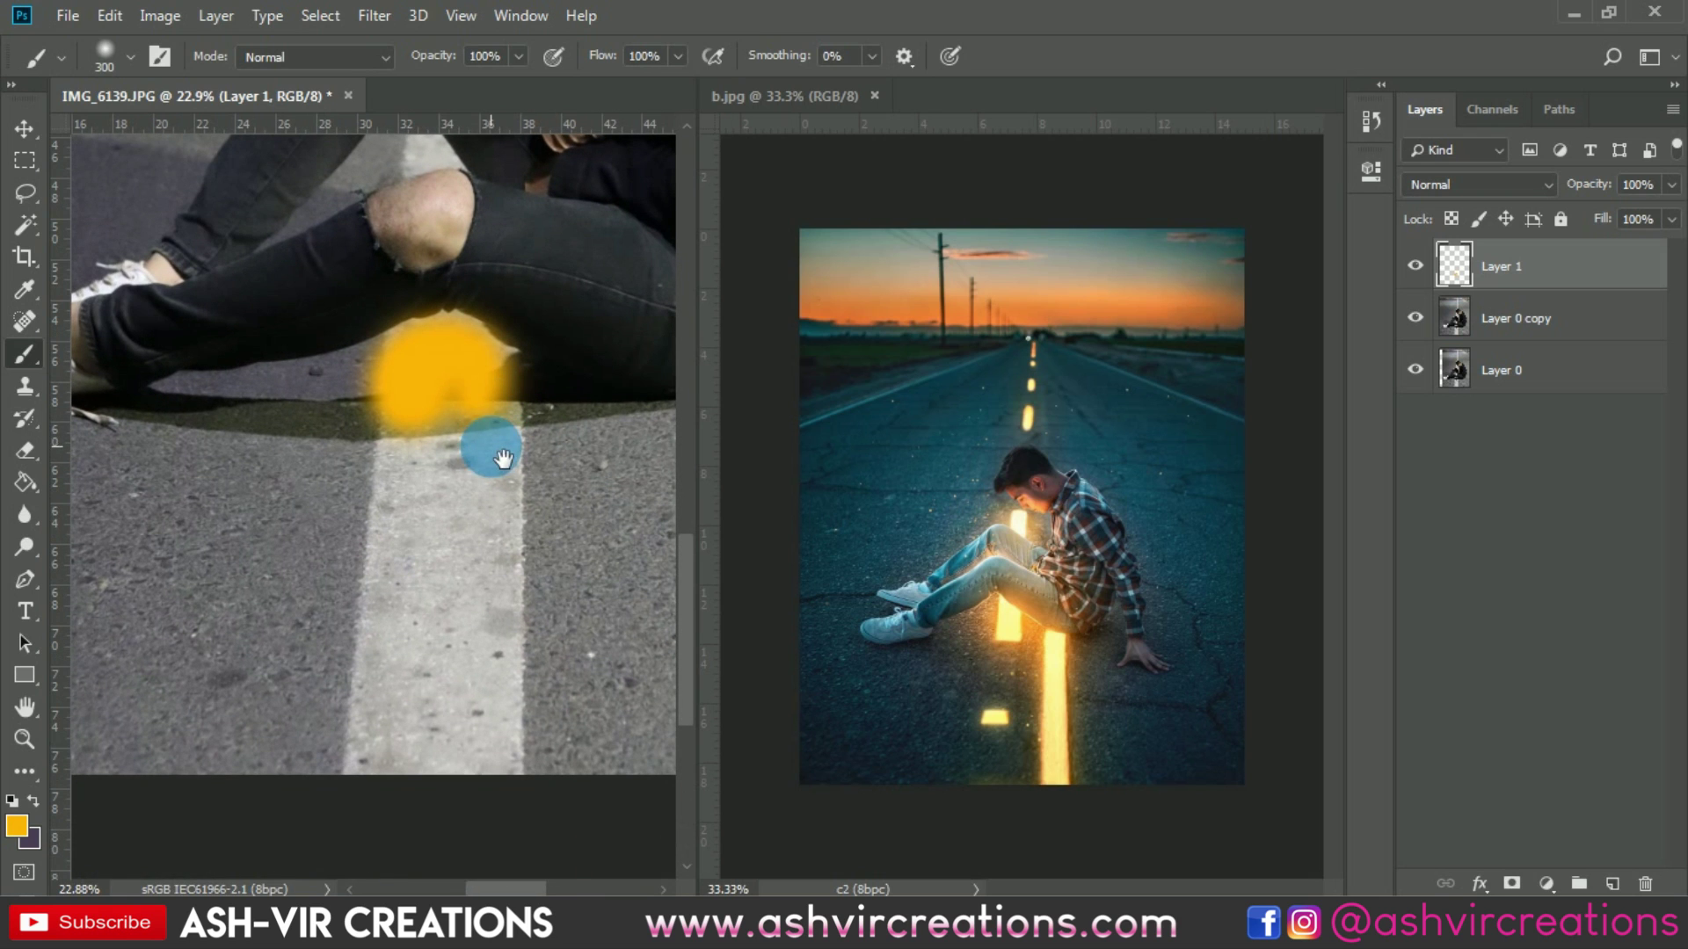
mouse_move(479, 390)
left_mouse_down()
mouse_move(514, 527)
mouse_move(501, 791)
mouse_move(466, 498)
mouse_move(433, 524)
mouse_move(430, 750)
mouse_move(403, 750)
mouse_move(444, 498)
mouse_move(471, 753)
mouse_move(460, 641)
left_mouse_up()
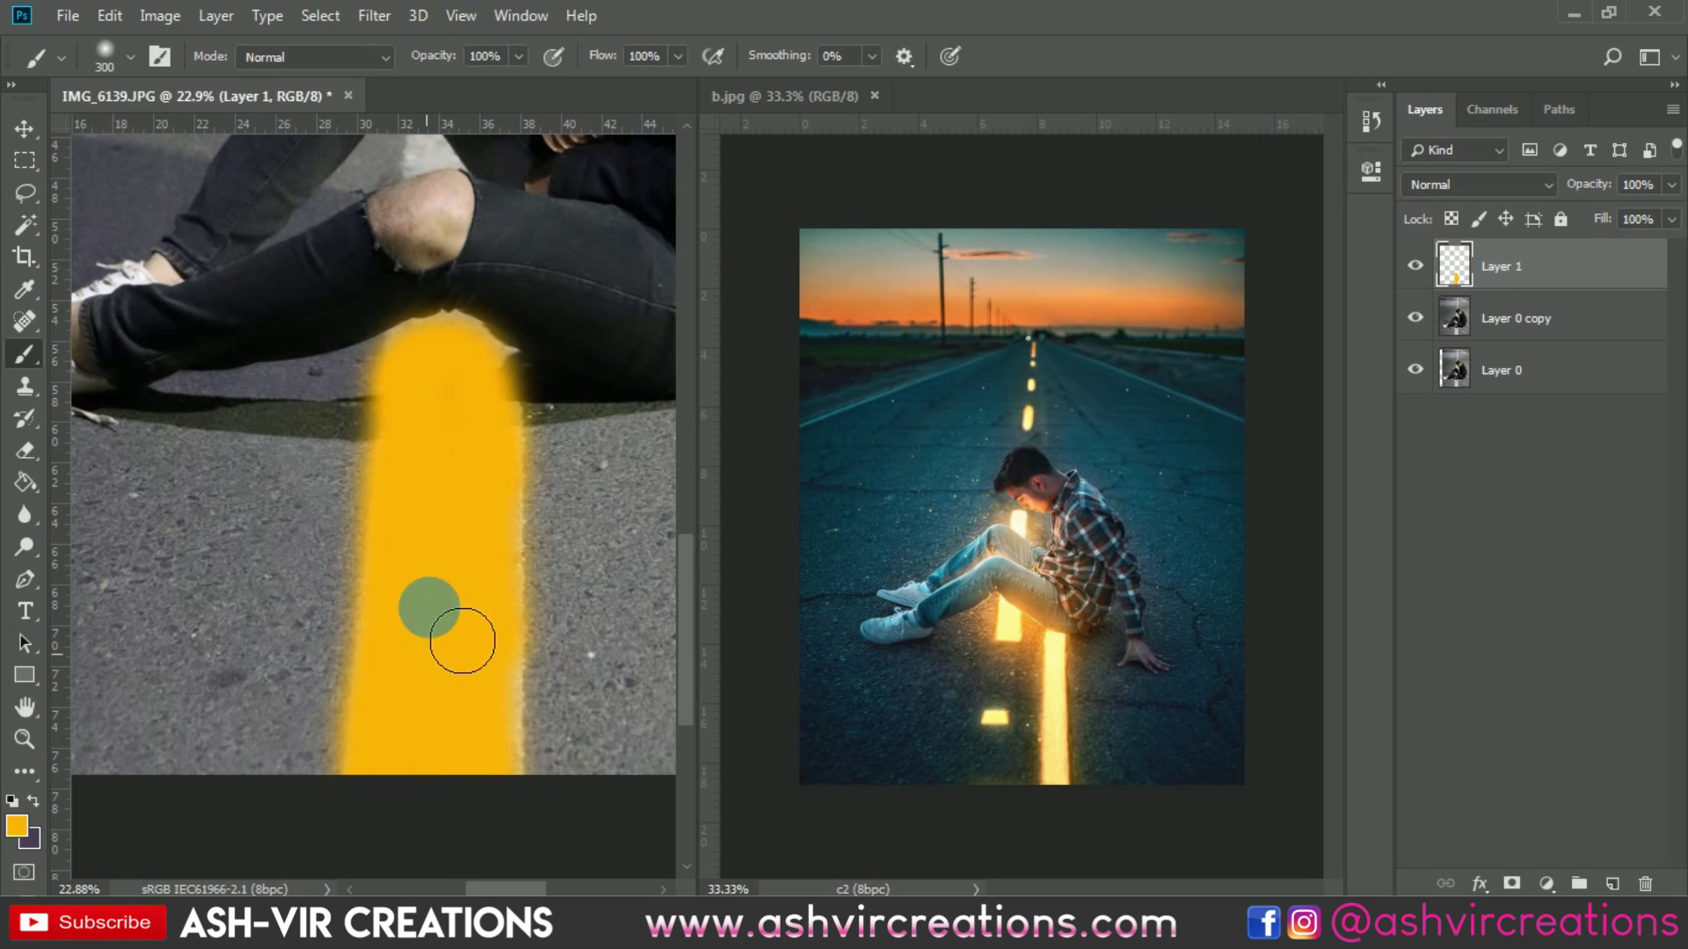
Paint the part of the road line visible between the two legs orange-yellow, reducing the brush to 90 and 70
scroll(452, 703, "up", 3)
scroll(459, 628, "up", 1)
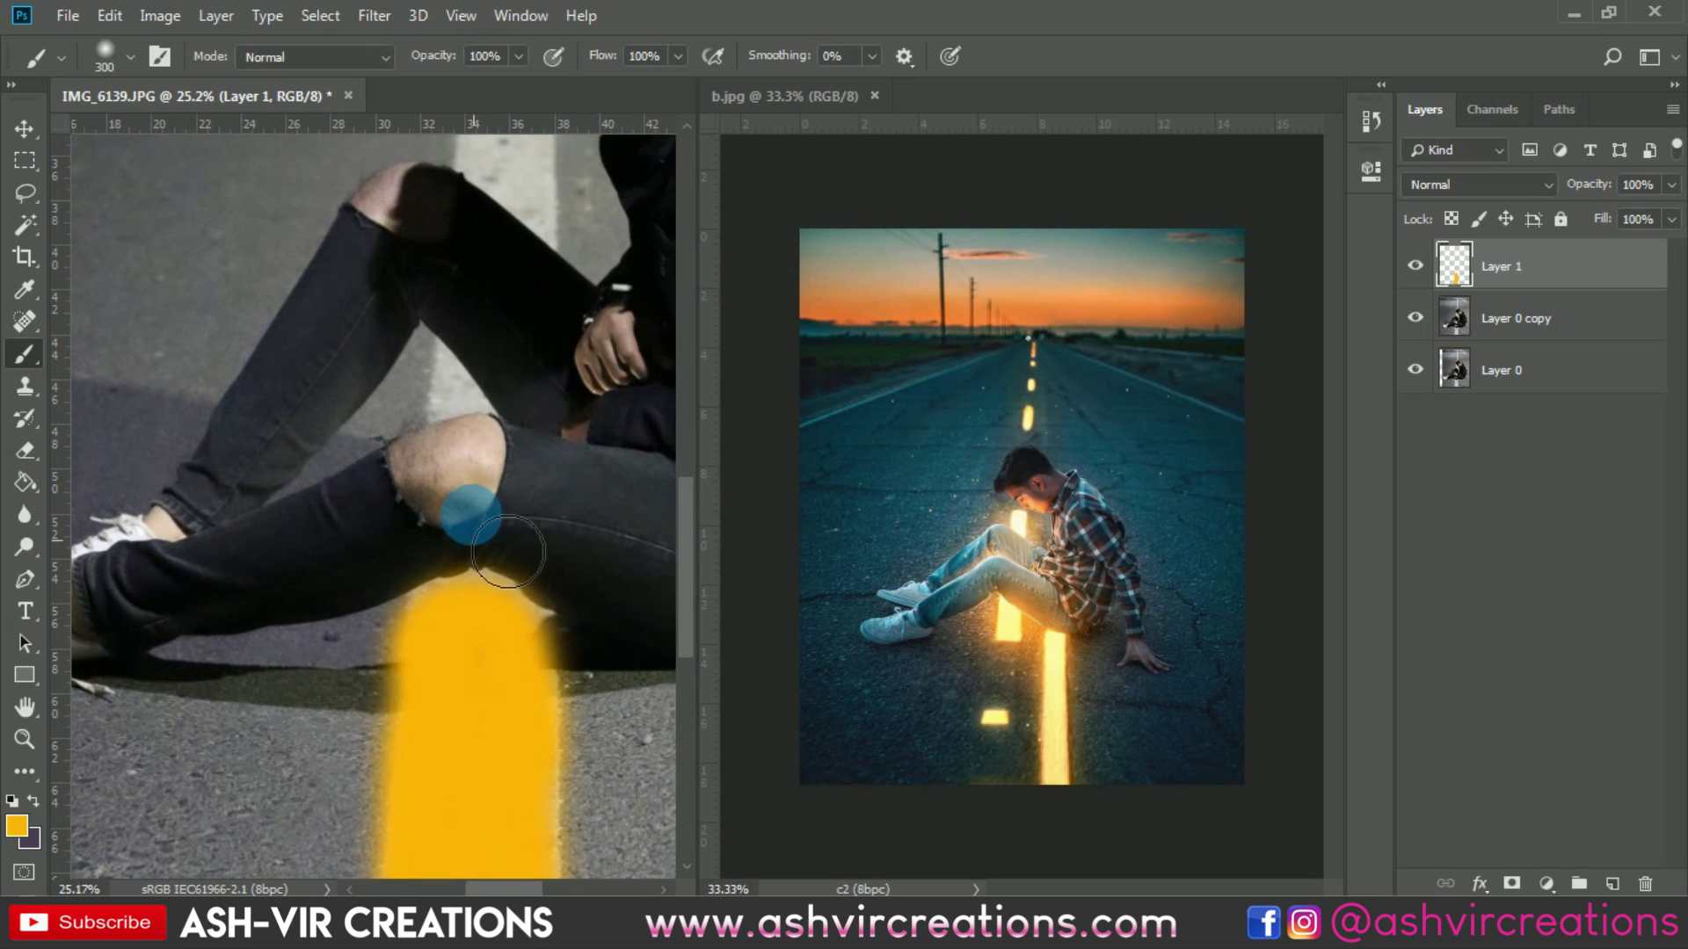
scroll(450, 429, "up", 4)
key("p")
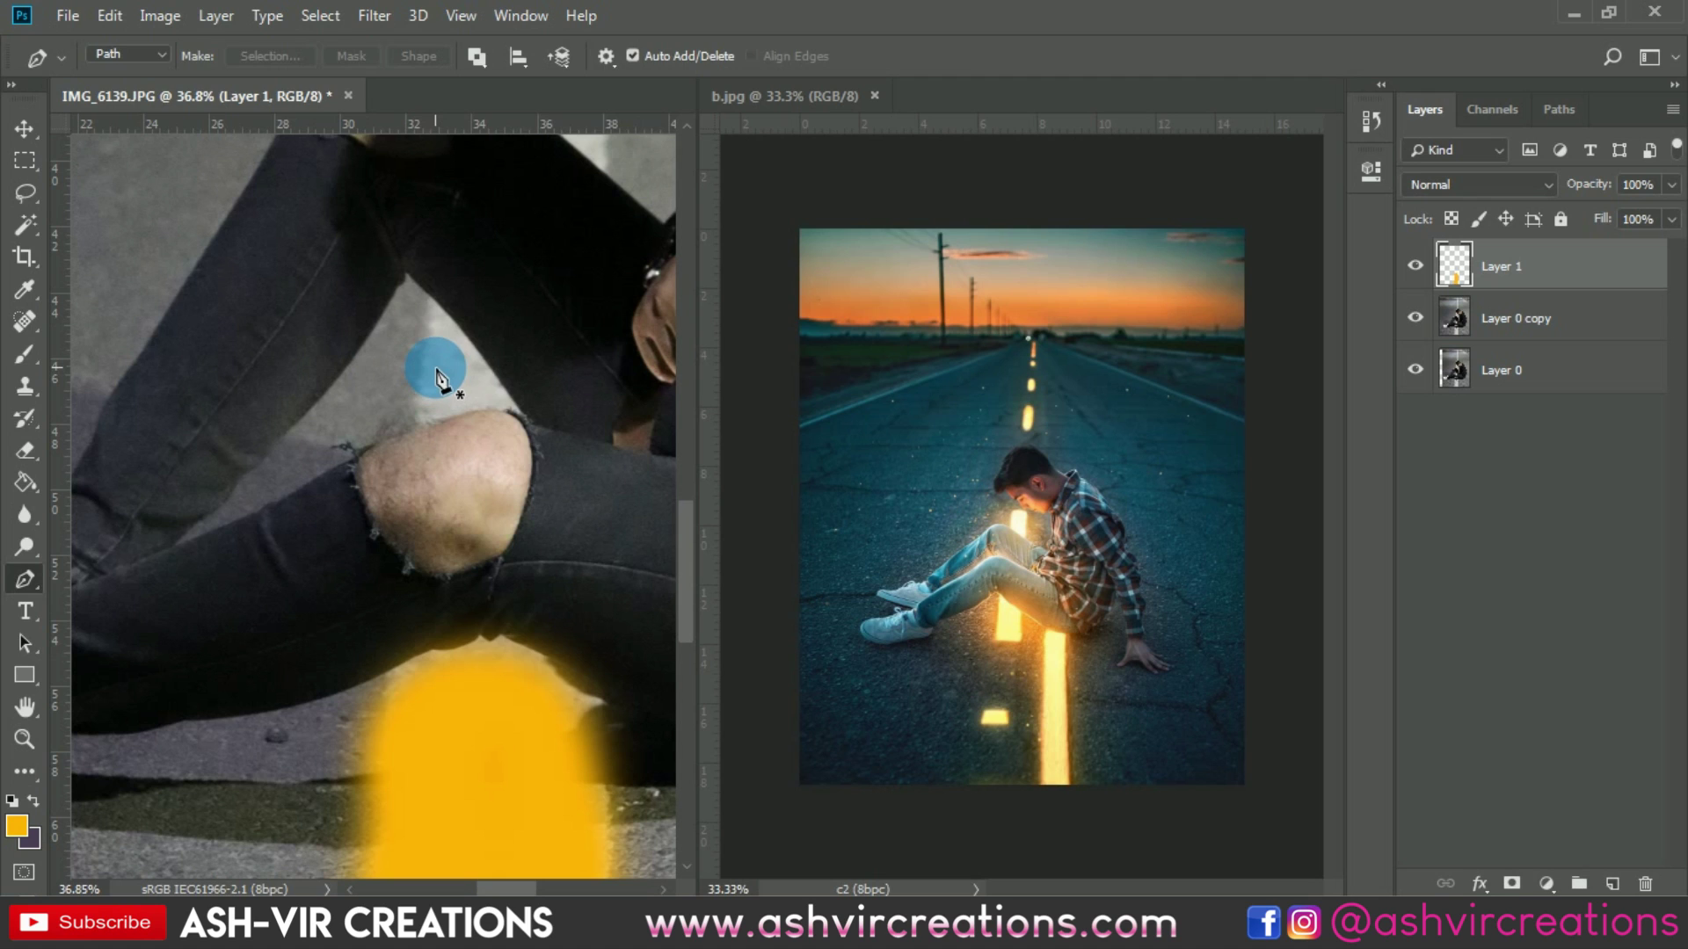
key("b")
key("bracketleft")
key("bracketleft")
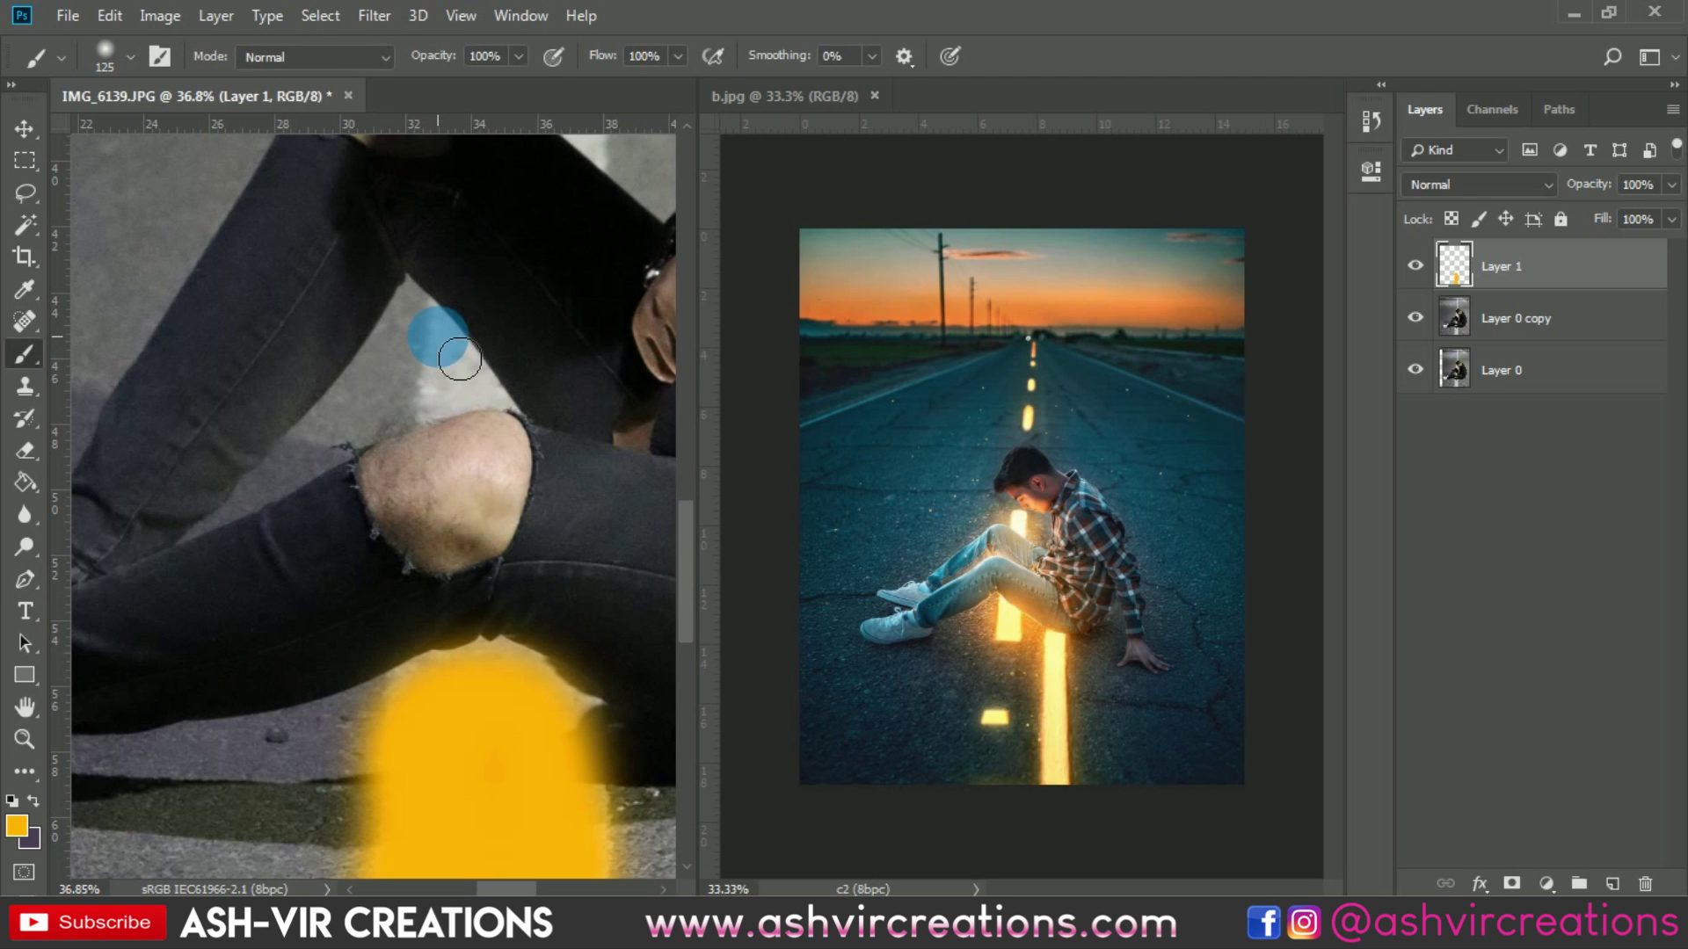
left_click_drag(440, 316, 439, 339)
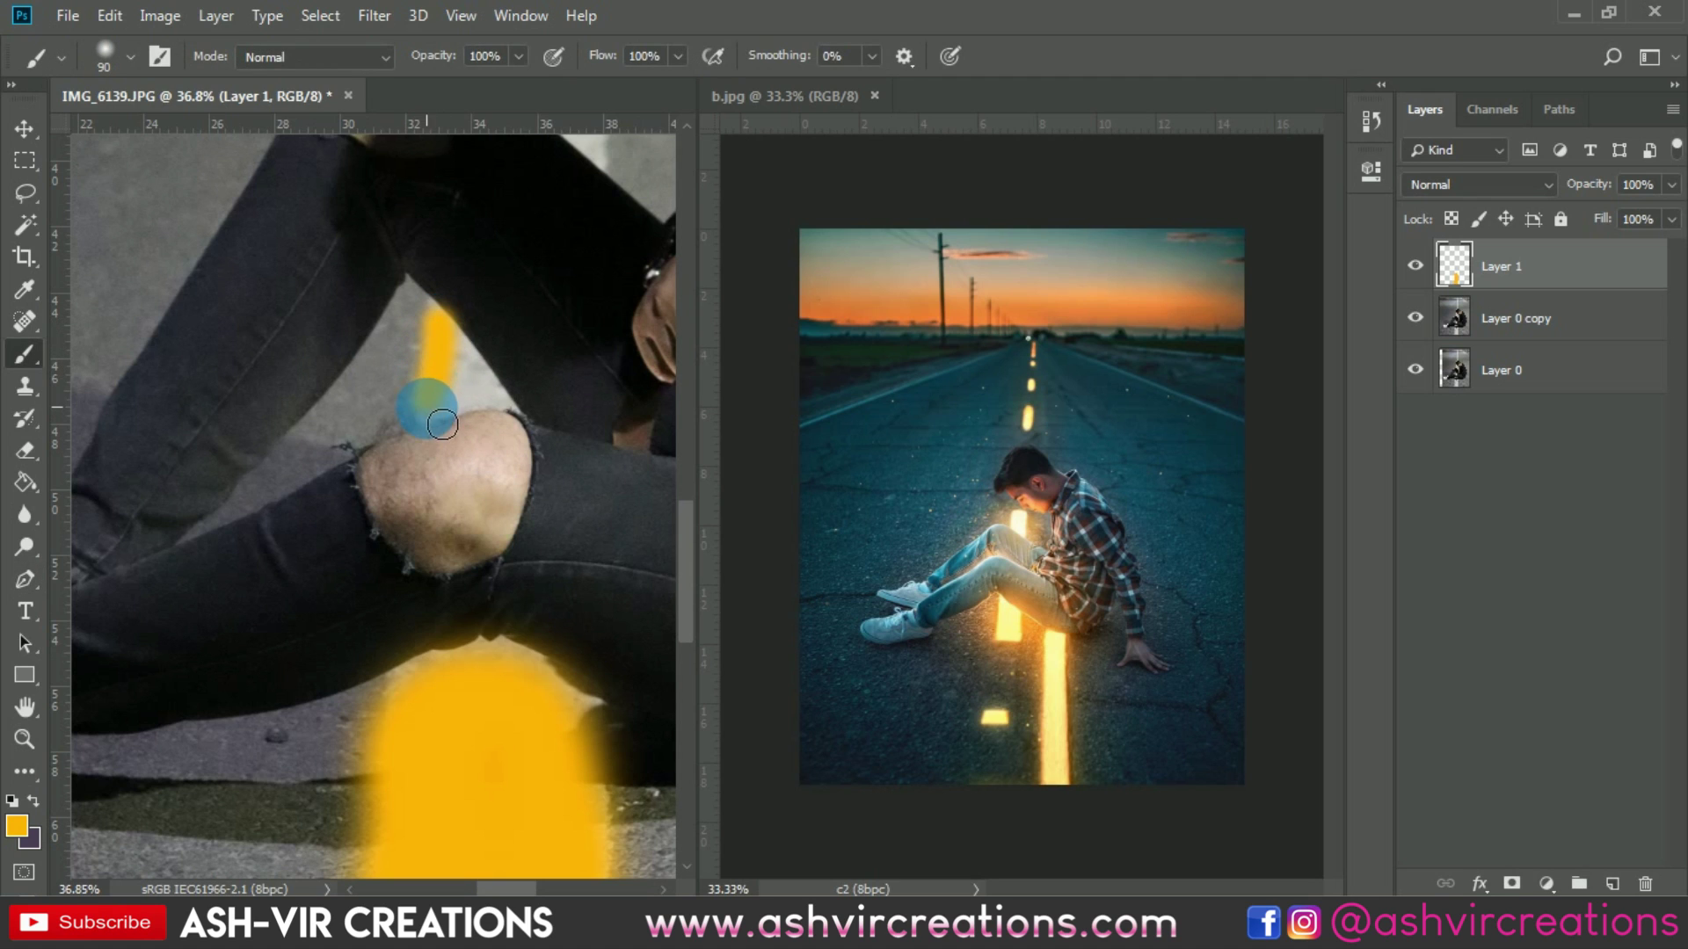
mouse_move(442, 425)
left_mouse_down()
mouse_move(469, 362)
mouse_move(523, 421)
mouse_move(451, 328)
mouse_move(497, 407)
mouse_move(478, 405)
mouse_move(509, 408)
mouse_move(466, 398)
mouse_move(444, 320)
mouse_move(477, 380)
mouse_move(448, 418)
mouse_move(484, 387)
mouse_move(347, 754)
left_mouse_up()
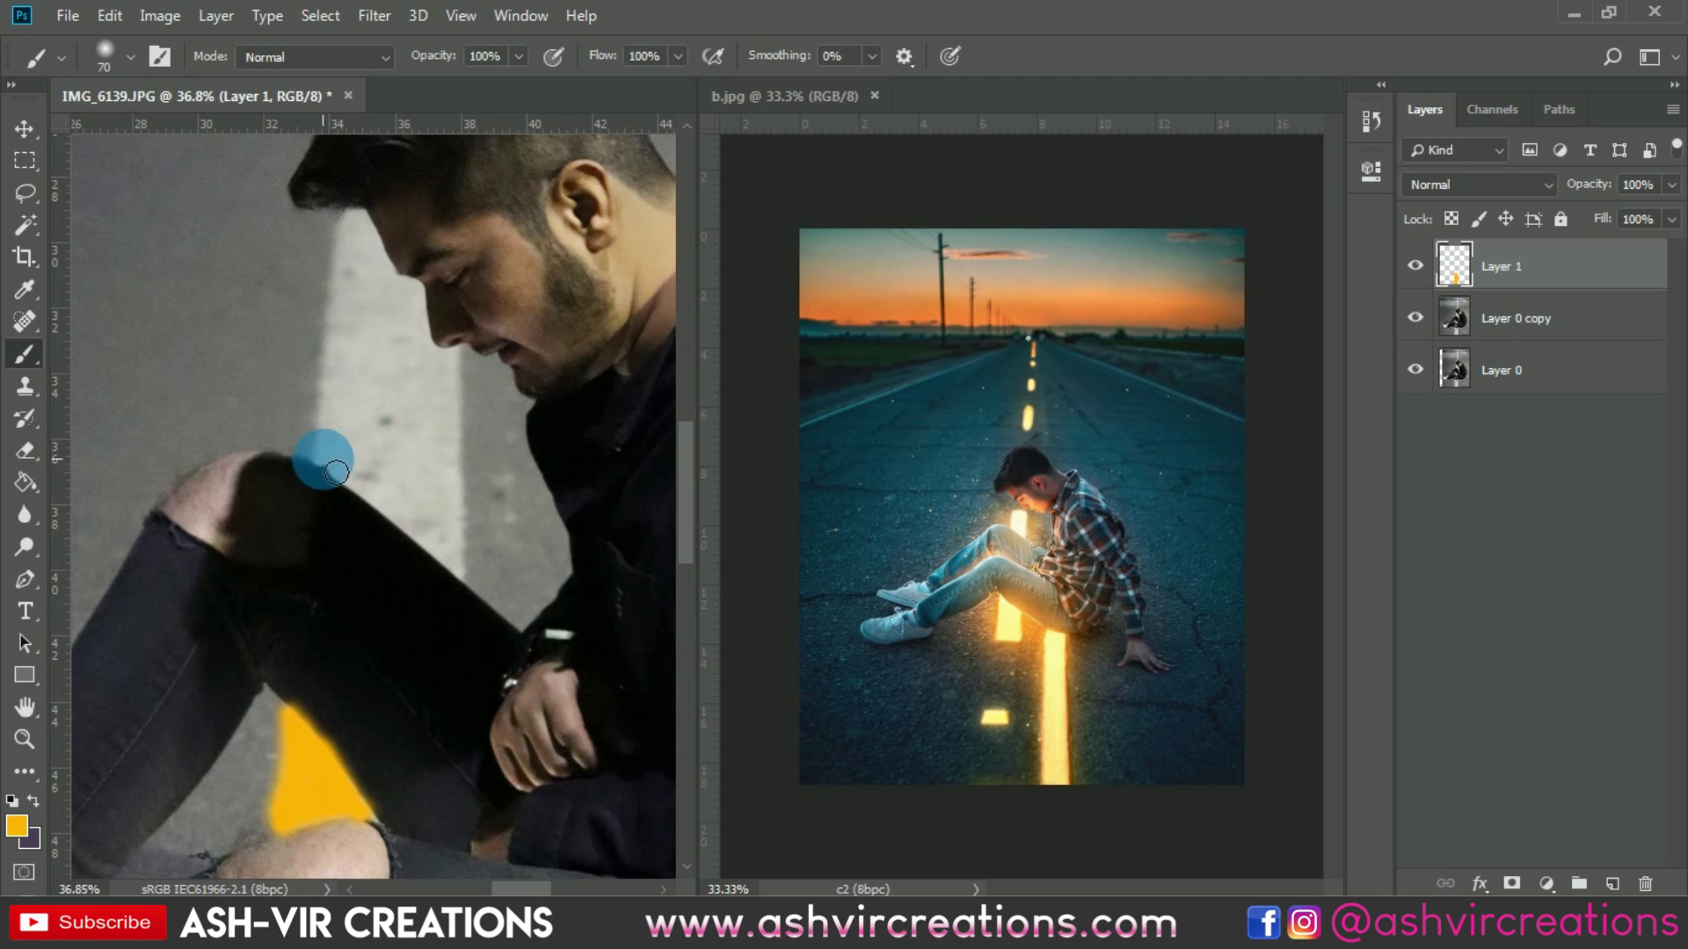
Paint the road line between the face and the raised knee orange-yellow, using brush sizes 125, 100 and 150
key("bracketright")
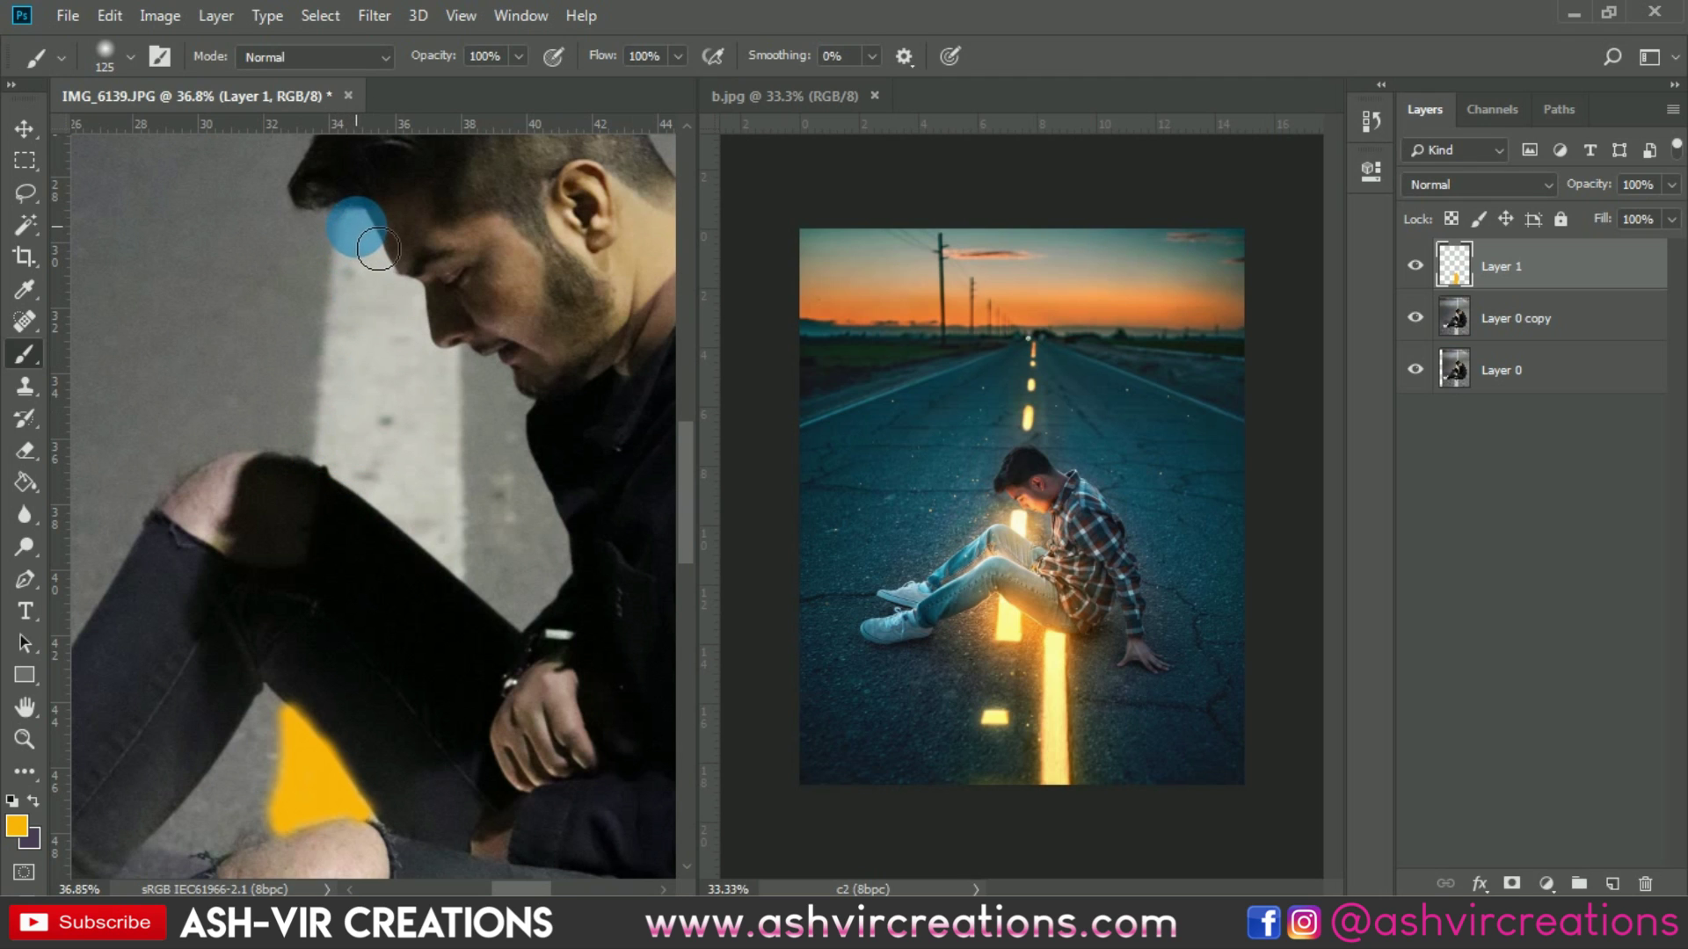
mouse_move(378, 249)
left_mouse_down()
mouse_move(352, 470)
mouse_move(468, 572)
left_mouse_up()
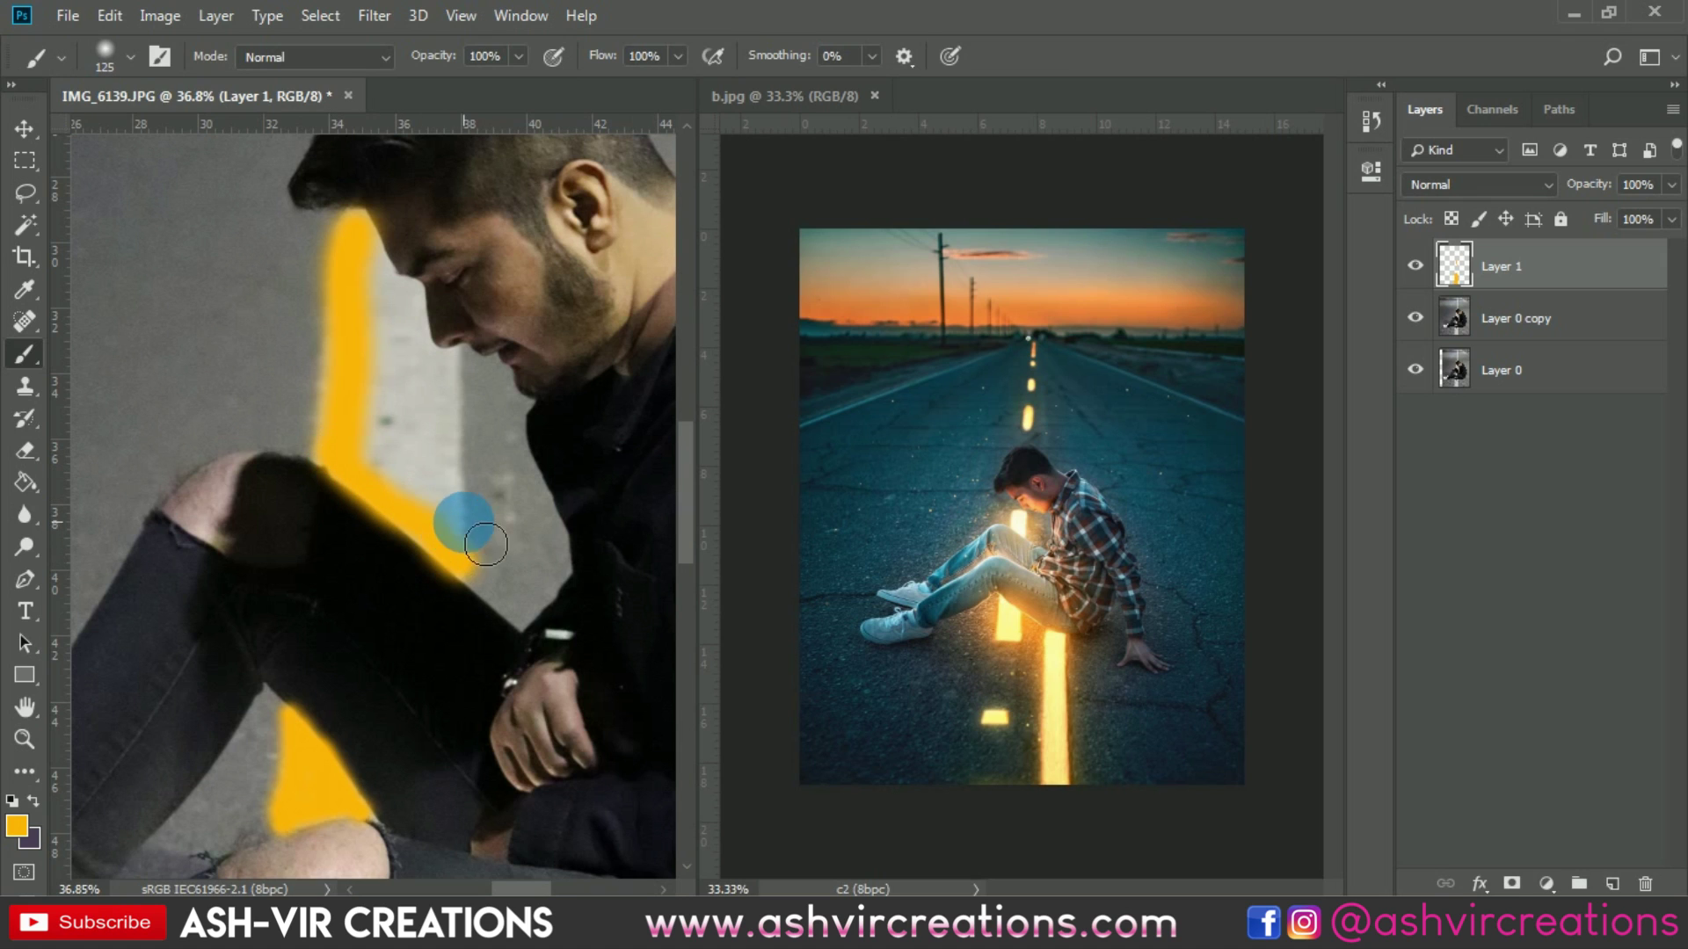
key("bracketleft")
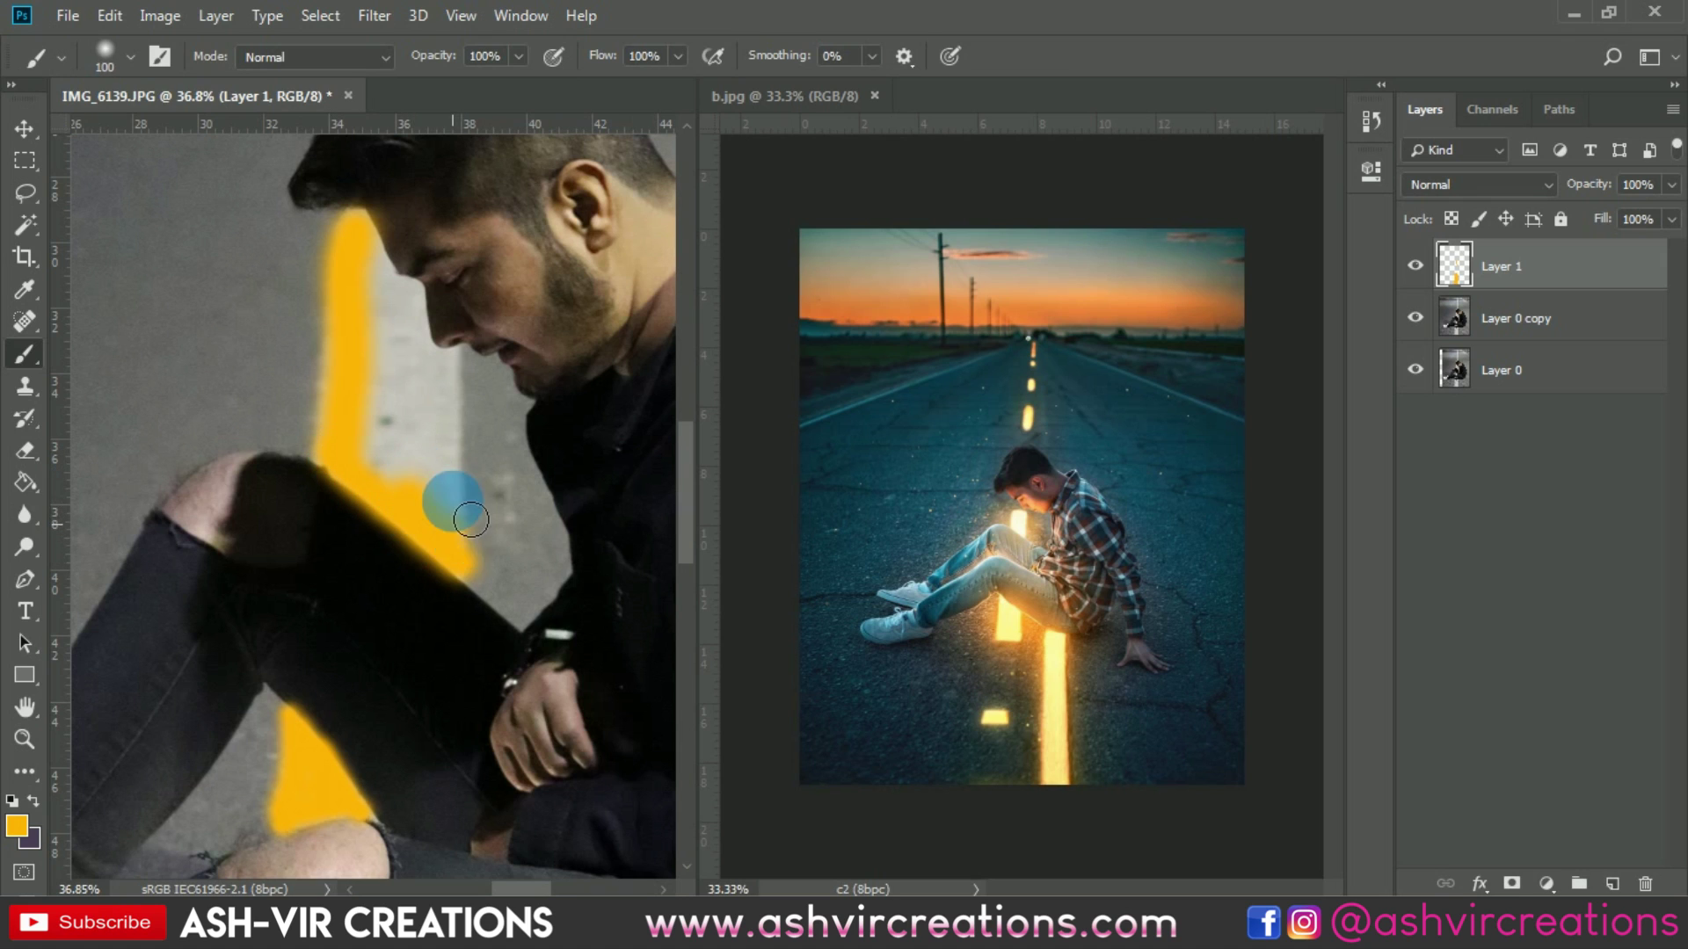
mouse_move(470, 519)
left_mouse_down()
mouse_move(448, 373)
mouse_move(460, 391)
left_mouse_up()
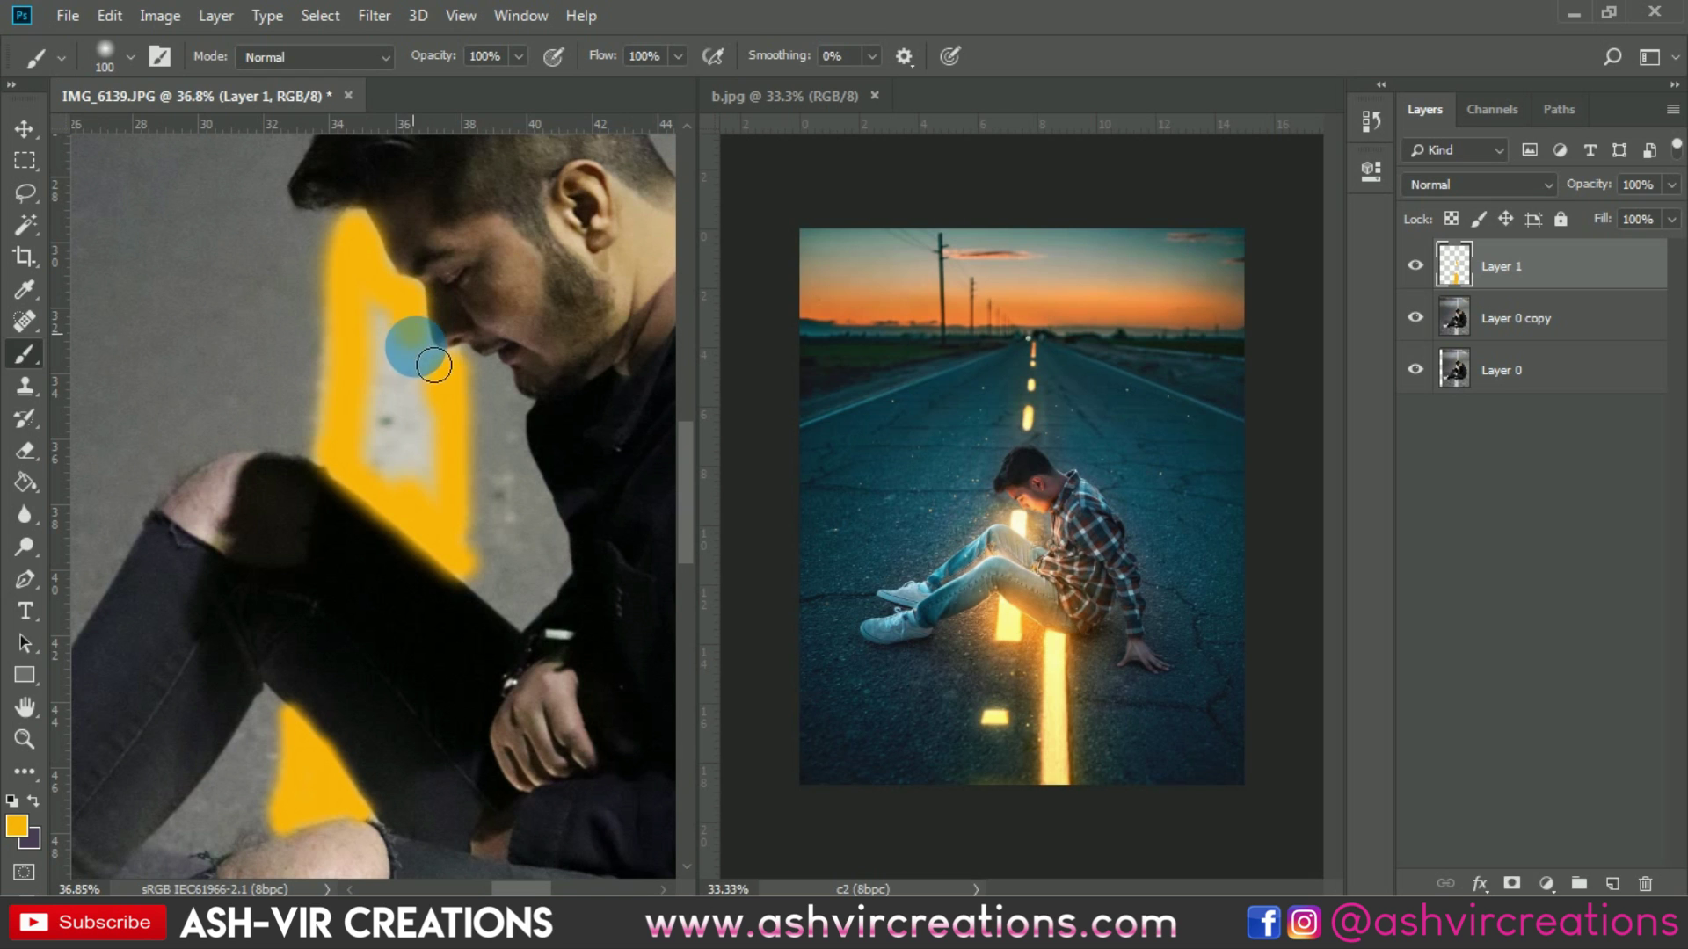
key("]")
key("]")
mouse_move(380, 324)
left_mouse_down()
mouse_move(385, 434)
mouse_move(419, 412)
left_mouse_up()
scroll(395, 391, "down", 2)
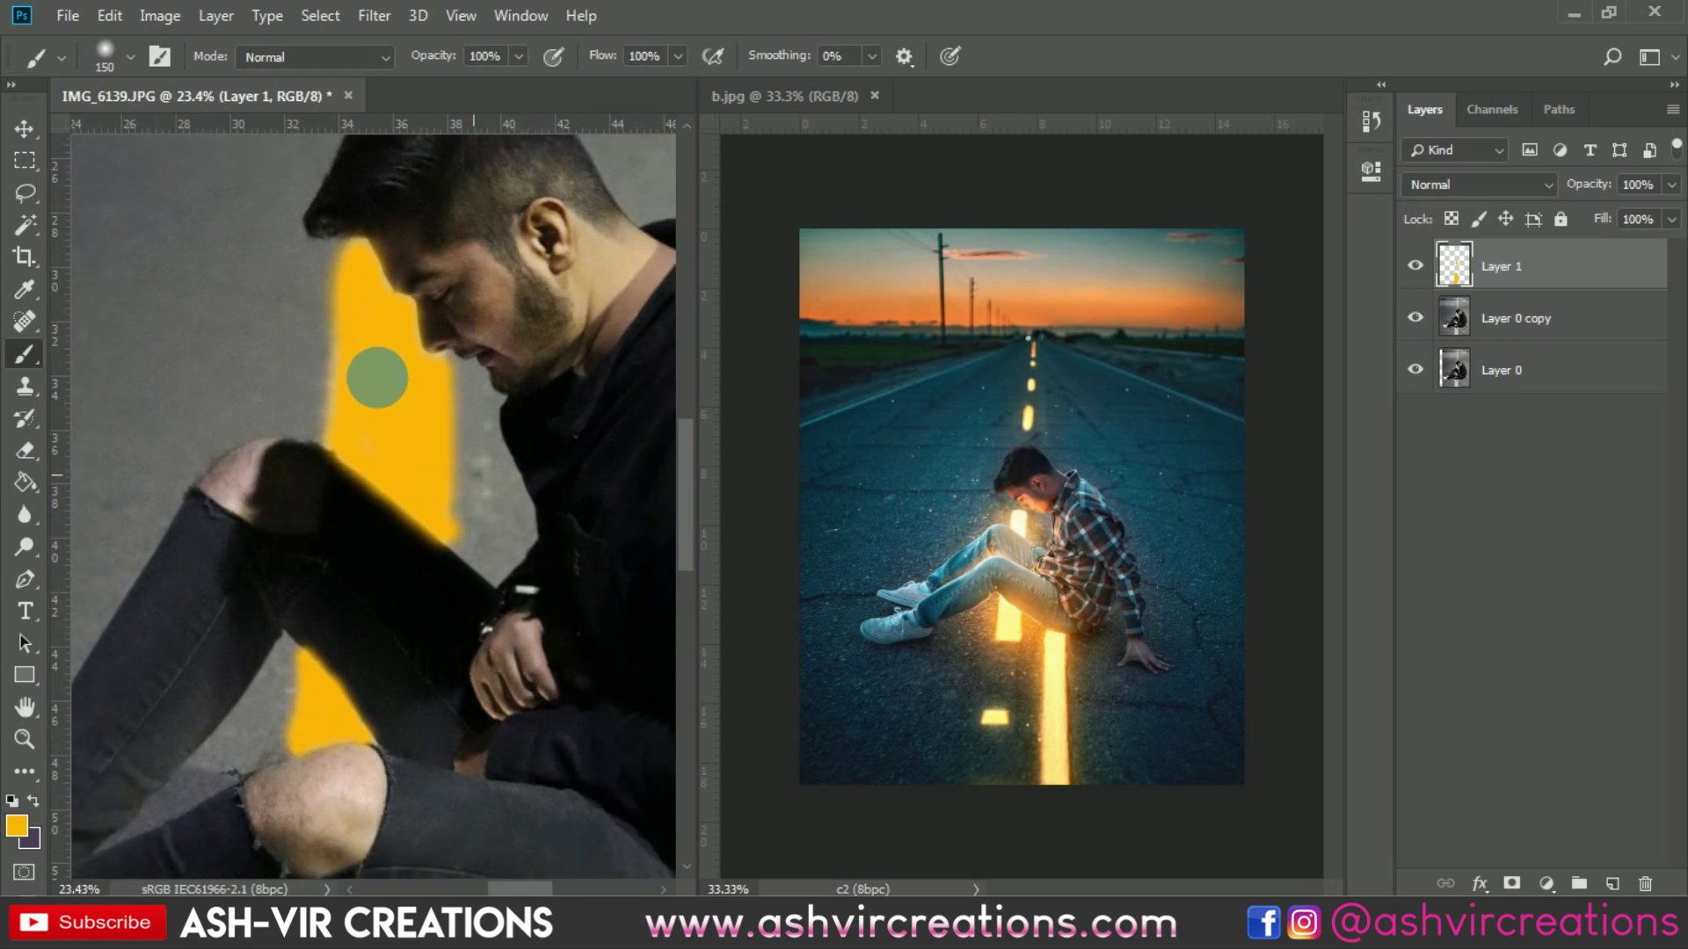
scroll(380, 313, "up", 2)
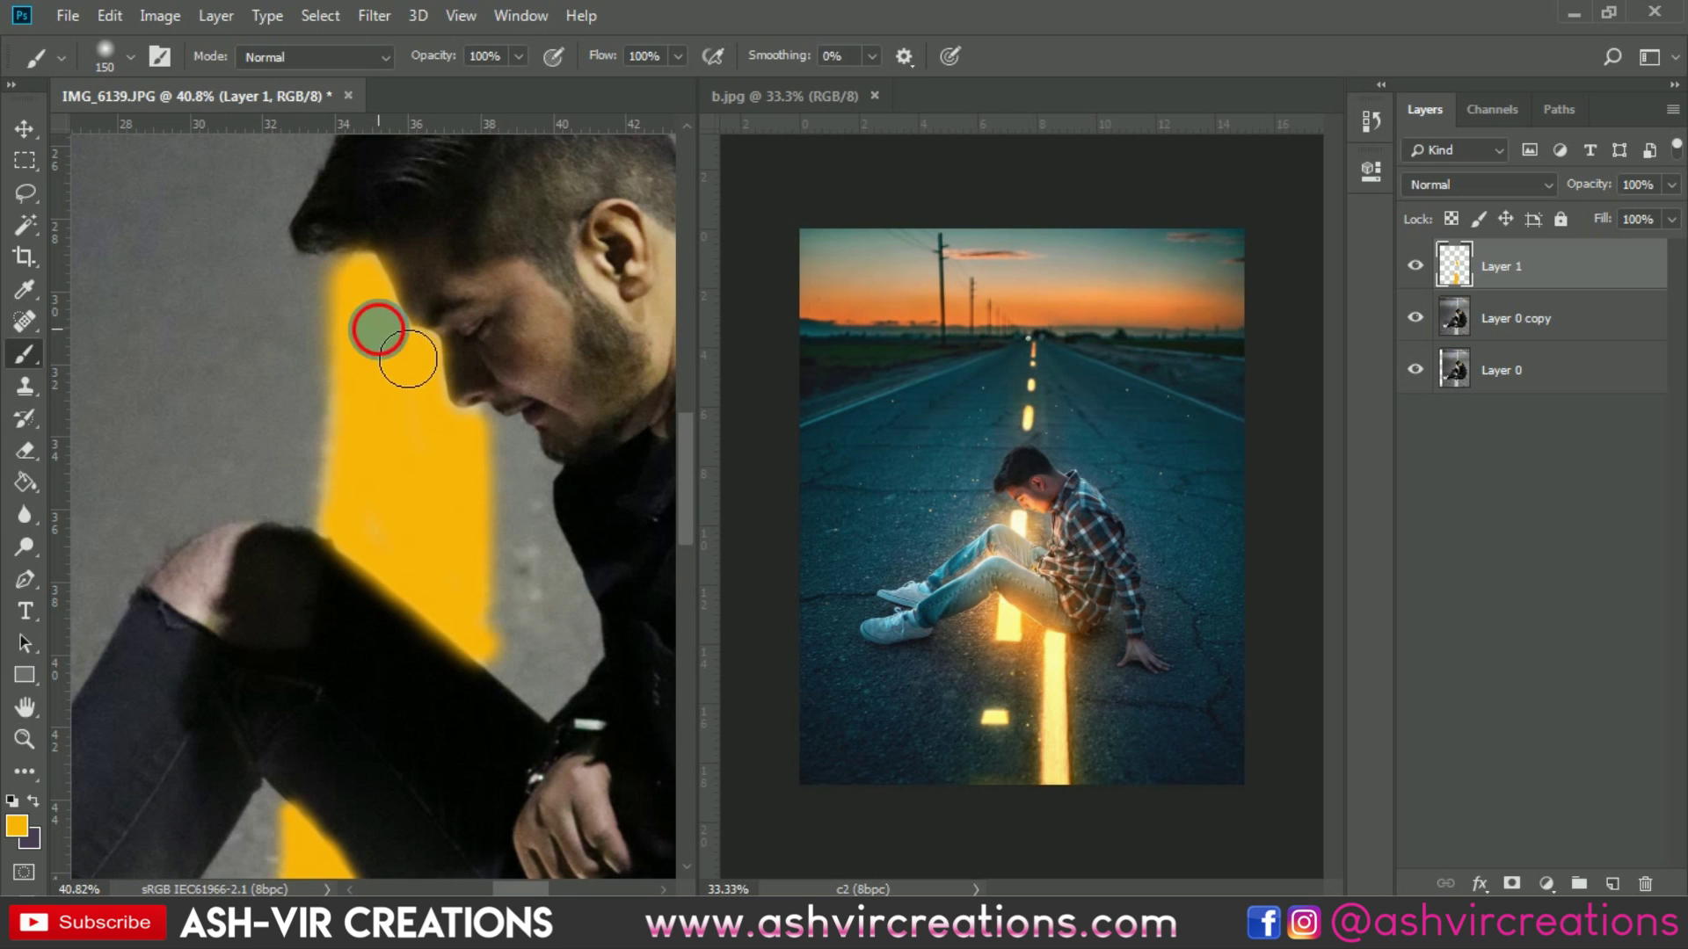
Paint the white road line above the head orange-yellow on Layer 1, enlarging the brush to 200
left_click_drag(438, 318, 444, 626)
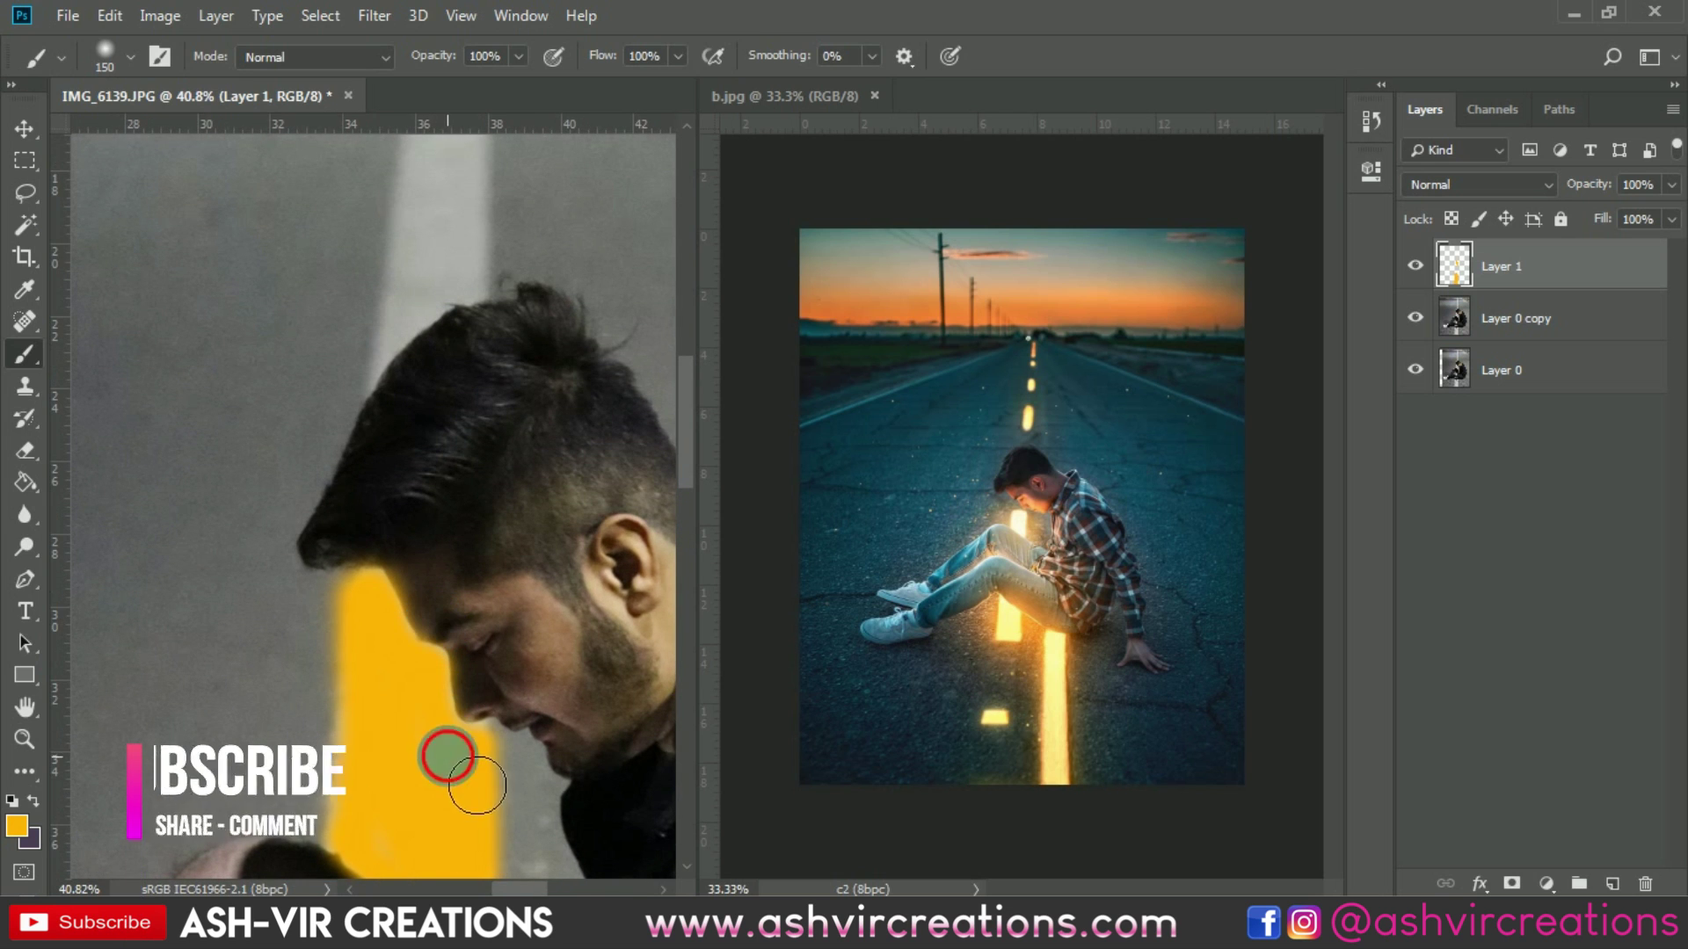
scroll(457, 476, "up", 3)
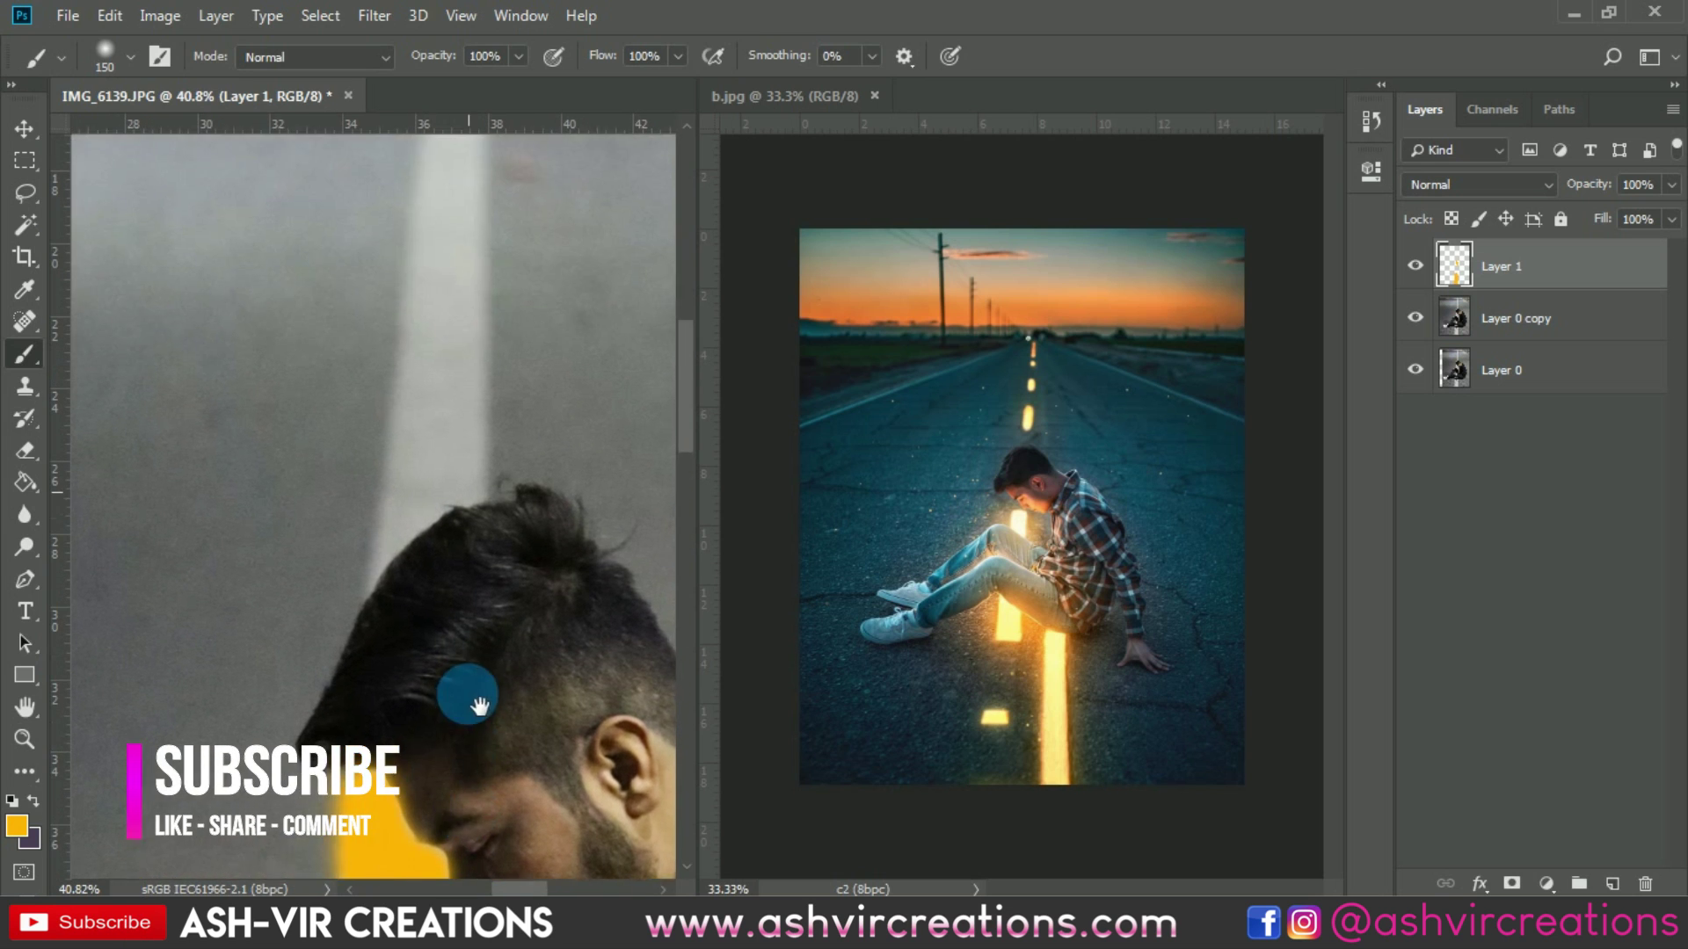
scroll(456, 351, "up", 2)
scroll(467, 388, "down", 1)
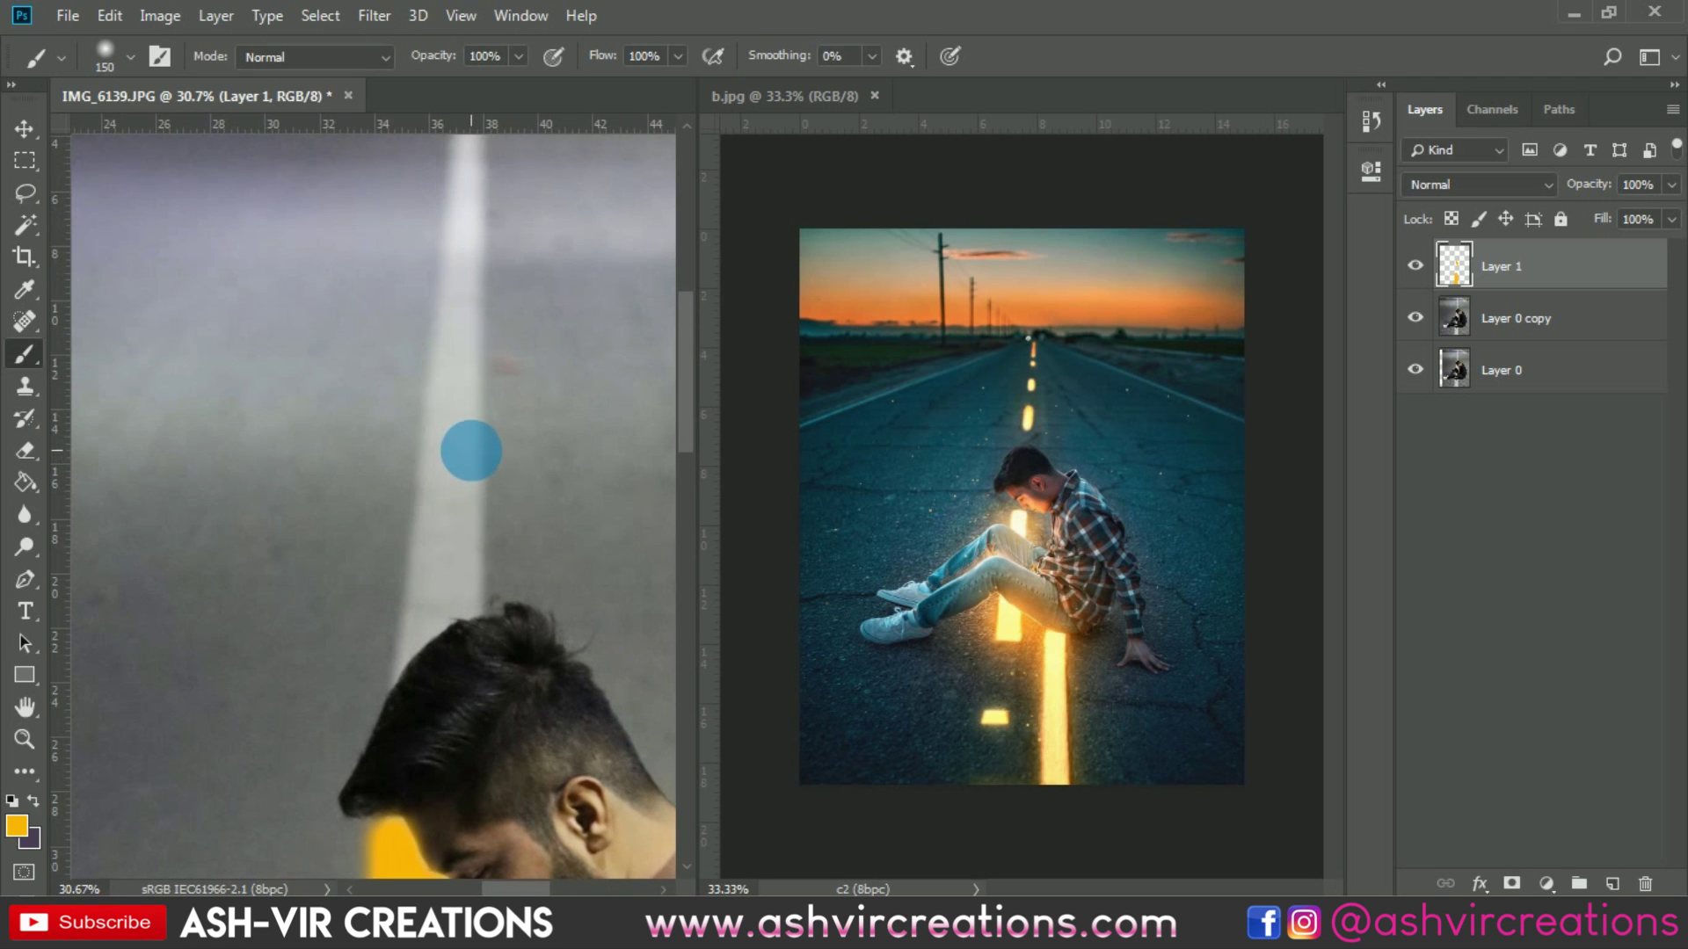
scroll(469, 415, "down", 2)
key("bracketright")
key("bracketright")
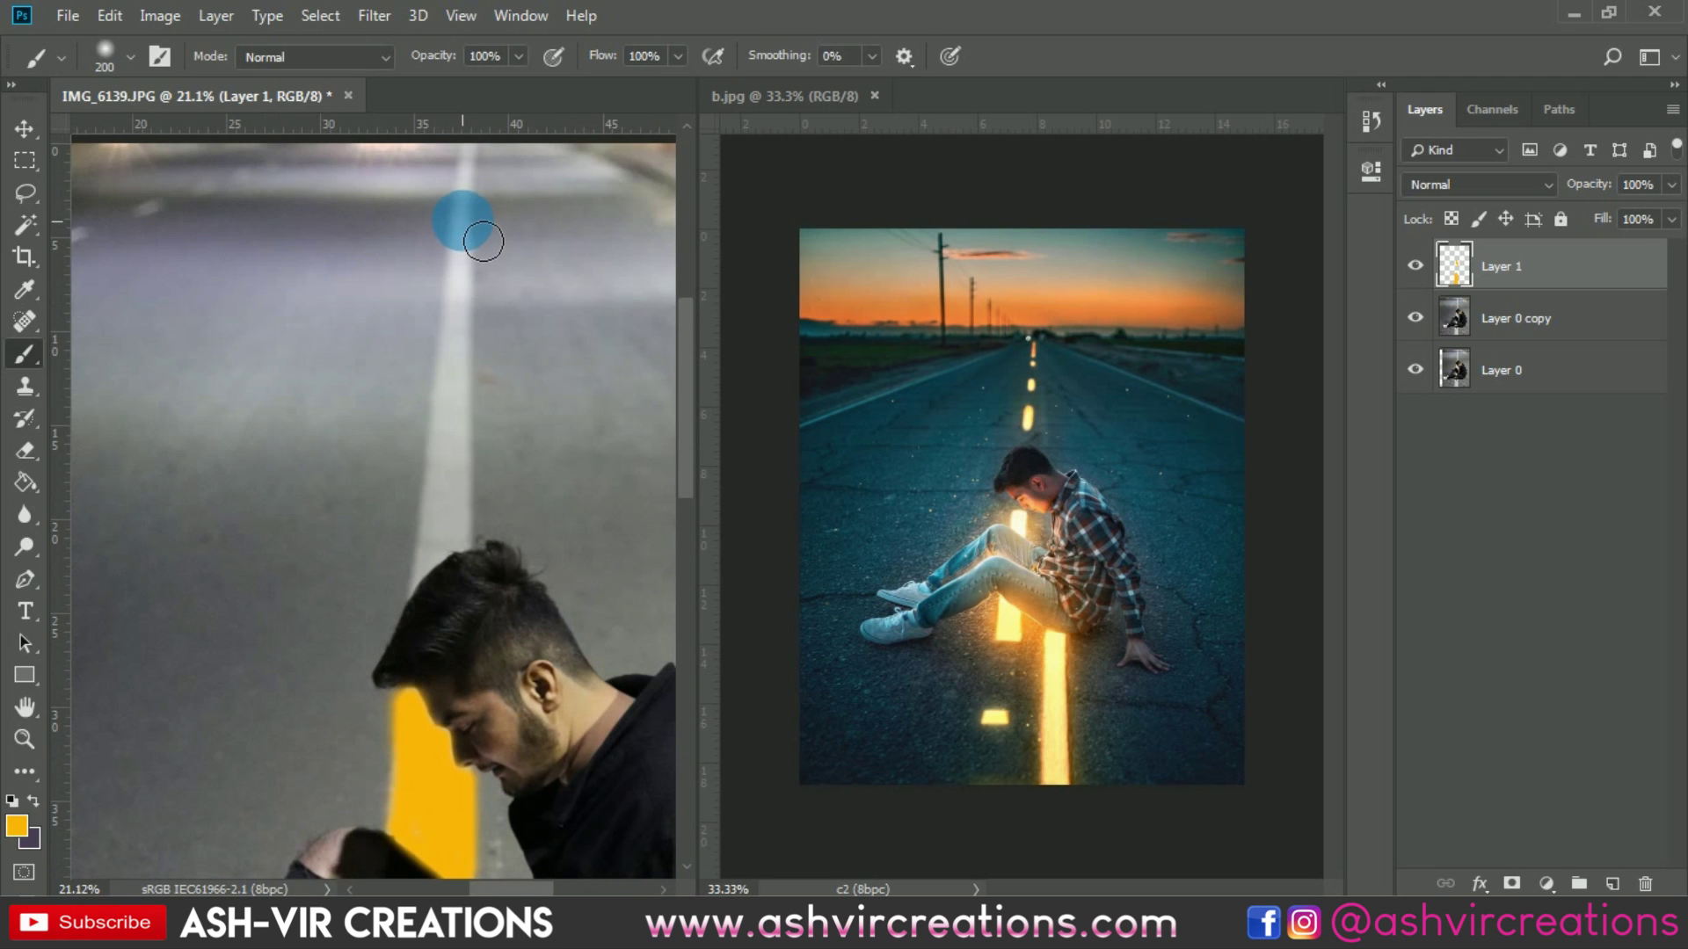
mouse_move(463, 218)
left_mouse_down()
mouse_move(479, 532)
mouse_move(426, 590)
mouse_move(457, 499)
mouse_move(445, 482)
mouse_move(453, 531)
mouse_move(472, 337)
left_mouse_up()
key("]")
scroll(418, 552, "up", 4)
Fill the unpainted sliver of road line beside the hair orange-yellow, reducing the brush to 45
key("[")
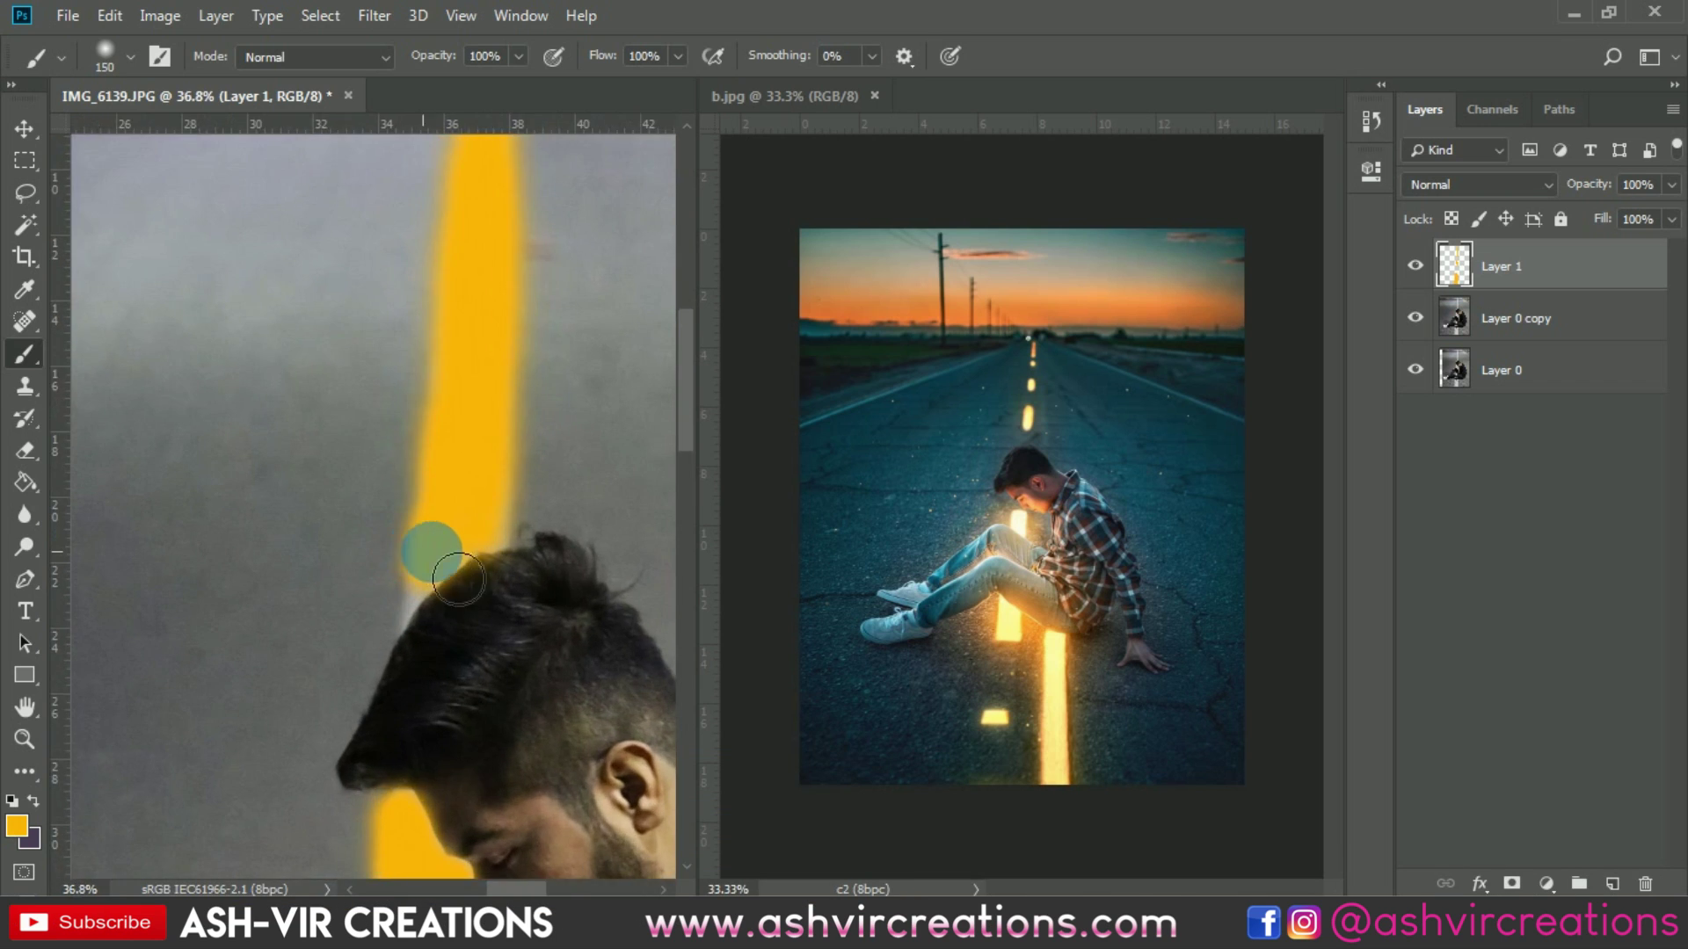
key("[")
key("[")
key("[")
mouse_move(445, 584)
left_mouse_down()
mouse_move(418, 626)
mouse_move(437, 565)
mouse_move(408, 630)
mouse_move(429, 602)
left_mouse_up()
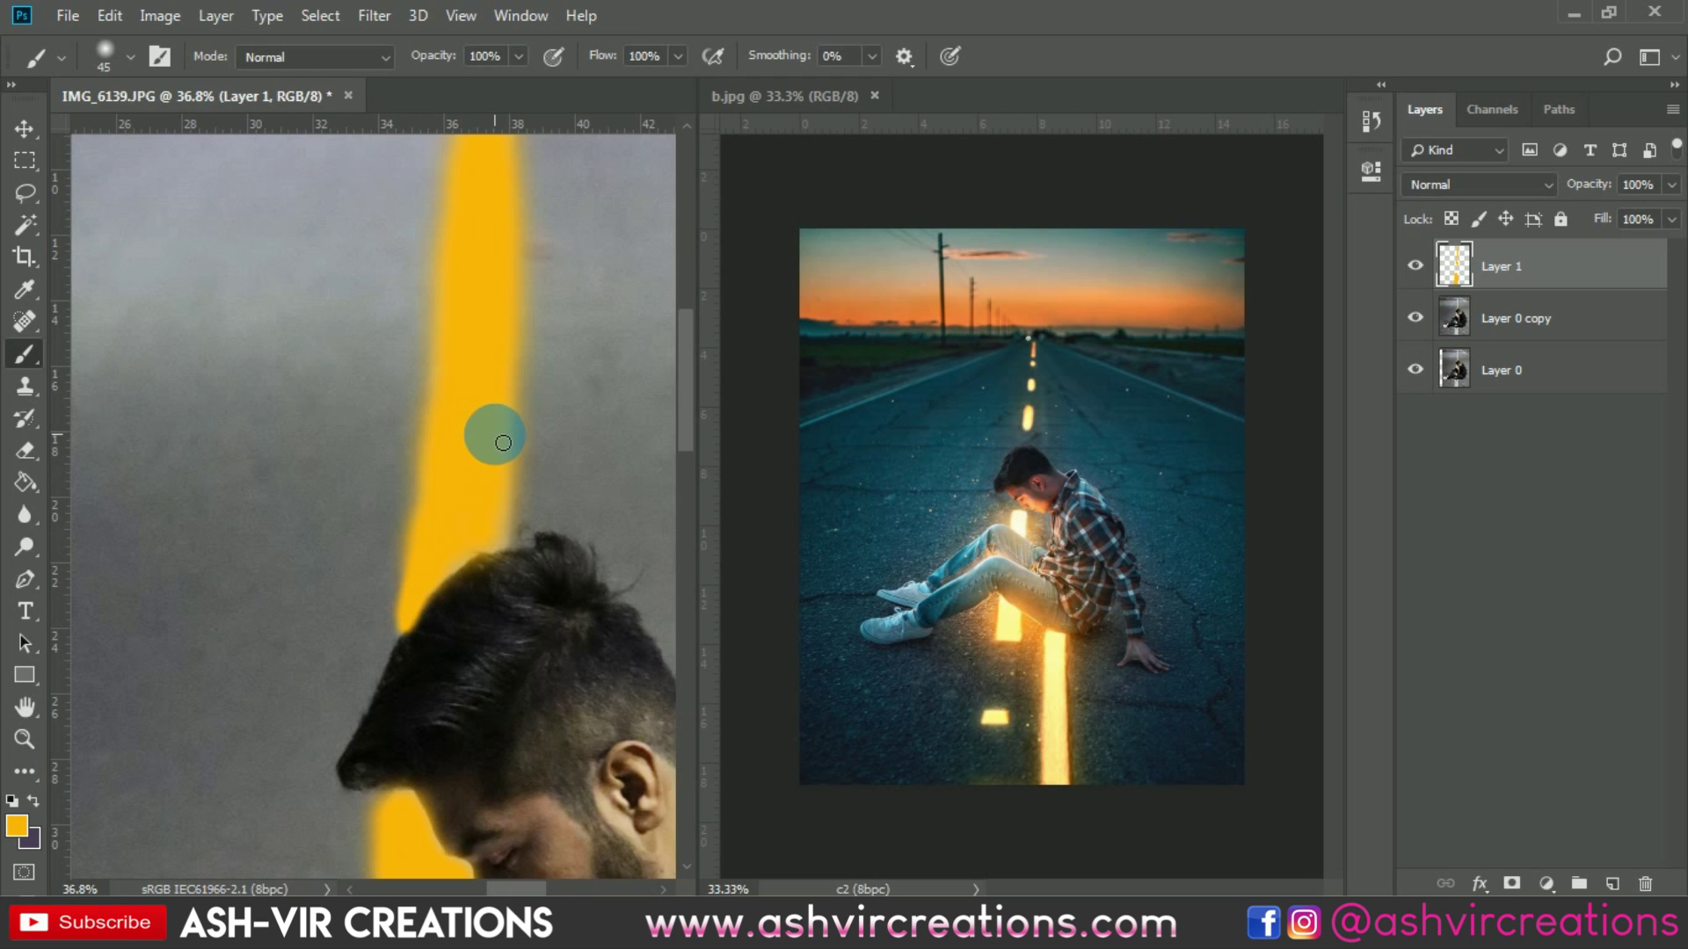
Extend the orange-yellow paint over the far end of the road line to the photo's upper edge with a 125 px brush
scroll(486, 438, "down", 3)
key("bracketright")
key("bracketright")
key("bracketright")
key("bracketright")
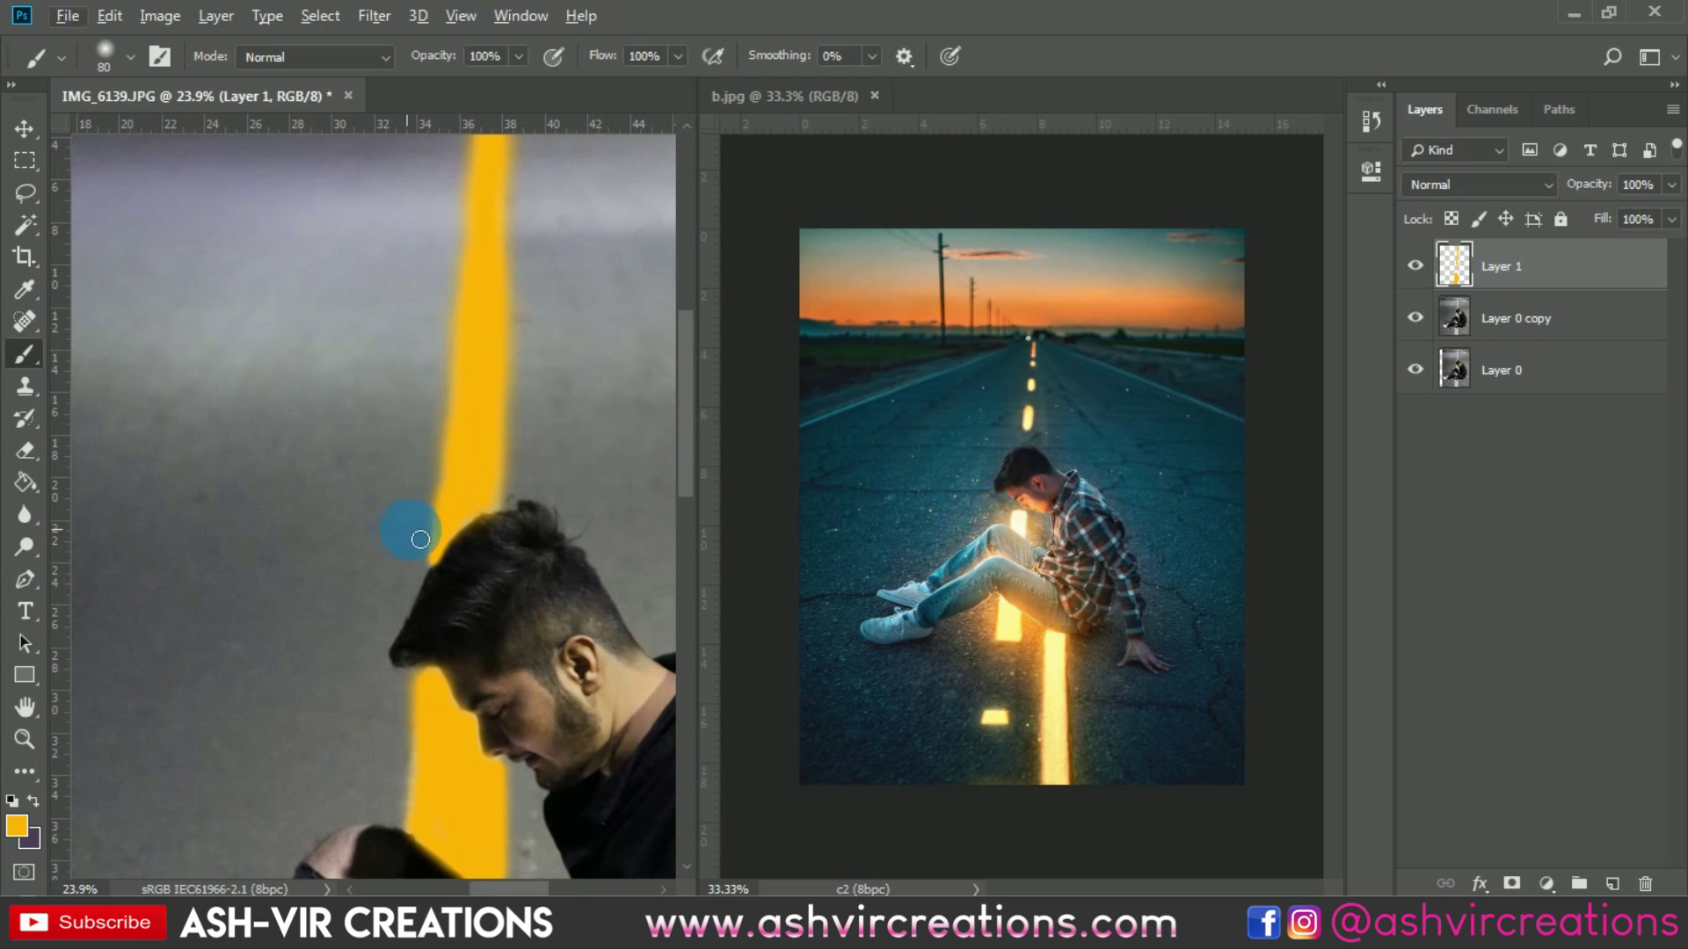
scroll(416, 534, "up", 3)
left_click_drag(561, 376, 513, 670)
left_click_drag(515, 261, 483, 768)
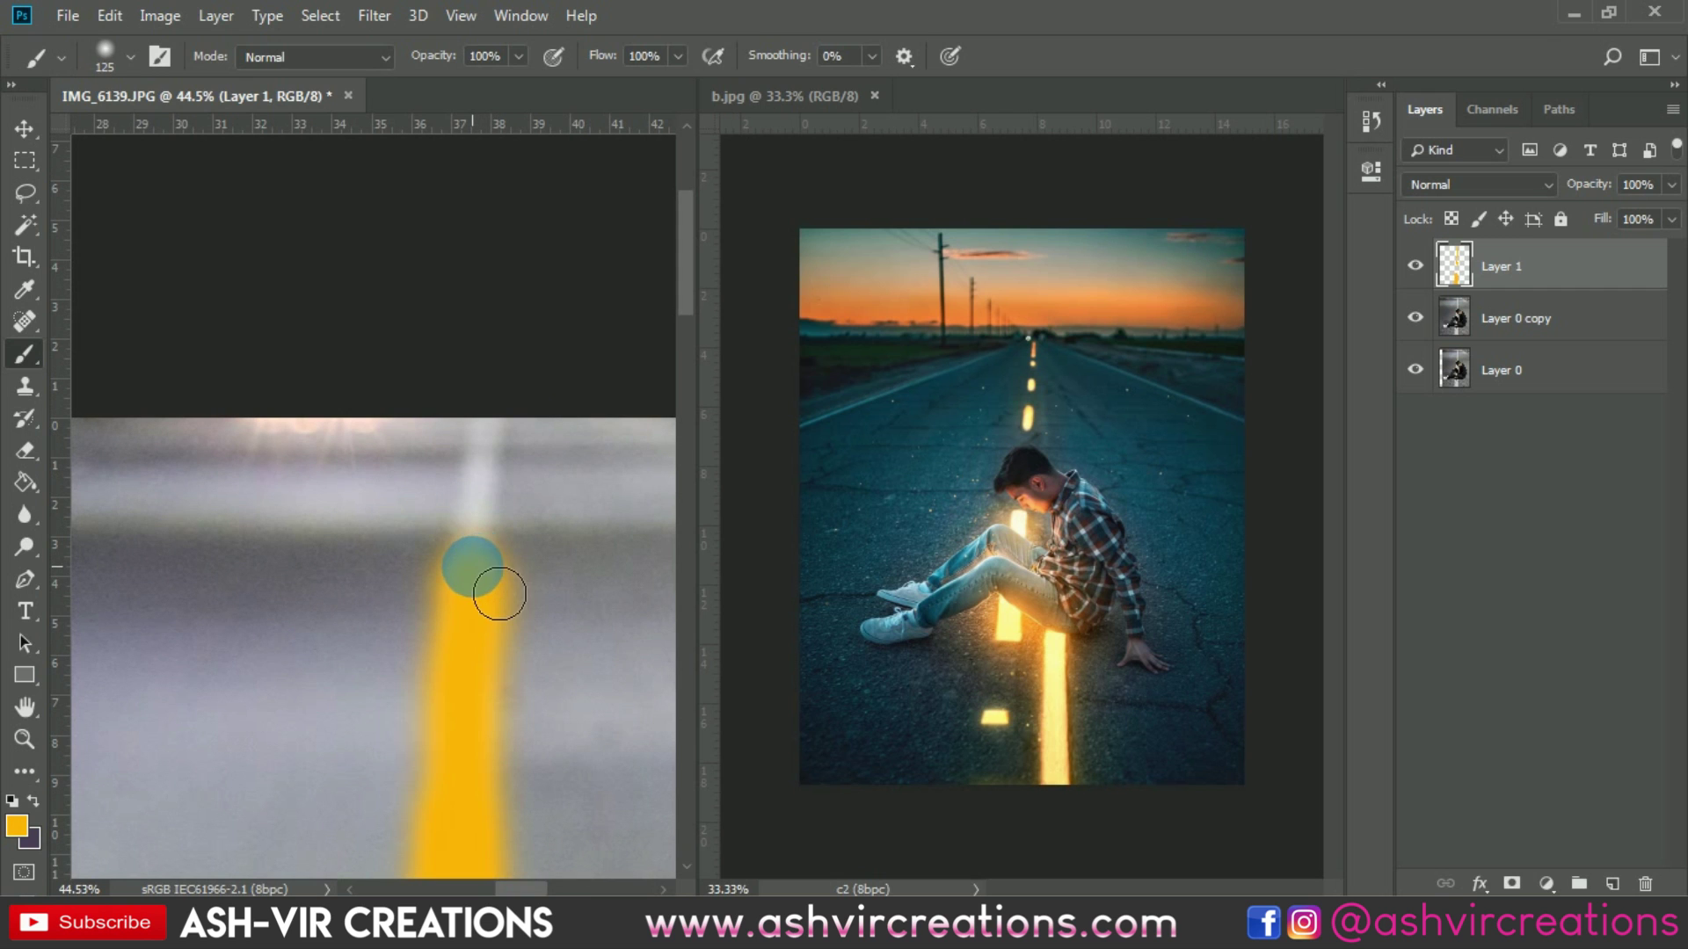
scroll(499, 391, "down", 10)
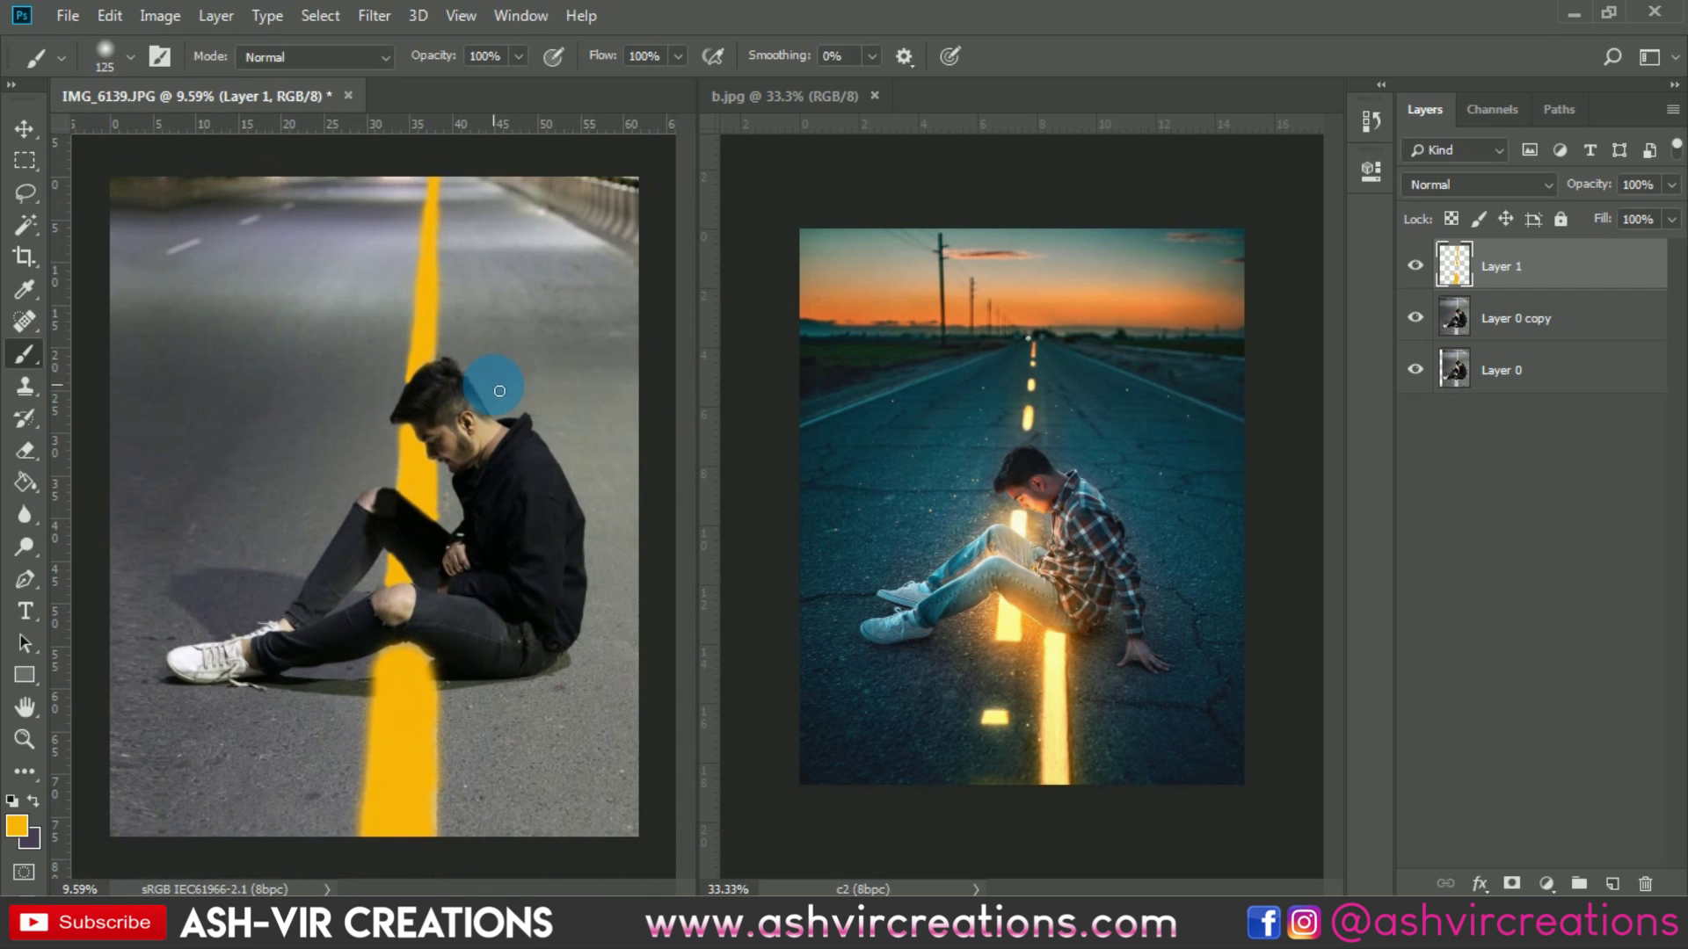
Set Layer 1's blend mode to Overlay and compare the photo with and without the layer
left_click(1459, 180)
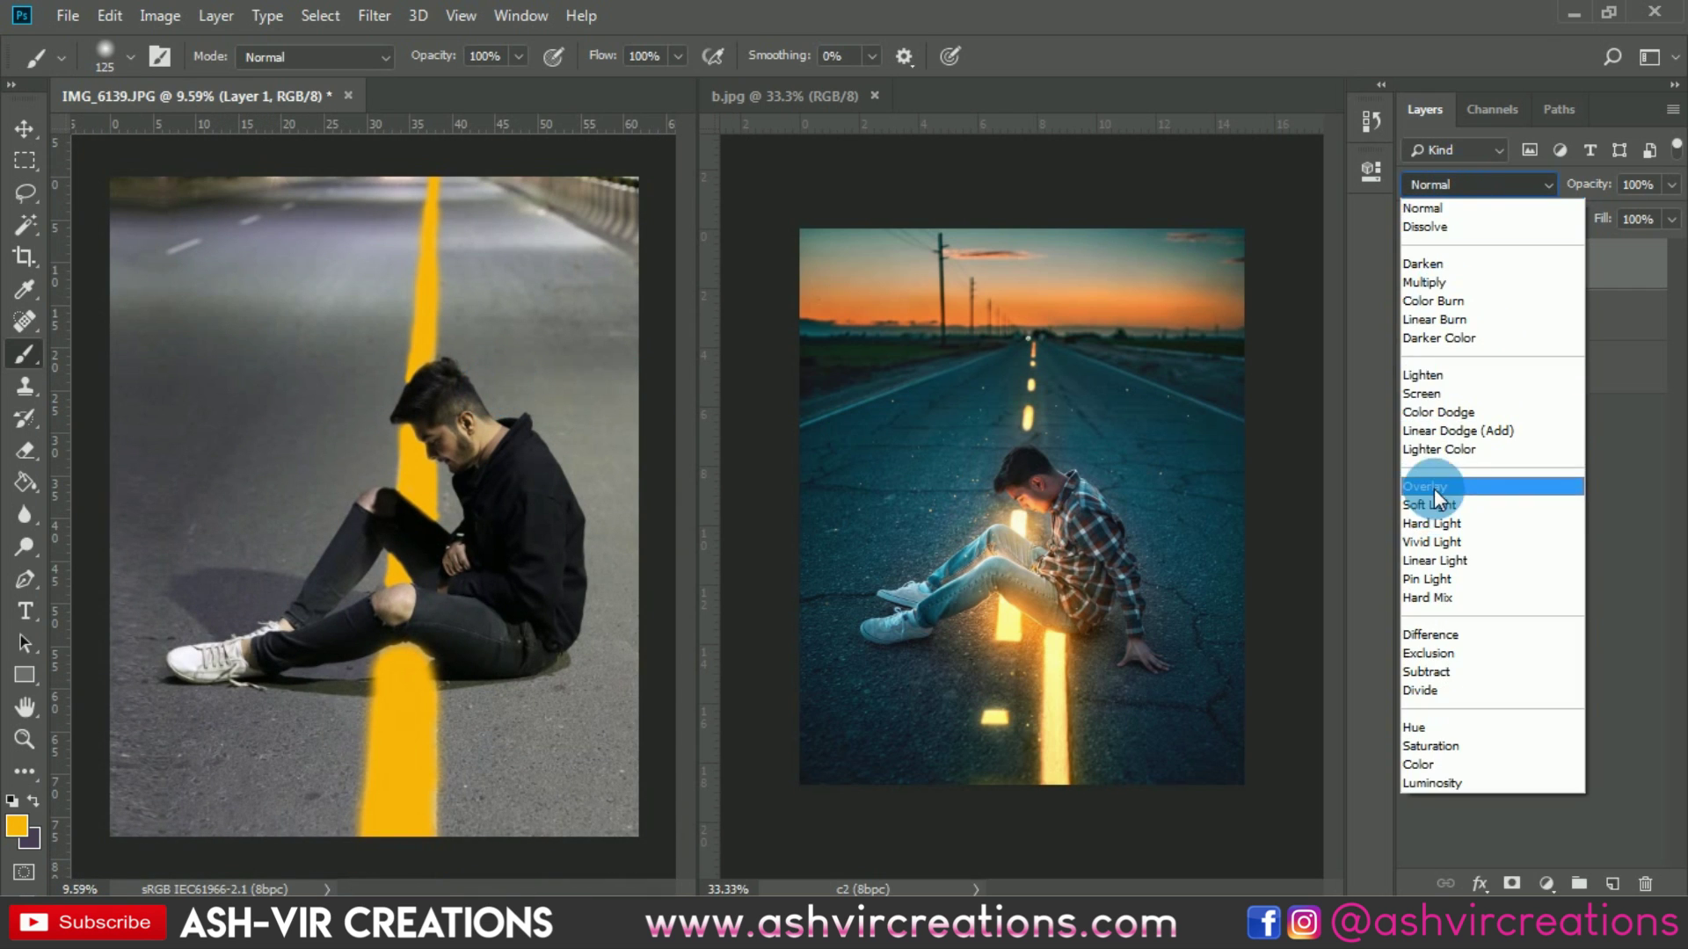
left_click(1433, 489)
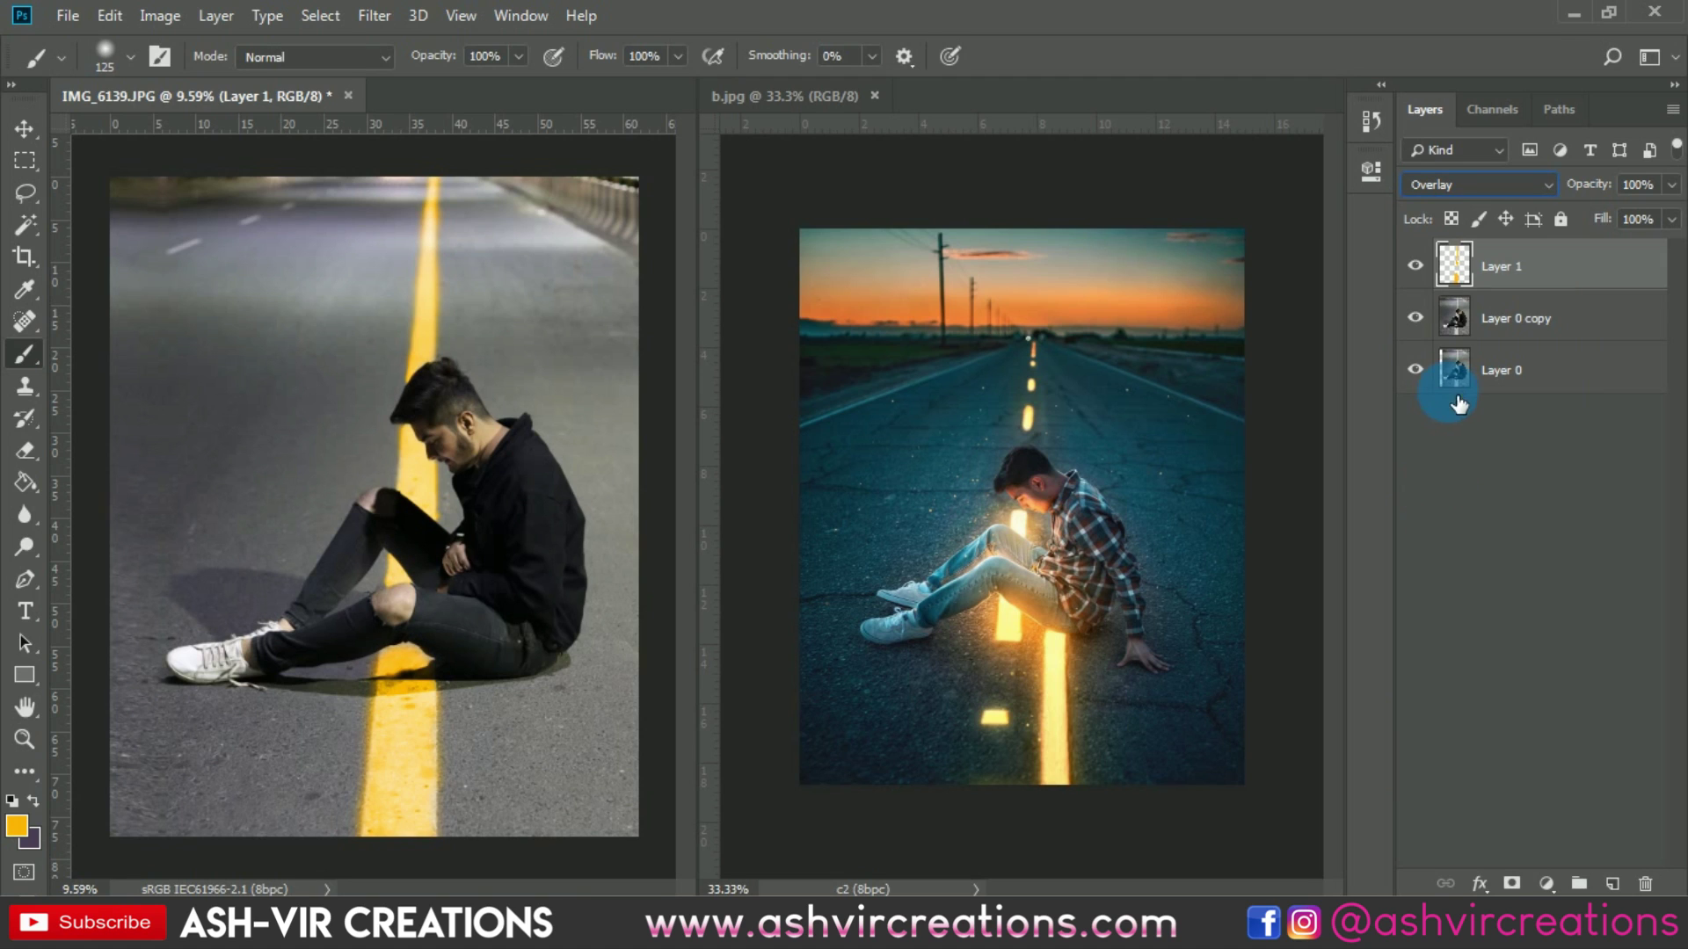
left_click(1424, 269)
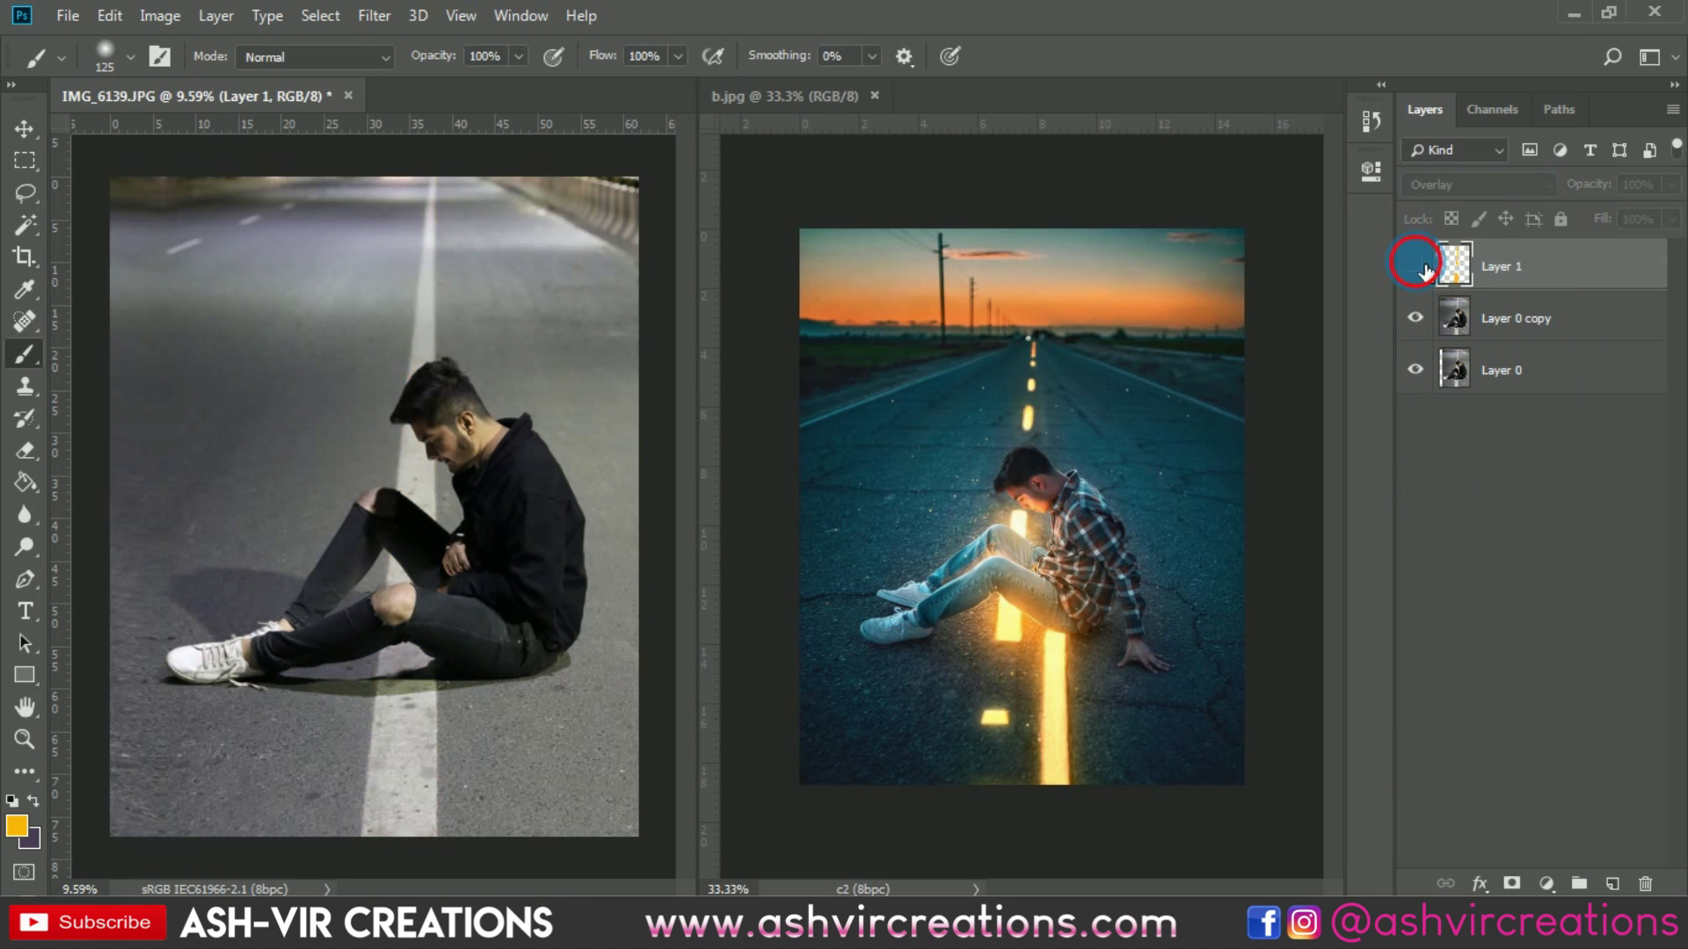
left_click(1424, 269)
left_click(1424, 269)
left_click(1427, 269)
left_click(1426, 270)
left_click(1425, 270)
Duplicate Layer 1, set the copy's blend mode to Screen, and compare the road line with and without it
right_click(1518, 269)
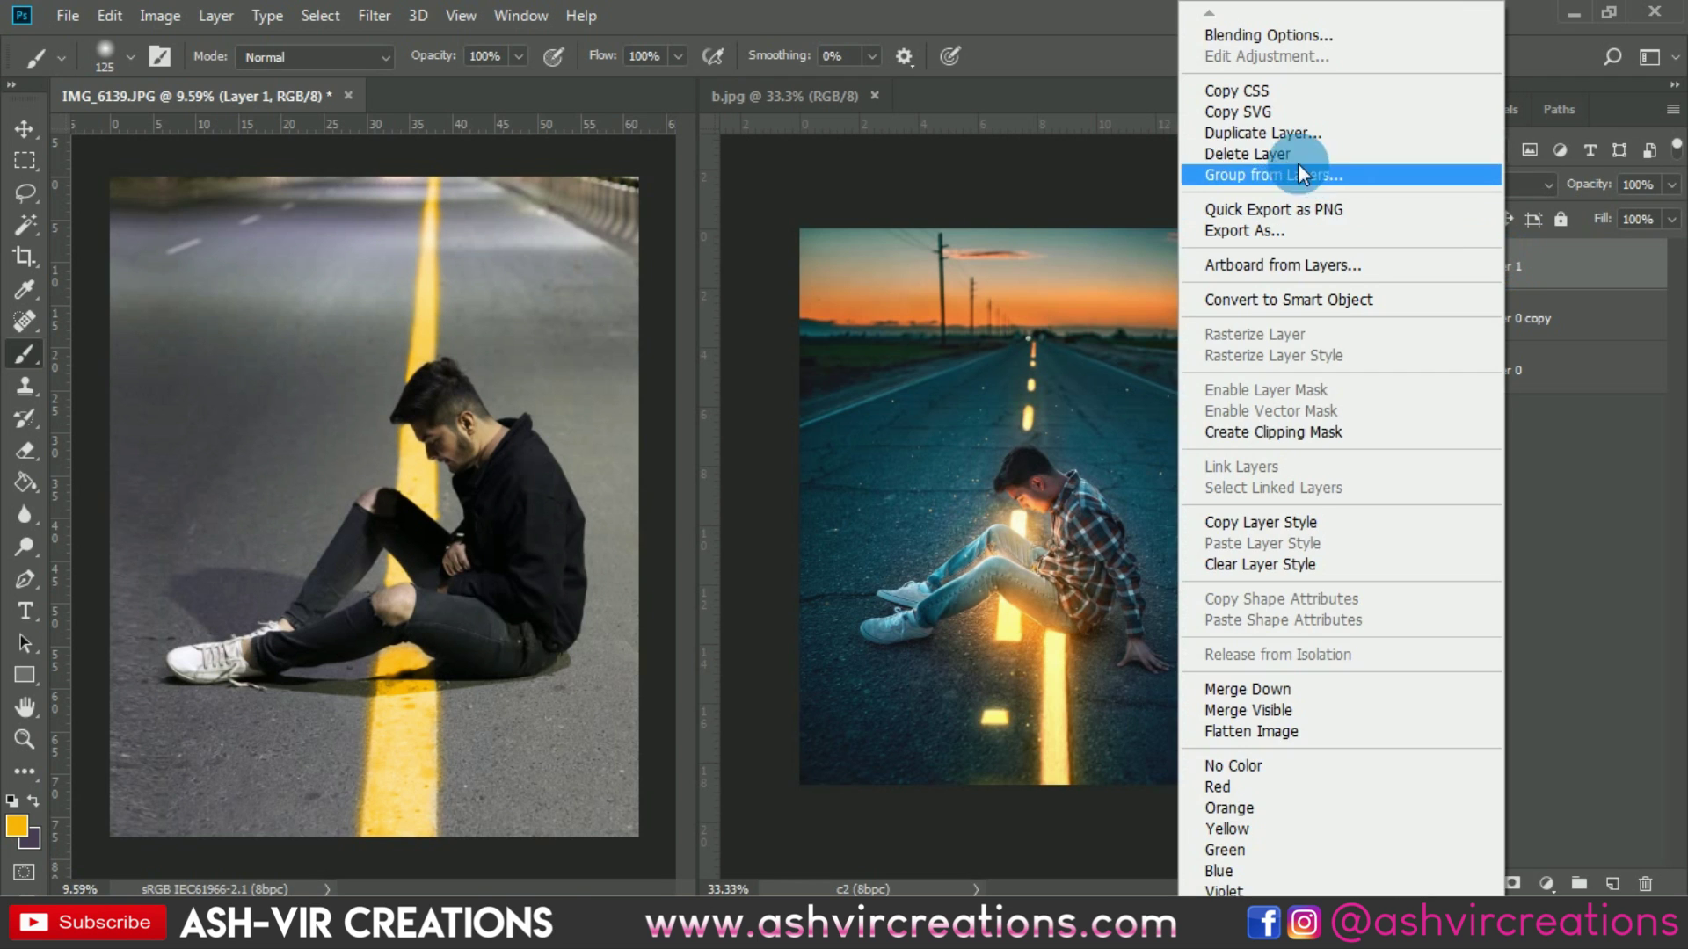
left_click(1297, 125)
left_click(1050, 233)
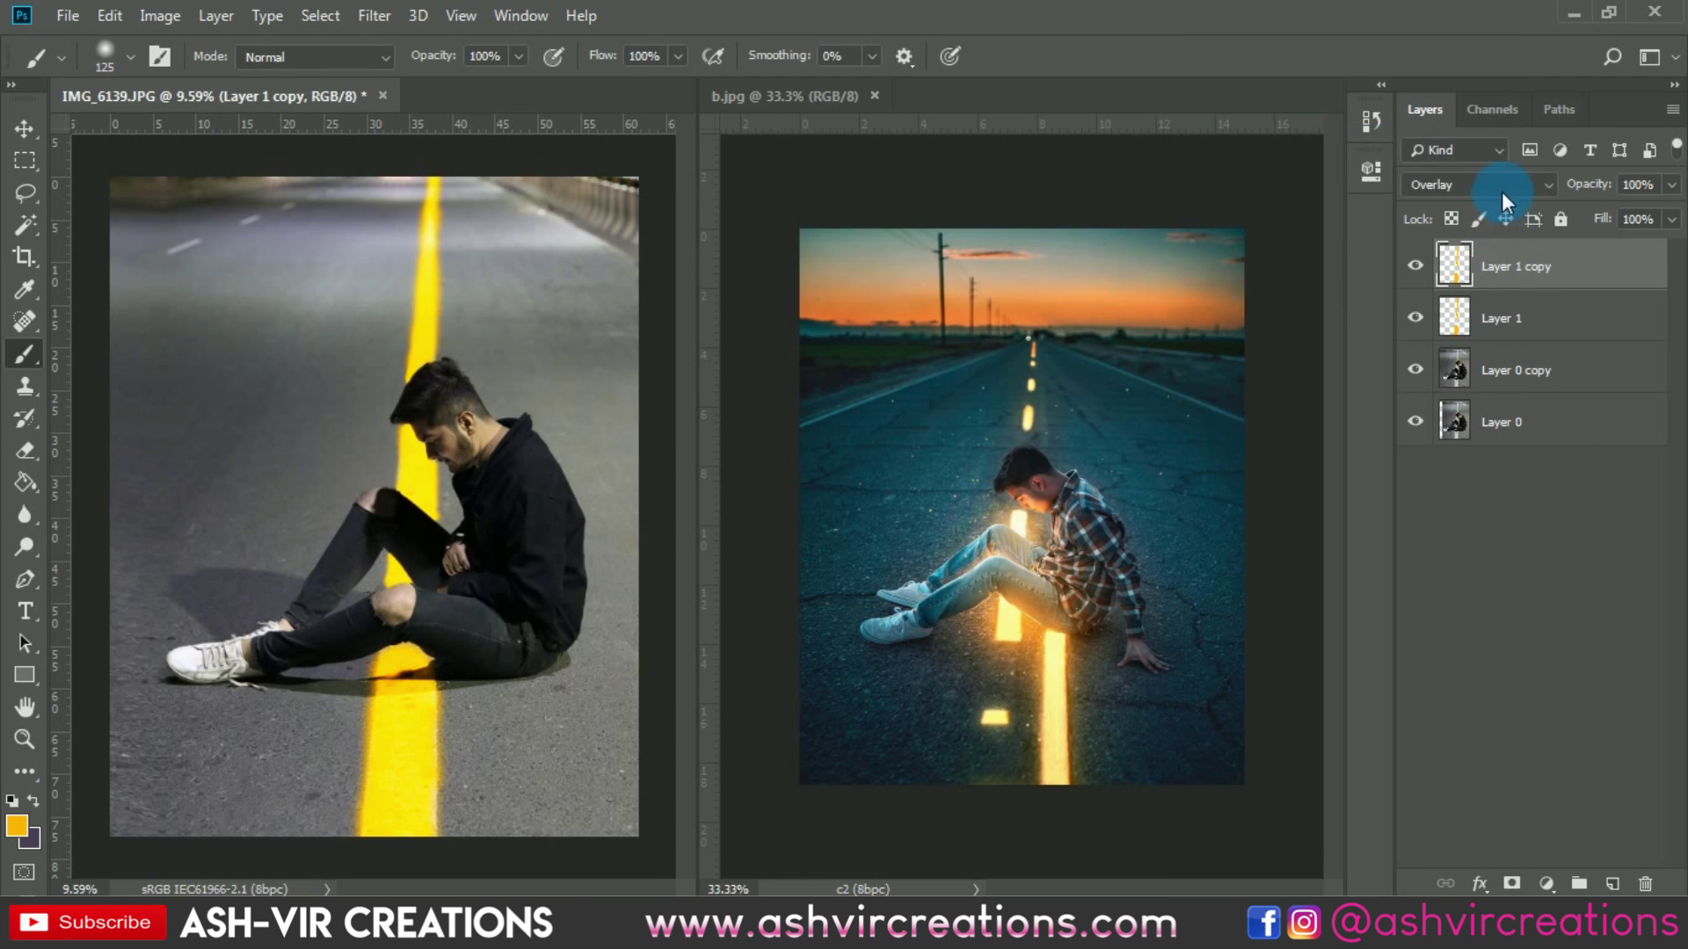
left_click(1490, 186)
left_click(1442, 395)
left_click(1415, 265)
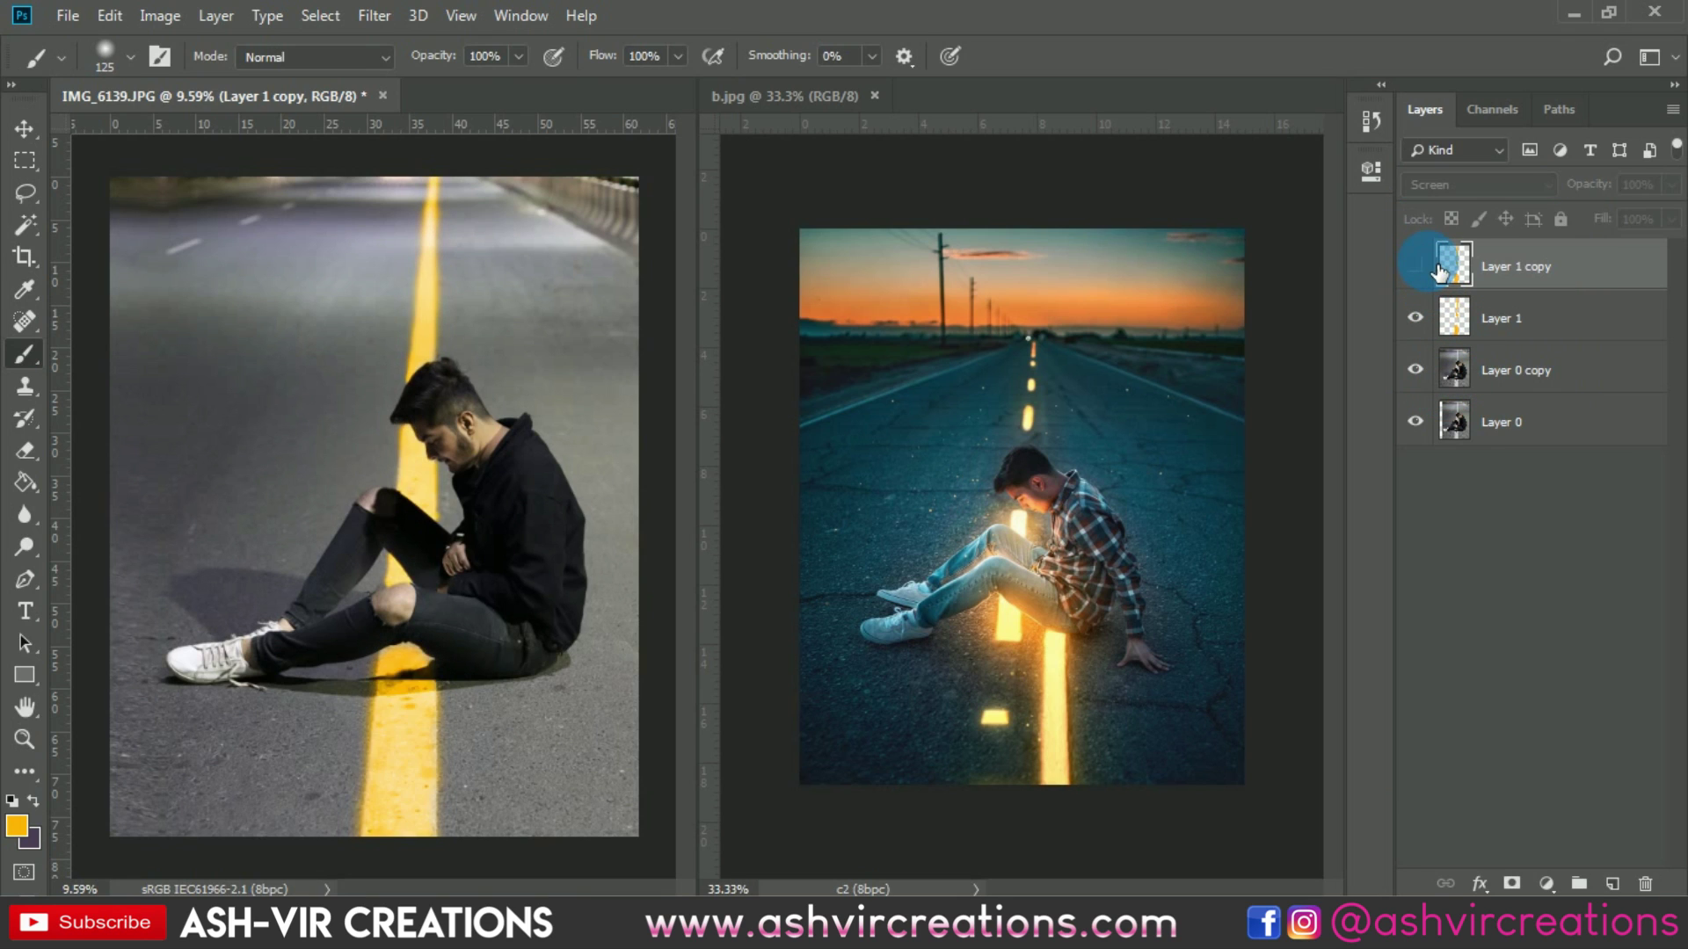
left_click(1416, 265)
left_click(1415, 265)
left_click(1416, 265)
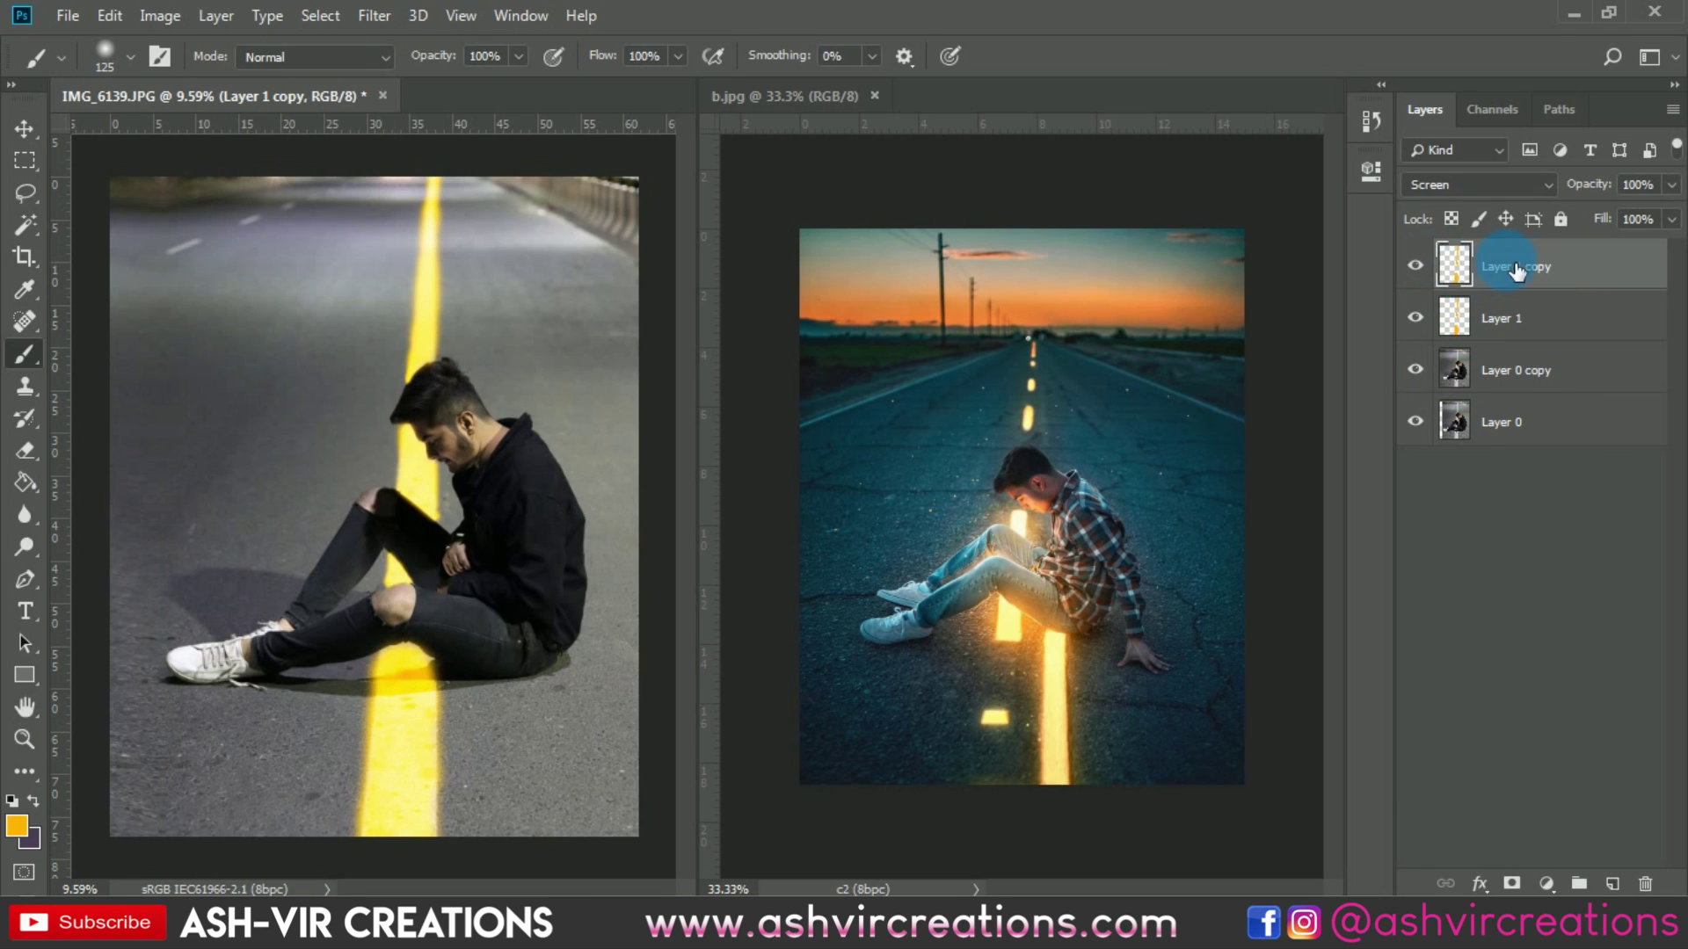
Shift the hue of Layer 1 copy to -20 with Hue/Saturation and compare the result by toggling the layer's visibility
key("ctrl+u")
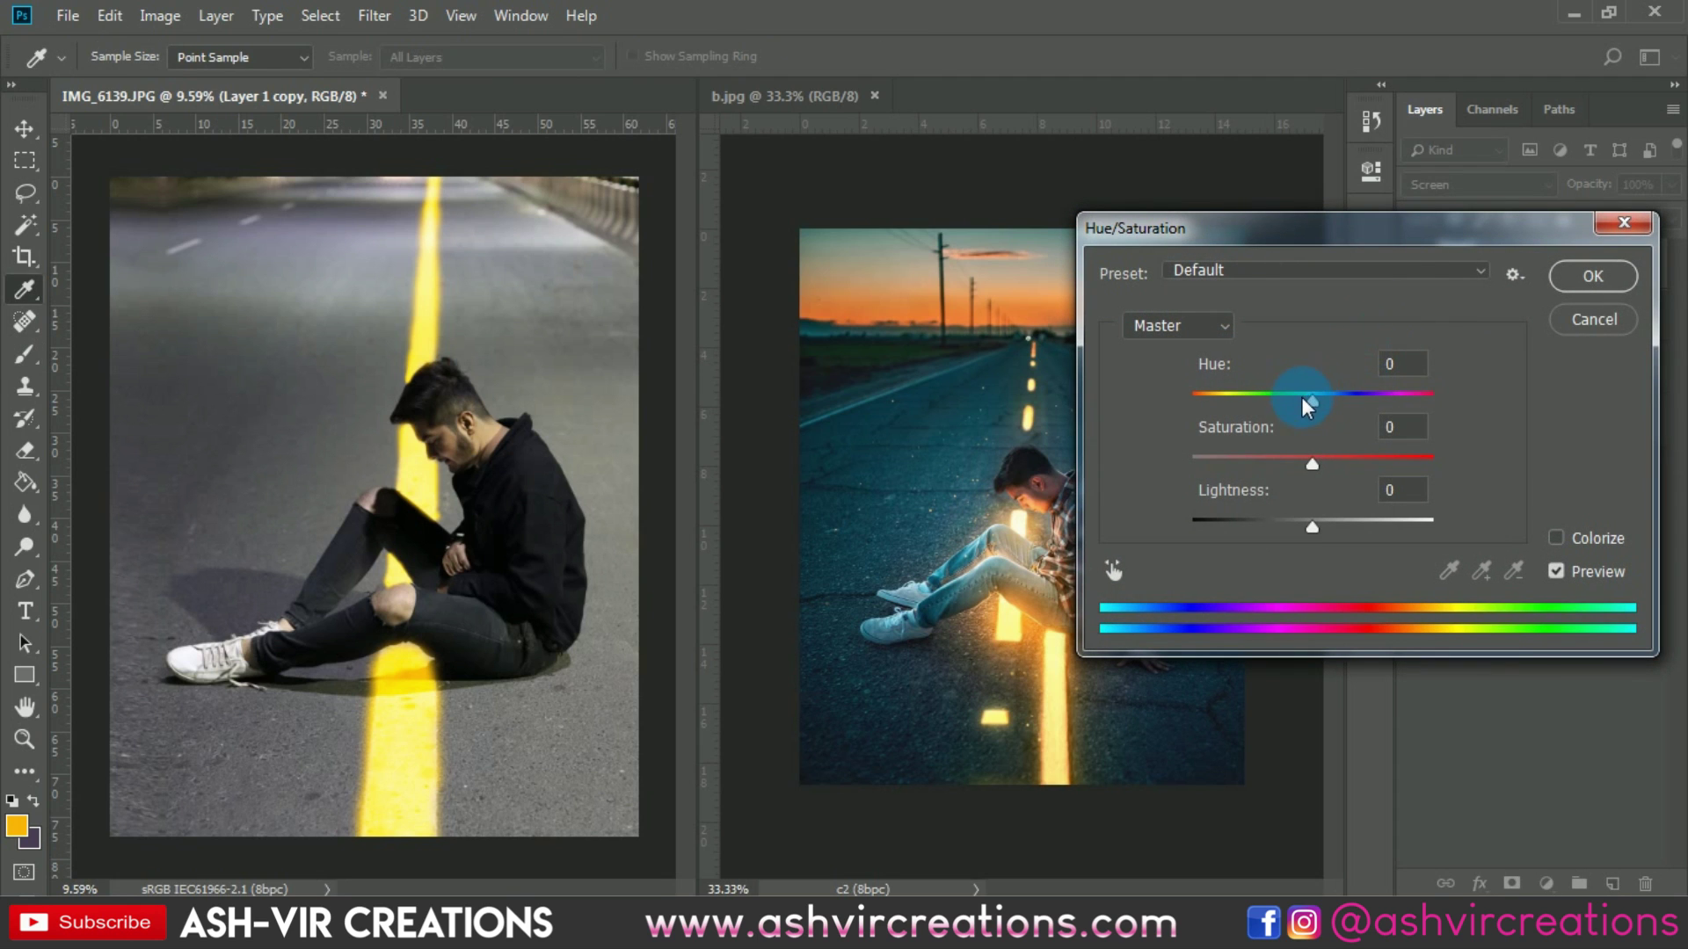
mouse_move(1302, 396)
left_mouse_down()
mouse_move(1324, 404)
mouse_move(1273, 409)
mouse_move(1303, 409)
mouse_move(1289, 408)
left_mouse_up()
left_click(1628, 276)
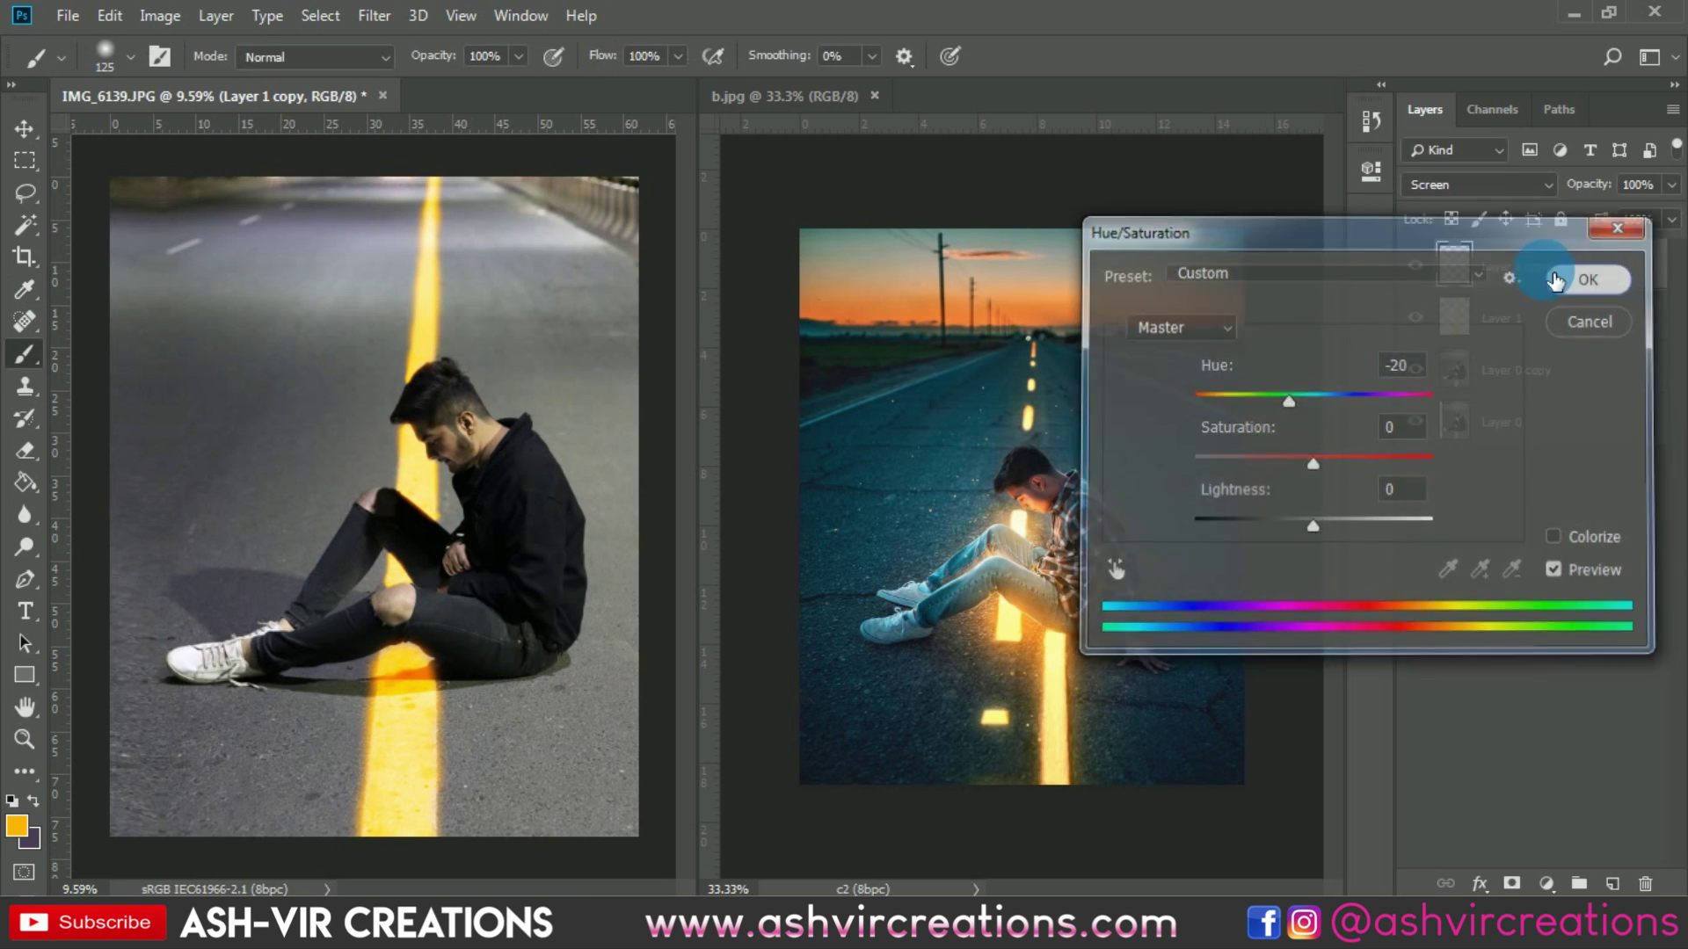
left_click(1426, 265)
left_click(1425, 266)
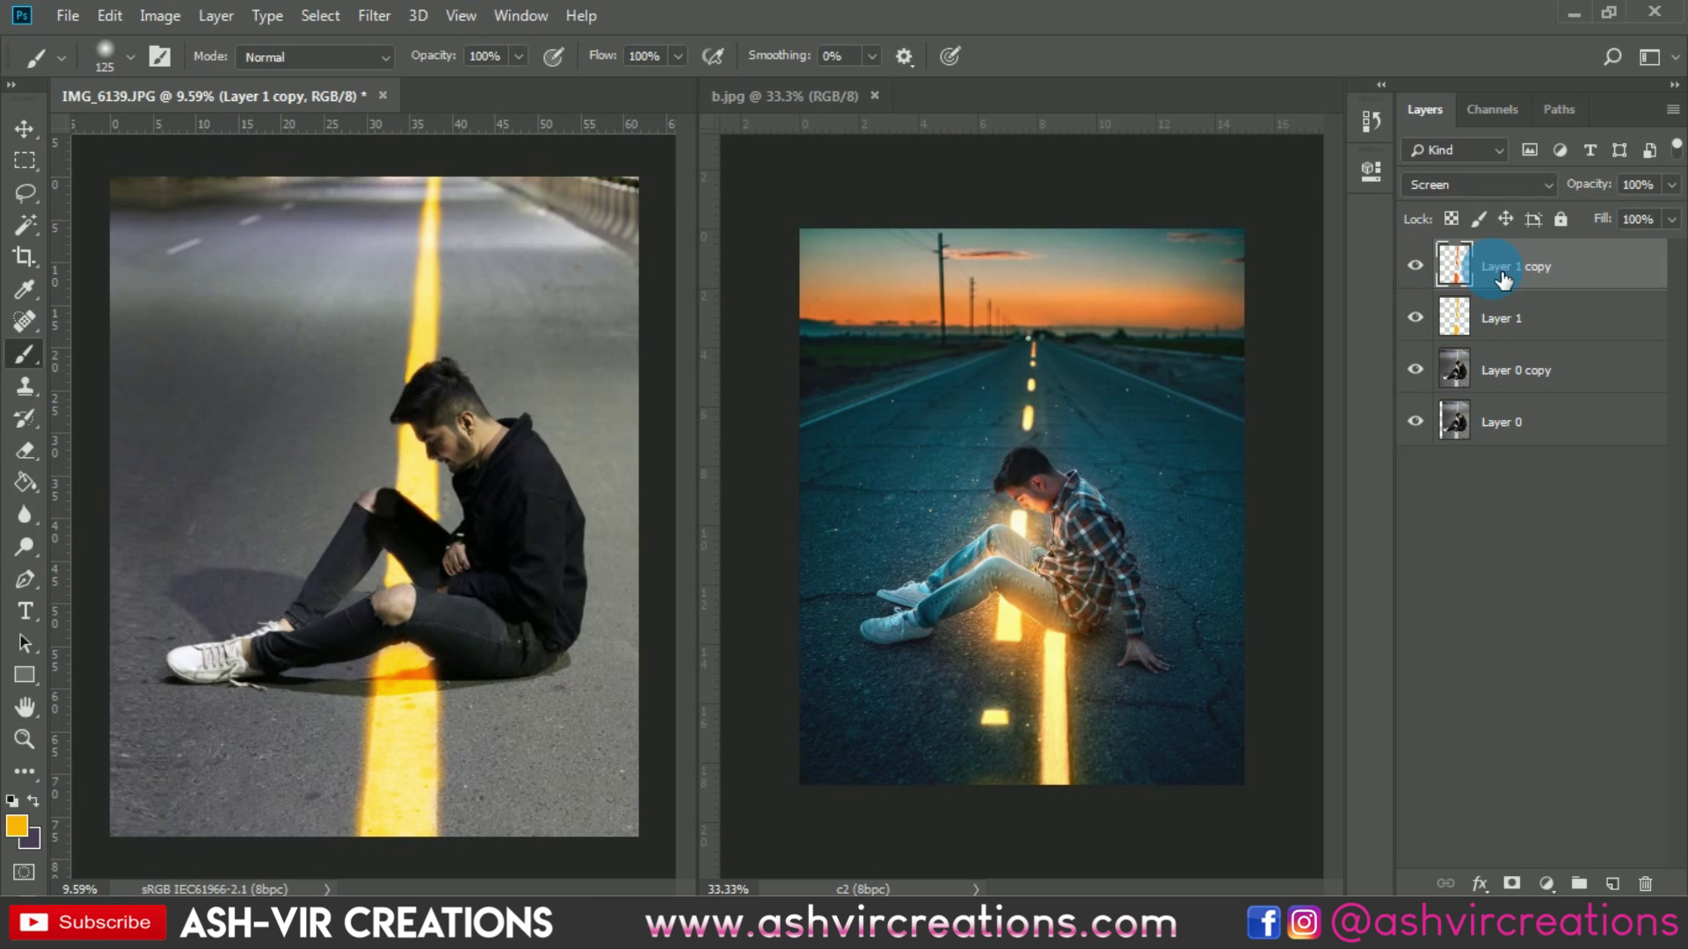
Duplicate Layer 1 copy and set the duplicate's Lightness to +100 with Hue/Saturation
key("ctrl+j")
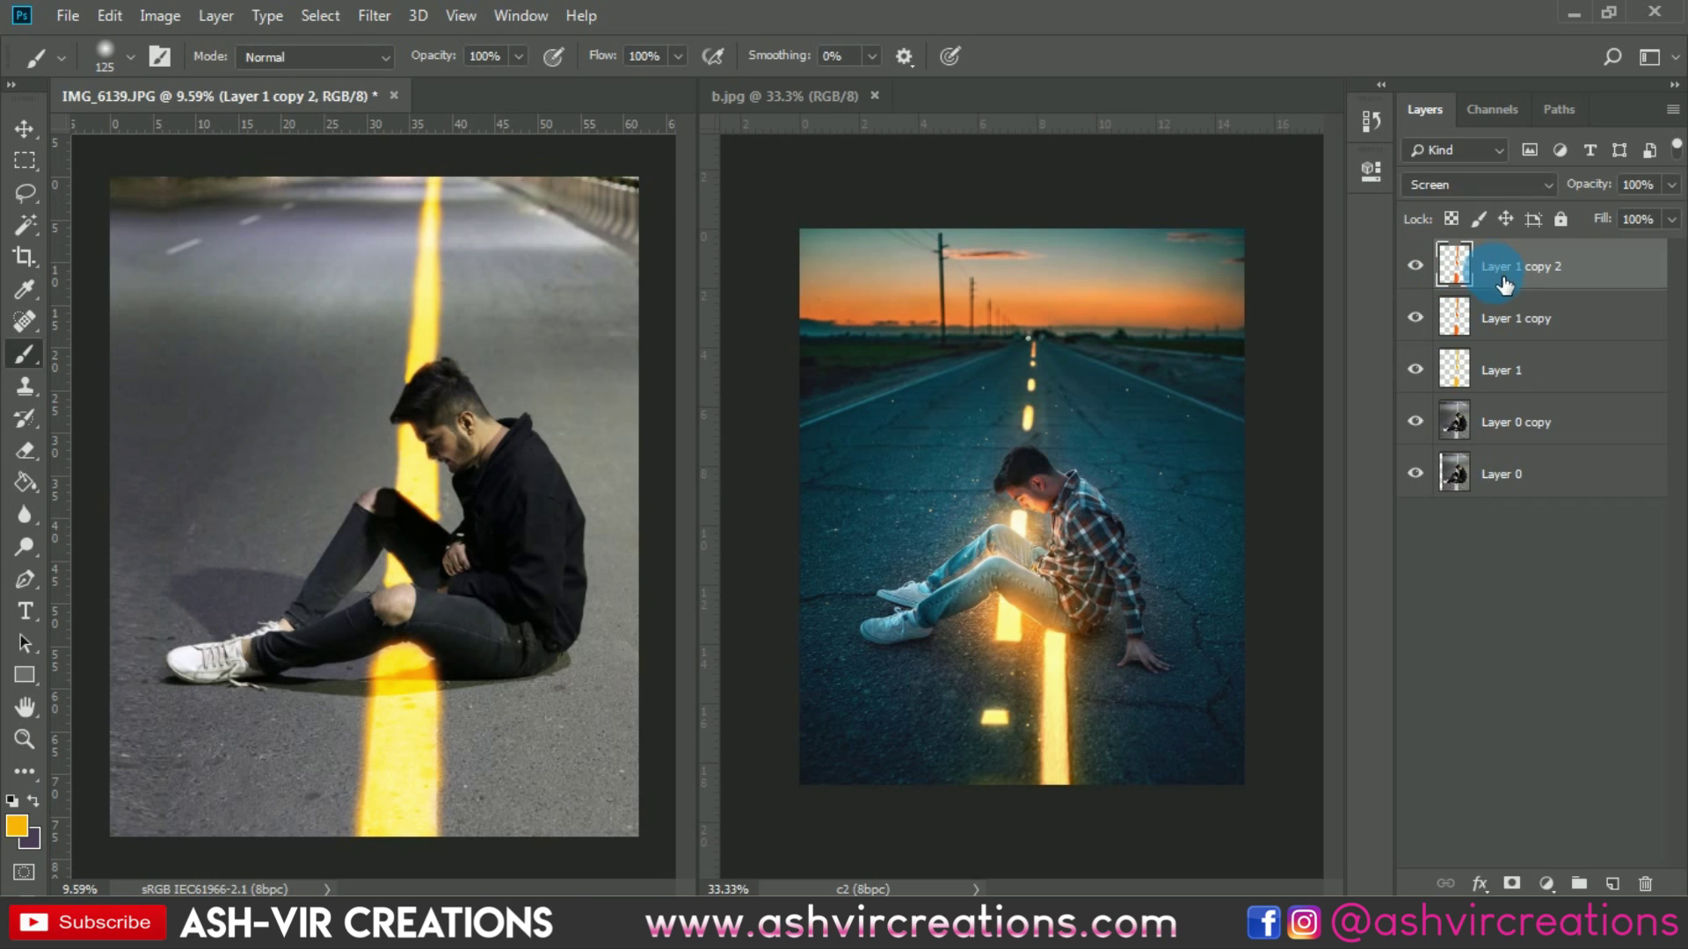
key("ctrl+u")
left_click_drag(1319, 525, 1468, 527)
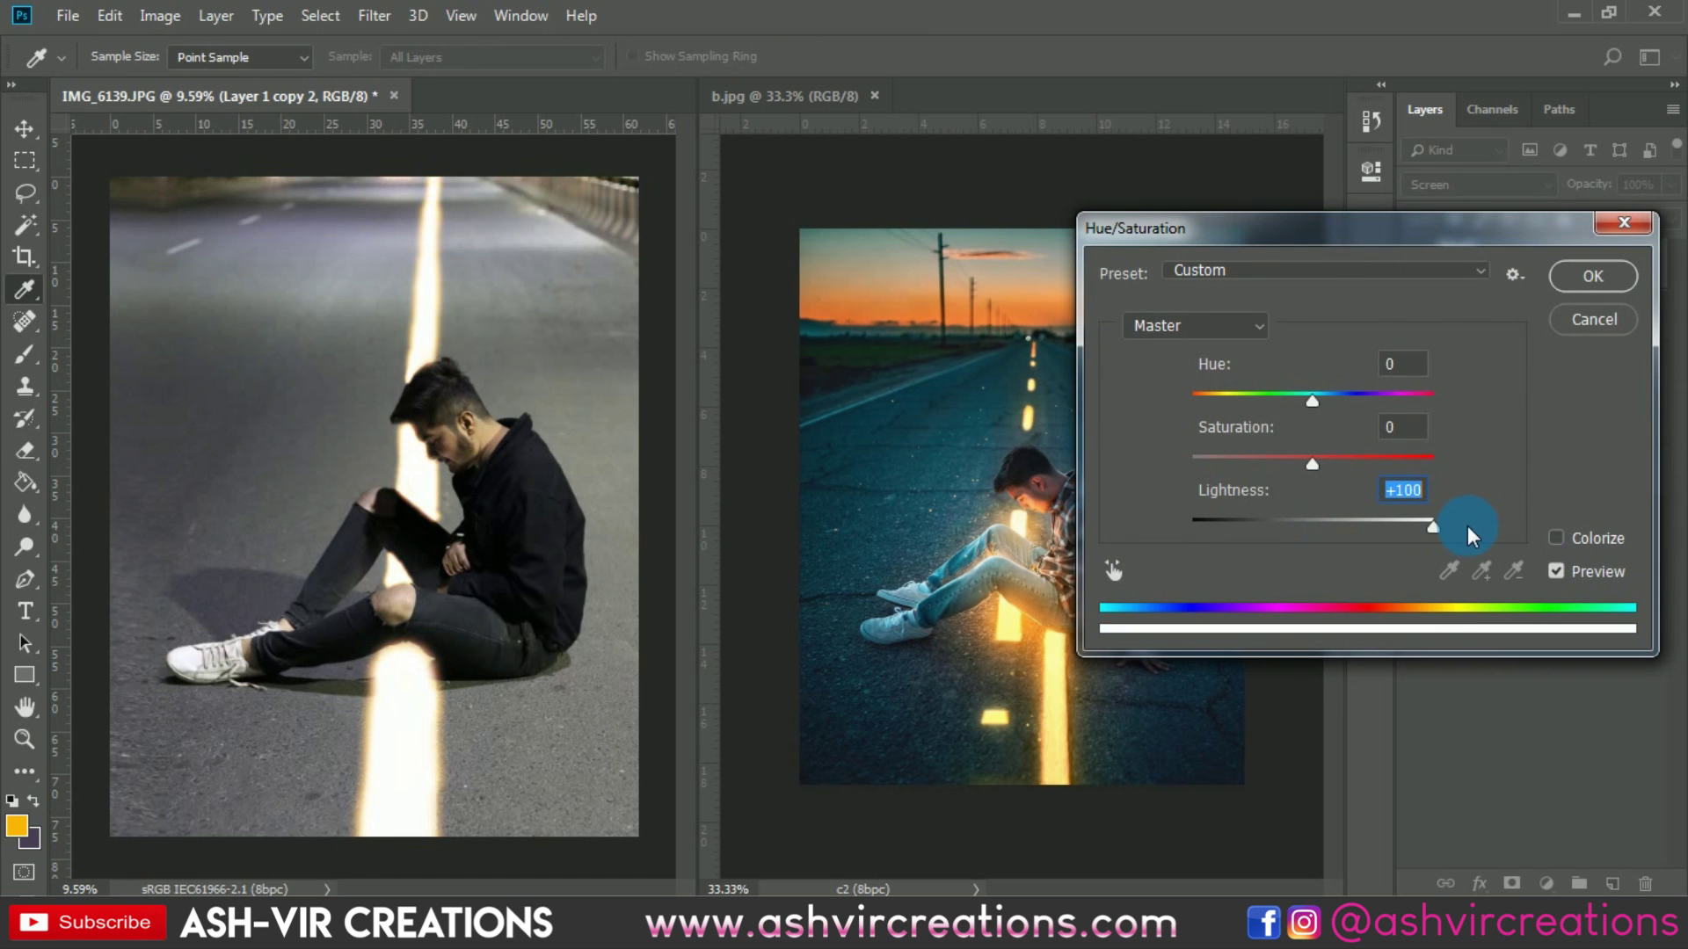
left_click(1573, 277)
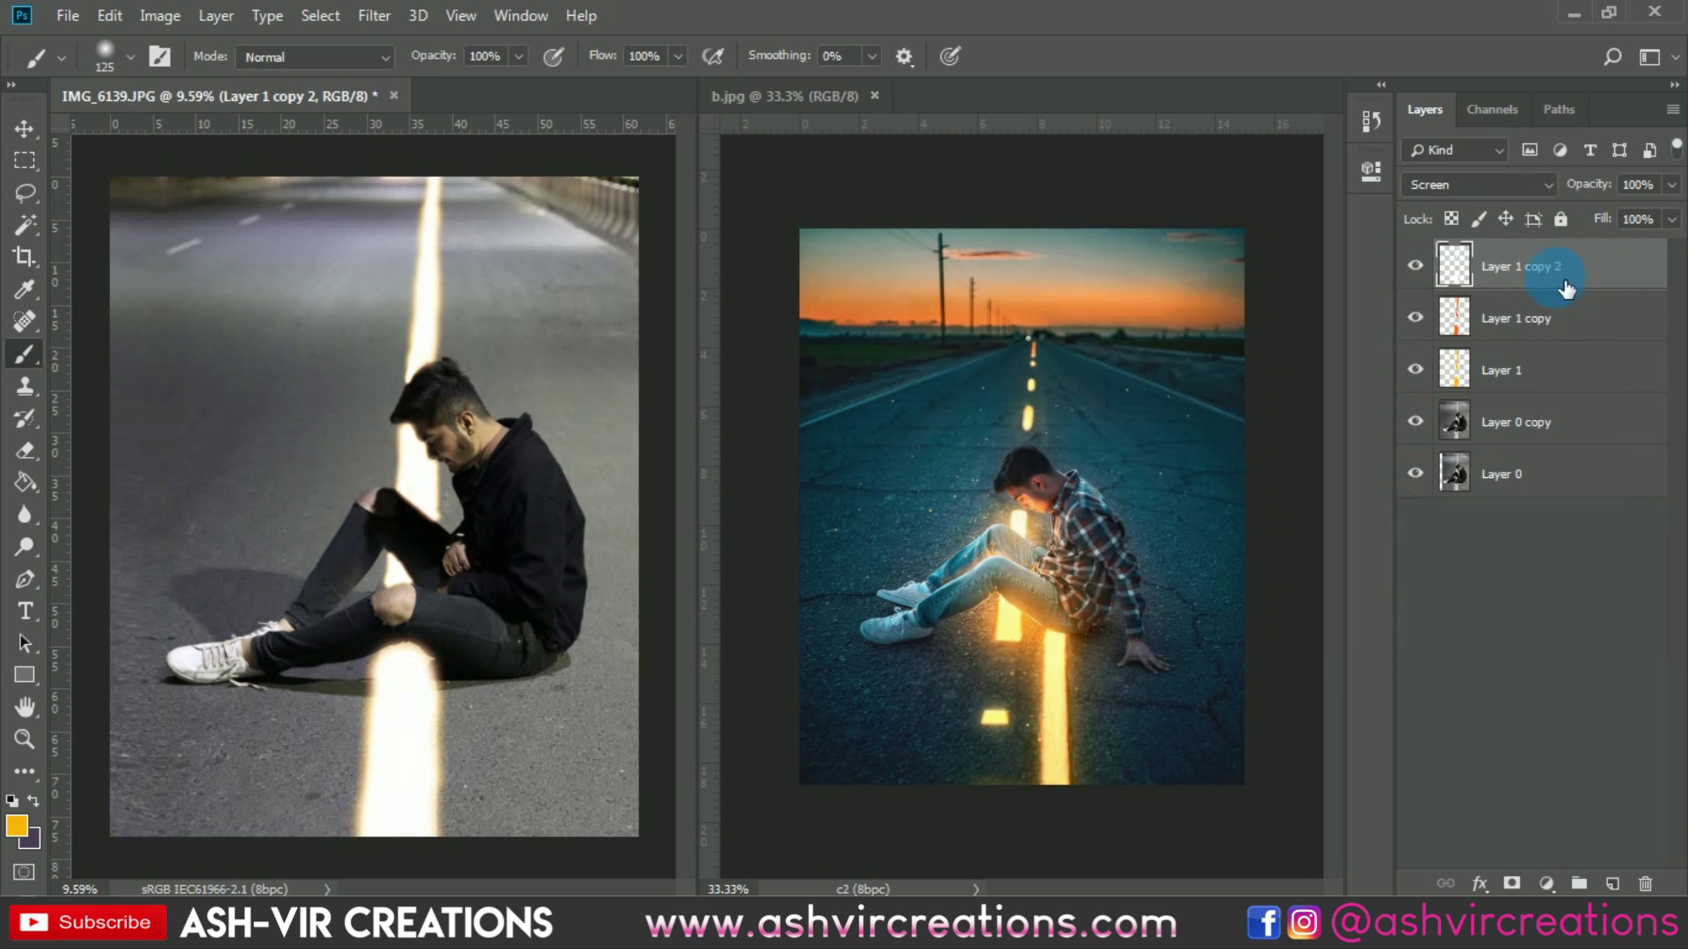
left_click(1417, 267)
left_click(1417, 267)
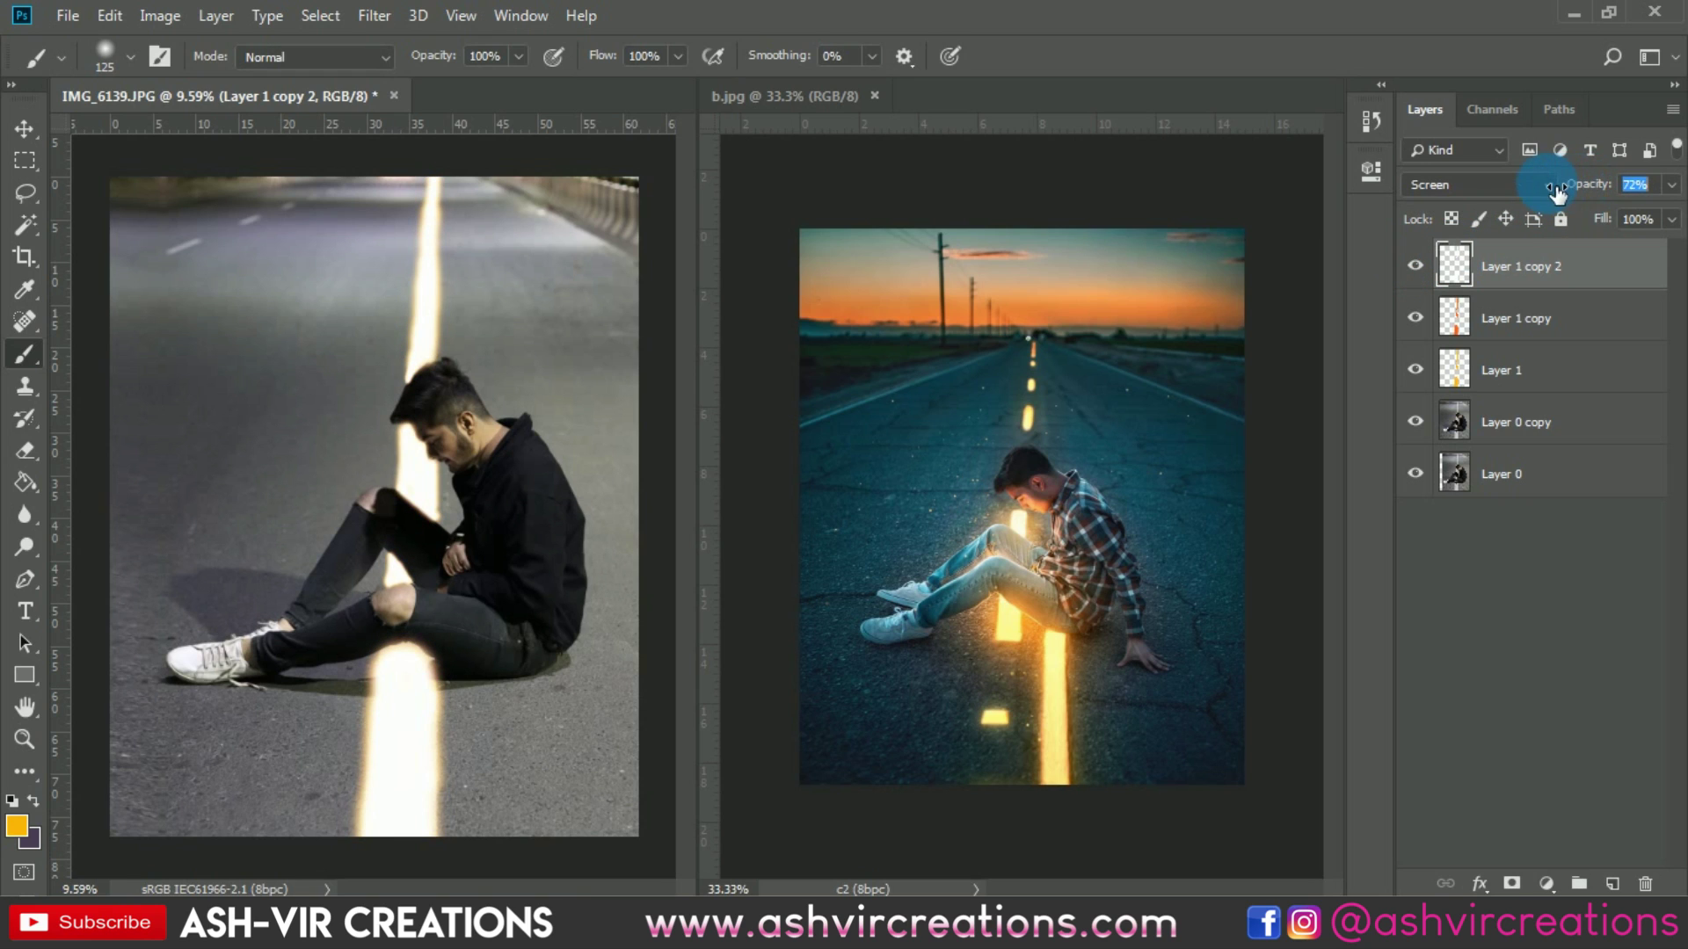
Lower the opacity of Layer 1 copy 2 to 41% and compare the line with and without it
left_click_drag(1557, 193, 1517, 201)
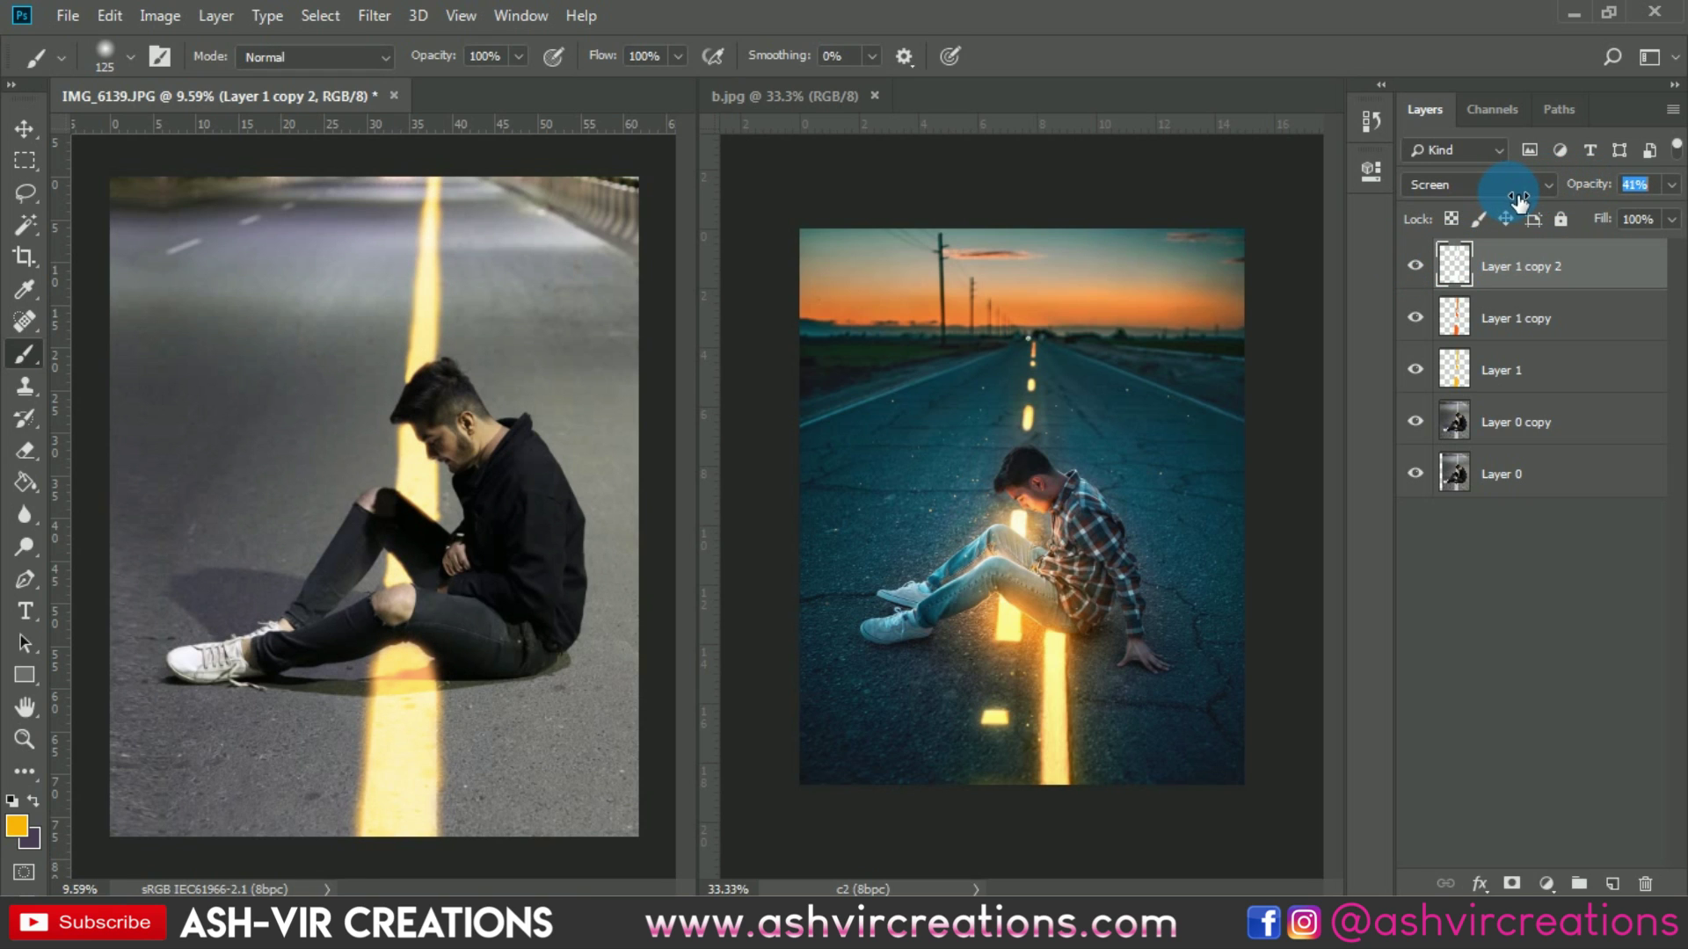
left_click(1410, 276)
left_click(1409, 276)
Erase the edges of the white glow along the line above the head with a soft 400 px eraser at 74% opacity
left_click(26, 447)
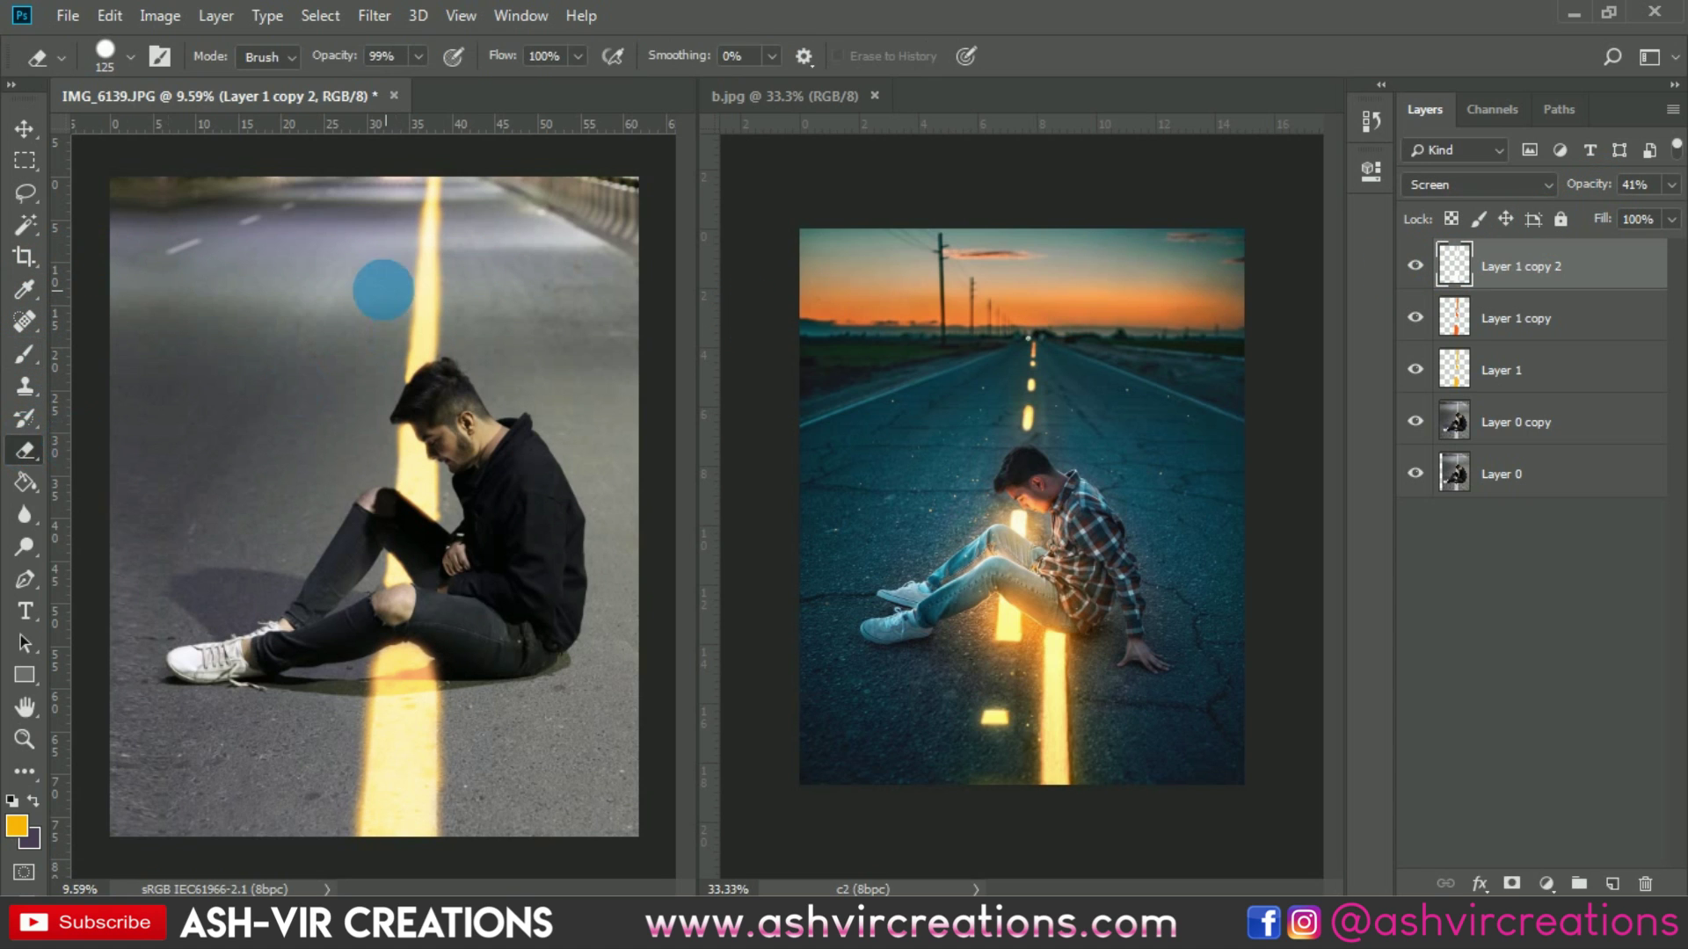
right_click(437, 268)
double_click(563, 514)
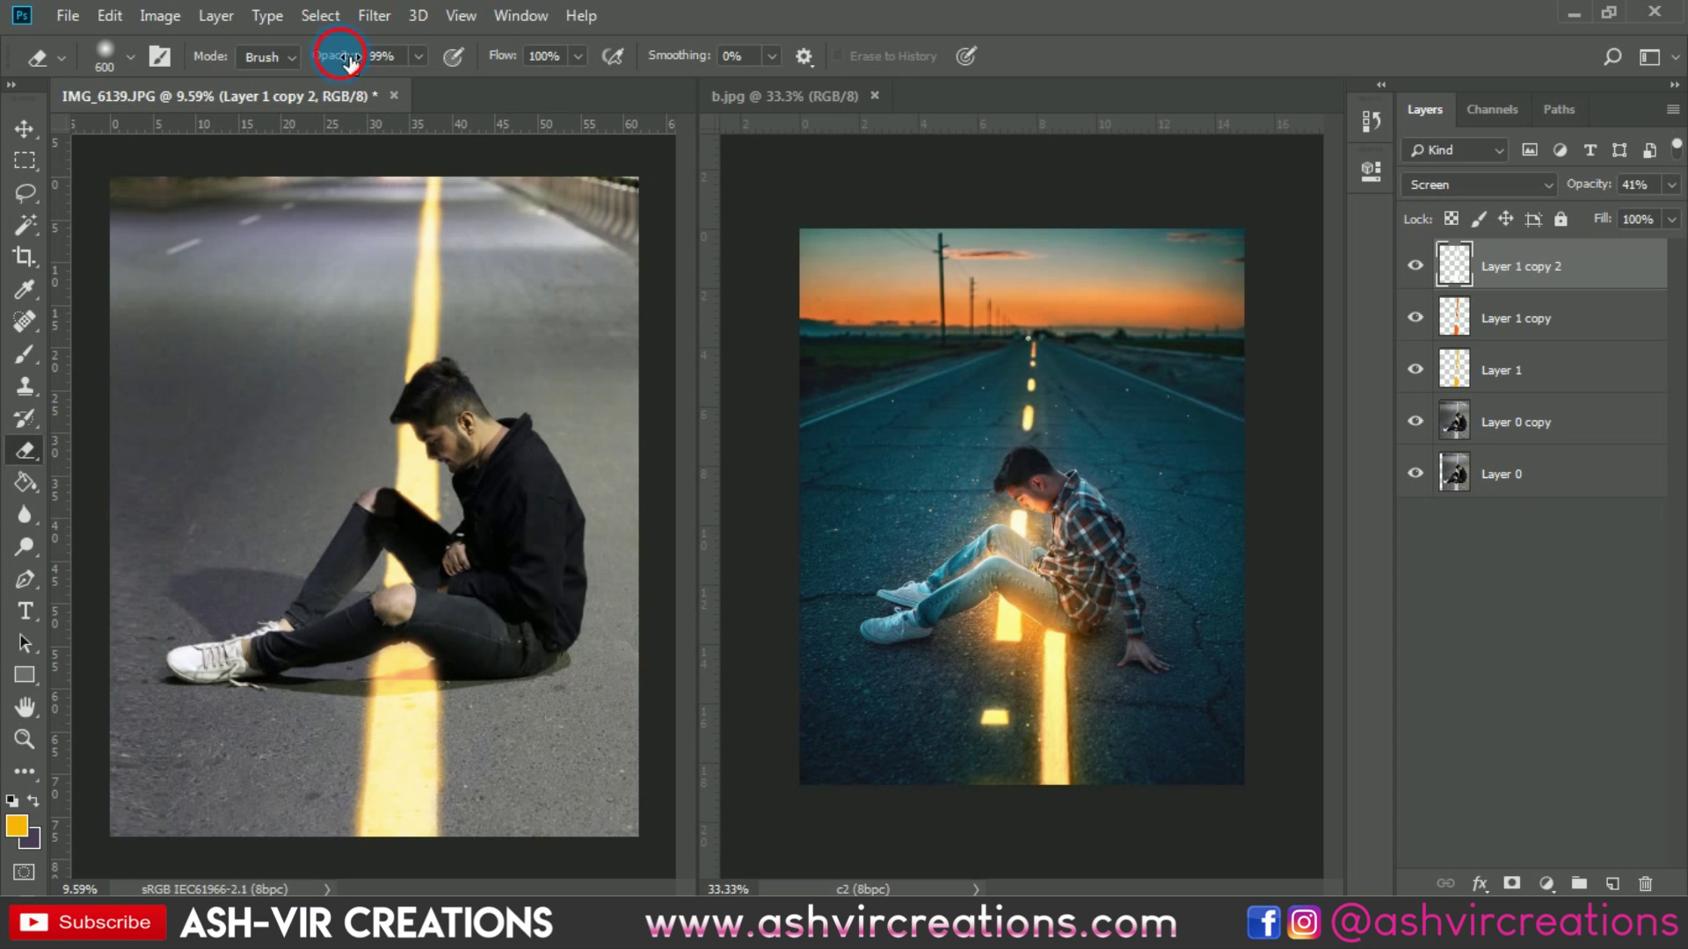
key("bracketleft")
left_click_drag(409, 193, 403, 393)
left_click_drag(448, 215, 445, 351)
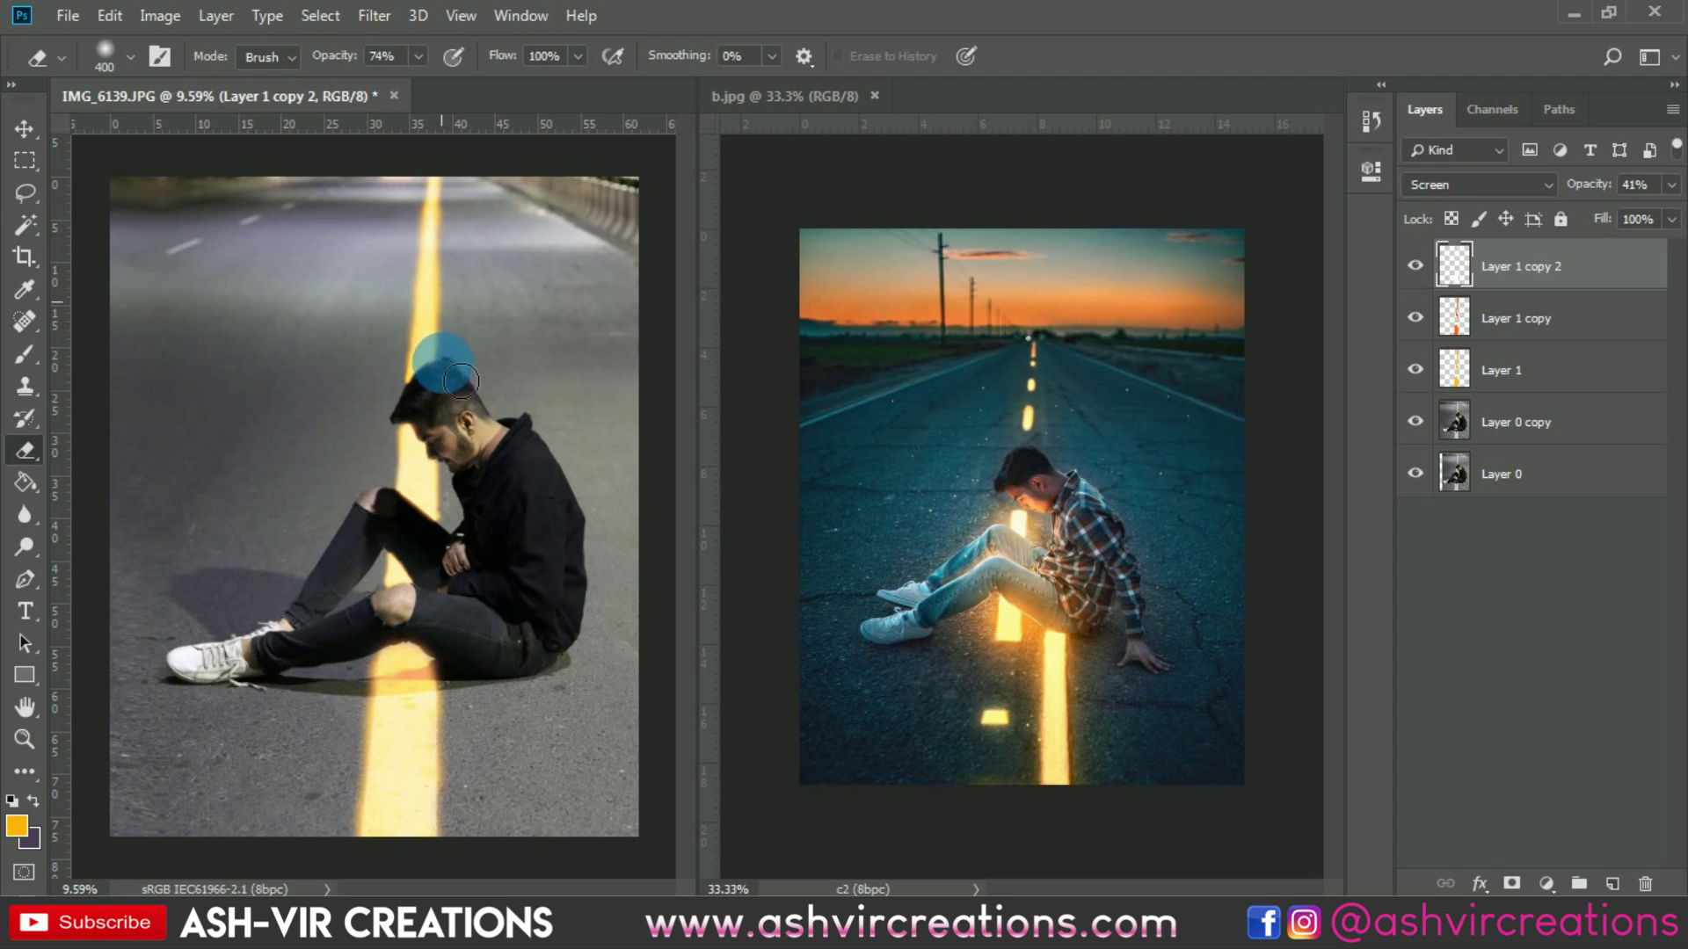
Erase the glow's edges down to the photo's lower edge with the eraser enlarged to 500 and 600, and compare the layer's effect
key("bracketright")
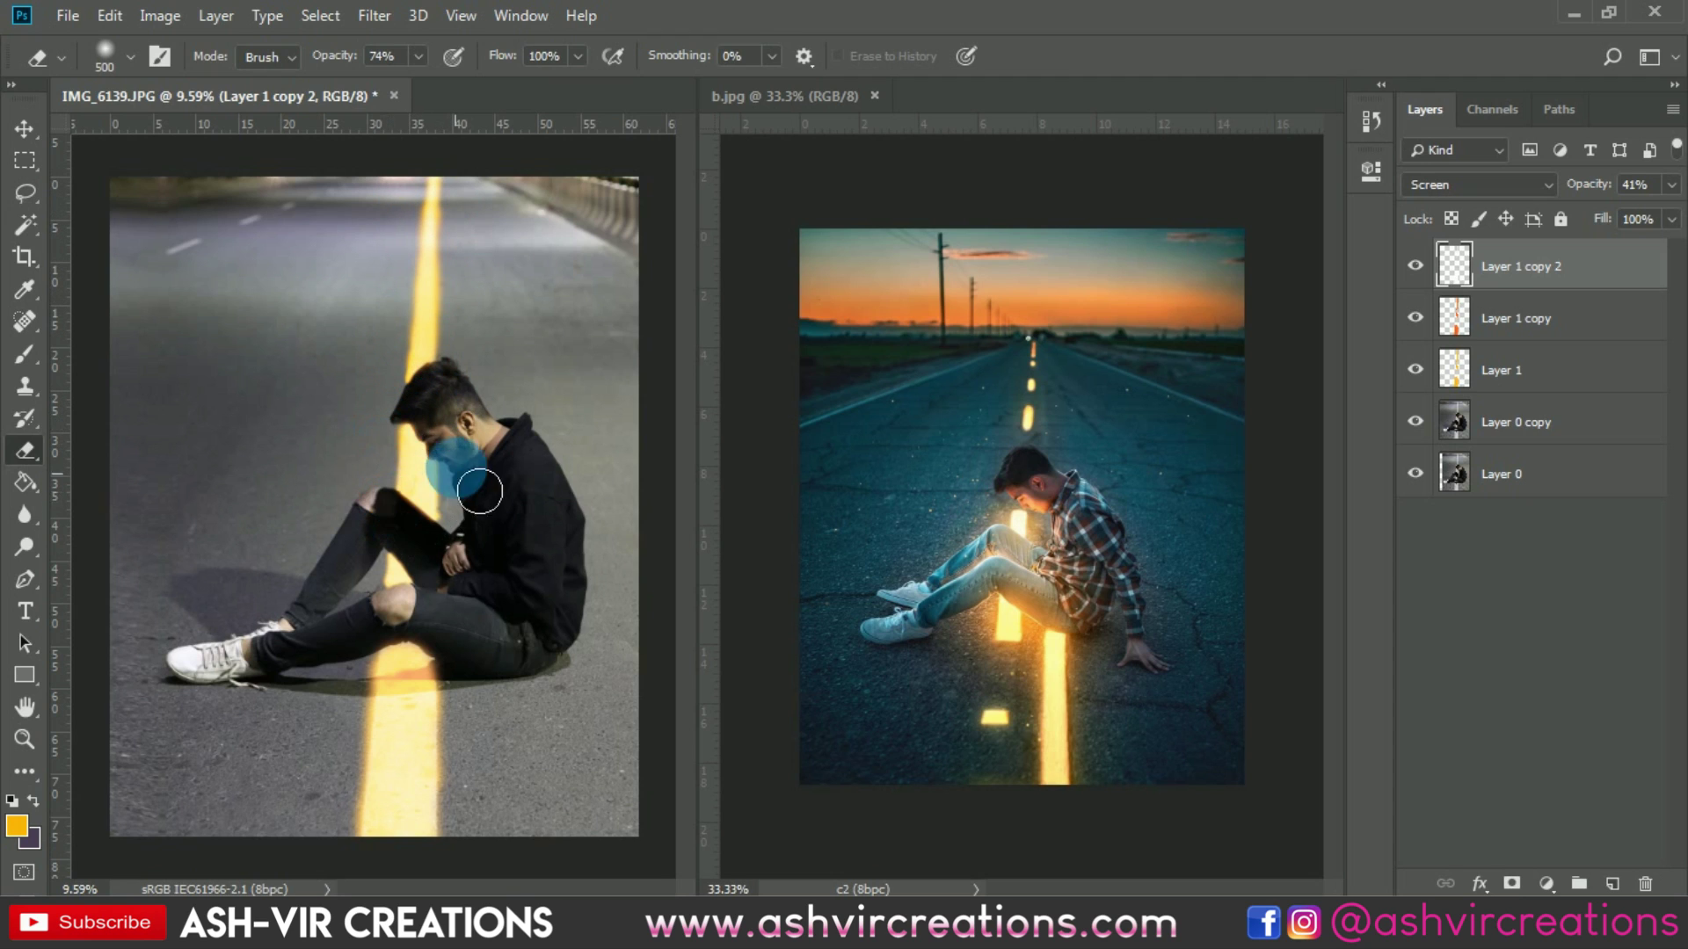
key("bracketleft")
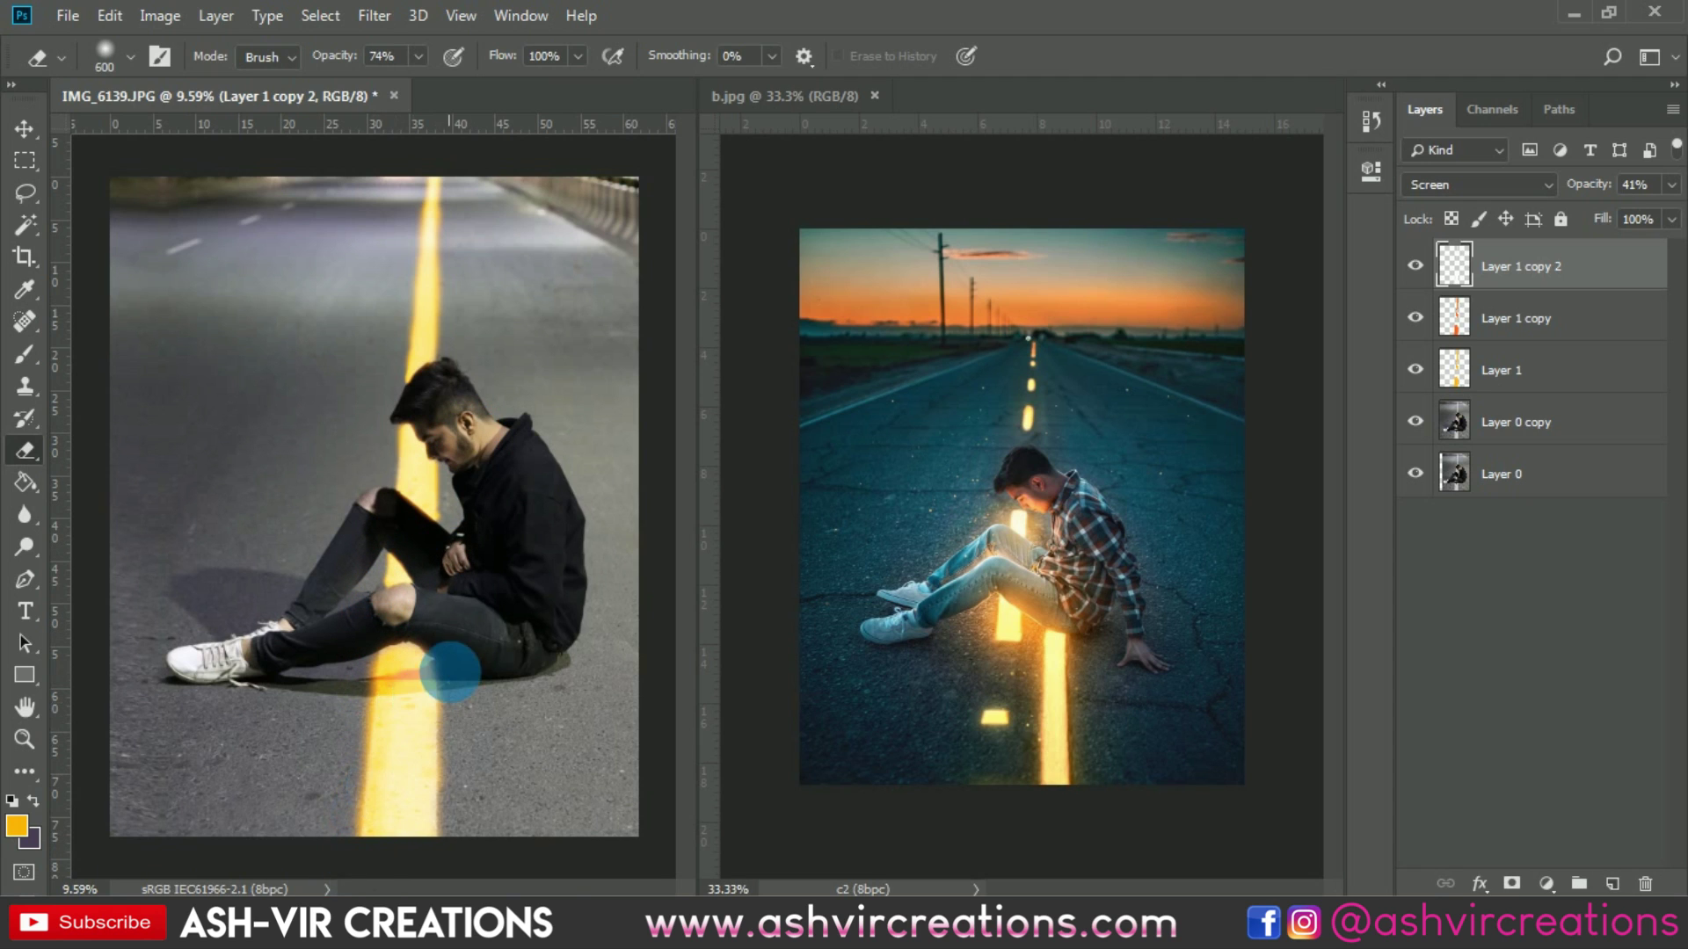
key("bracketright")
key("bracketright")
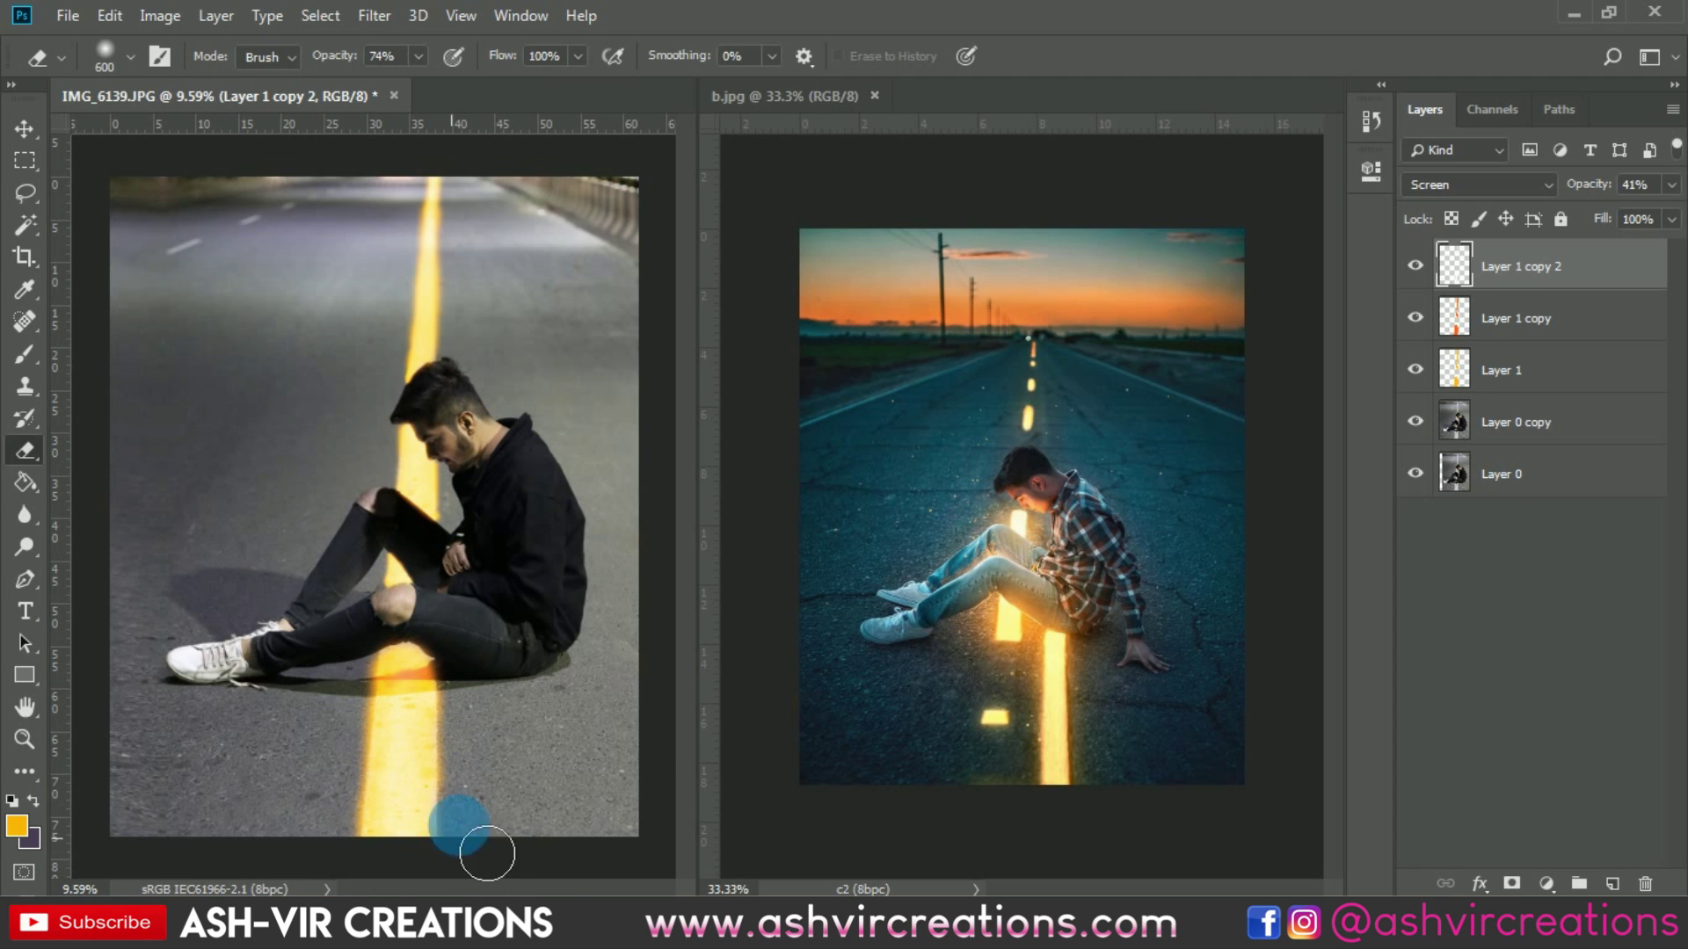
left_click(1426, 263)
left_click(1426, 264)
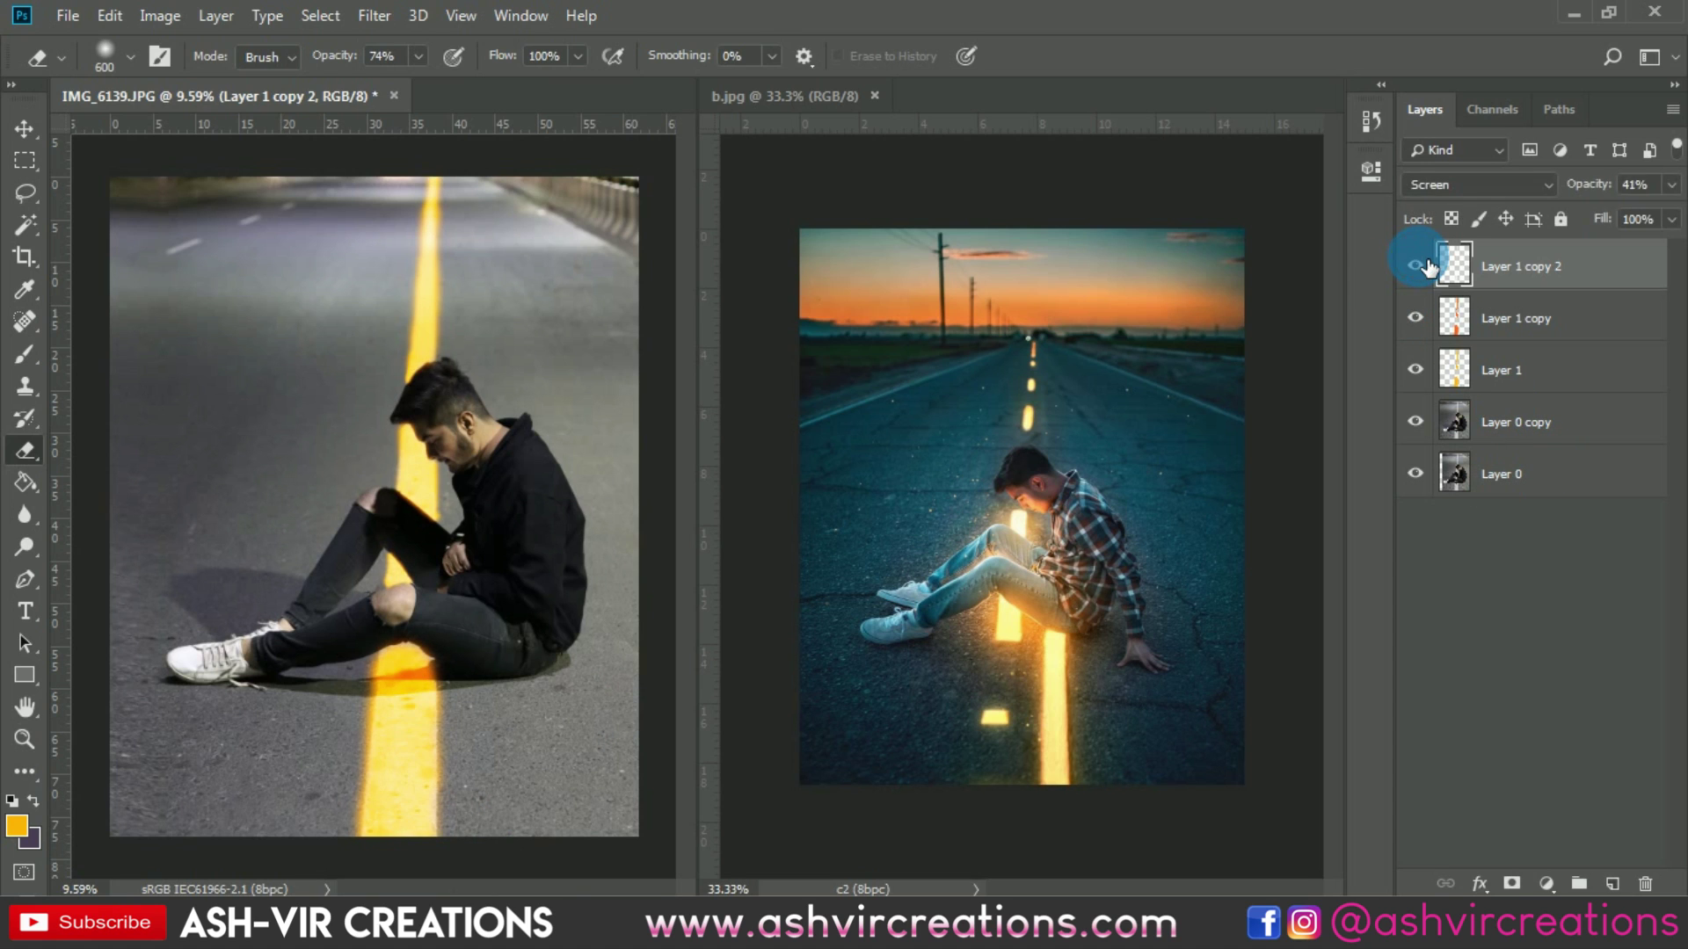
left_click(1426, 263)
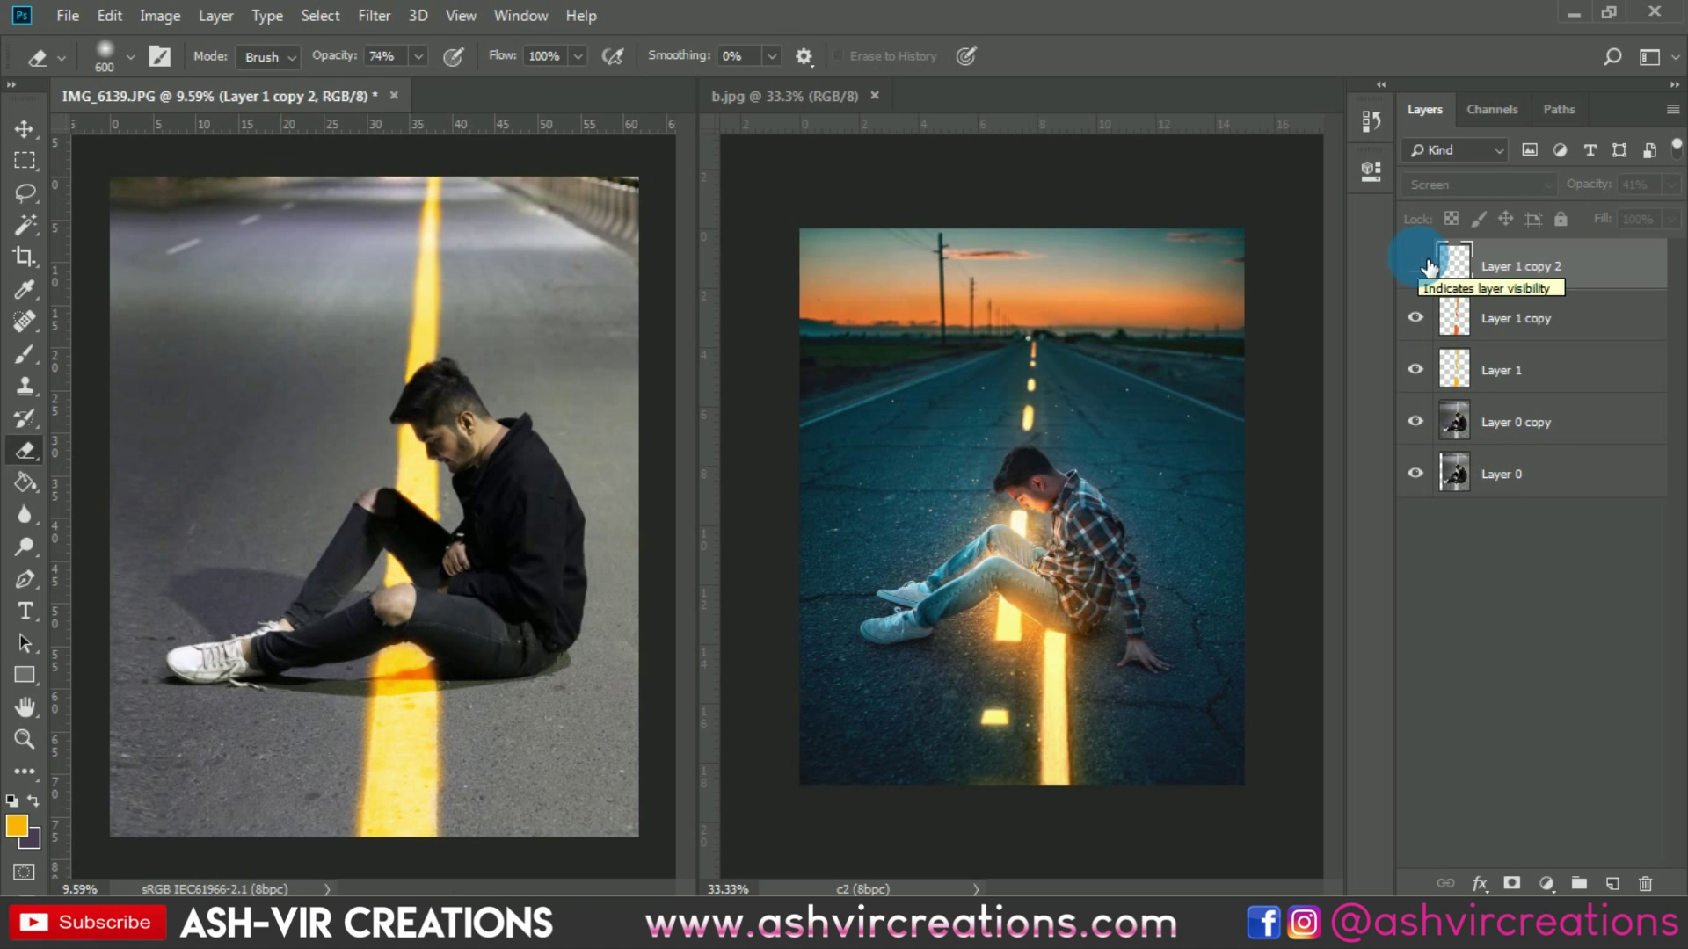
left_click(1417, 266)
Select the man's head, face and jacket collar on Layer 0 copy with the Quick Selection tool
key("ctrl+minus")
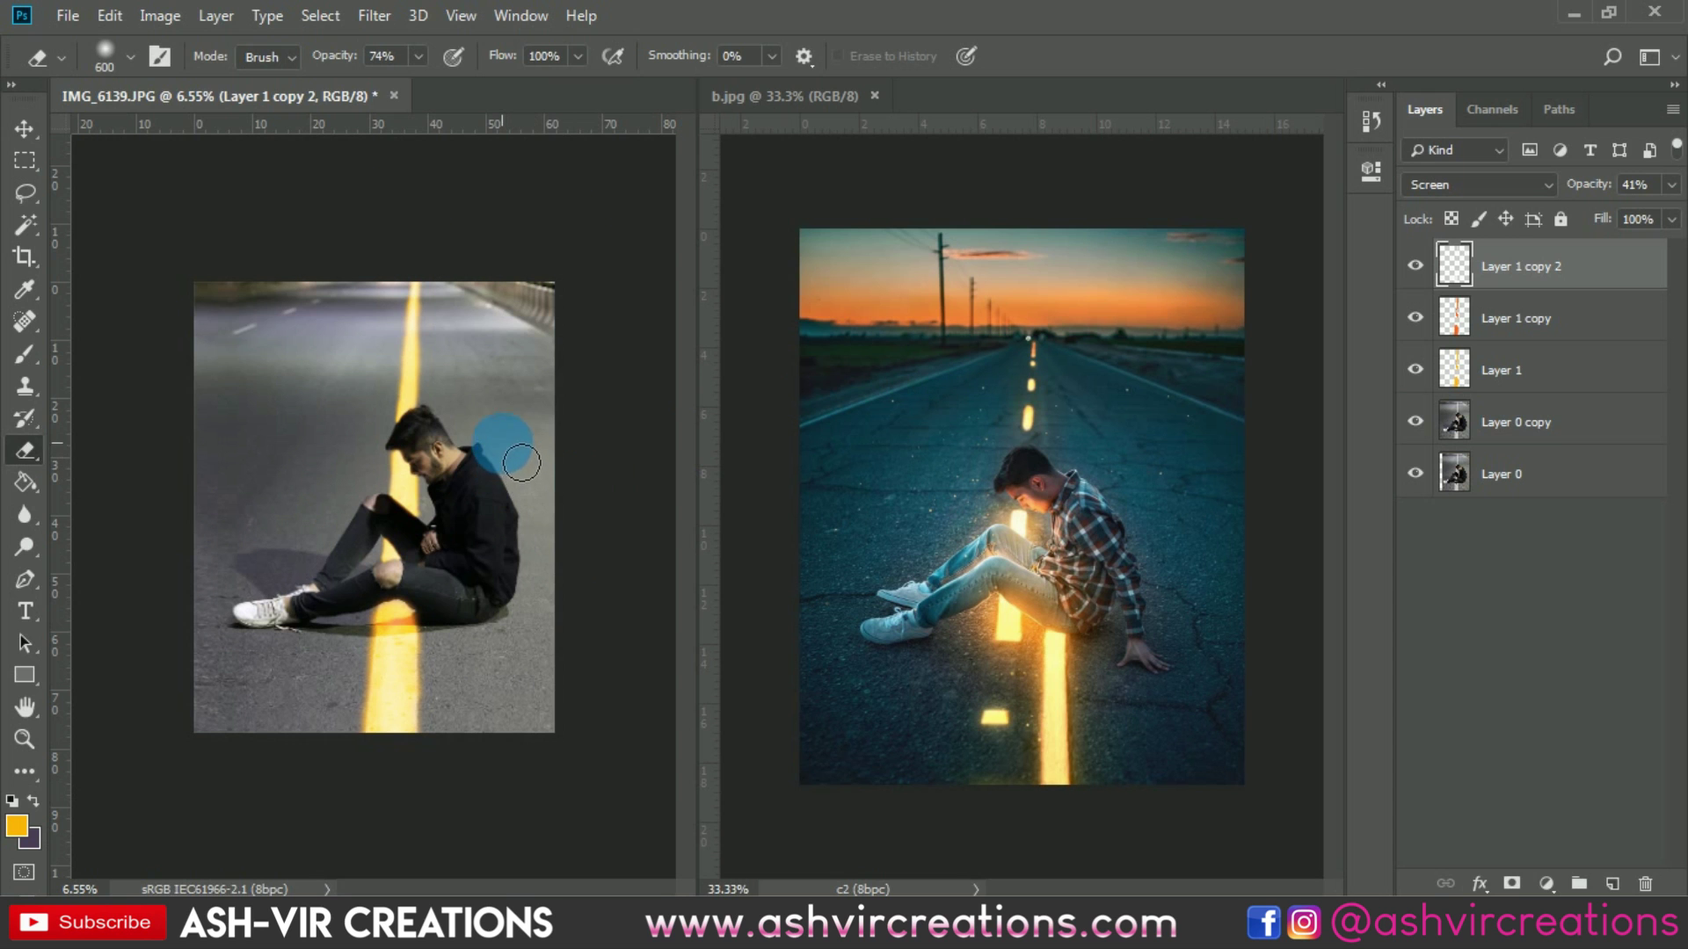
scroll(444, 439, "up", 5)
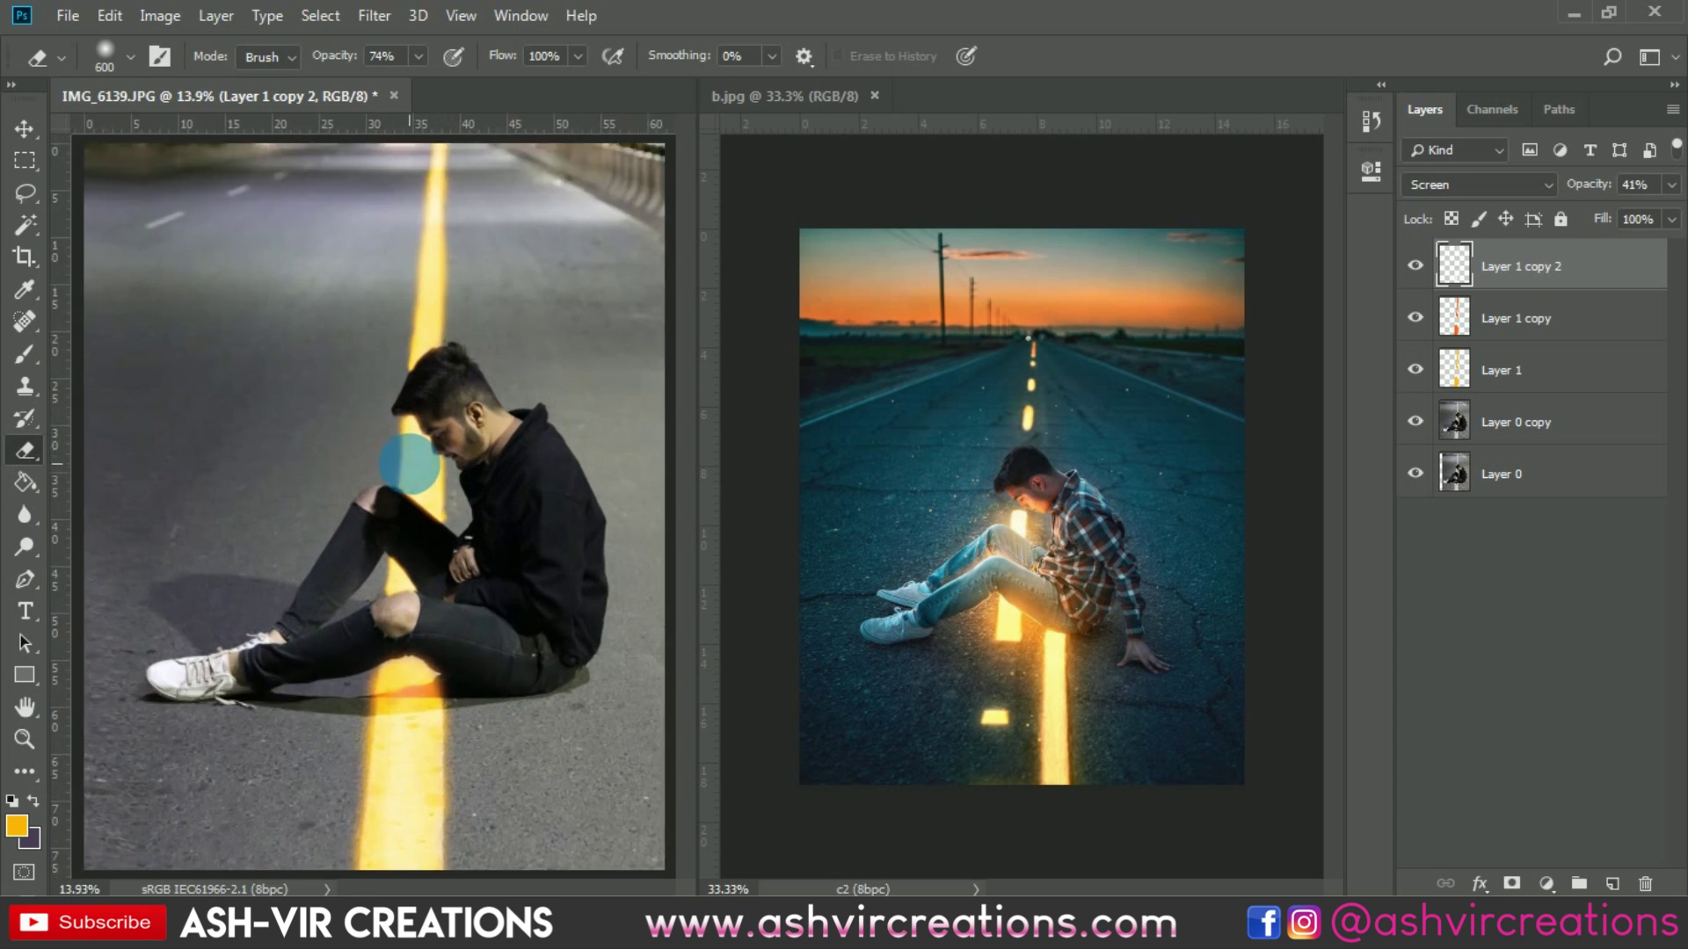
scroll(409, 463, "up", 2)
scroll(566, 508, "up", 2)
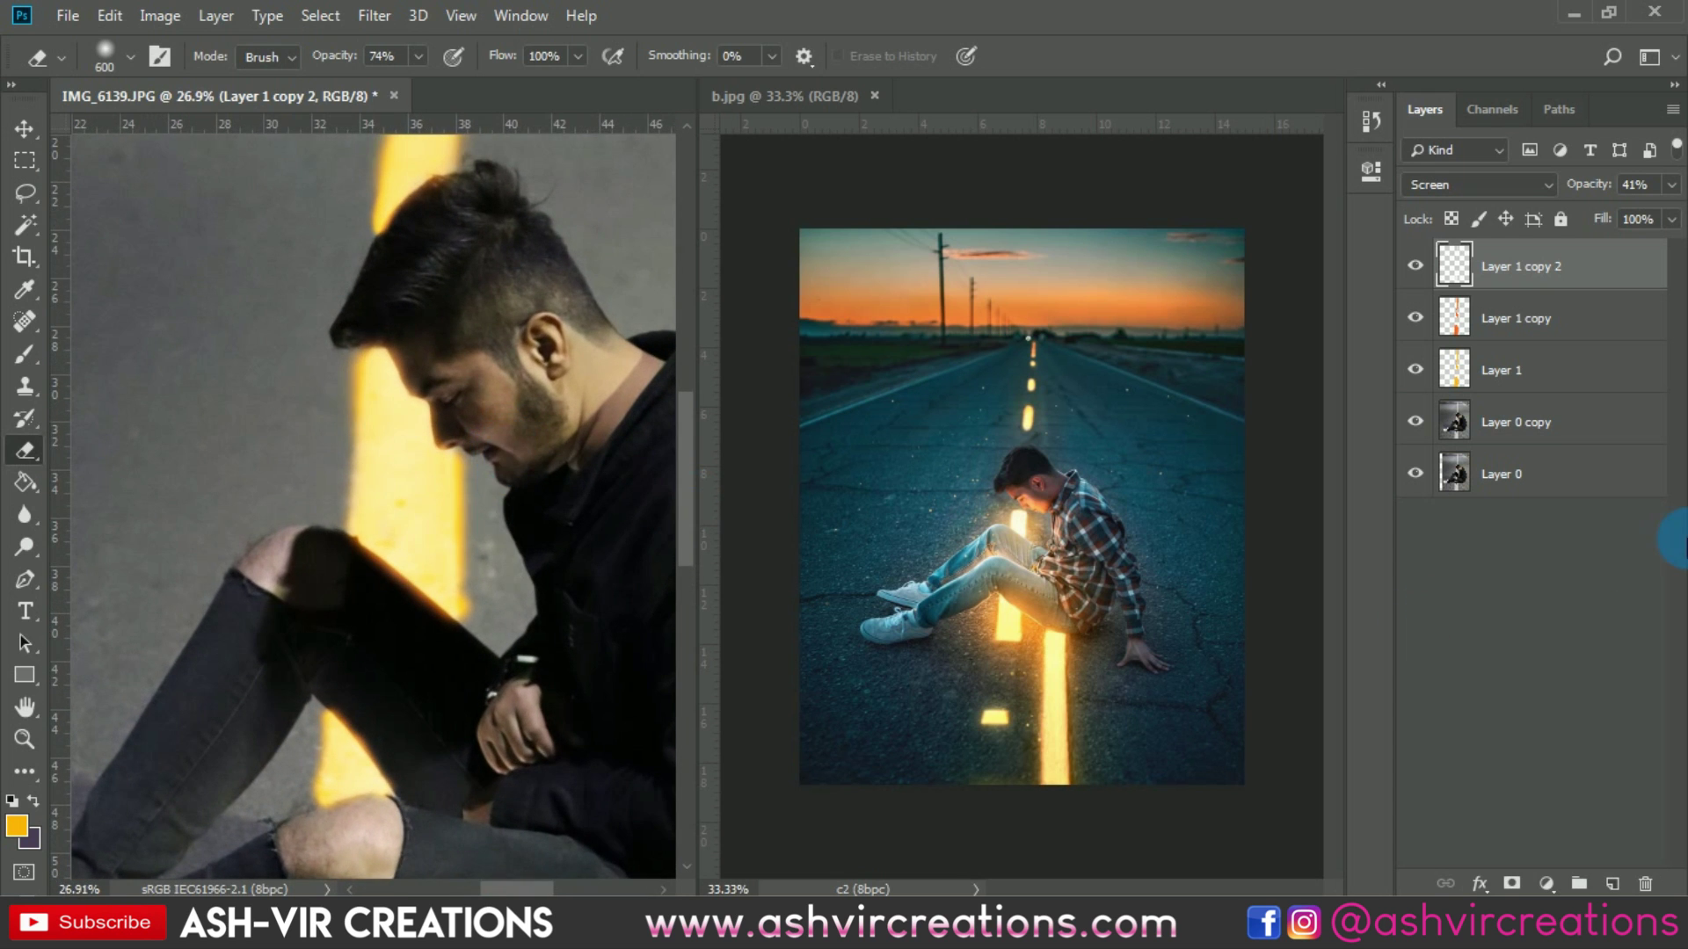
left_click(1565, 426)
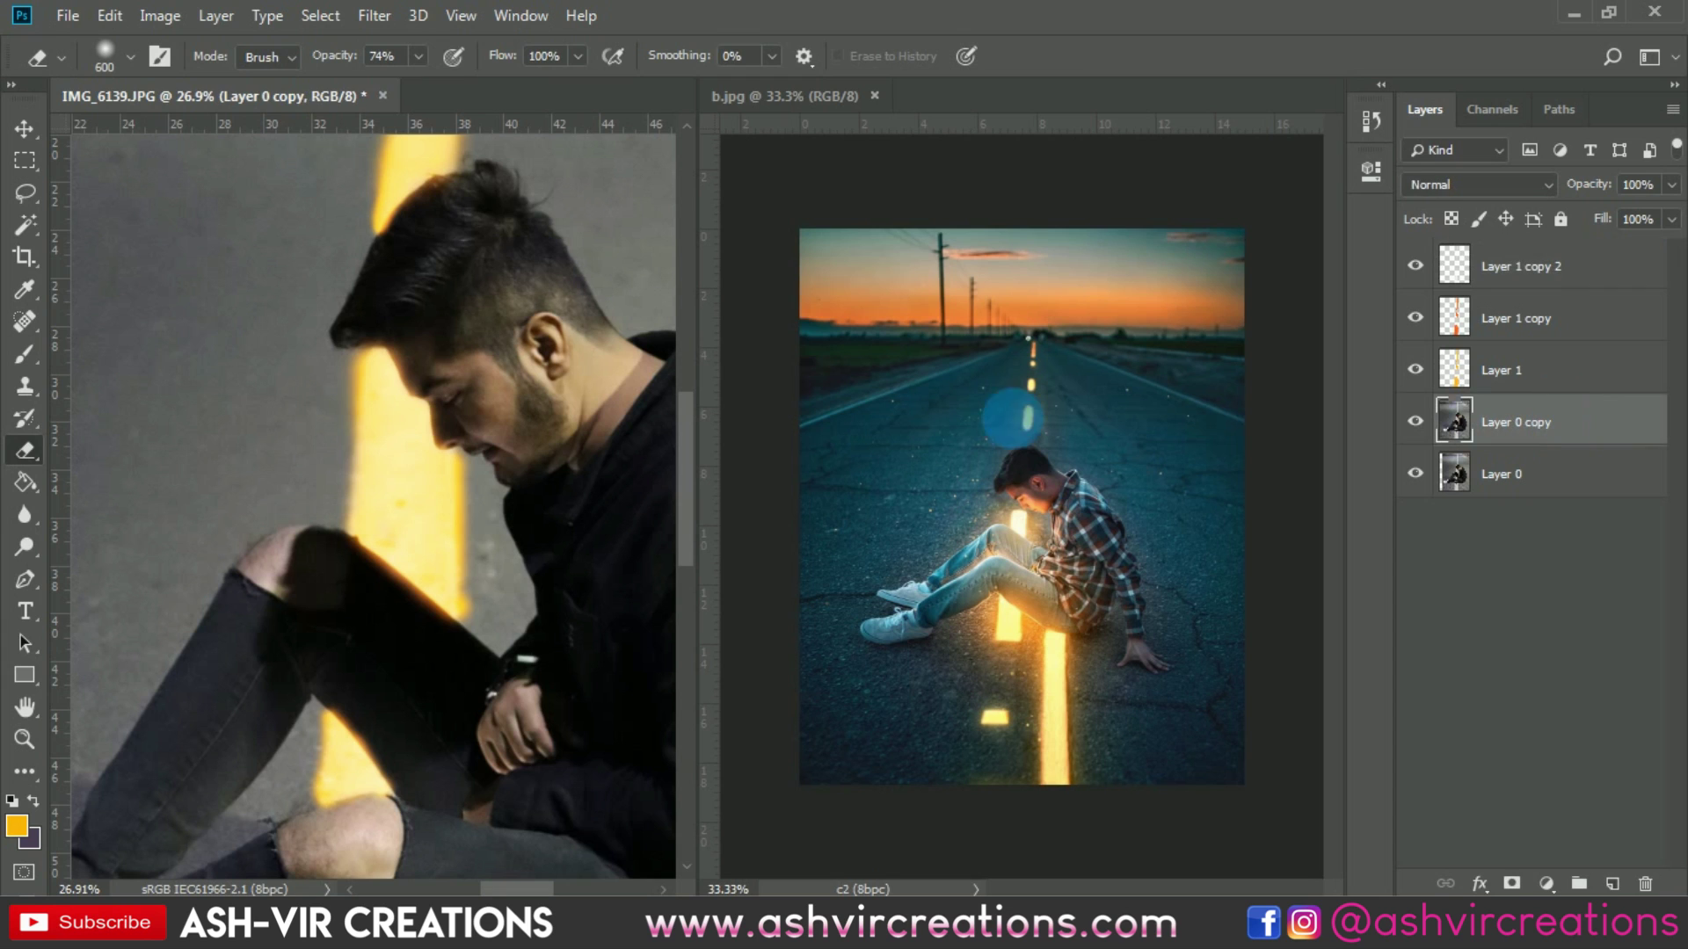
left_click(26, 223)
left_click(97, 224)
left_click_drag(422, 340, 564, 476)
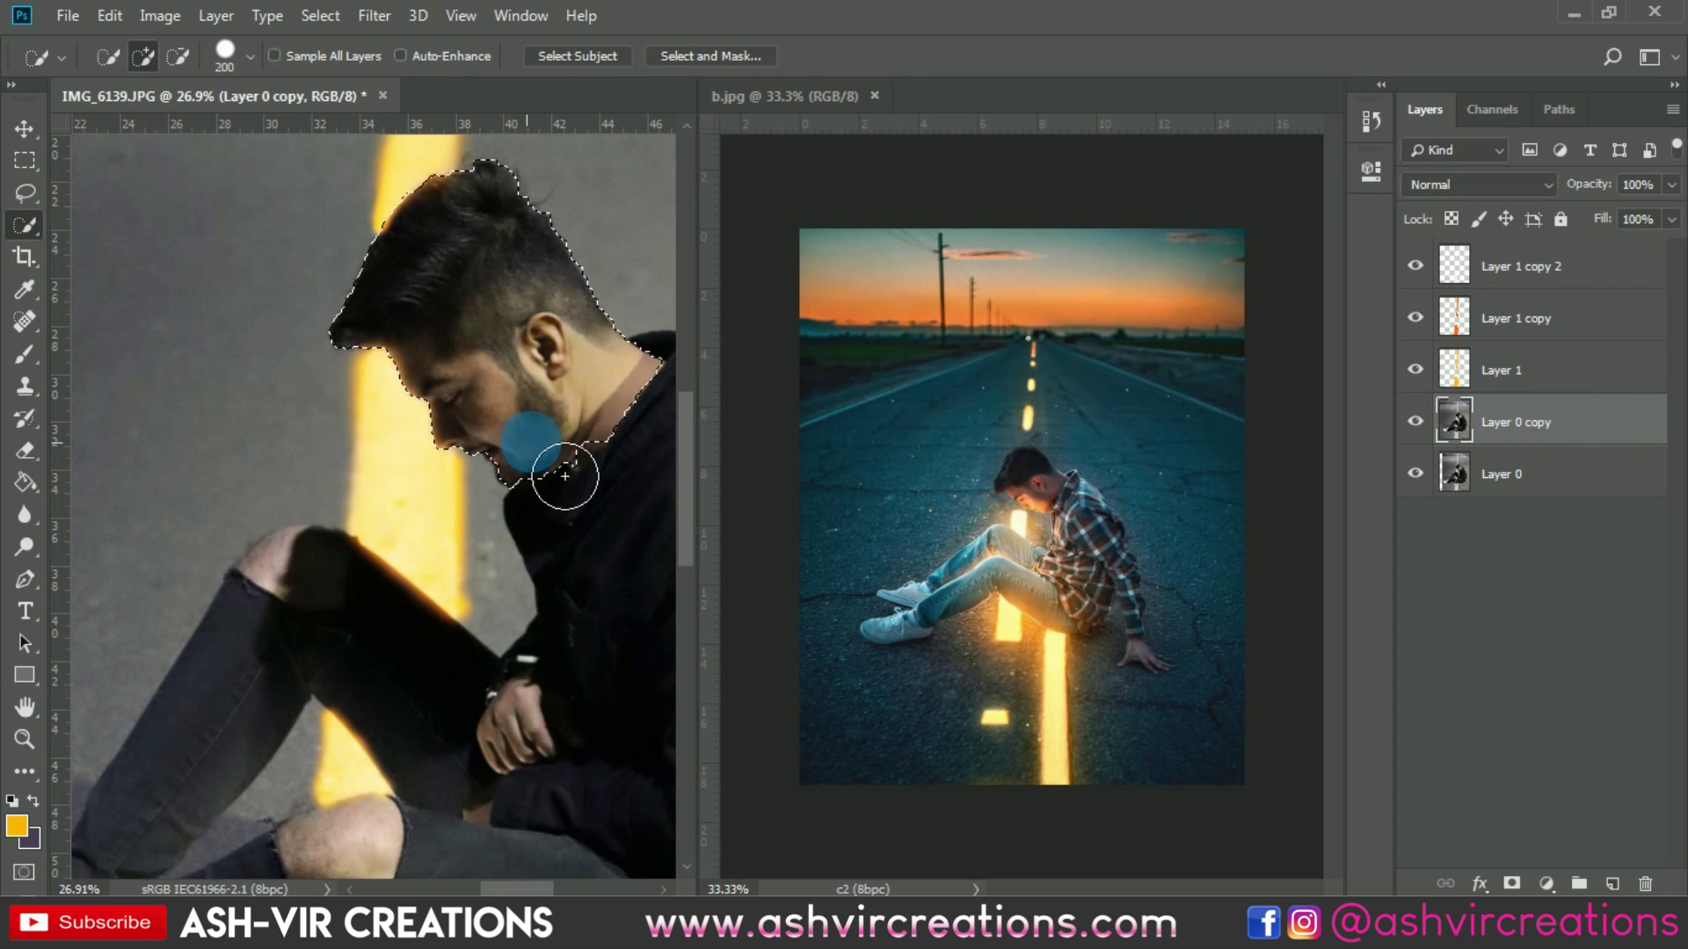
scroll(564, 476, "up", 3)
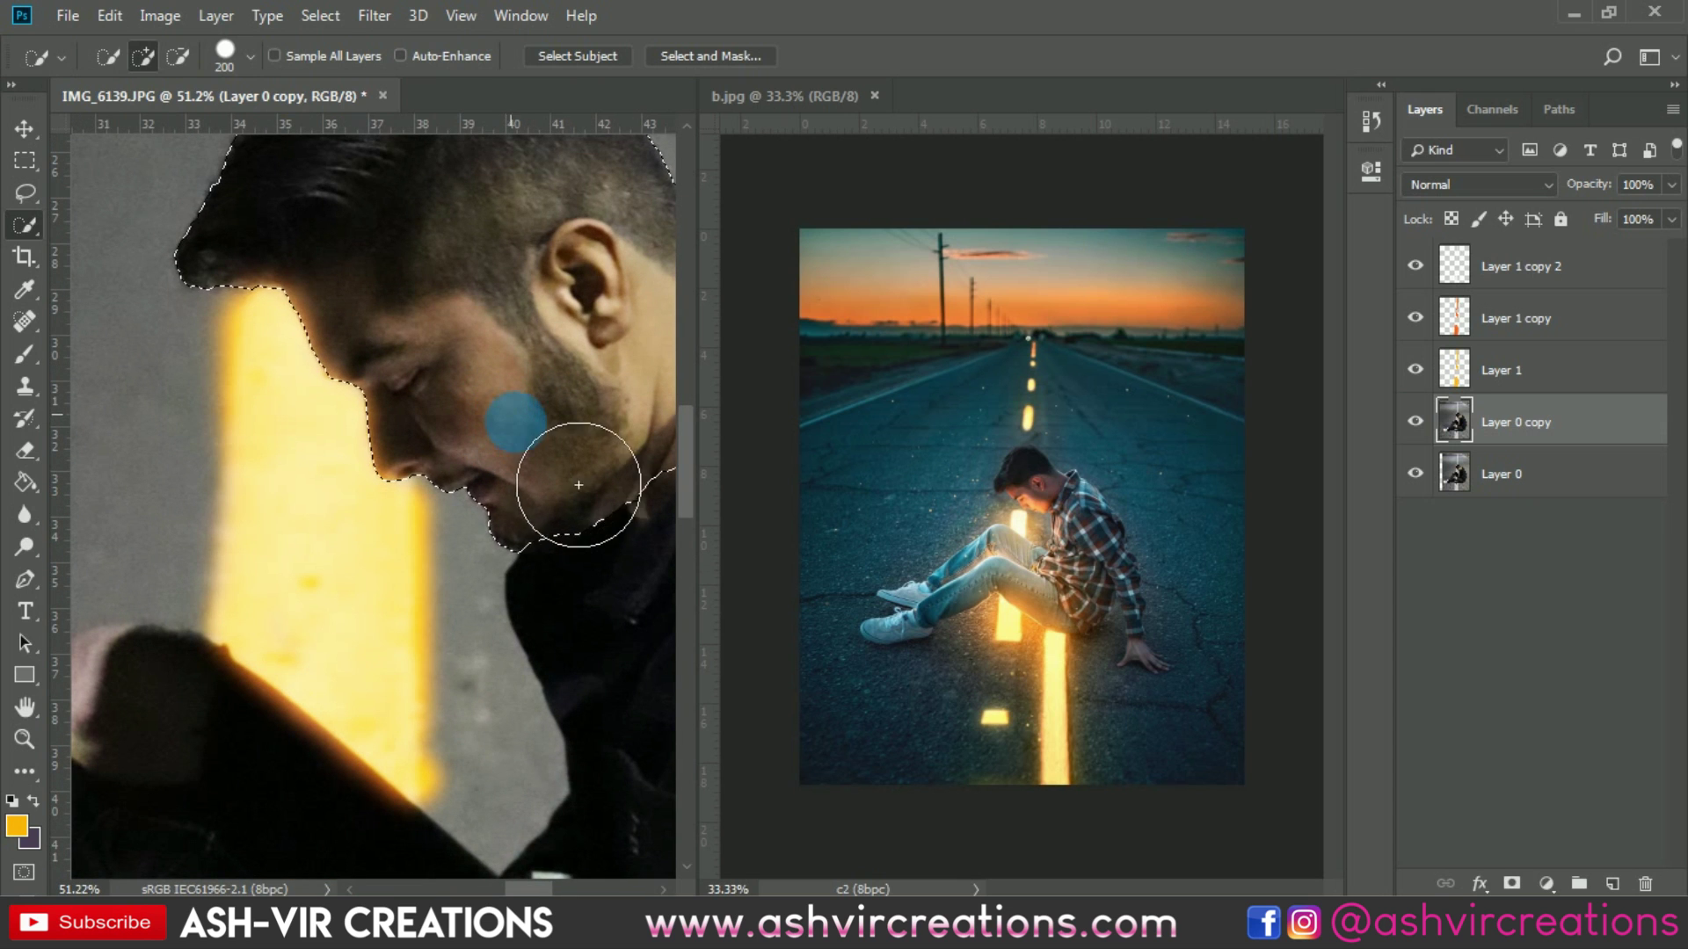
mouse_move(565, 553)
left_mouse_down()
mouse_move(584, 614)
mouse_move(599, 607)
left_mouse_up()
scroll(539, 421, "down", 1)
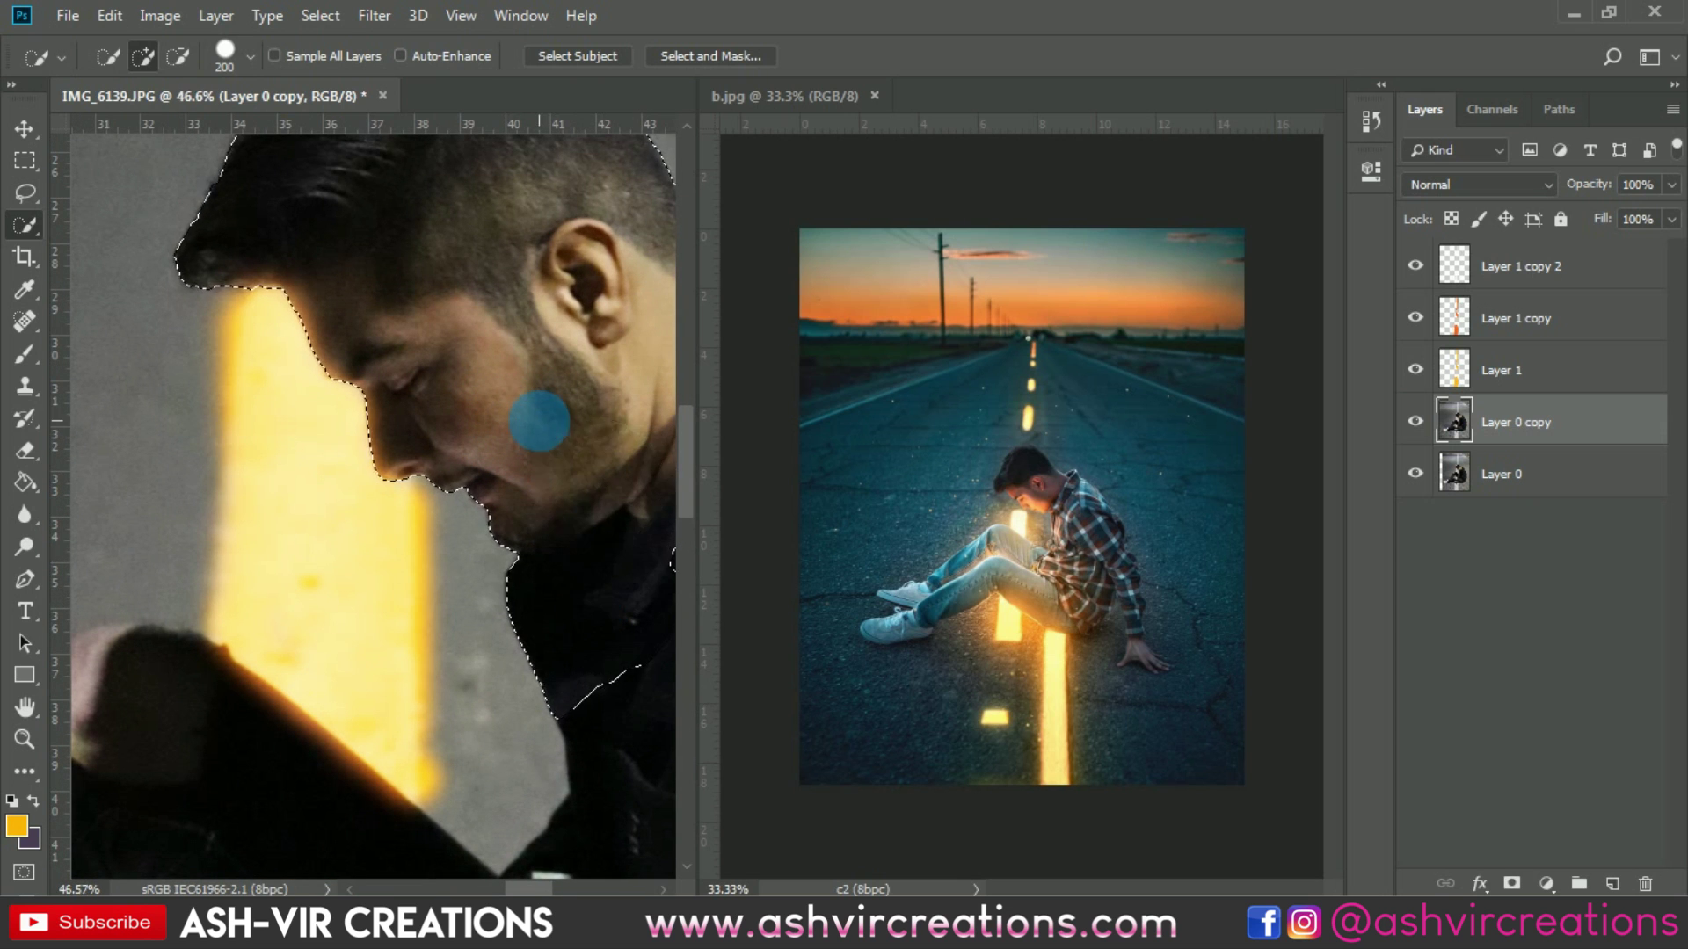
scroll(539, 420, "down", 1)
On a new layer above Layer 0 copy, paint orange-yellow light along the face and collar with a soft 300 to 500 px brush, and deselect
left_click(1614, 883)
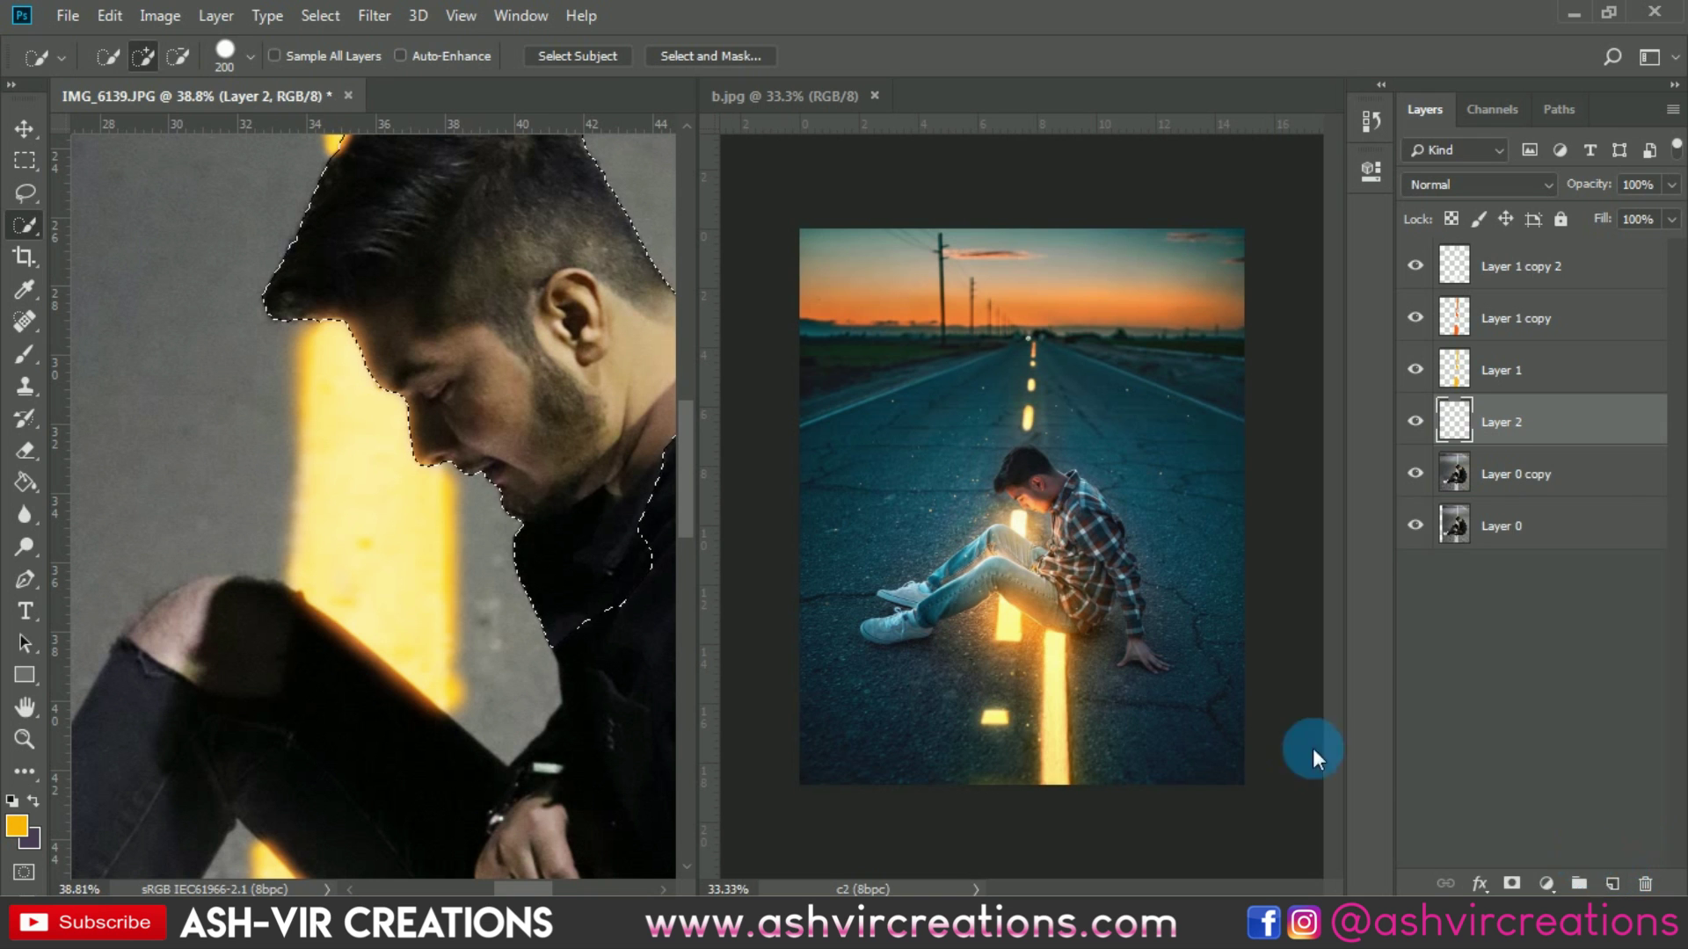
left_click(25, 355)
scroll(402, 463, "up", 3)
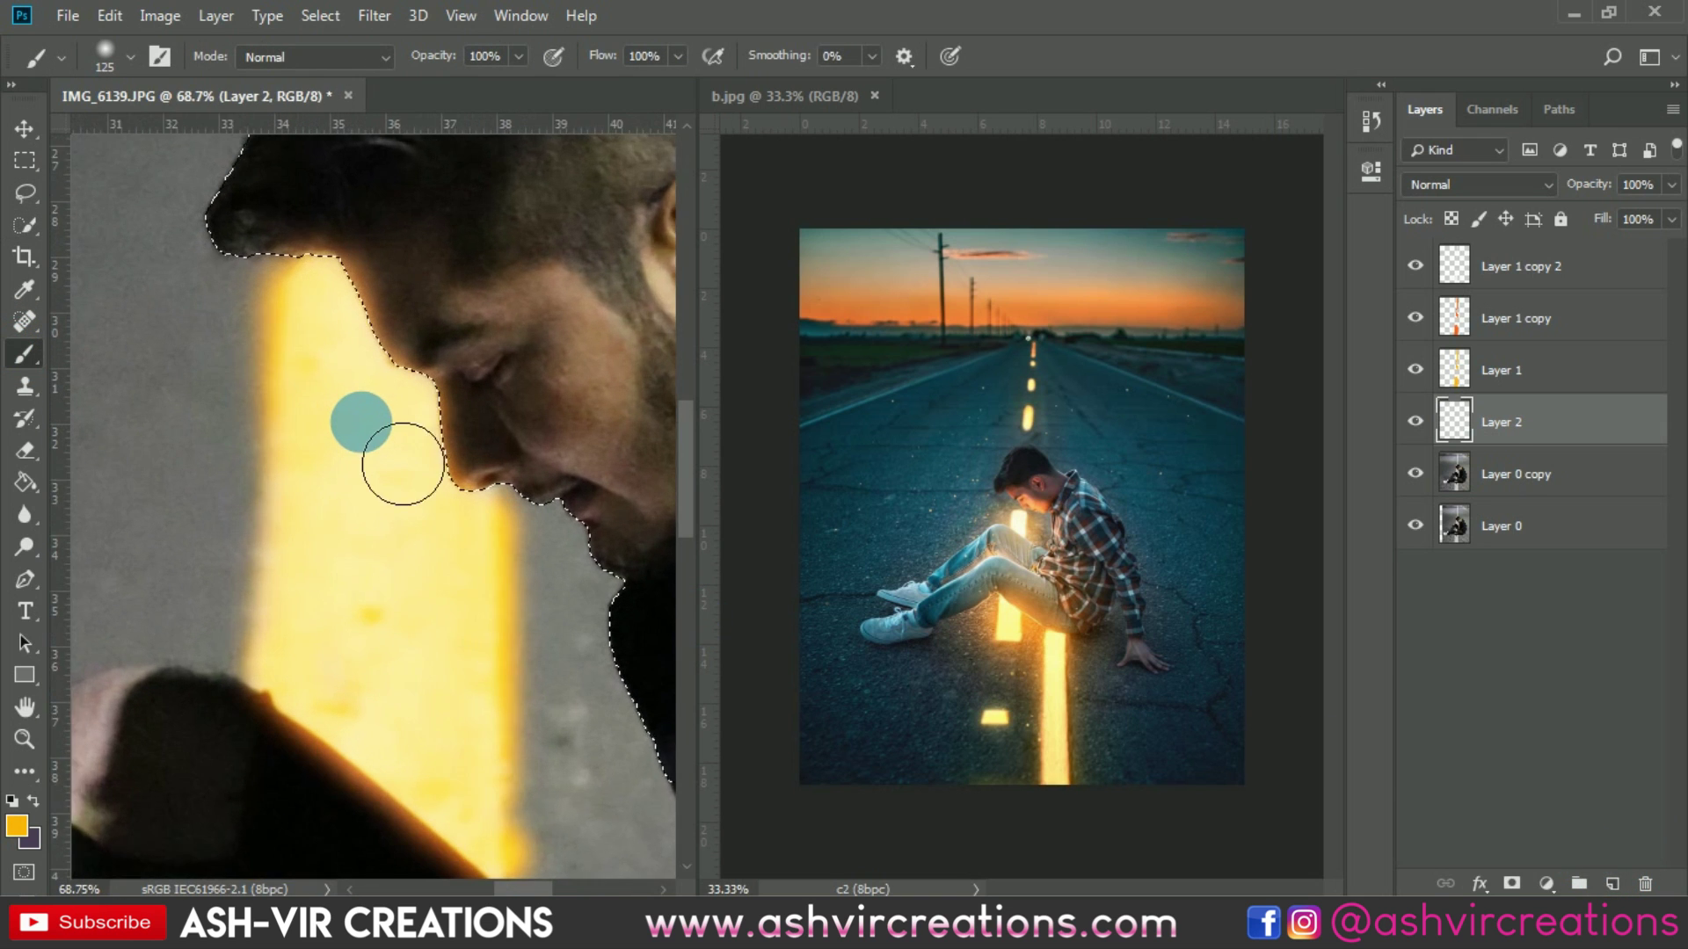
scroll(388, 452, "down", 2)
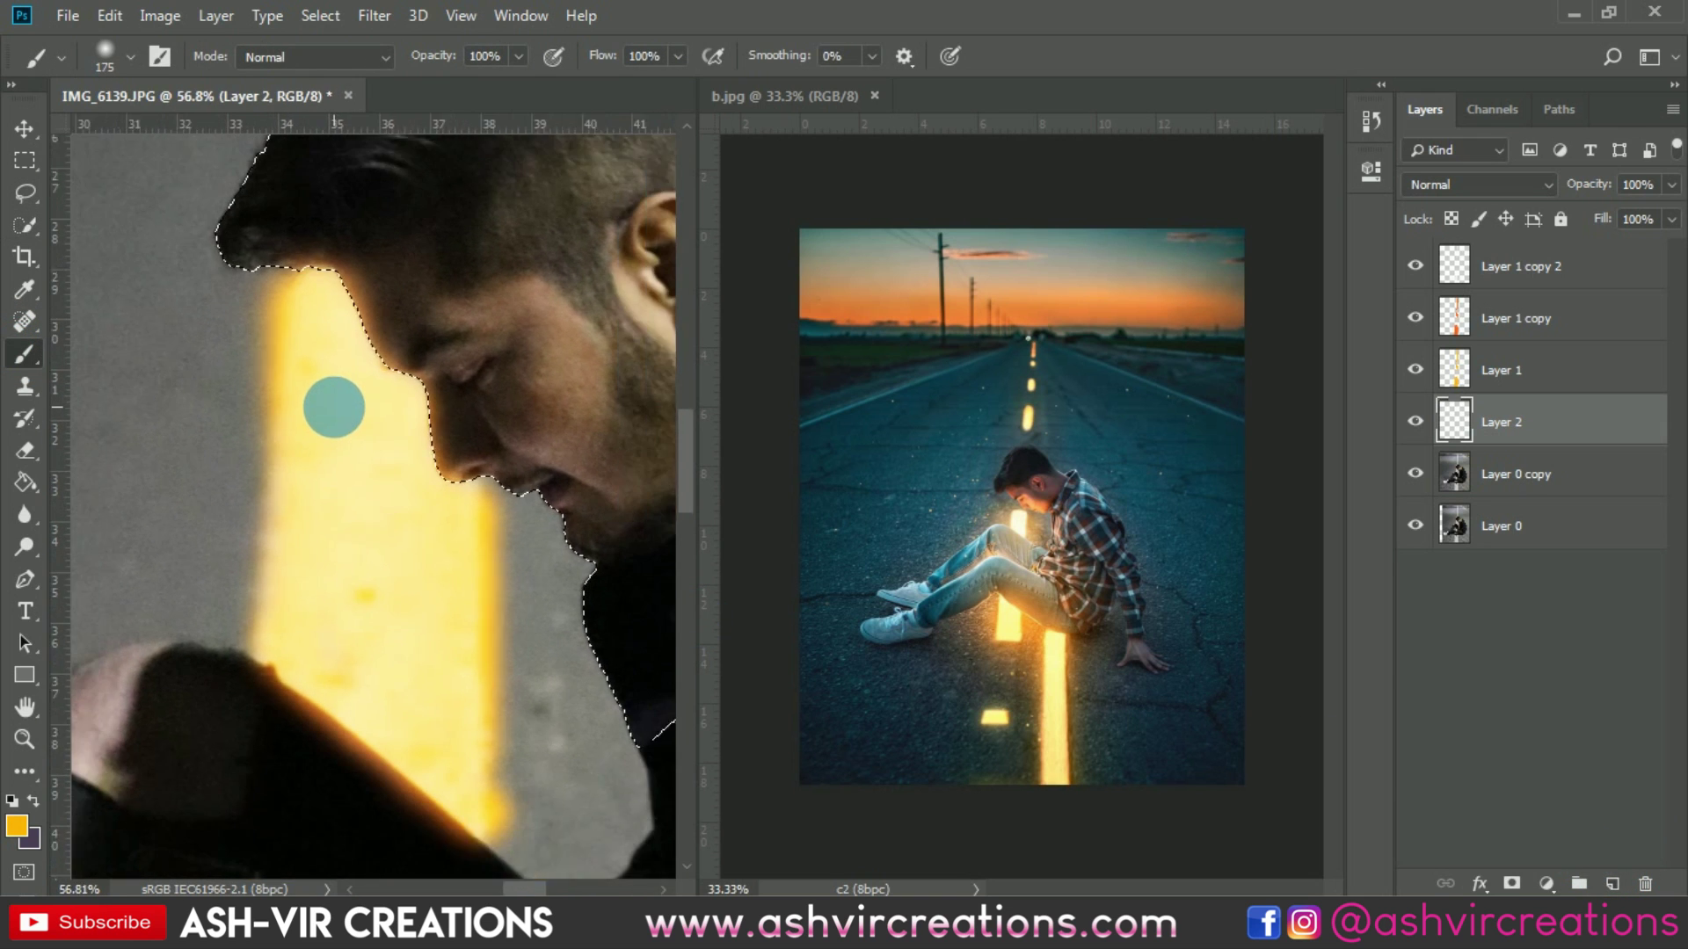
key("bracketright")
key("bracketright")
key("bracketright")
key("bracketright")
key("bracketright")
key("bracketright")
scroll(403, 502, "down", 3)
key("bracketleft")
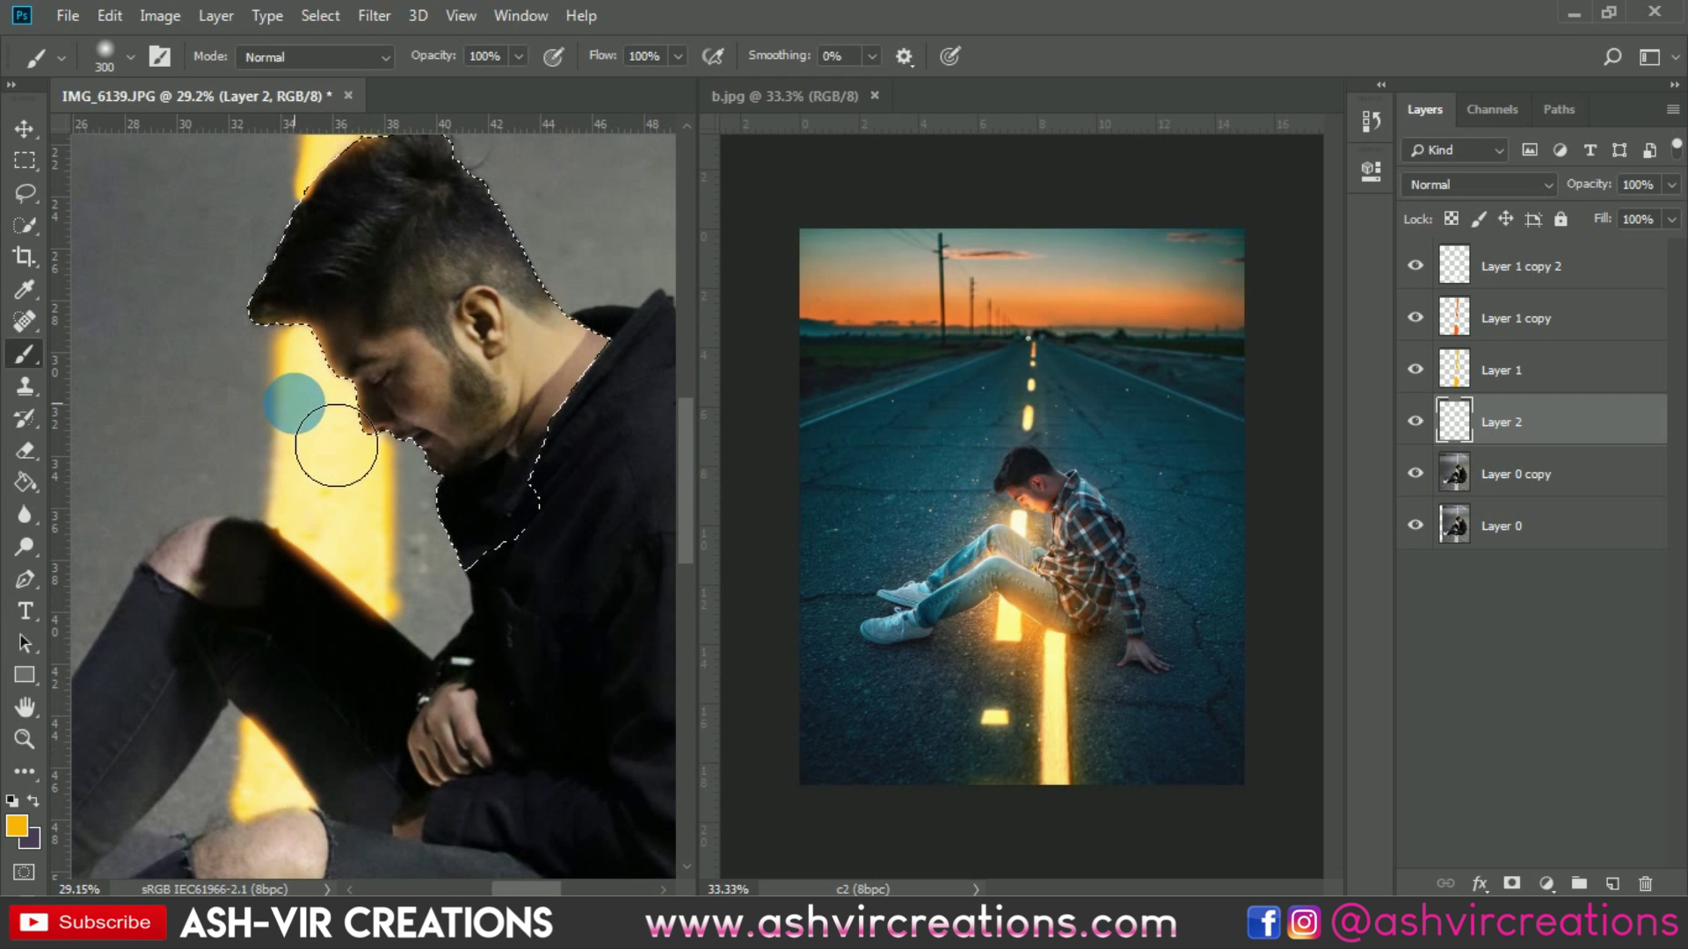
key("bracketright")
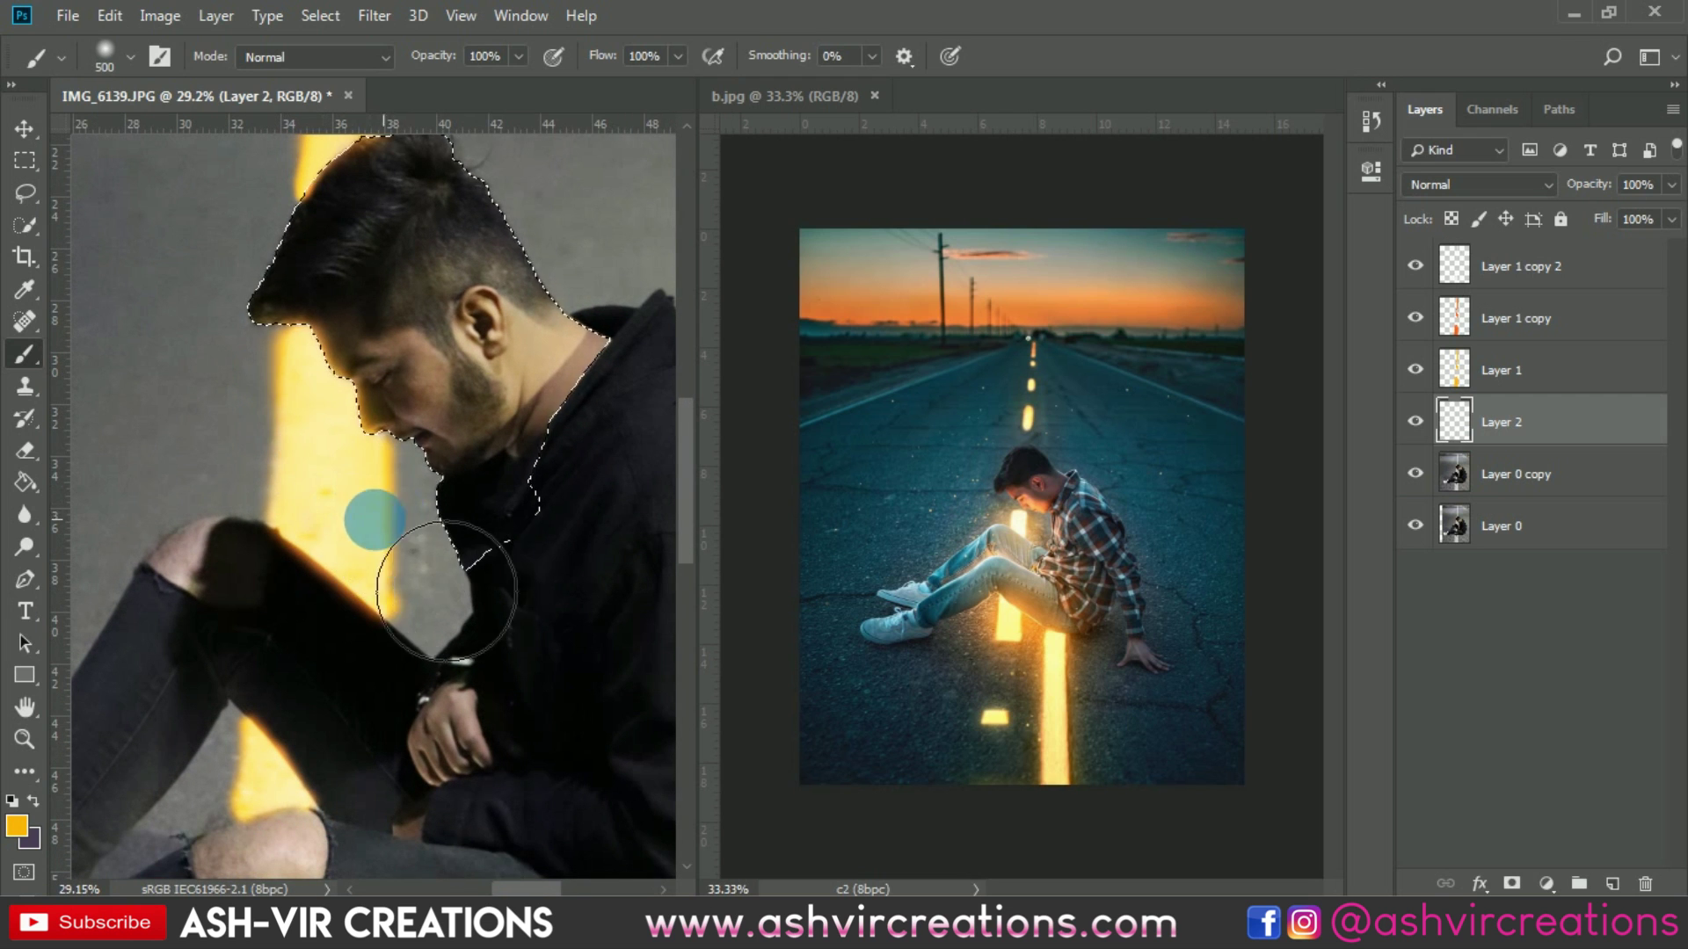
key("bracketleft")
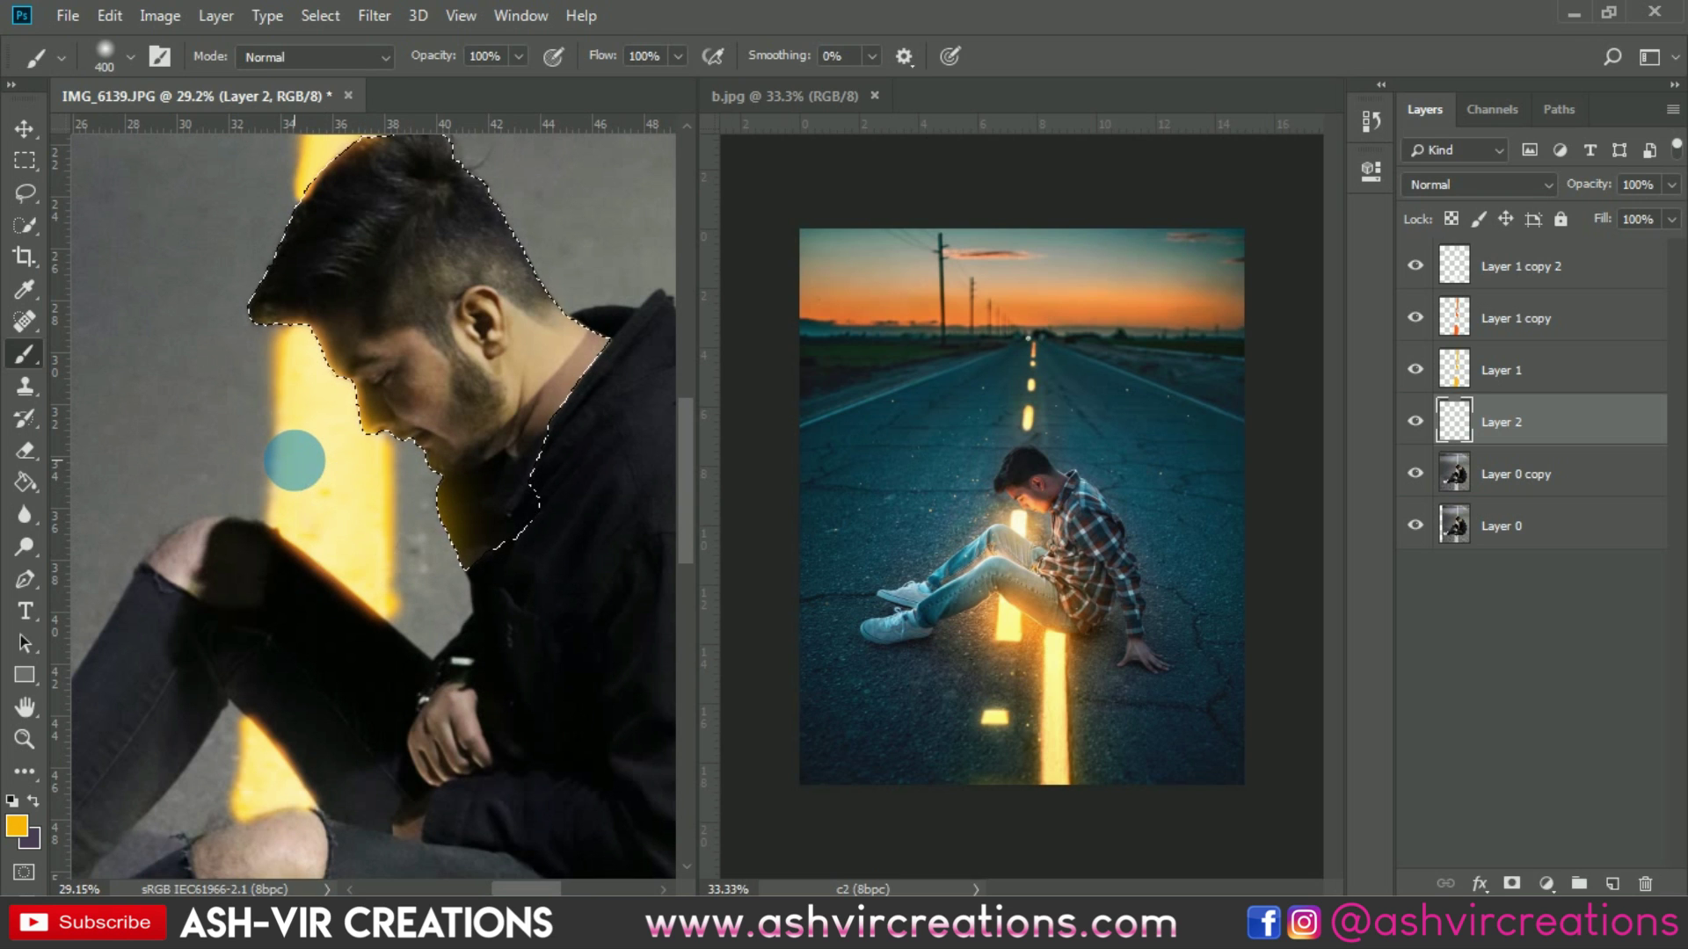
key("ctrl+d")
left_click(746, 534)
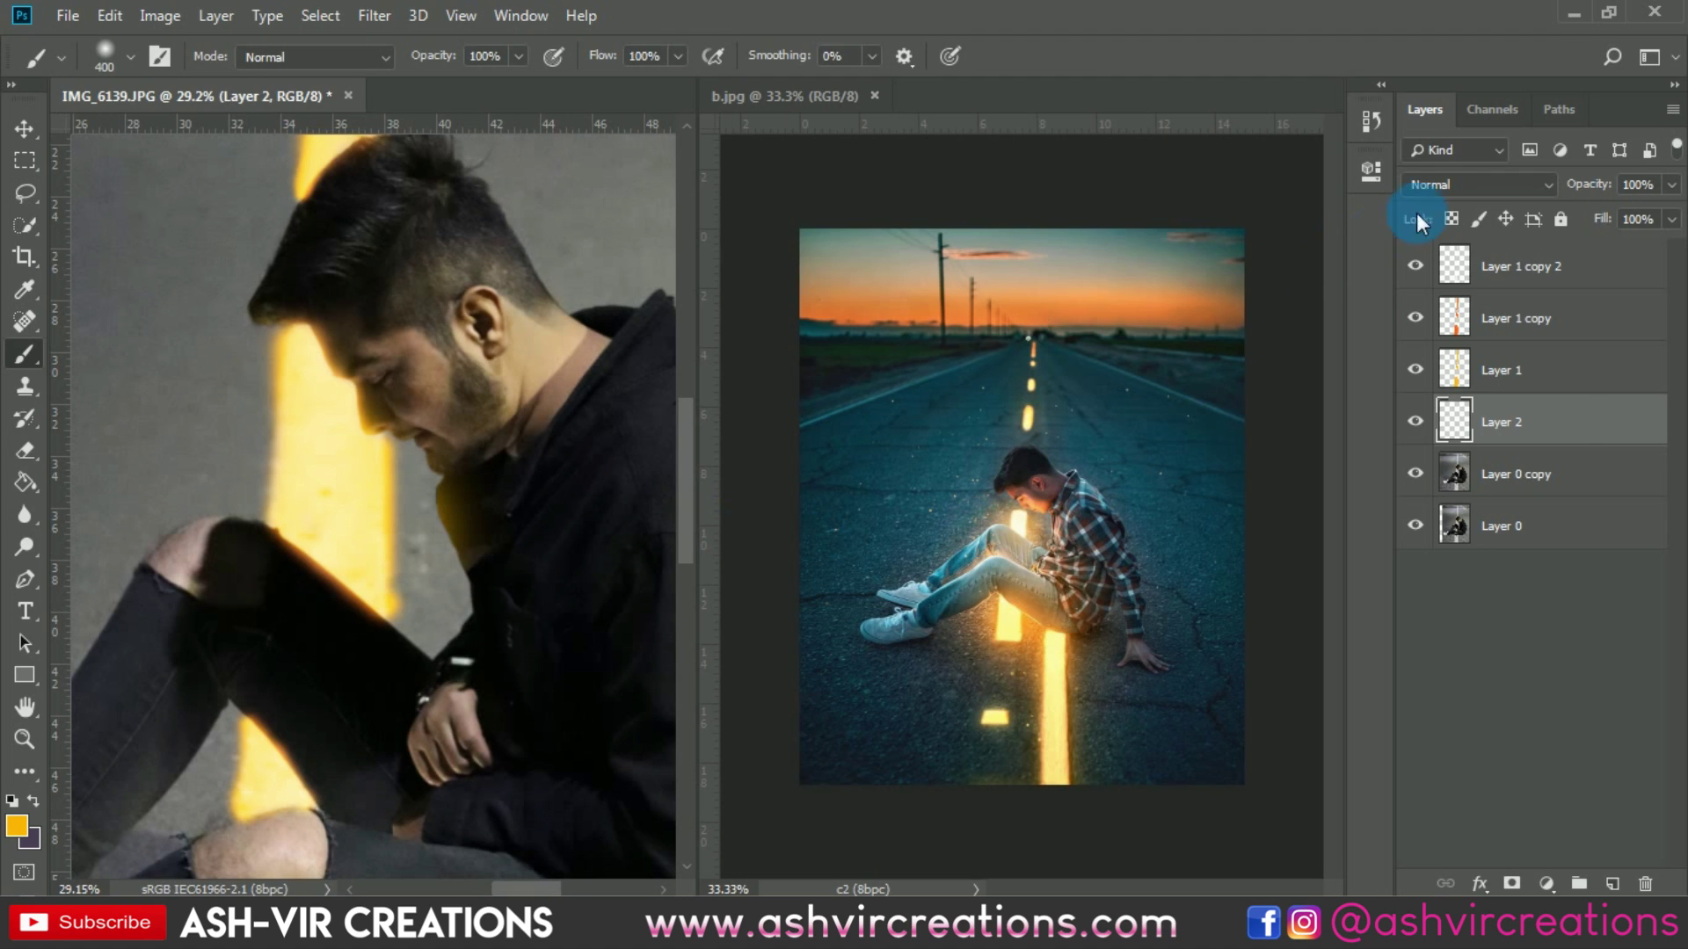
Try the Overlay and Hue blend modes on Layer 2 and compare the face with and without it
left_click(1443, 186)
left_click(1428, 479)
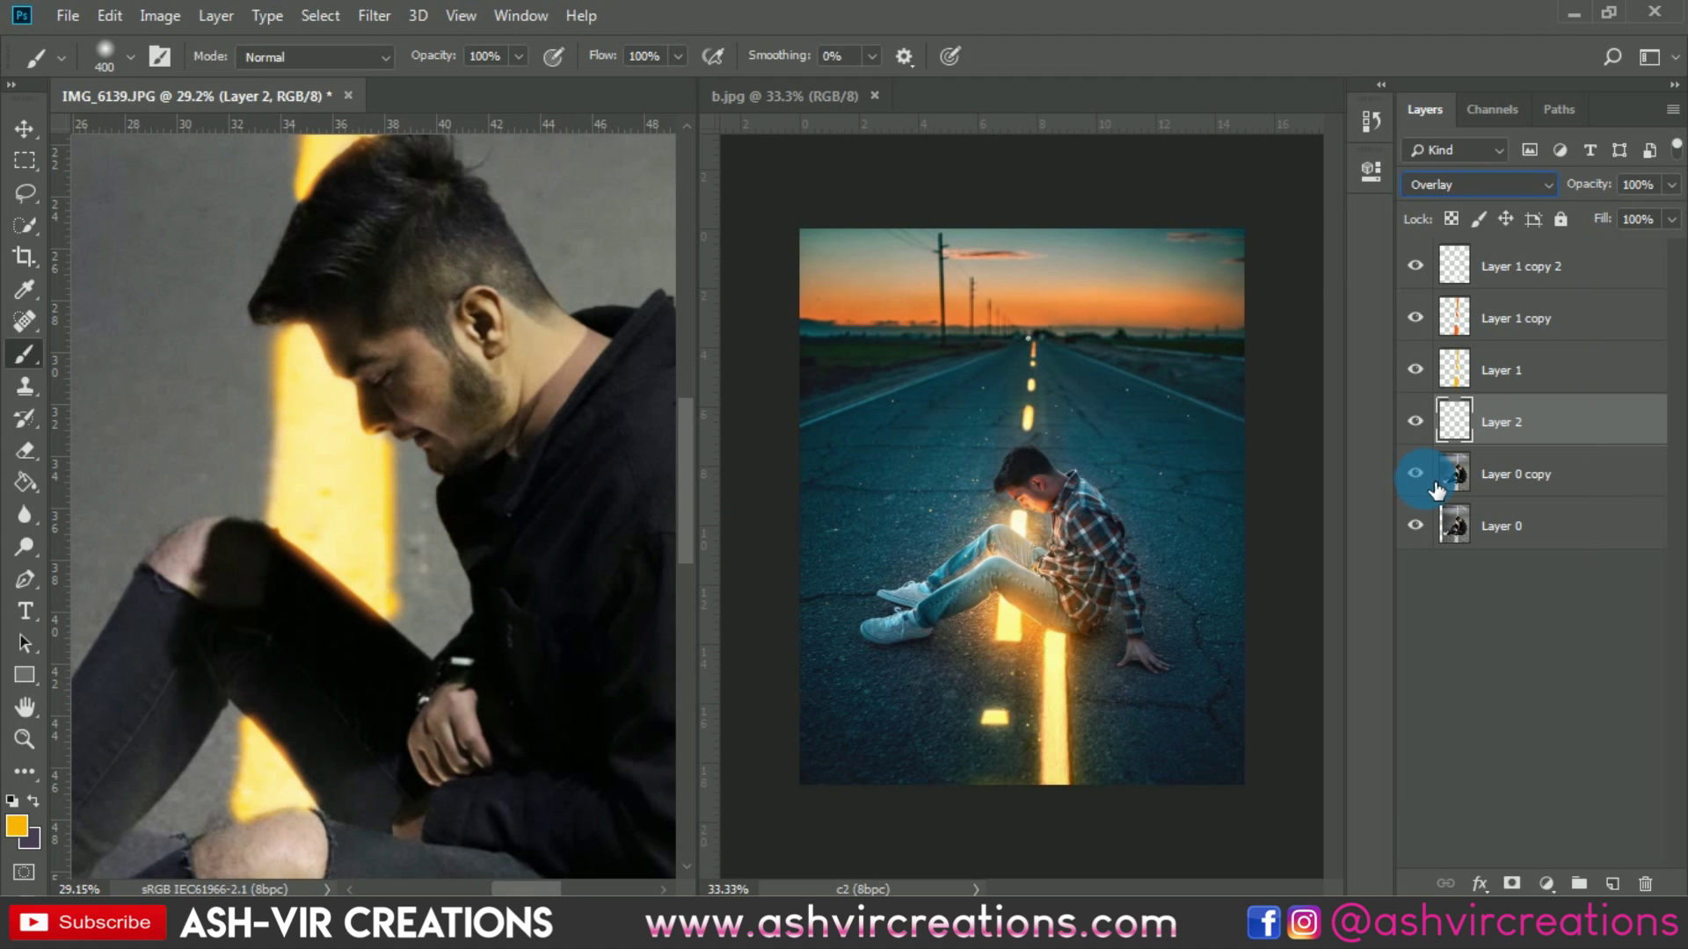
left_click(1419, 425)
left_click(1419, 424)
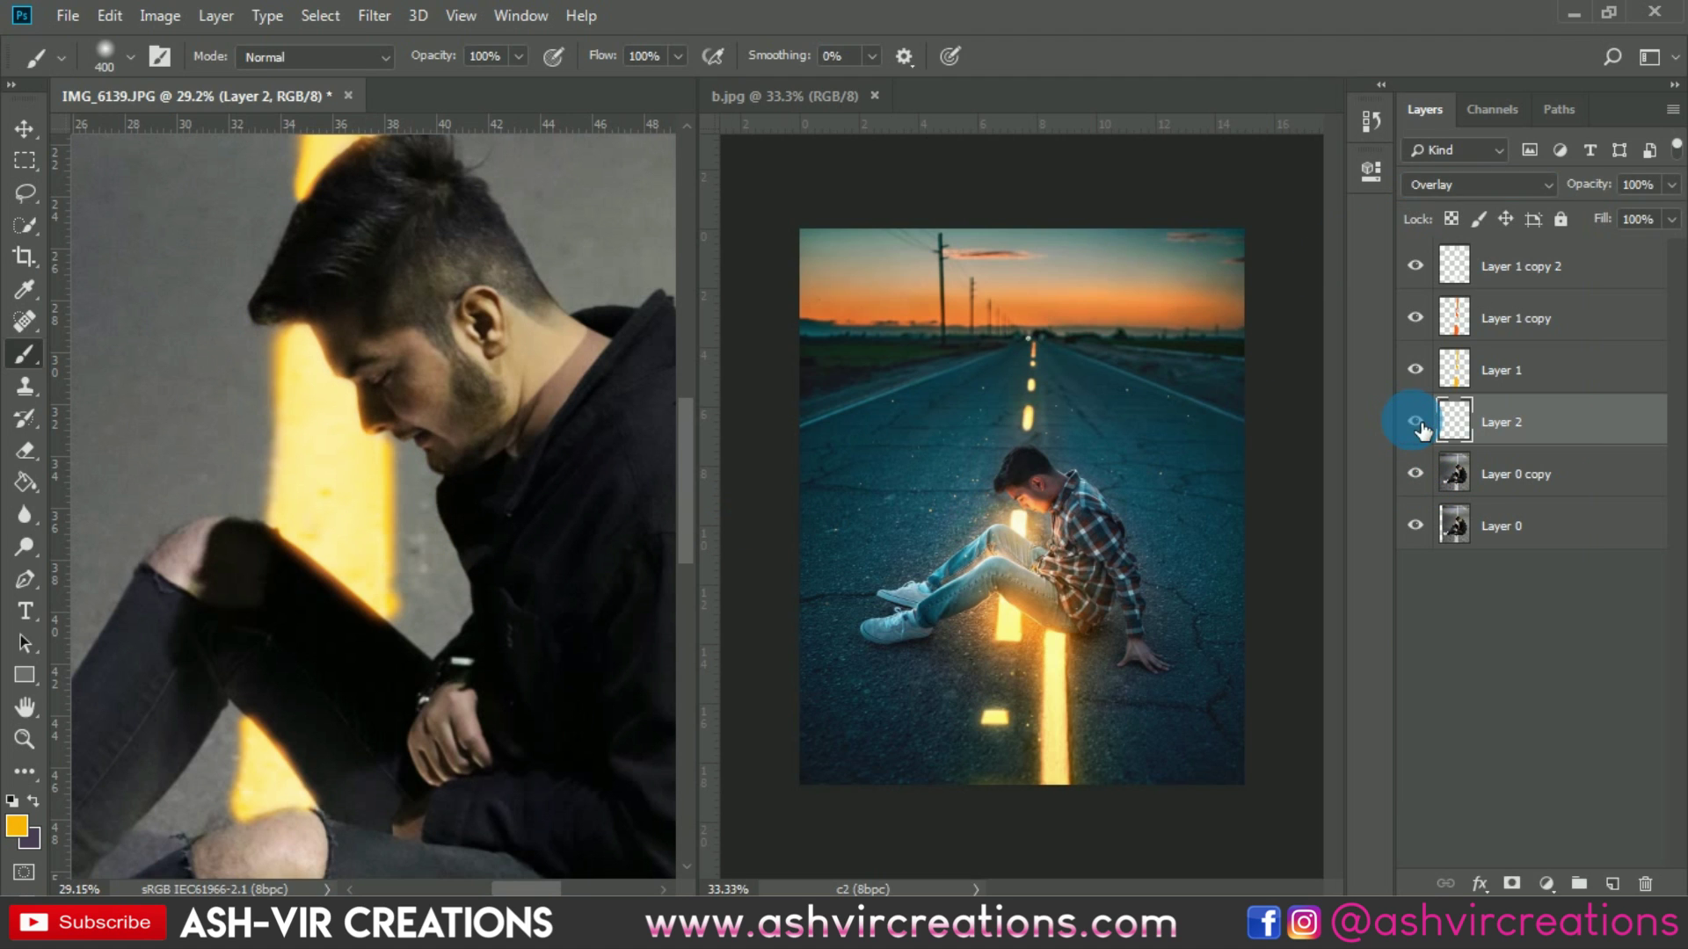
left_click(1458, 187)
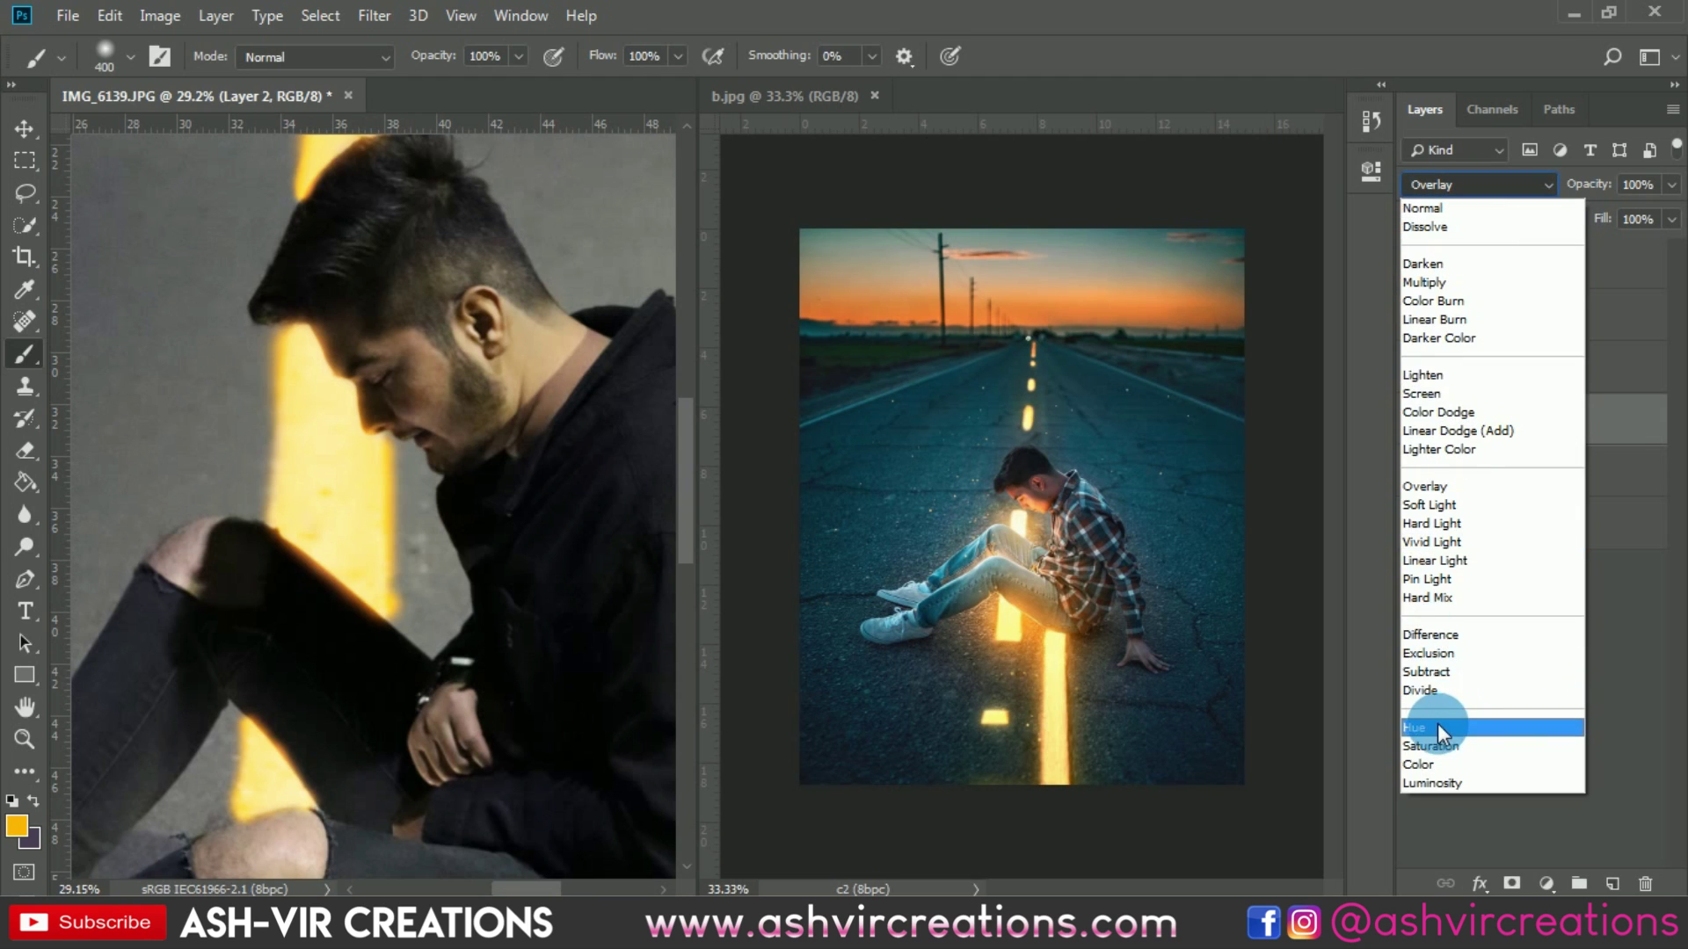
left_click(1438, 724)
Set Layer 2's blend mode to Soft Light and compare the face with and without the layer
left_click(1458, 185)
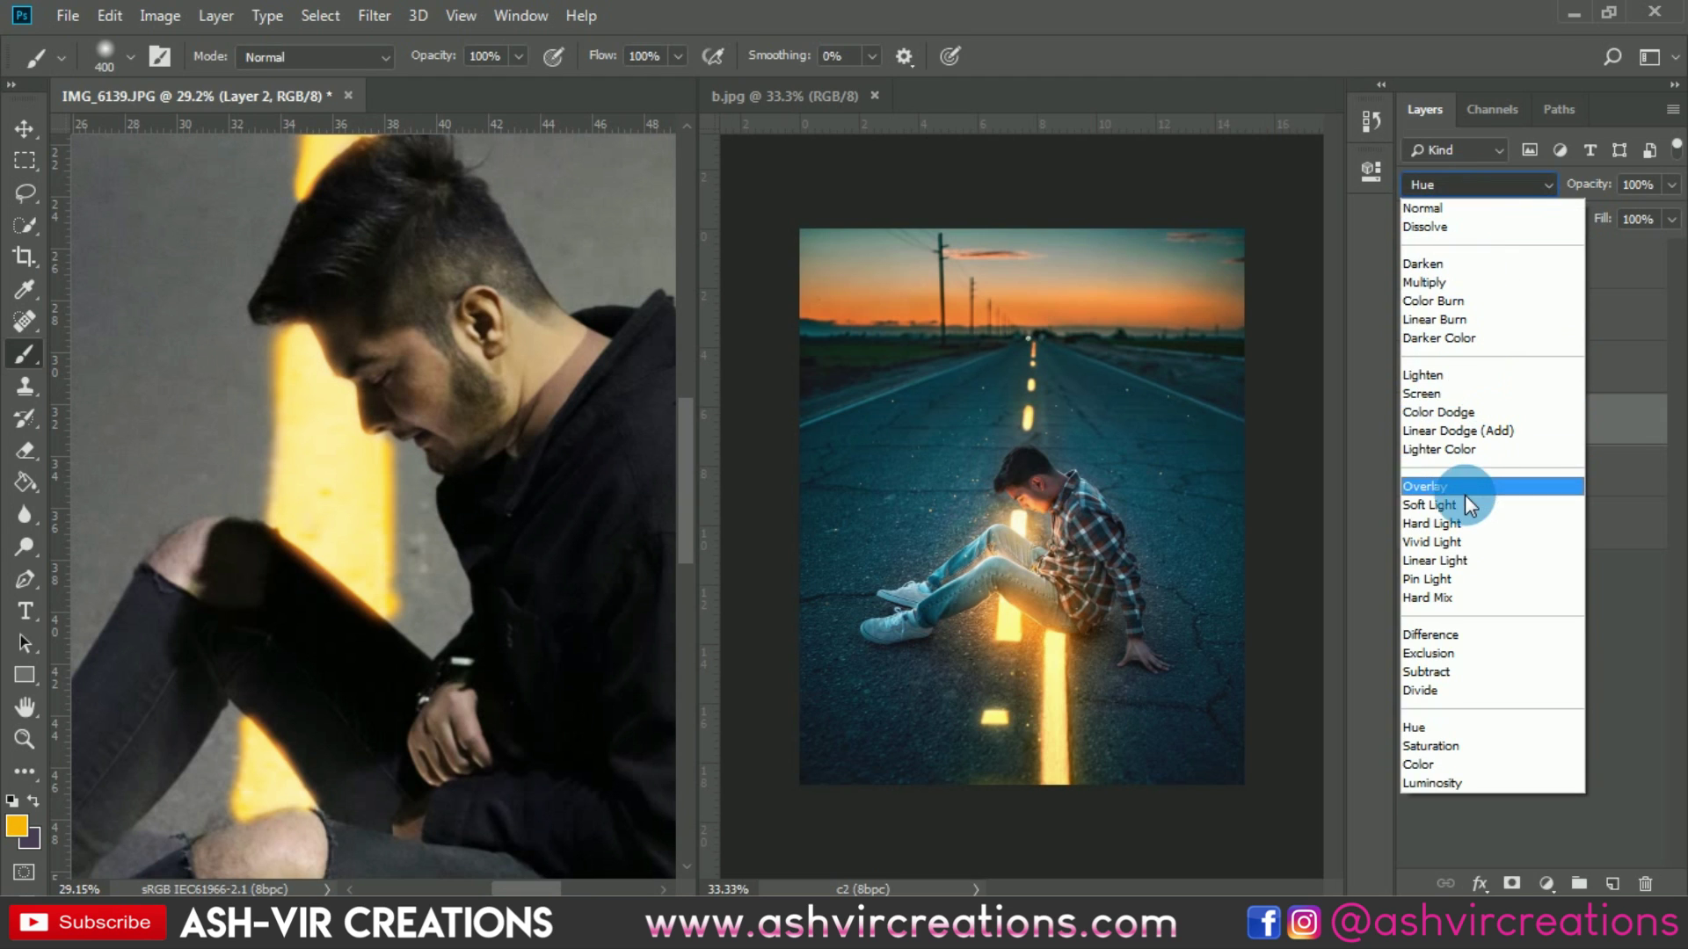
left_click(1466, 505)
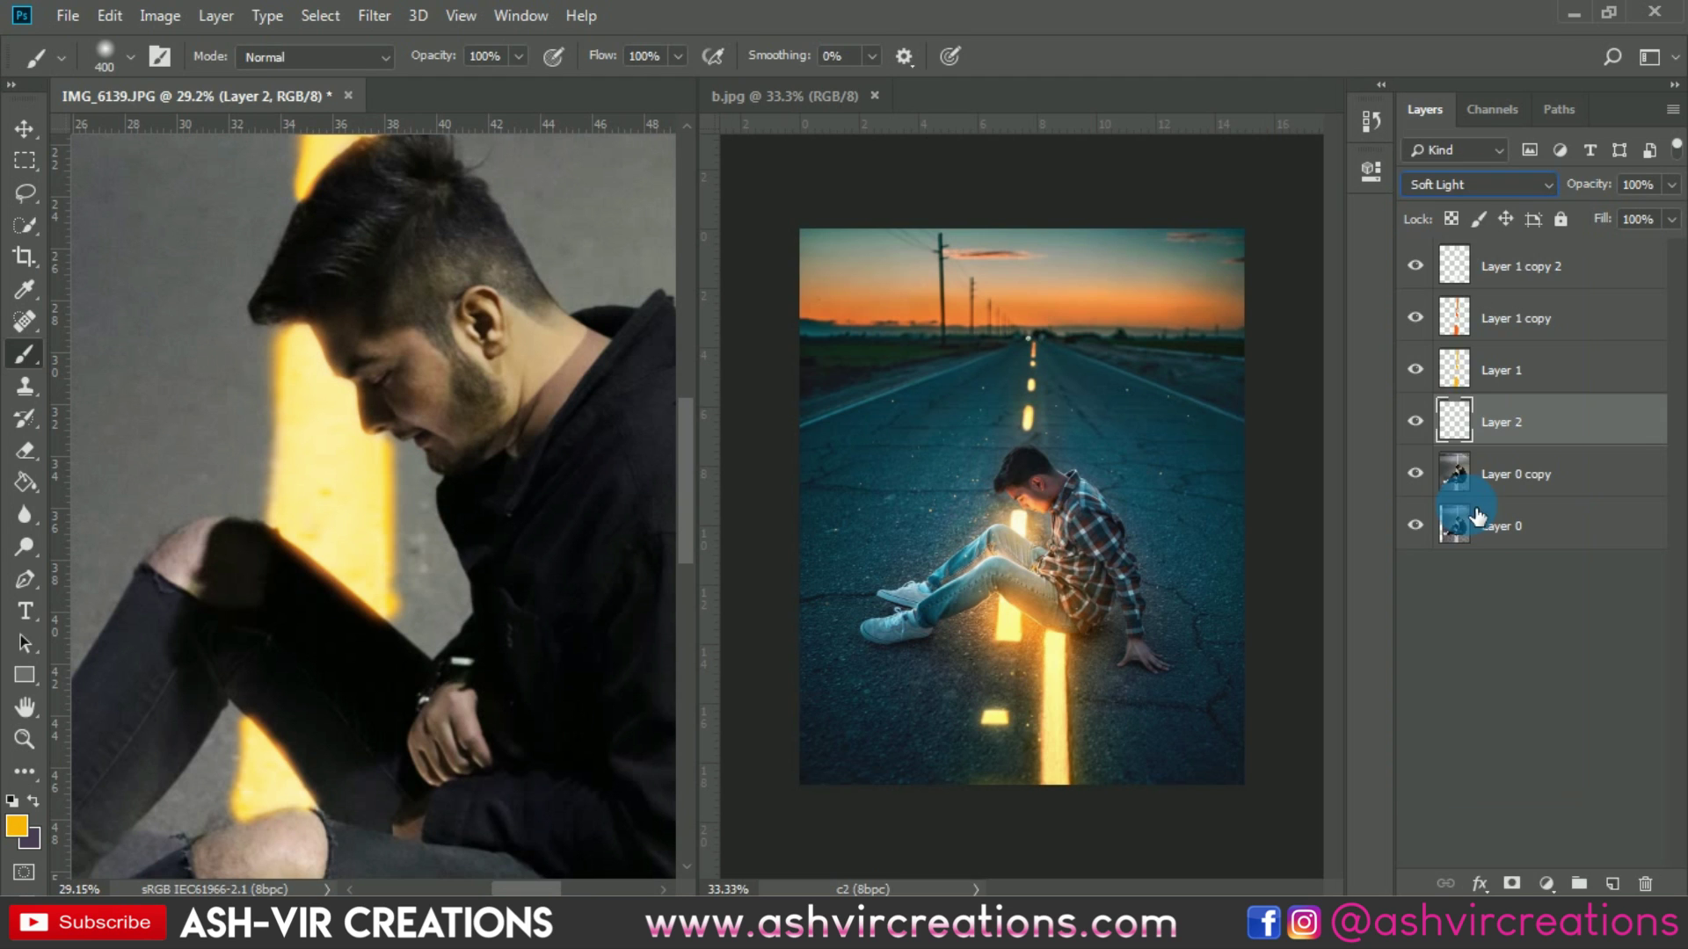
left_click(1431, 421)
left_click(1417, 421)
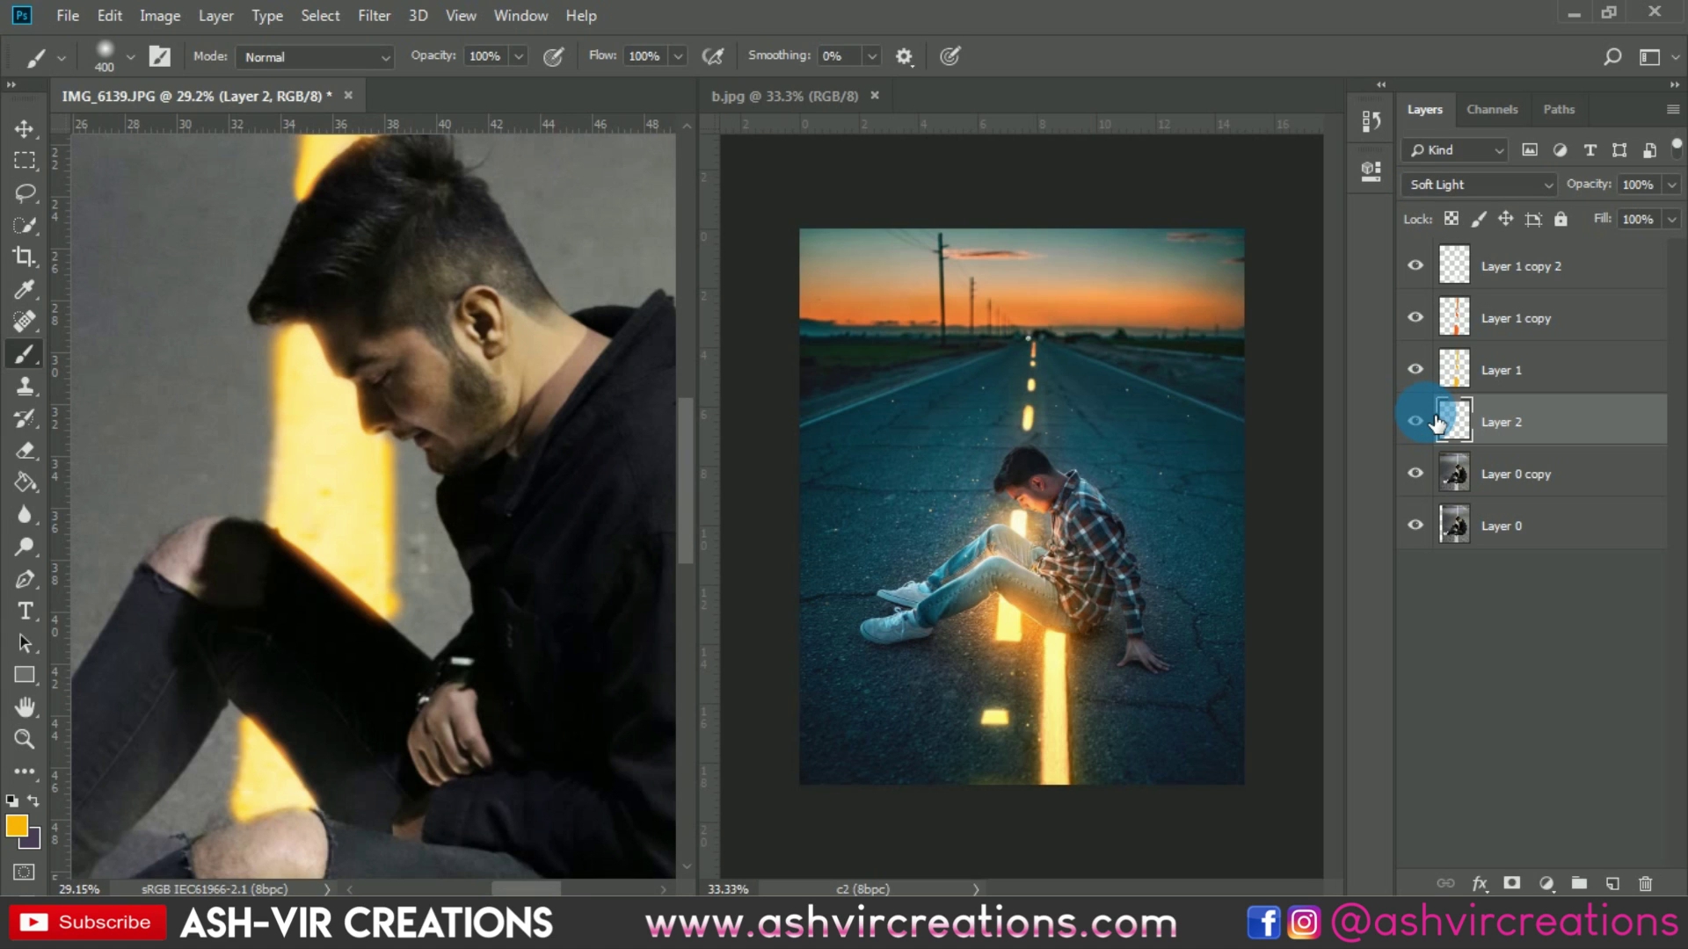
Select the man's head and whole jacket, including the hand, on Layer 0 copy with the Quick Selection tool
left_click(1537, 475)
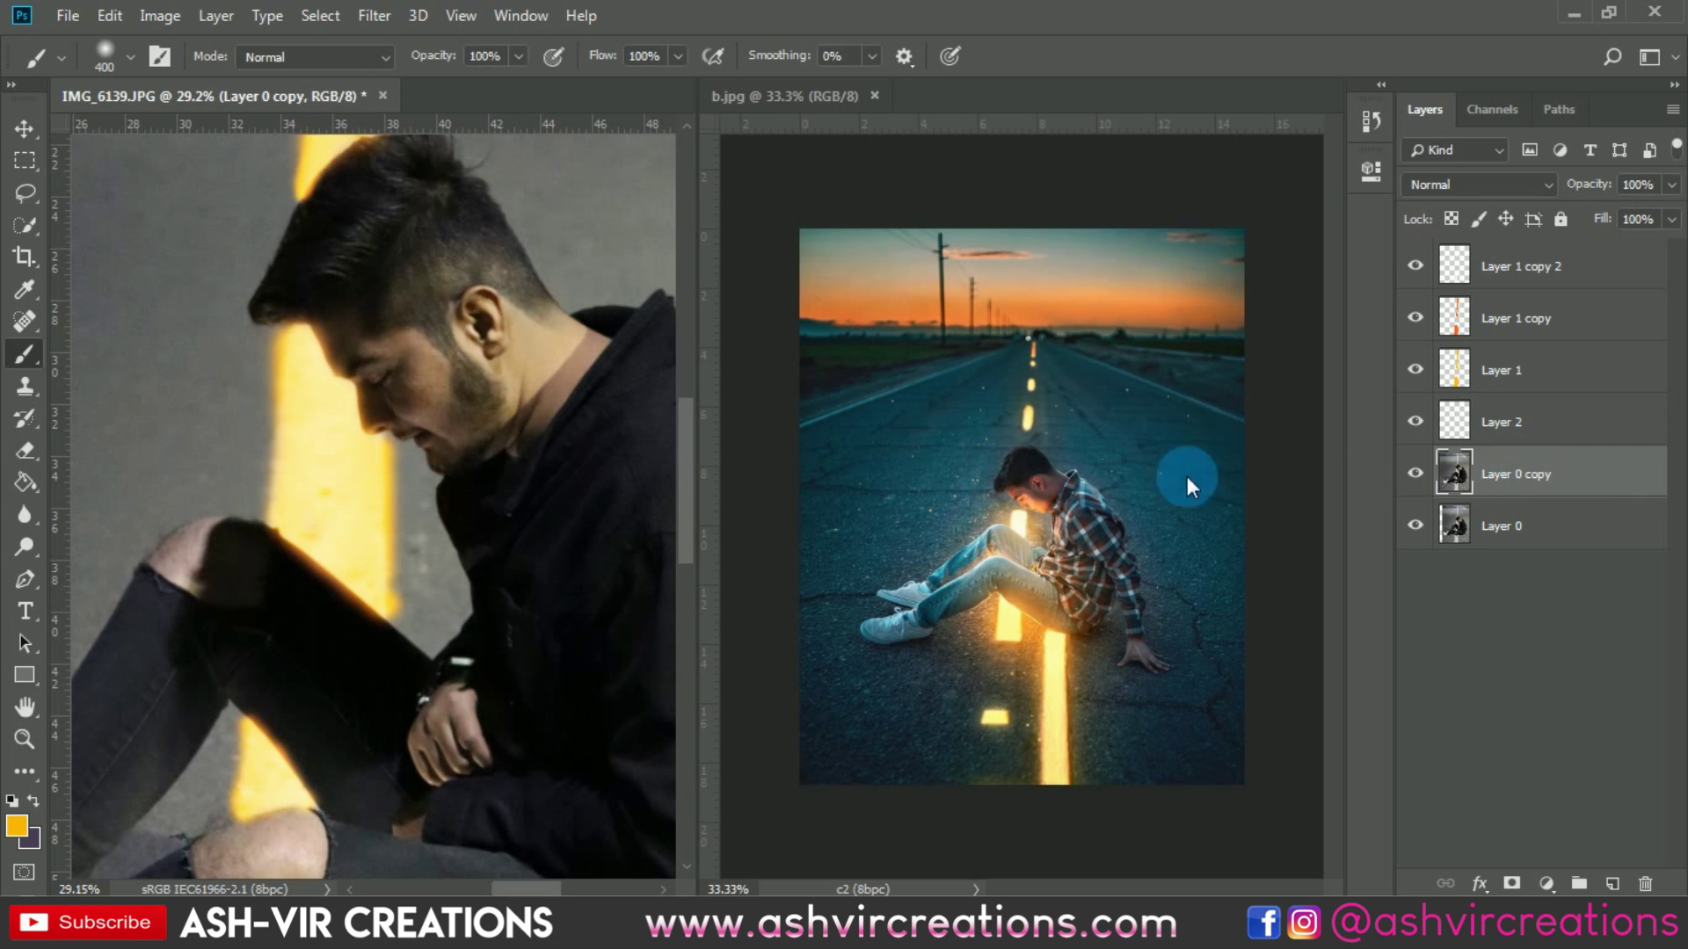
left_click(25, 225)
left_click(550, 461)
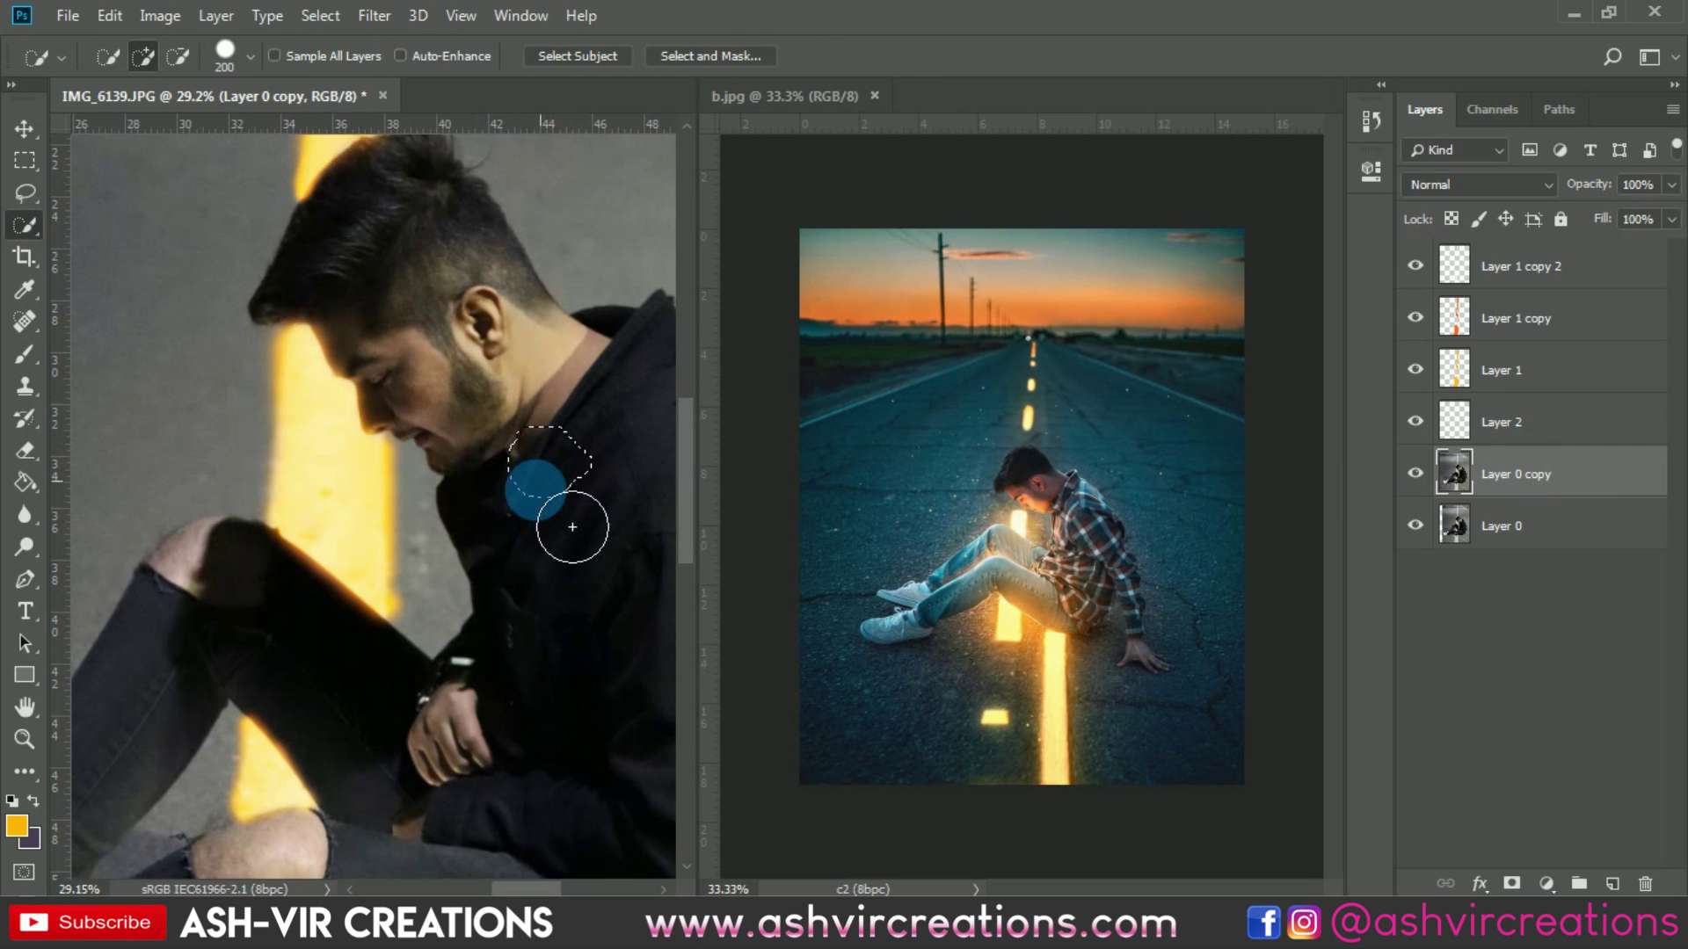
mouse_move(572, 527)
left_mouse_down()
mouse_move(520, 460)
mouse_move(474, 425)
mouse_move(479, 405)
mouse_move(426, 368)
left_mouse_up()
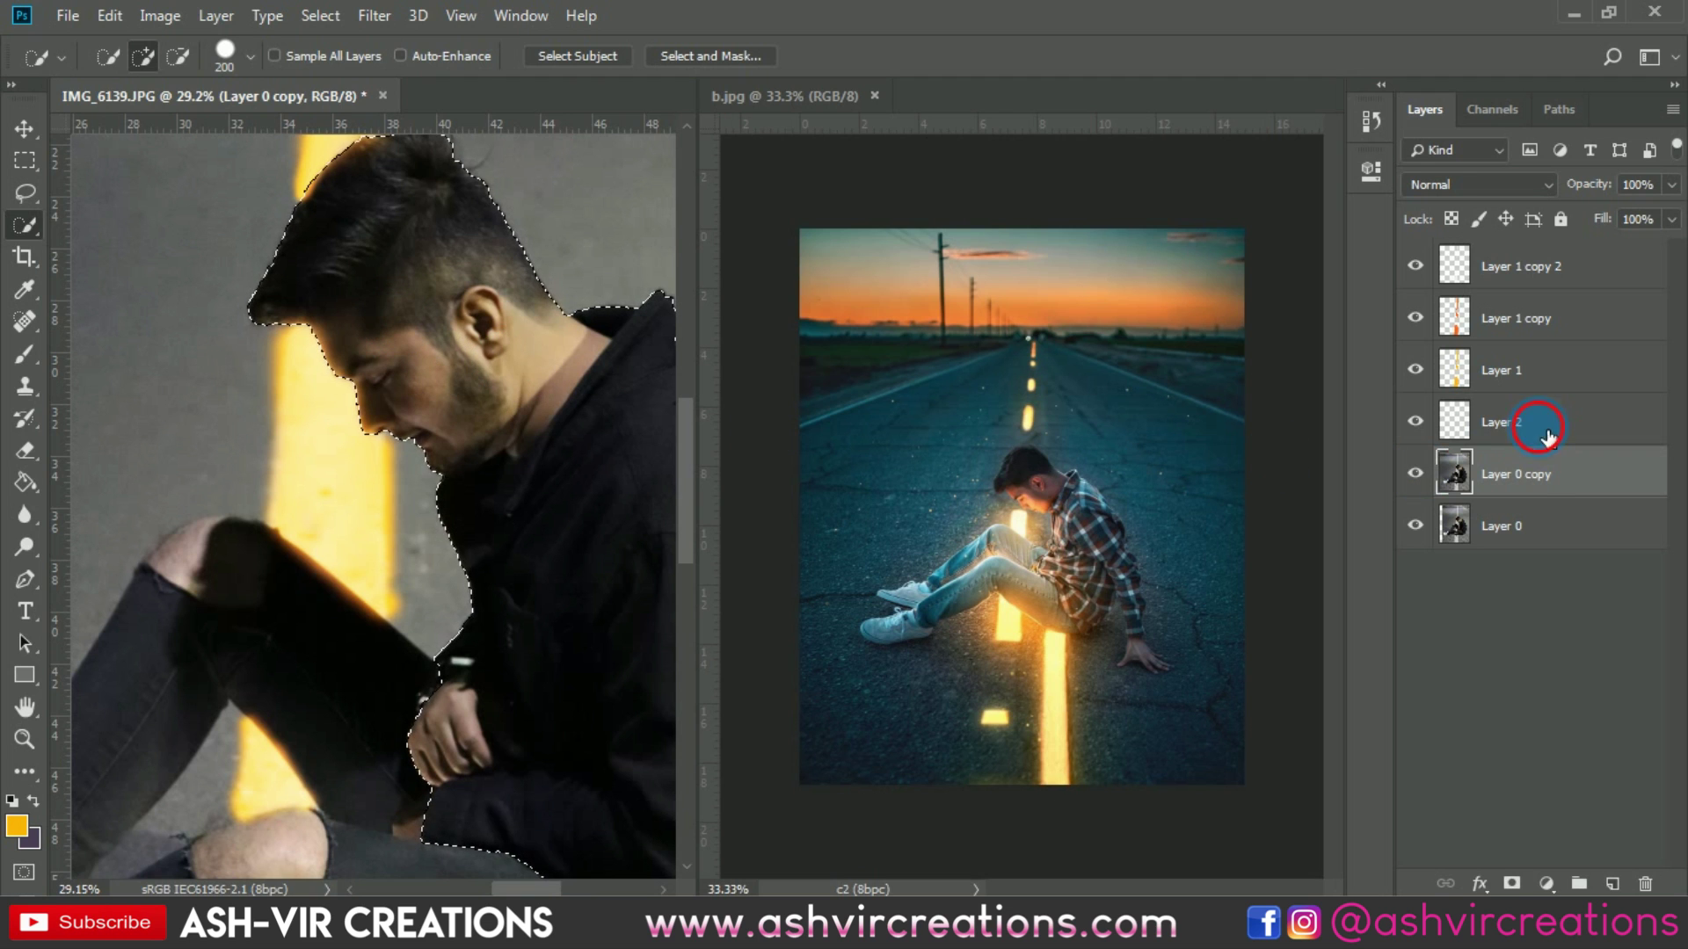
Add a new layer above Layer 2 and set the brush's foreground colour to pale yellow f7d78b
left_click(1614, 883)
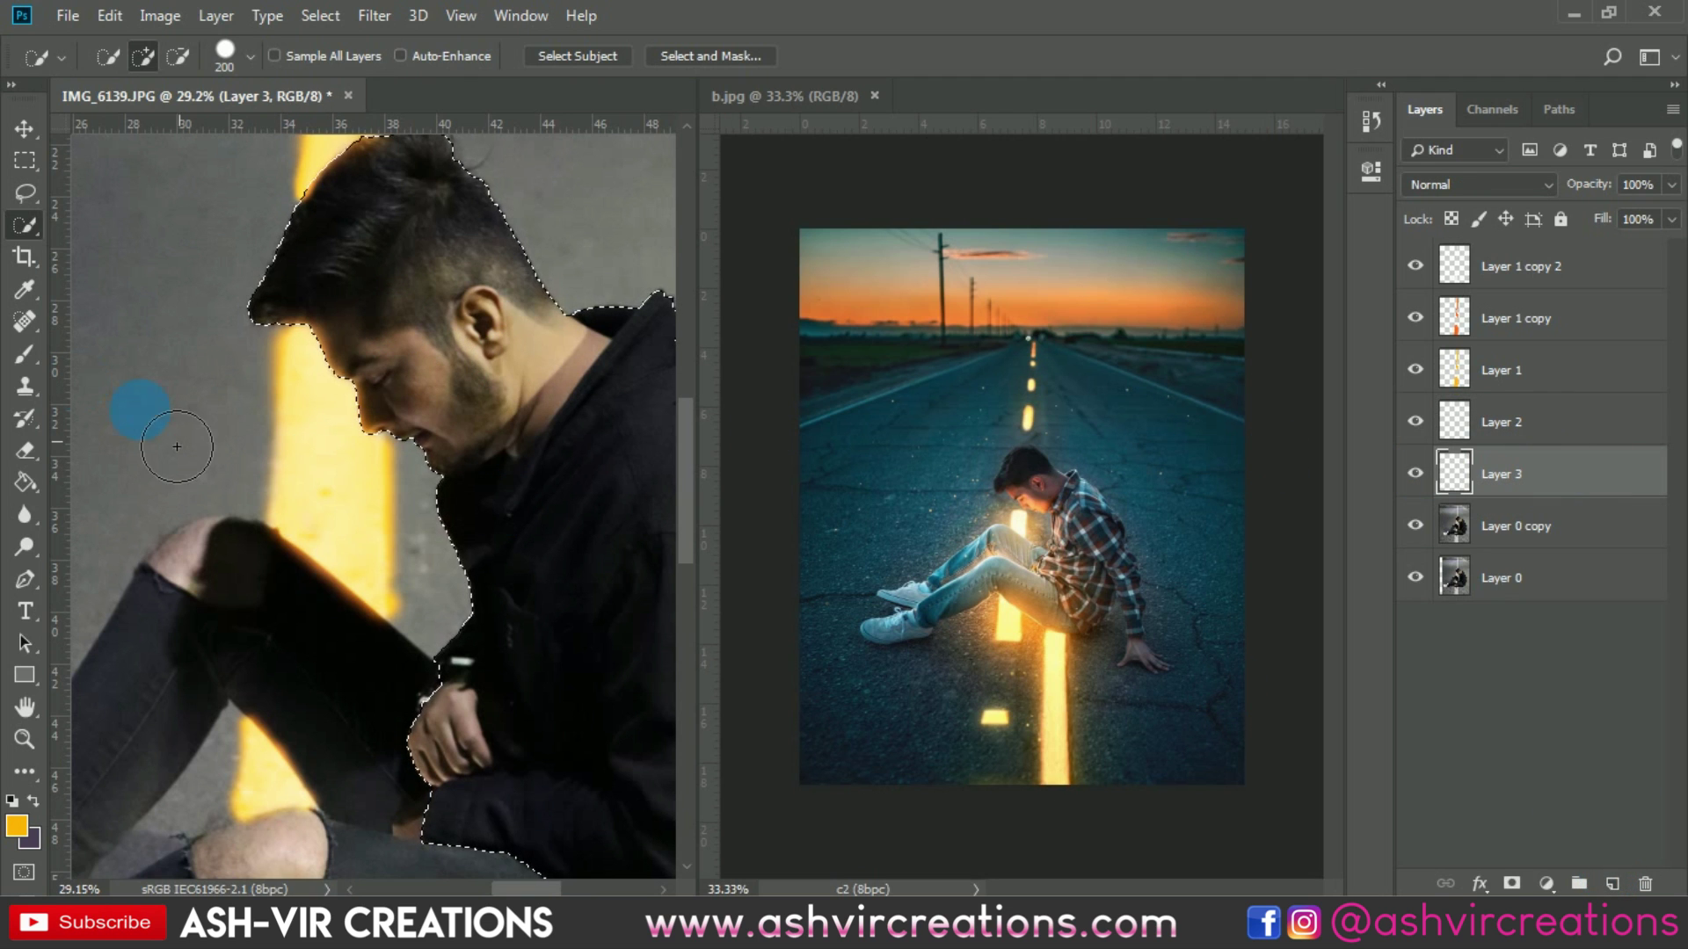
left_click(26, 356)
left_click(17, 828)
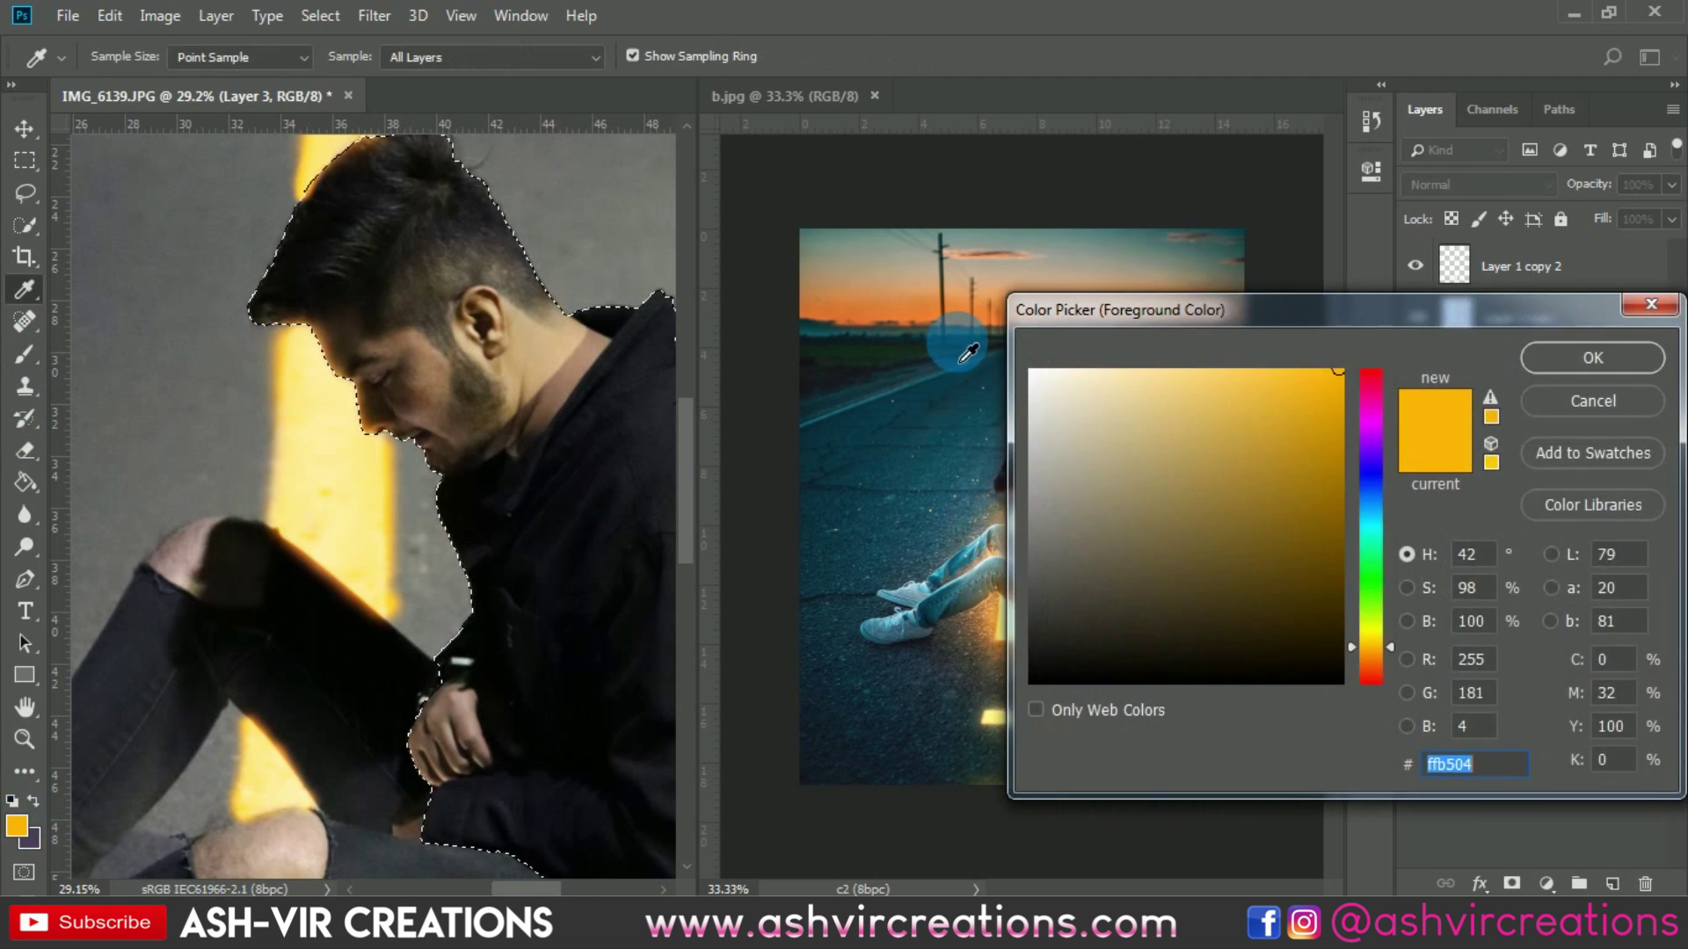
left_click_drag(1081, 425, 1166, 379)
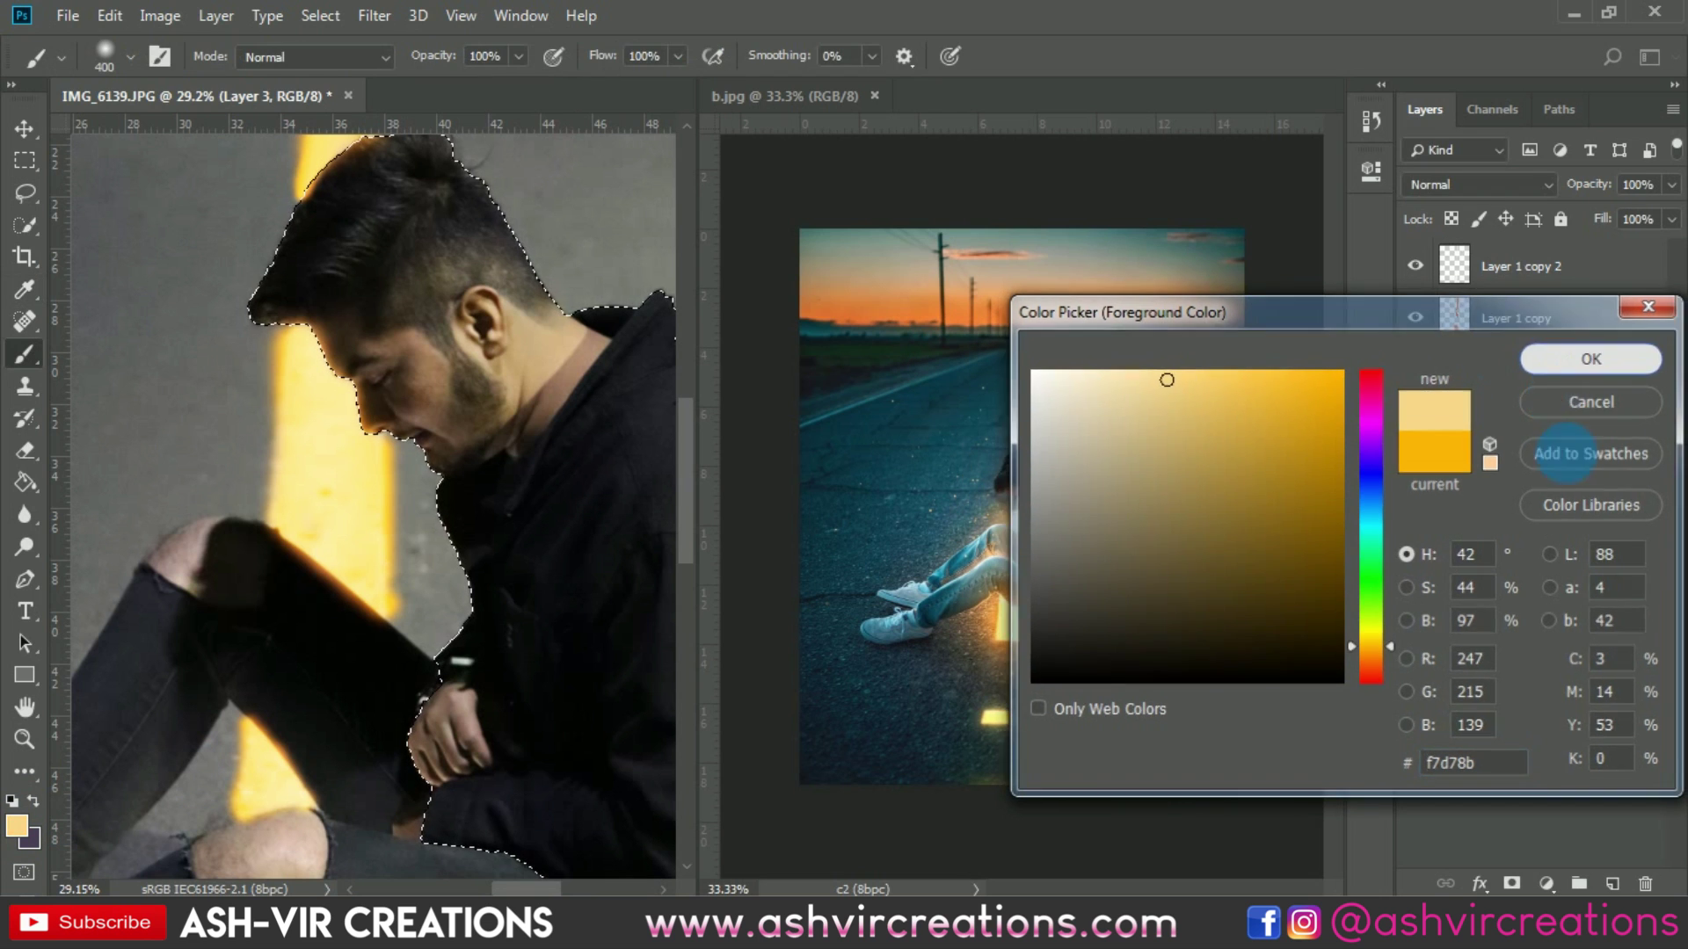
left_click(1573, 358)
left_click_drag(1535, 472, 1535, 416)
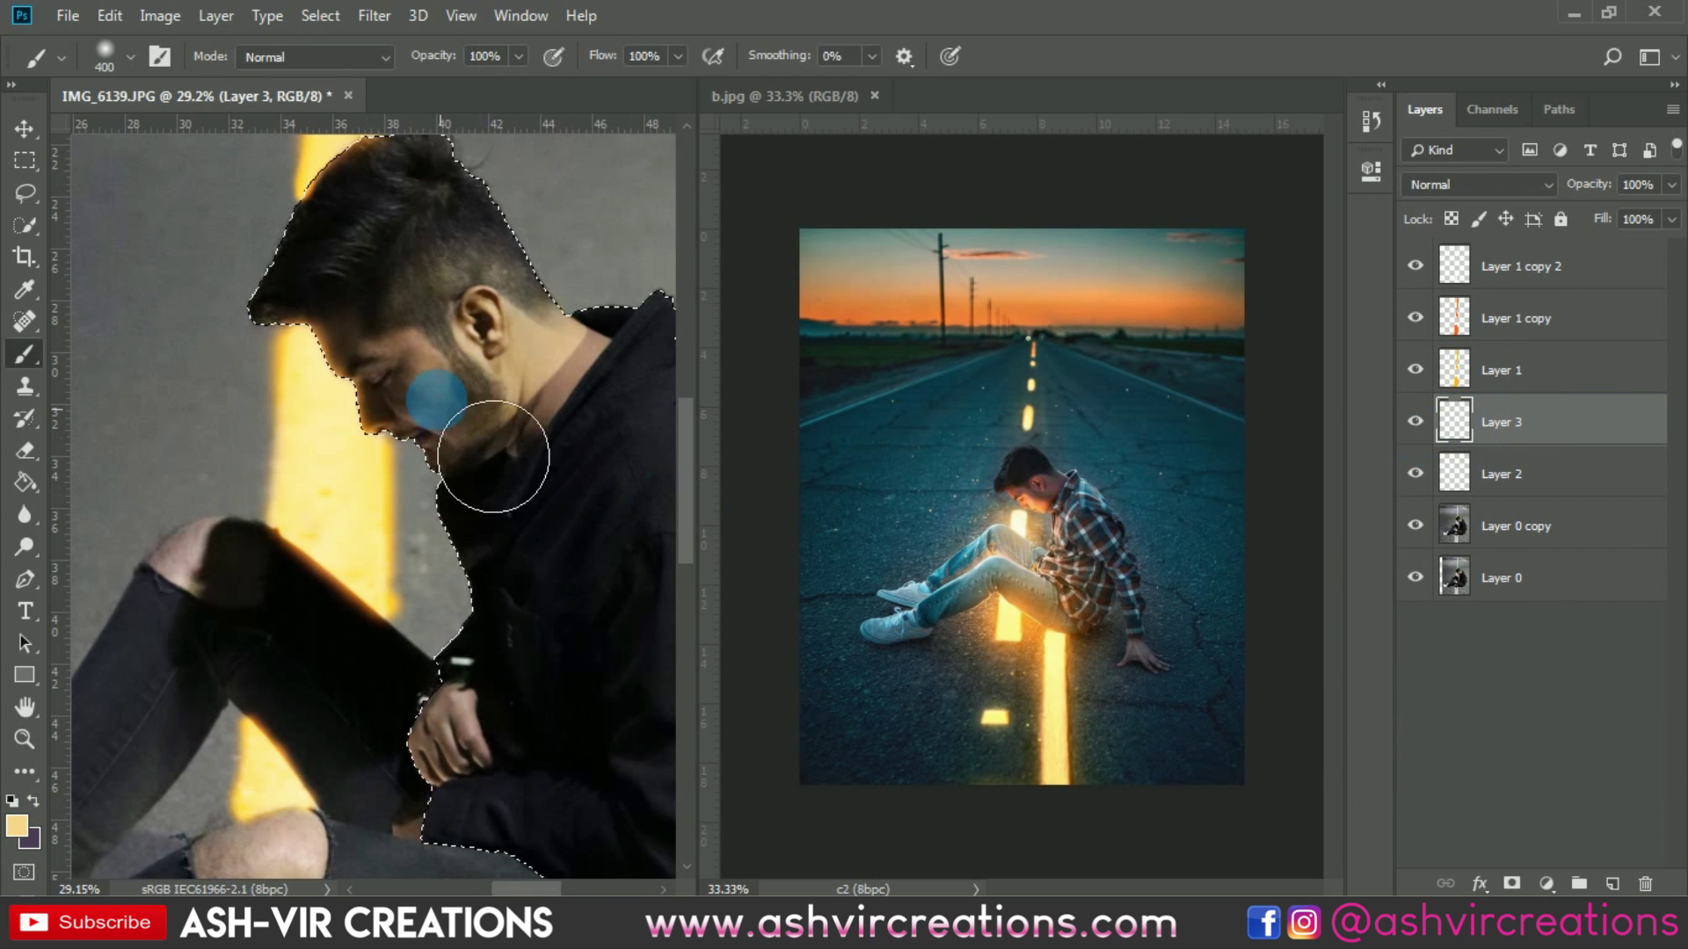
Paint pale-yellow light along the face and jacket front with a soft 400 px brush, set Layer 3 to Screen and deselect
mouse_move(351, 451)
left_mouse_down()
mouse_move(357, 495)
mouse_move(384, 540)
mouse_move(428, 557)
mouse_move(463, 665)
left_mouse_up()
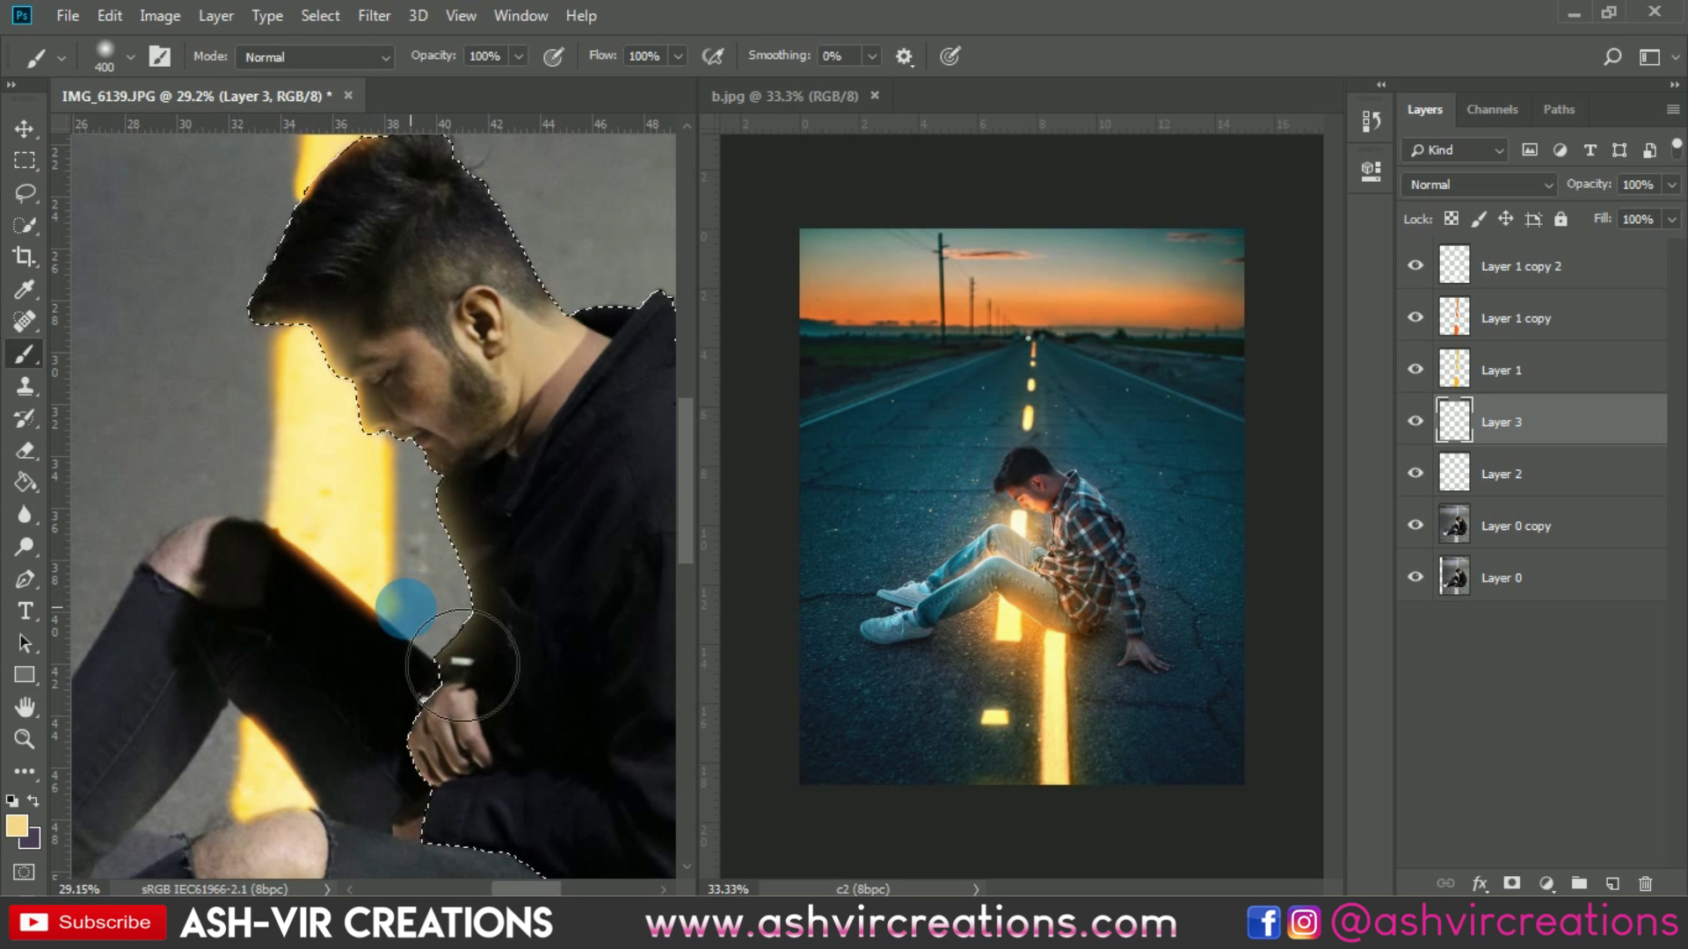
left_click(1596, 314)
left_click(1461, 193)
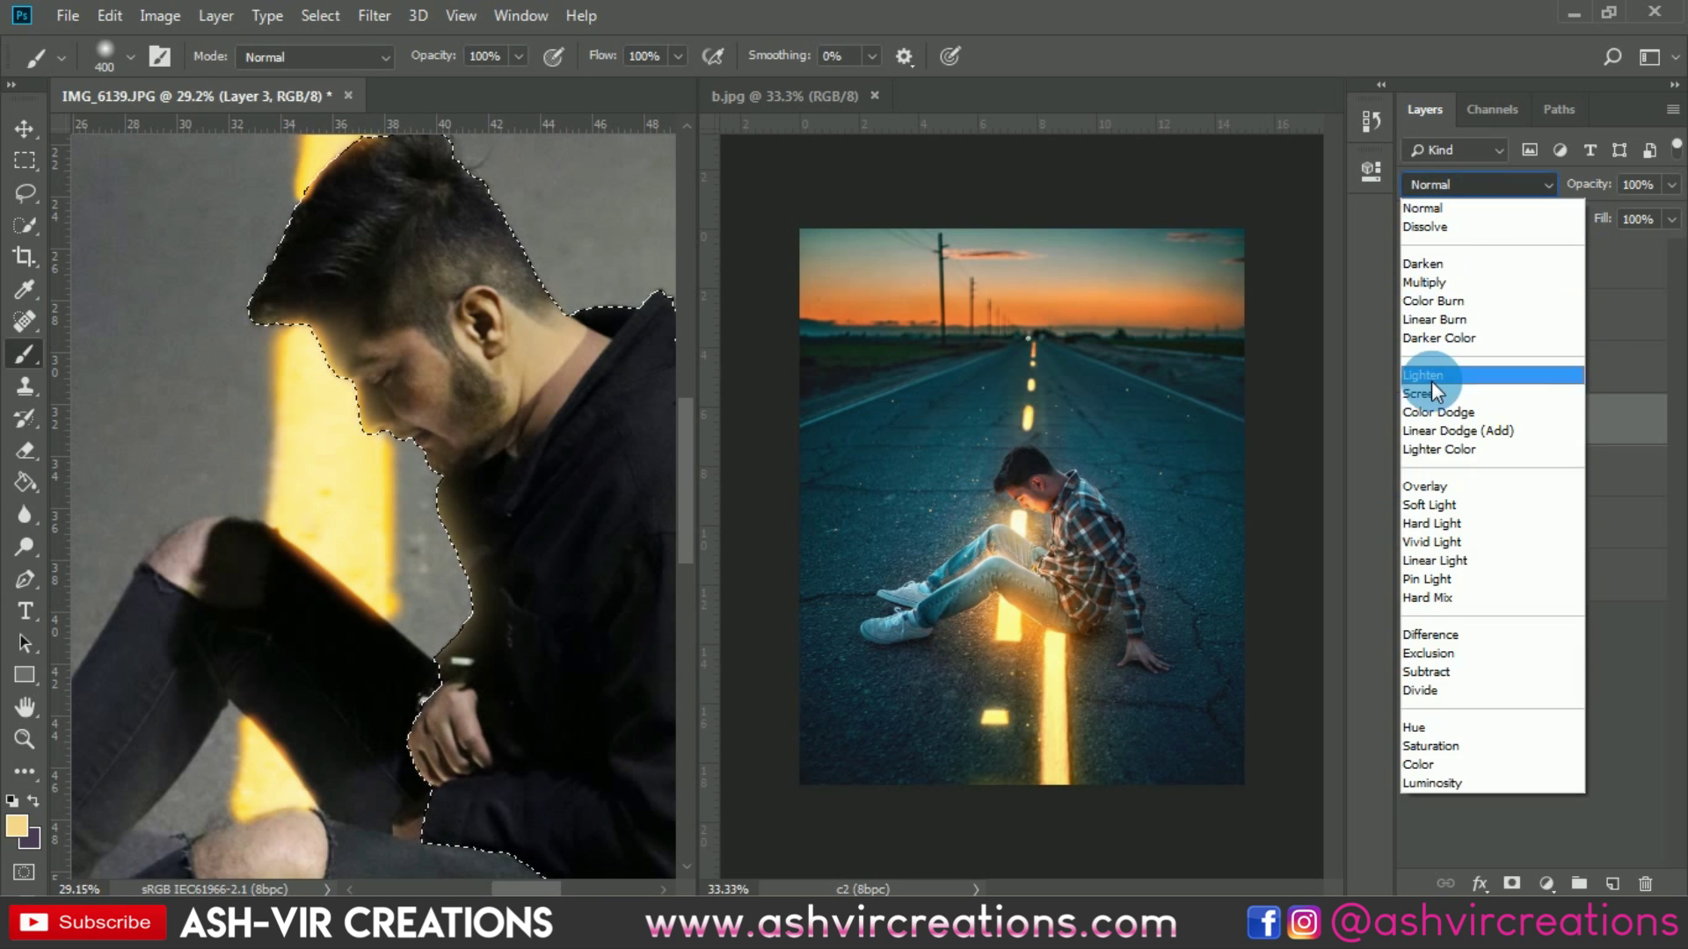
left_click(1442, 407)
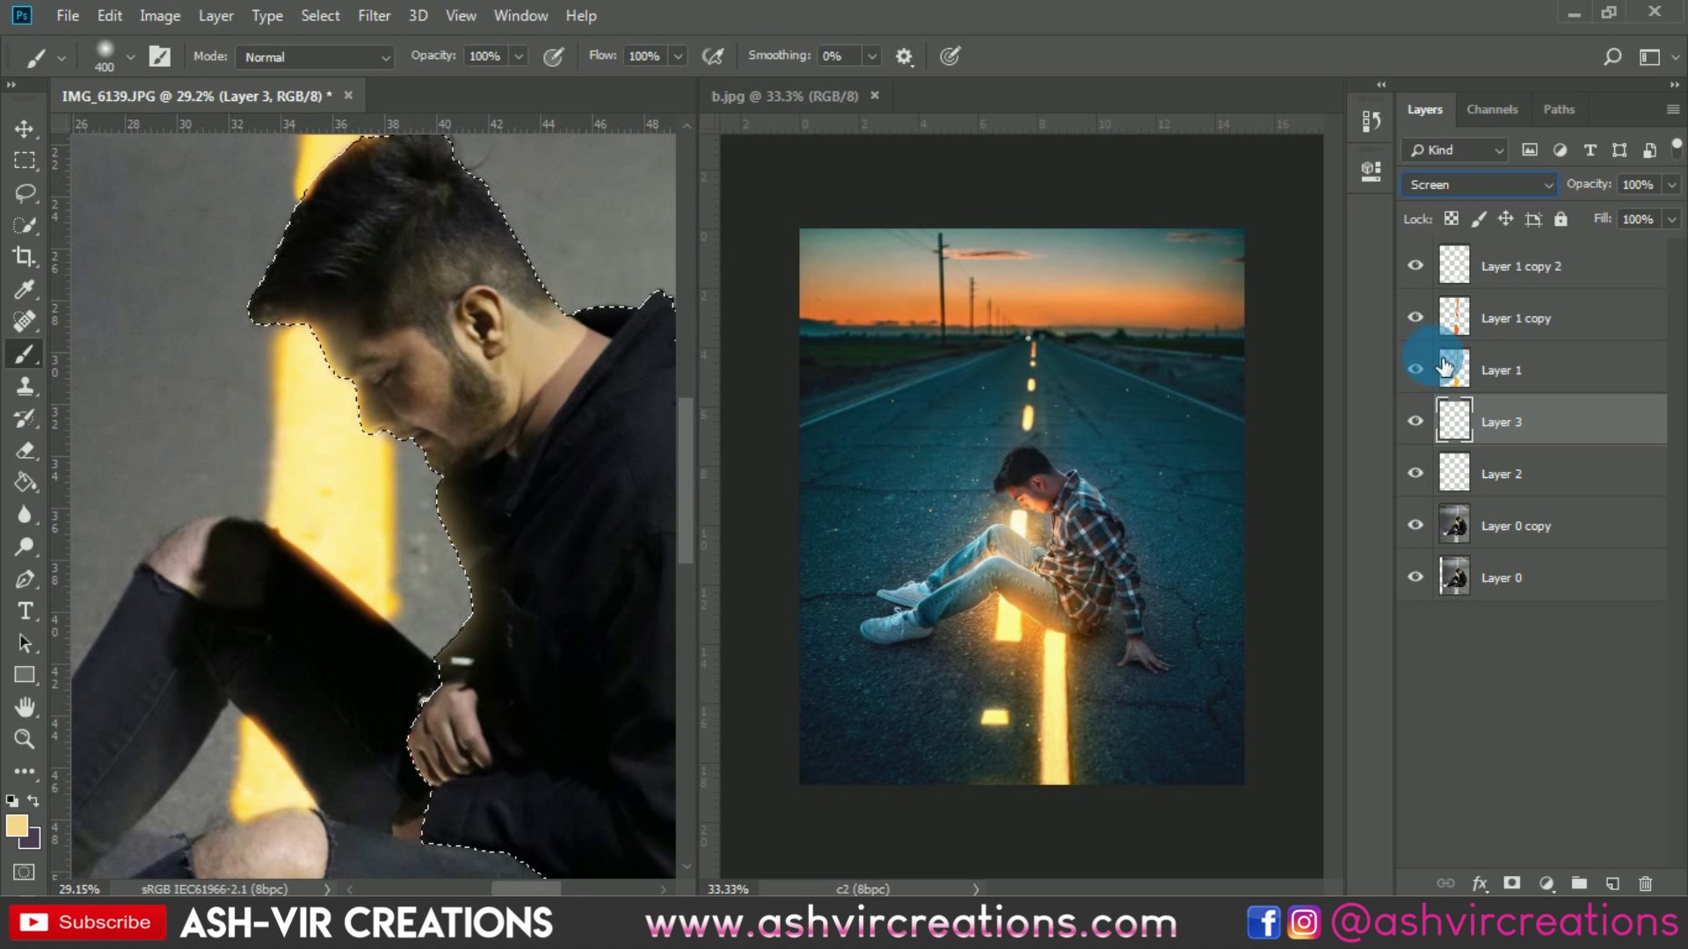
key("ctrl+d")
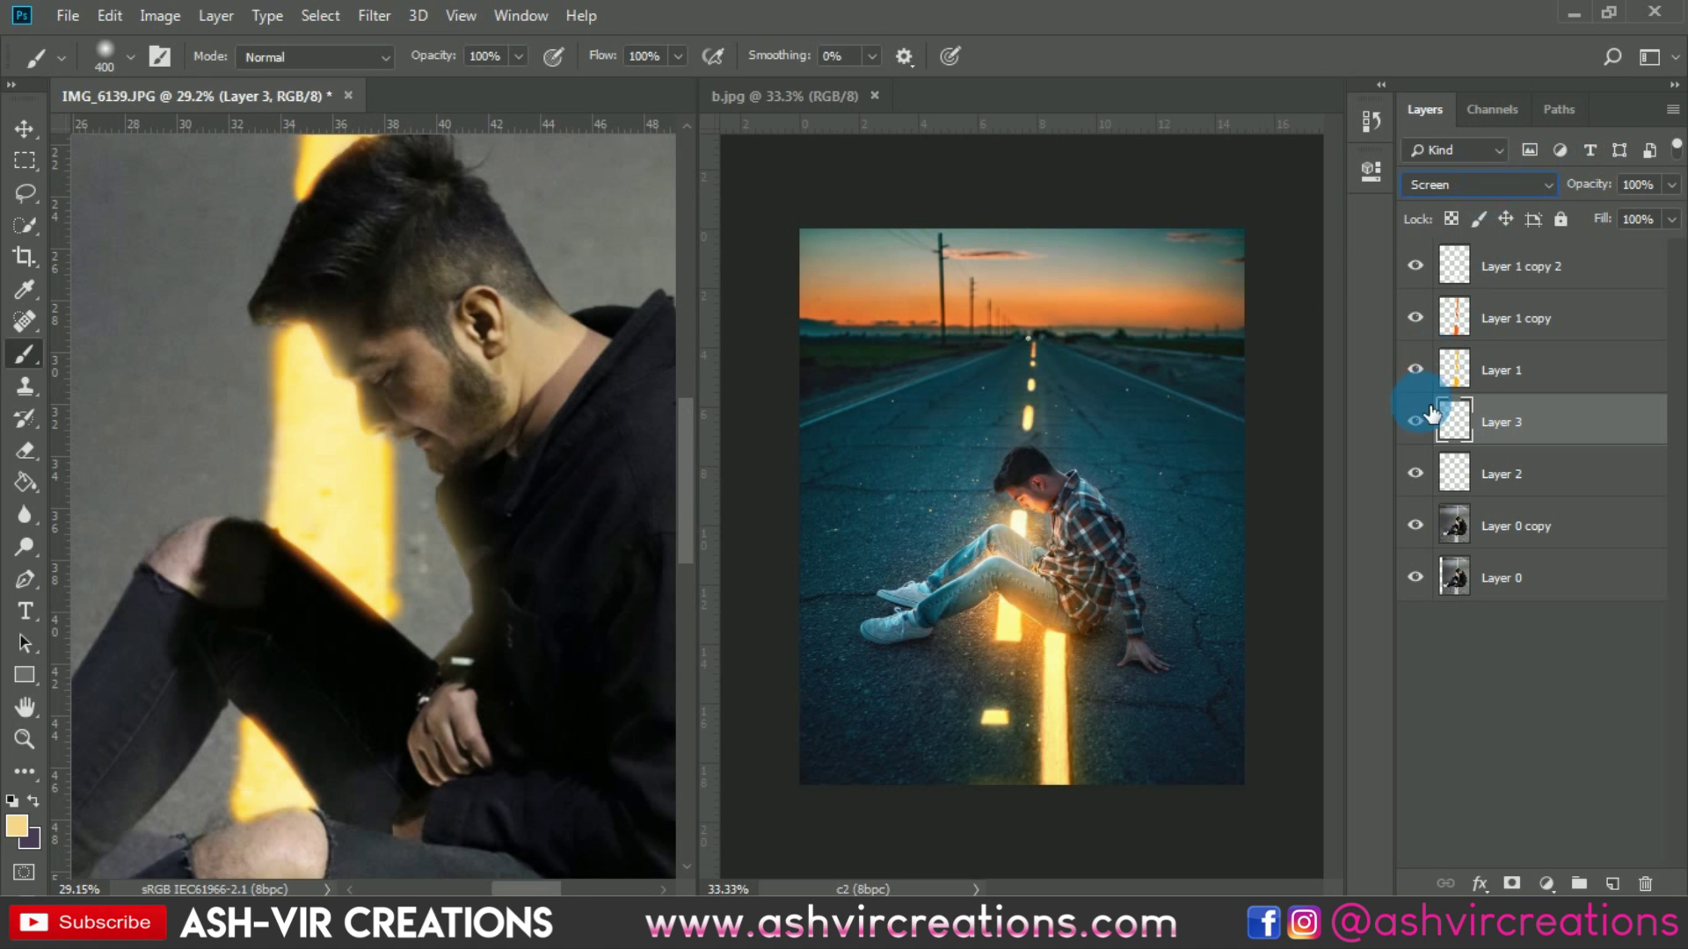
Examine the whole photo with and without Layer 3's light on the face and jacket
left_click(517, 488)
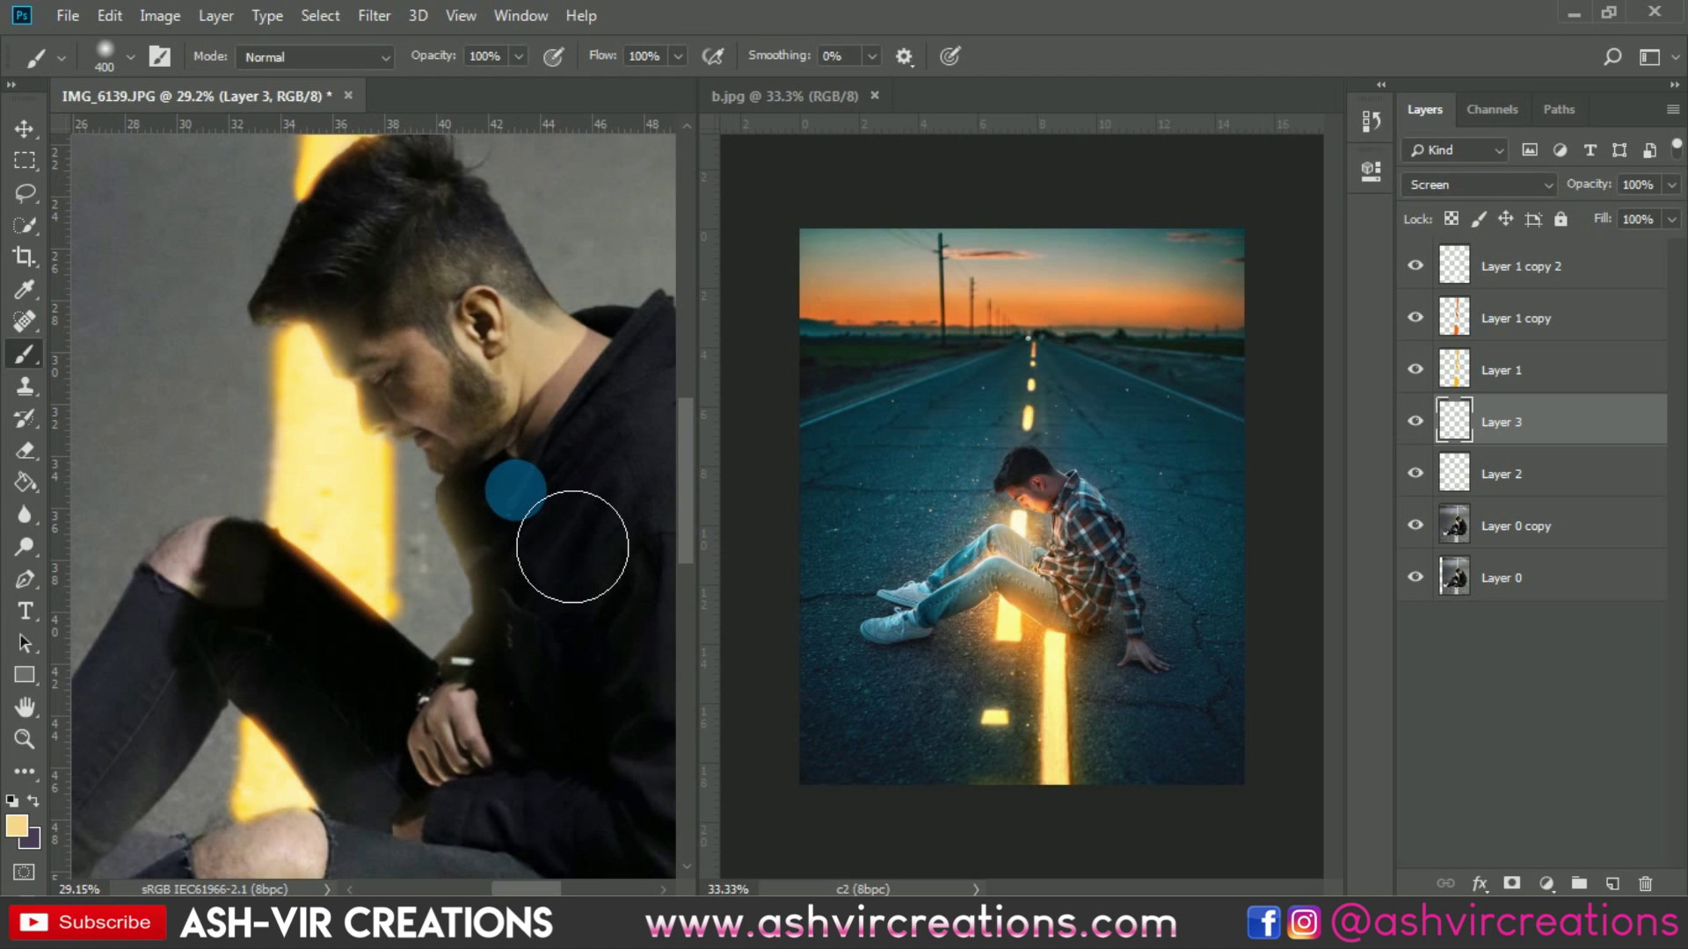
key("v")
key("alt+v")
left_click(372, 329)
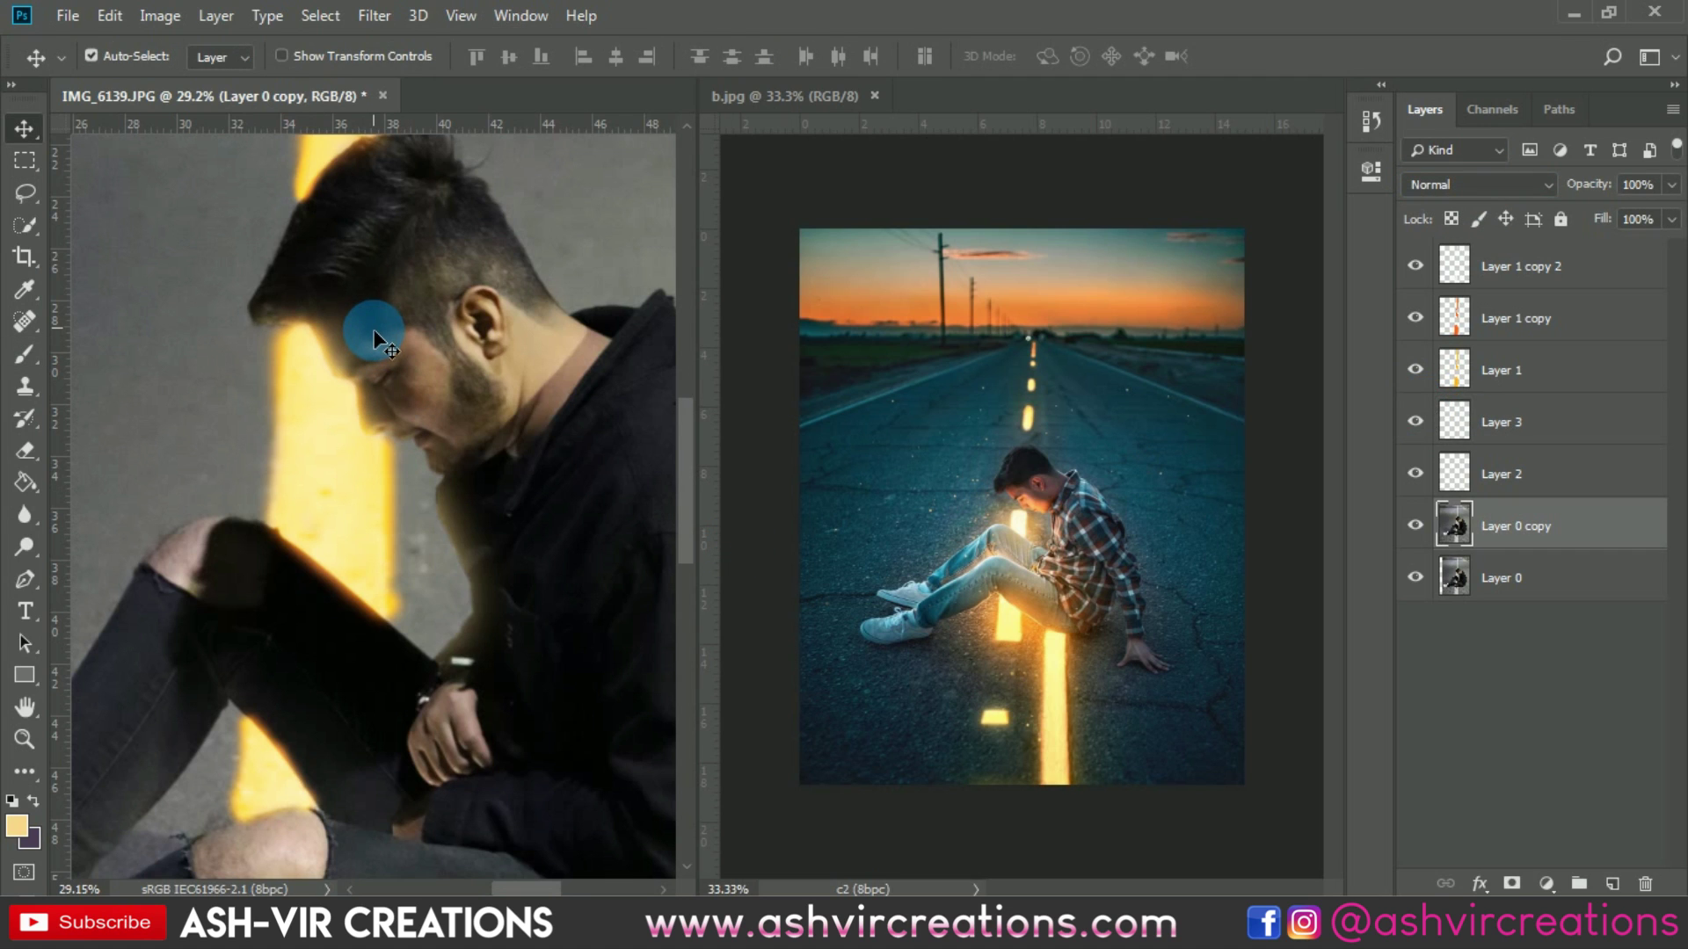
key("ctrl+0")
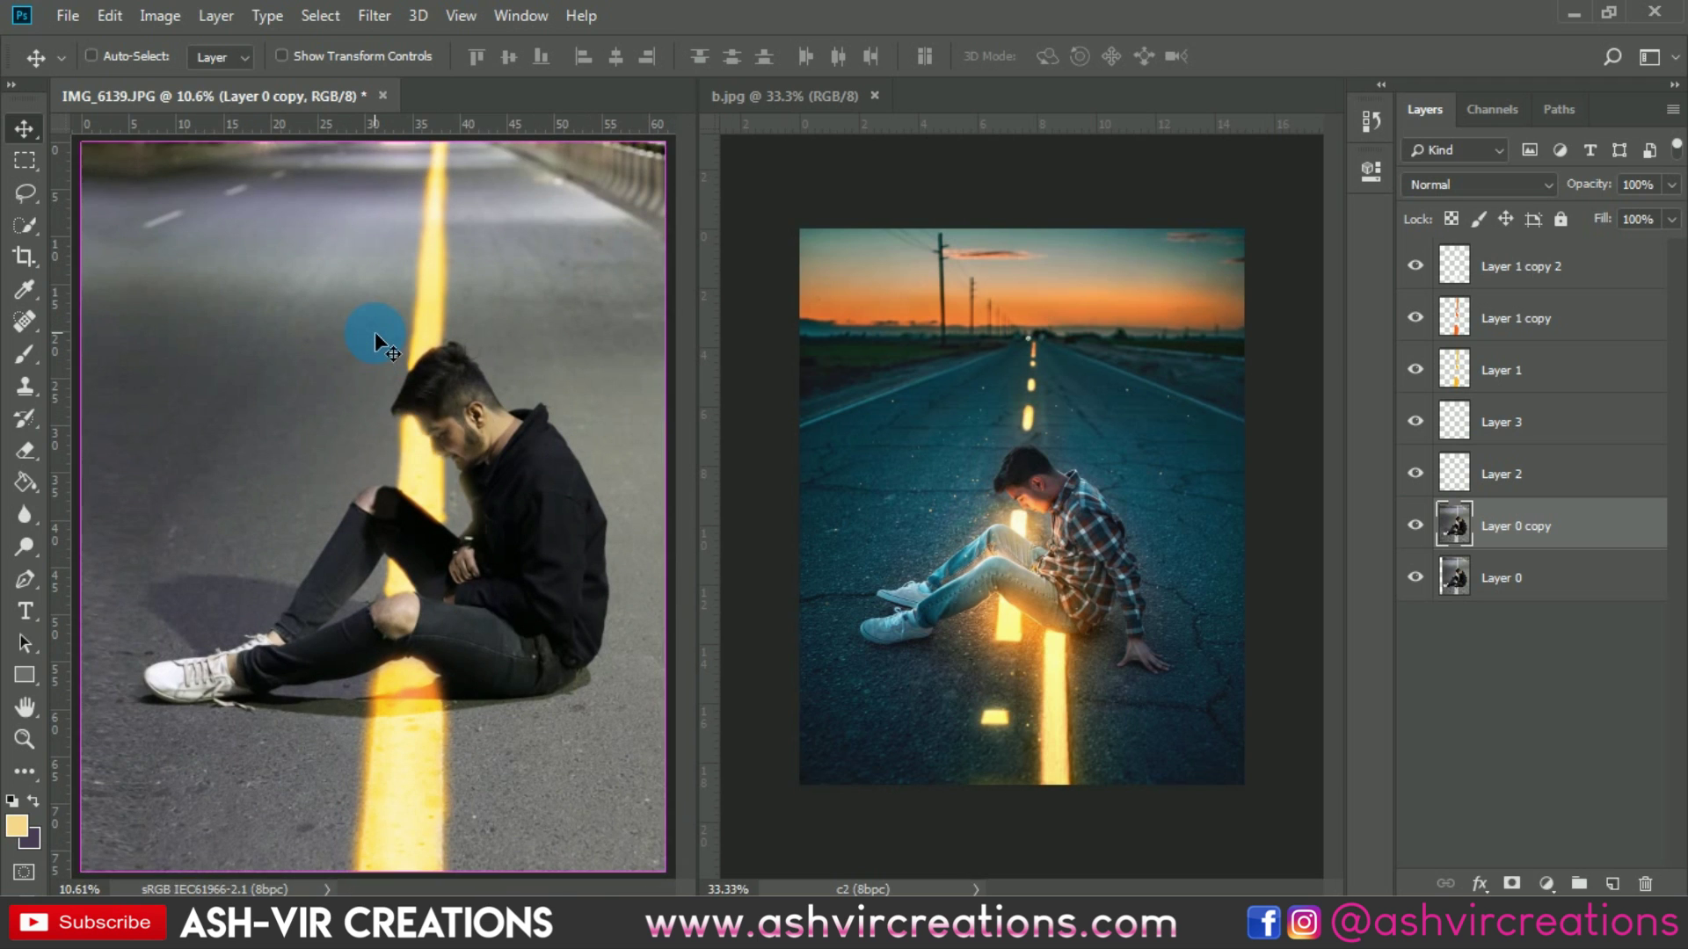
left_click(1533, 430)
left_click(1417, 424)
left_click(1416, 423)
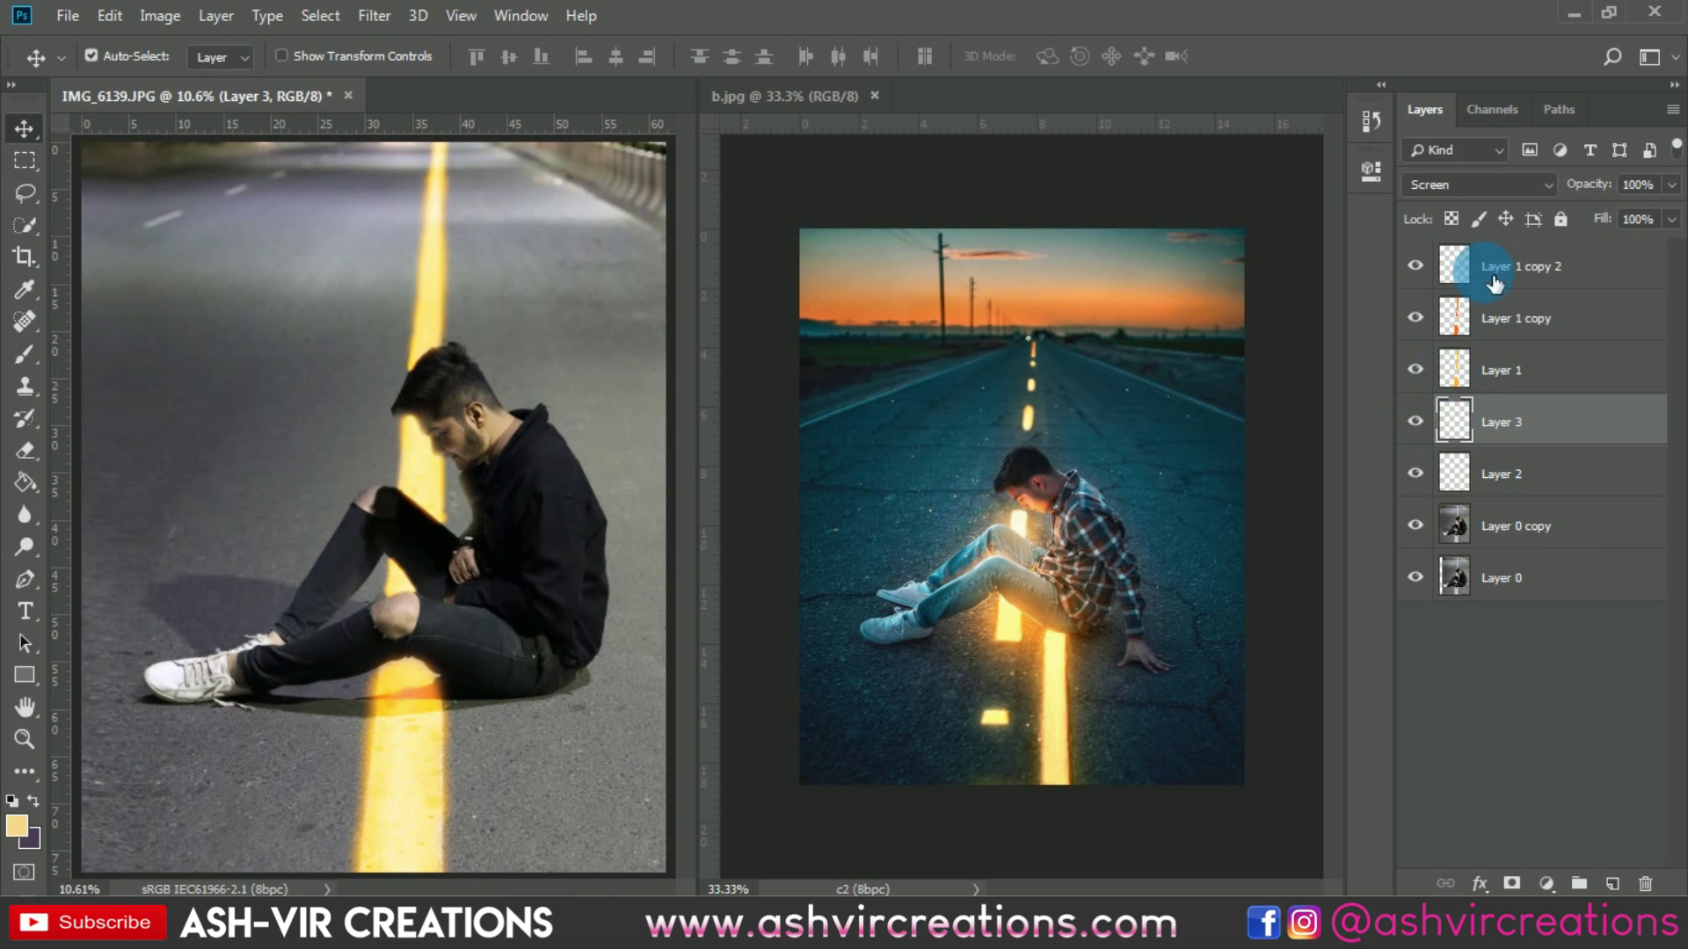
Change Layer 3's blend mode to Soft Light and compare the man with and without the layer
left_click(1464, 192)
left_click(1440, 503)
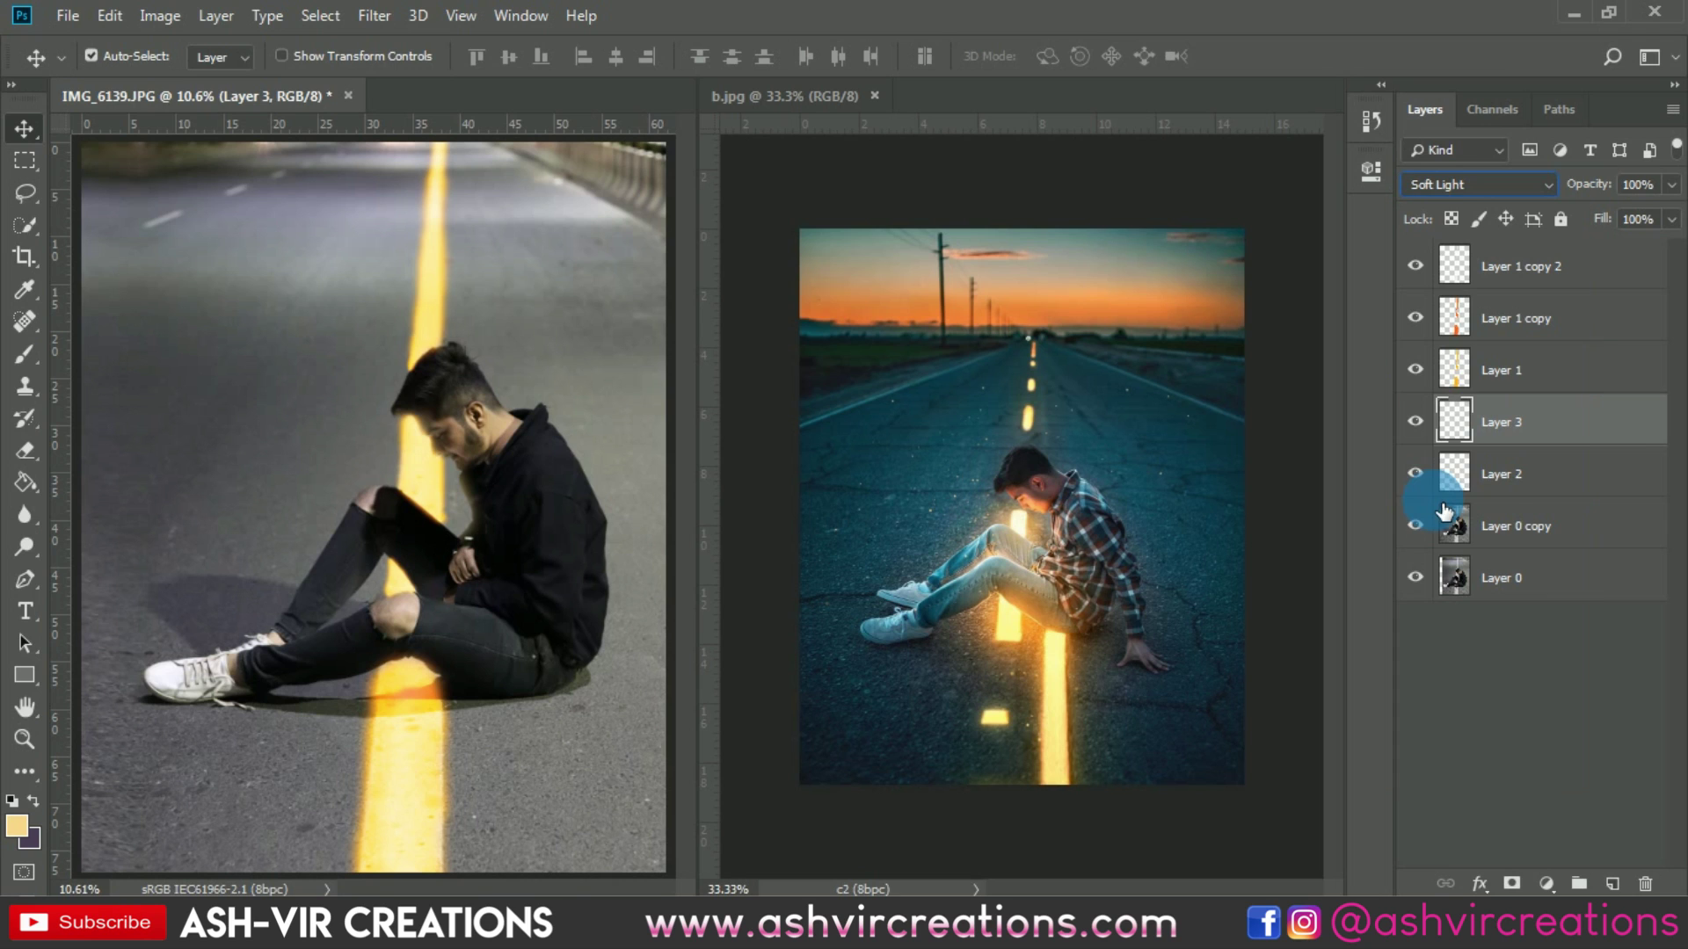
left_click(1419, 419)
left_click(1420, 419)
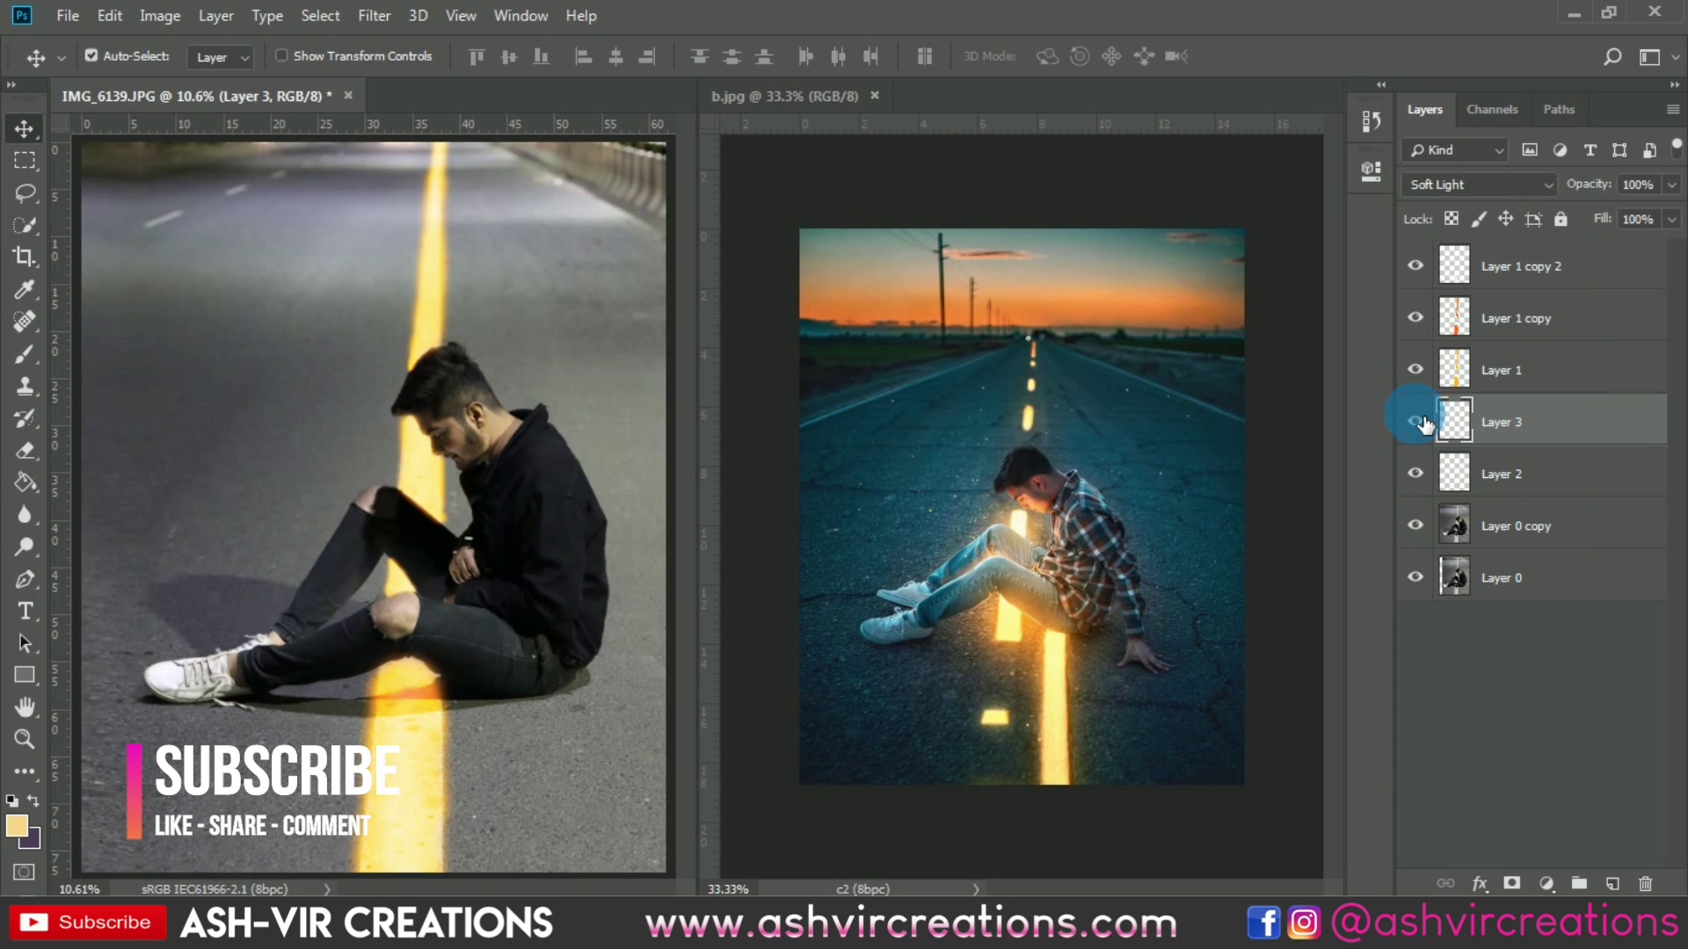
left_click(1417, 423)
left_click(1417, 422)
left_click(1455, 422, "ctrl")
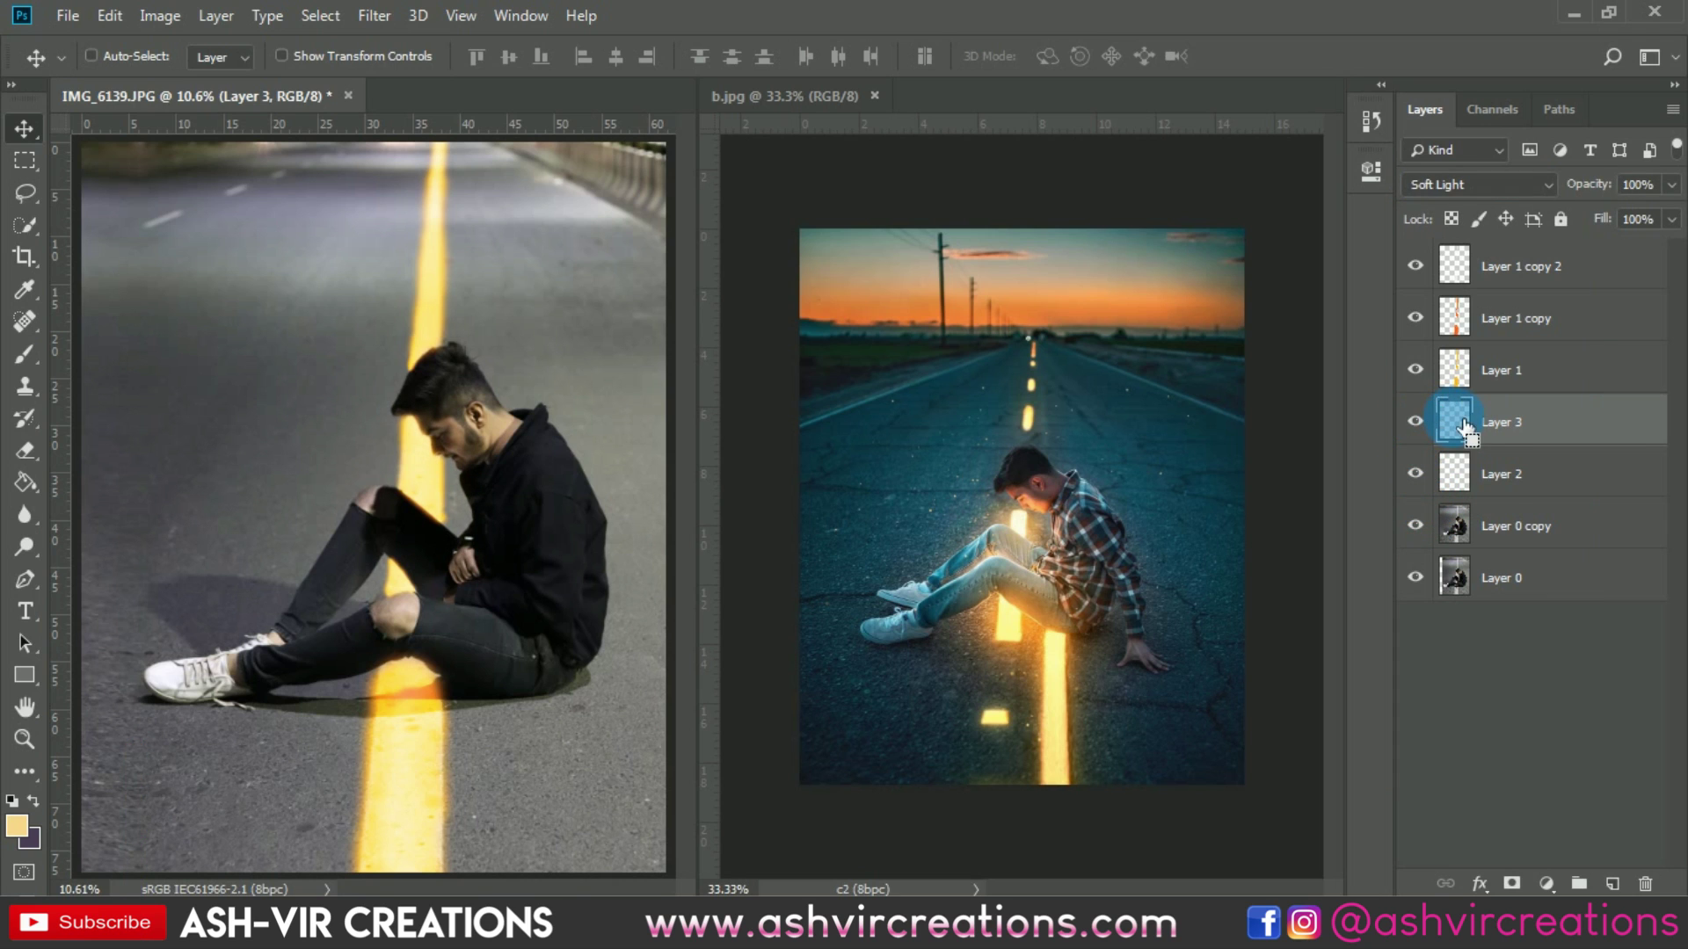
Duplicate the Soft Light layer Layer 3 three times to strengthen the warm light on the face and jacket
left_click(1538, 423)
key("ctrl+j")
key("ctrl+j")
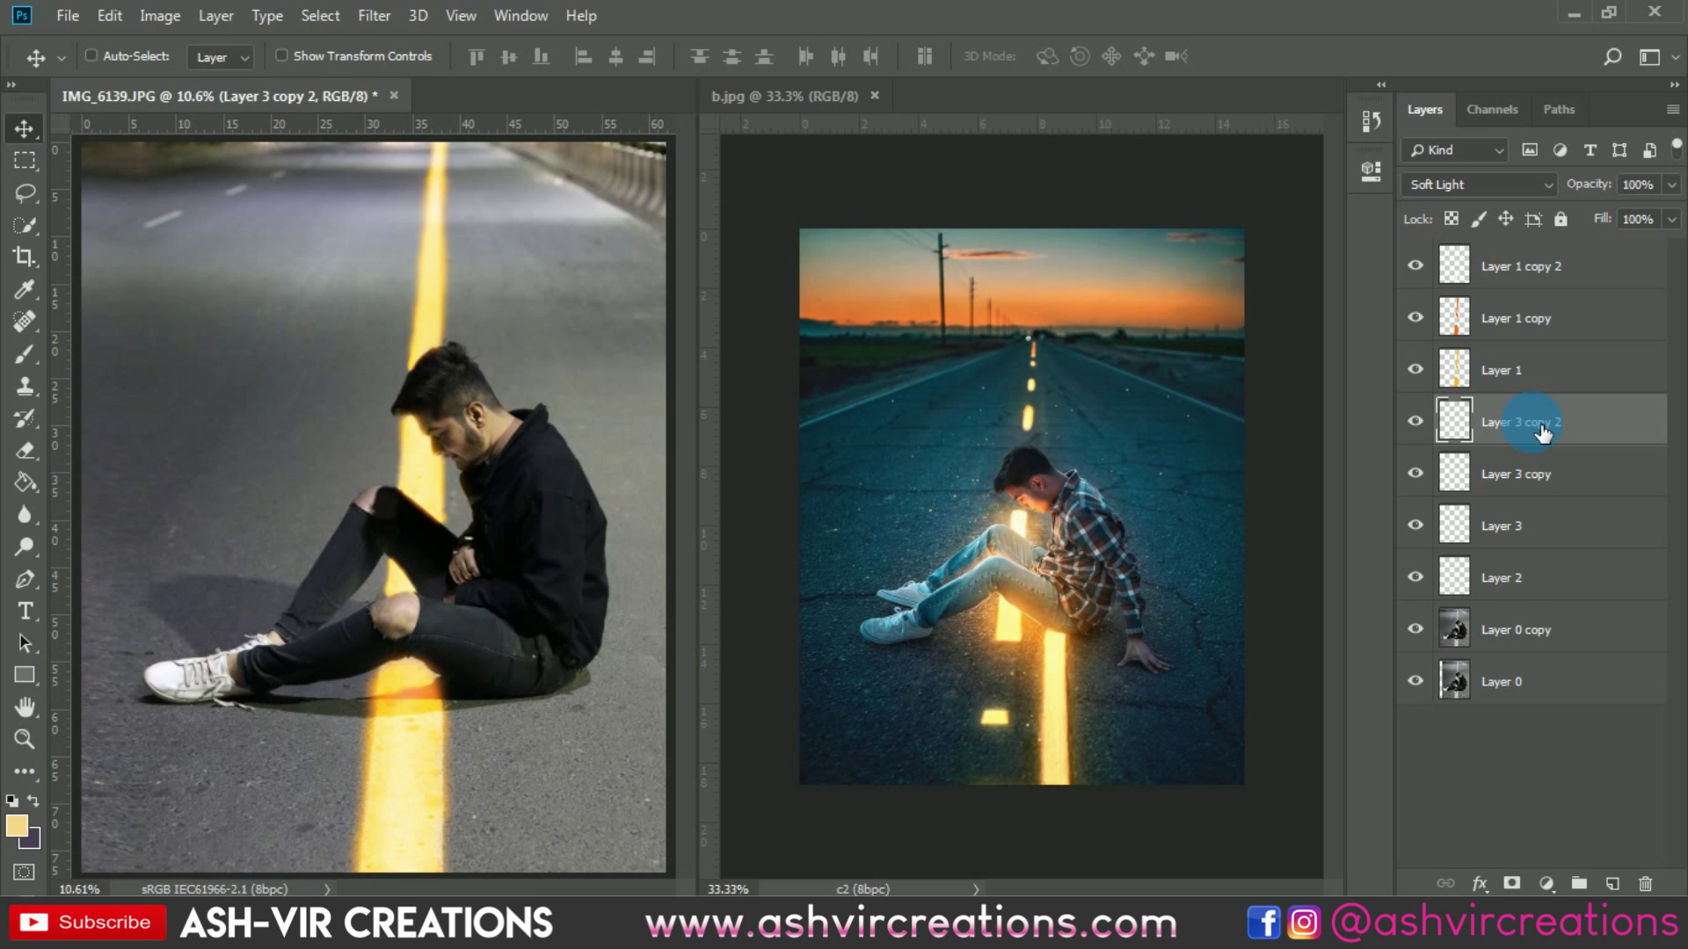
key("ctrl+j")
Examine the man's face and jacket up close with and without the light of Layer 3 copy and Layer 2
left_click_drag(591, 408, 332, 407)
key("ctrl+plus")
key("ctrl+plus")
key("ctrl+plus")
key("ctrl+plus")
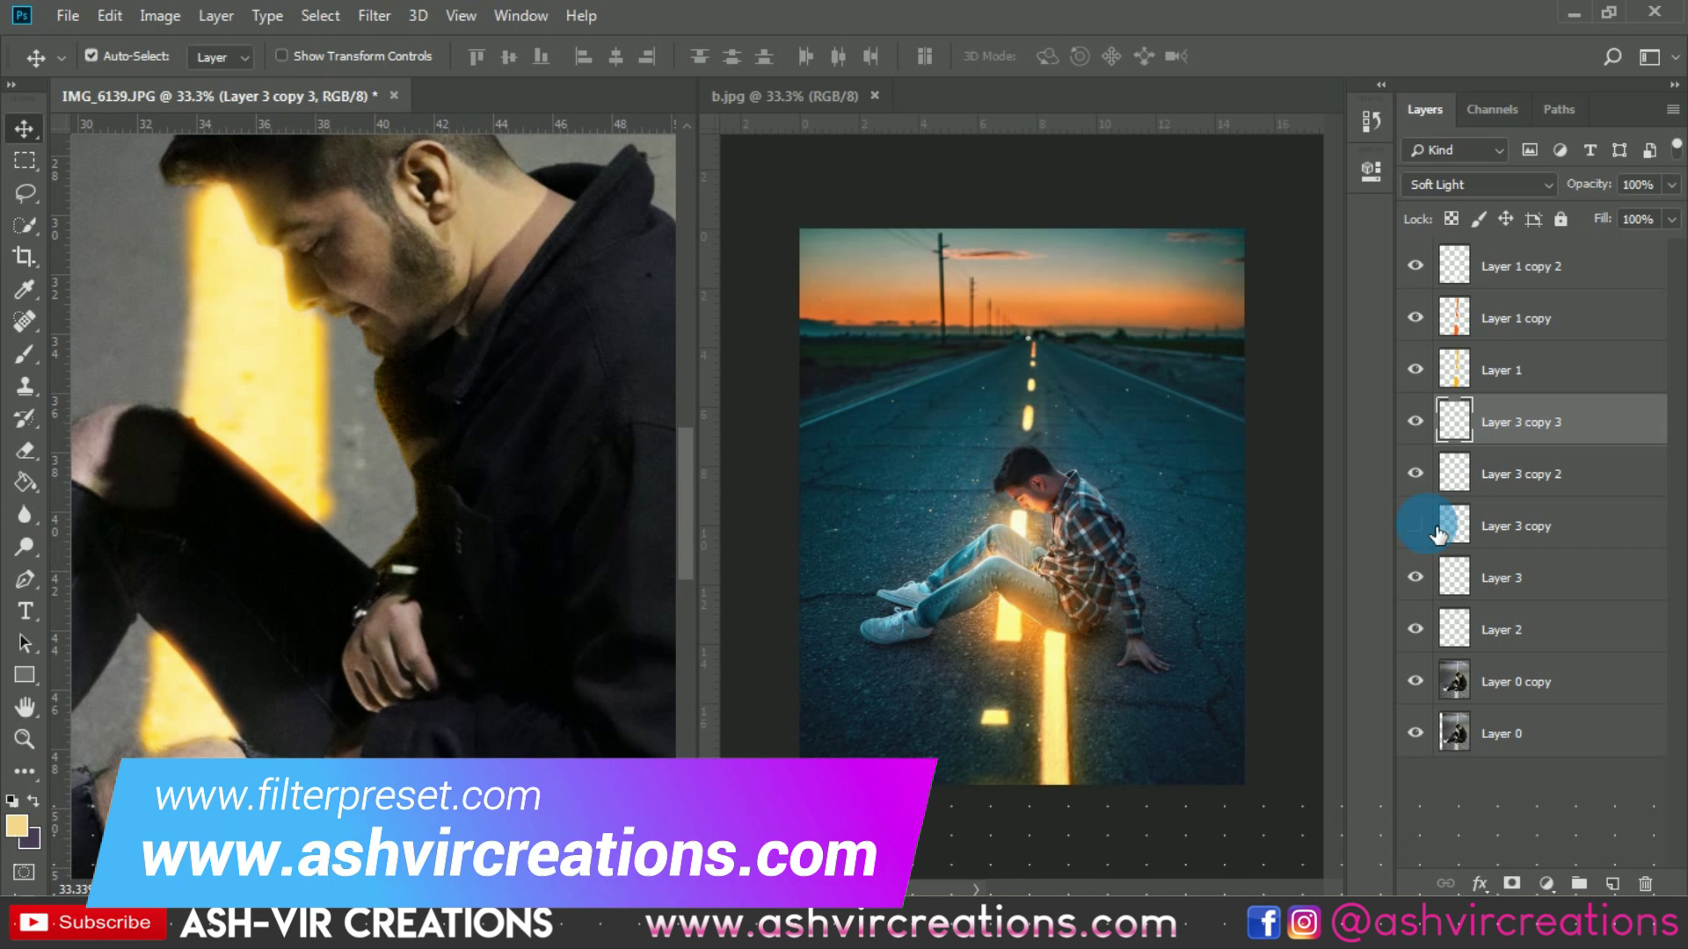
left_click(1422, 526)
left_click(1433, 528)
left_click(1420, 629)
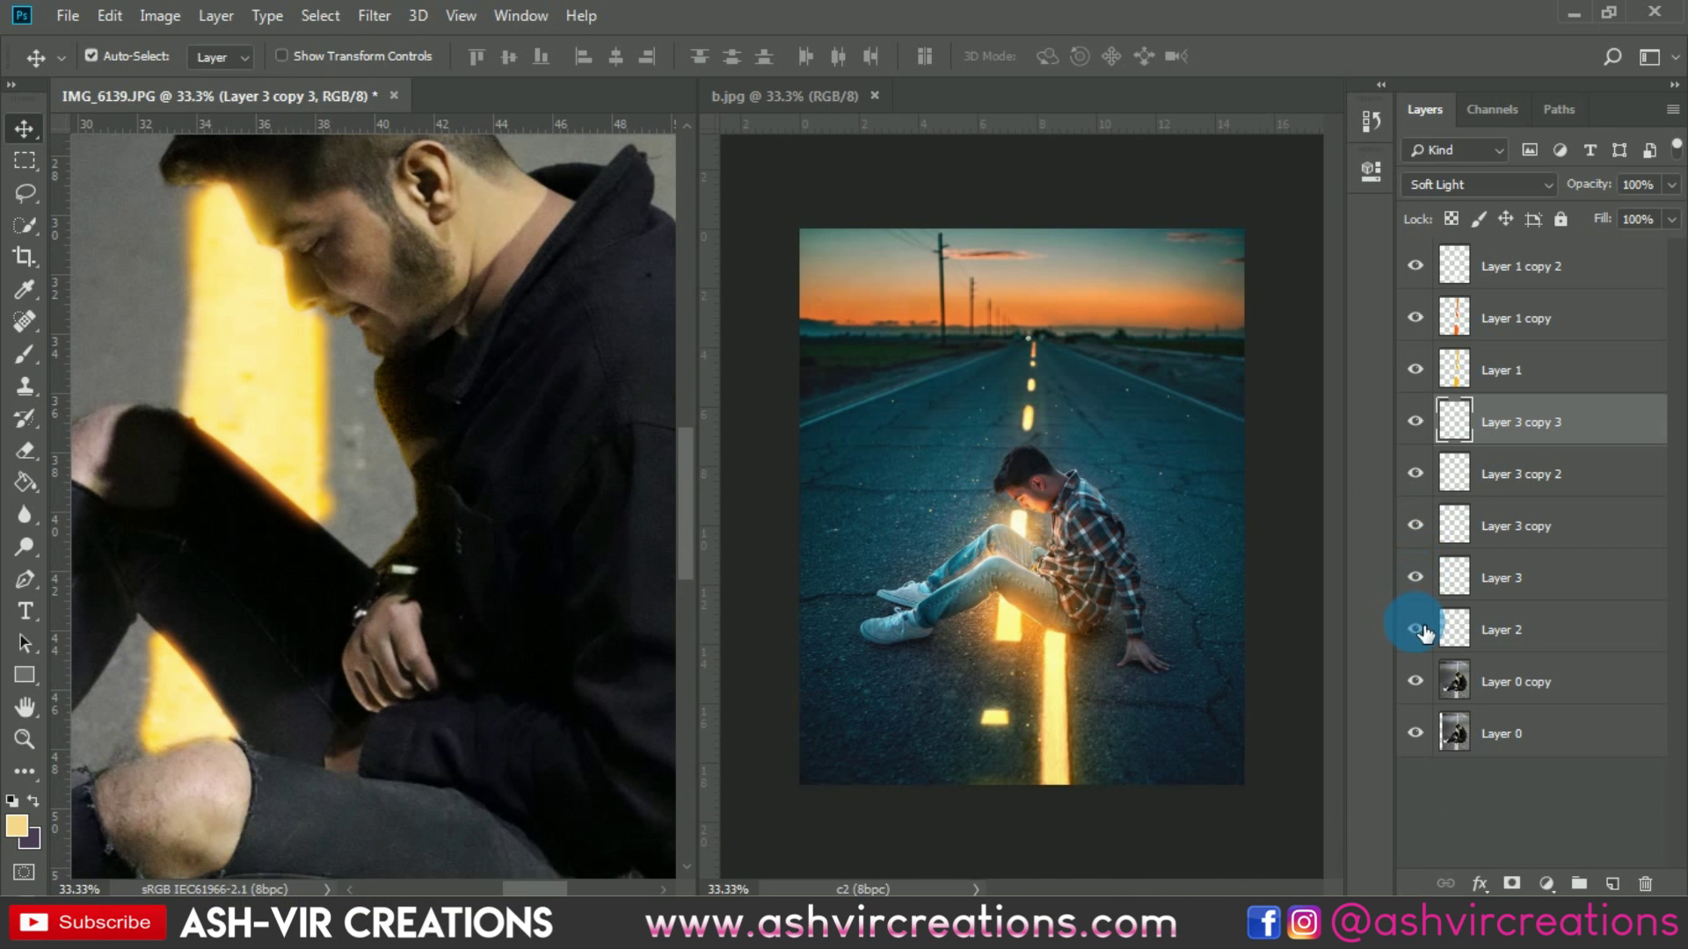
key("ctrl")
key("ctrl+0")
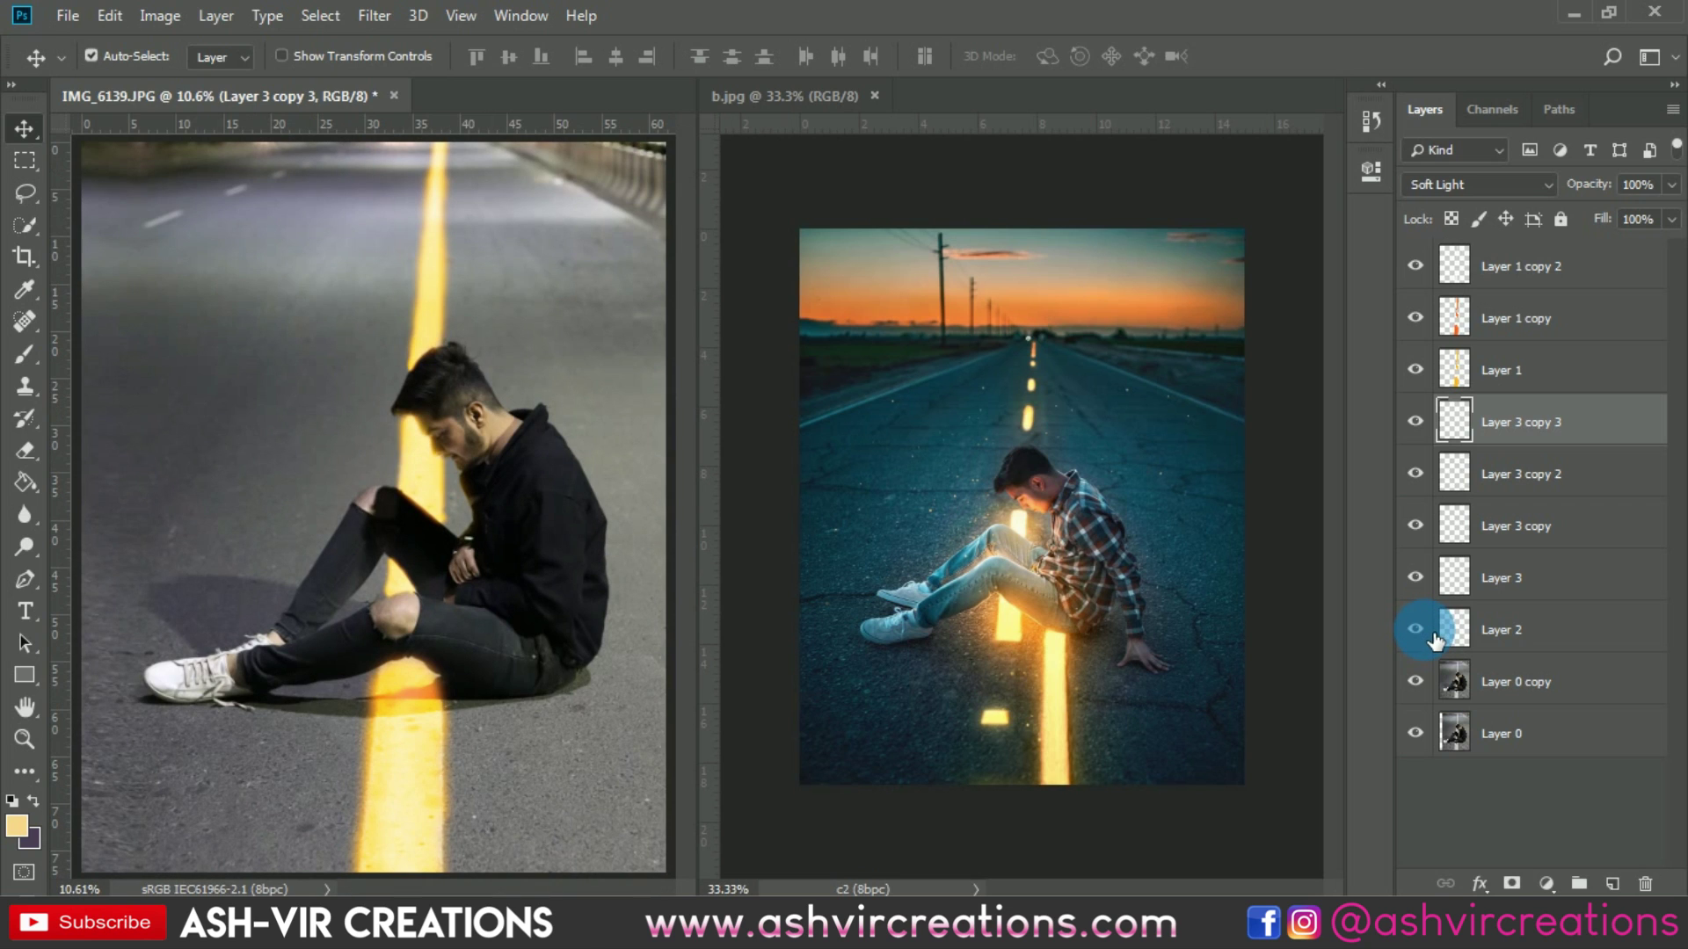
Hide Layer 3 copy 3 and Layer 3 copy 2 to soften the light, and select Layer 0 copy
left_click(1431, 432)
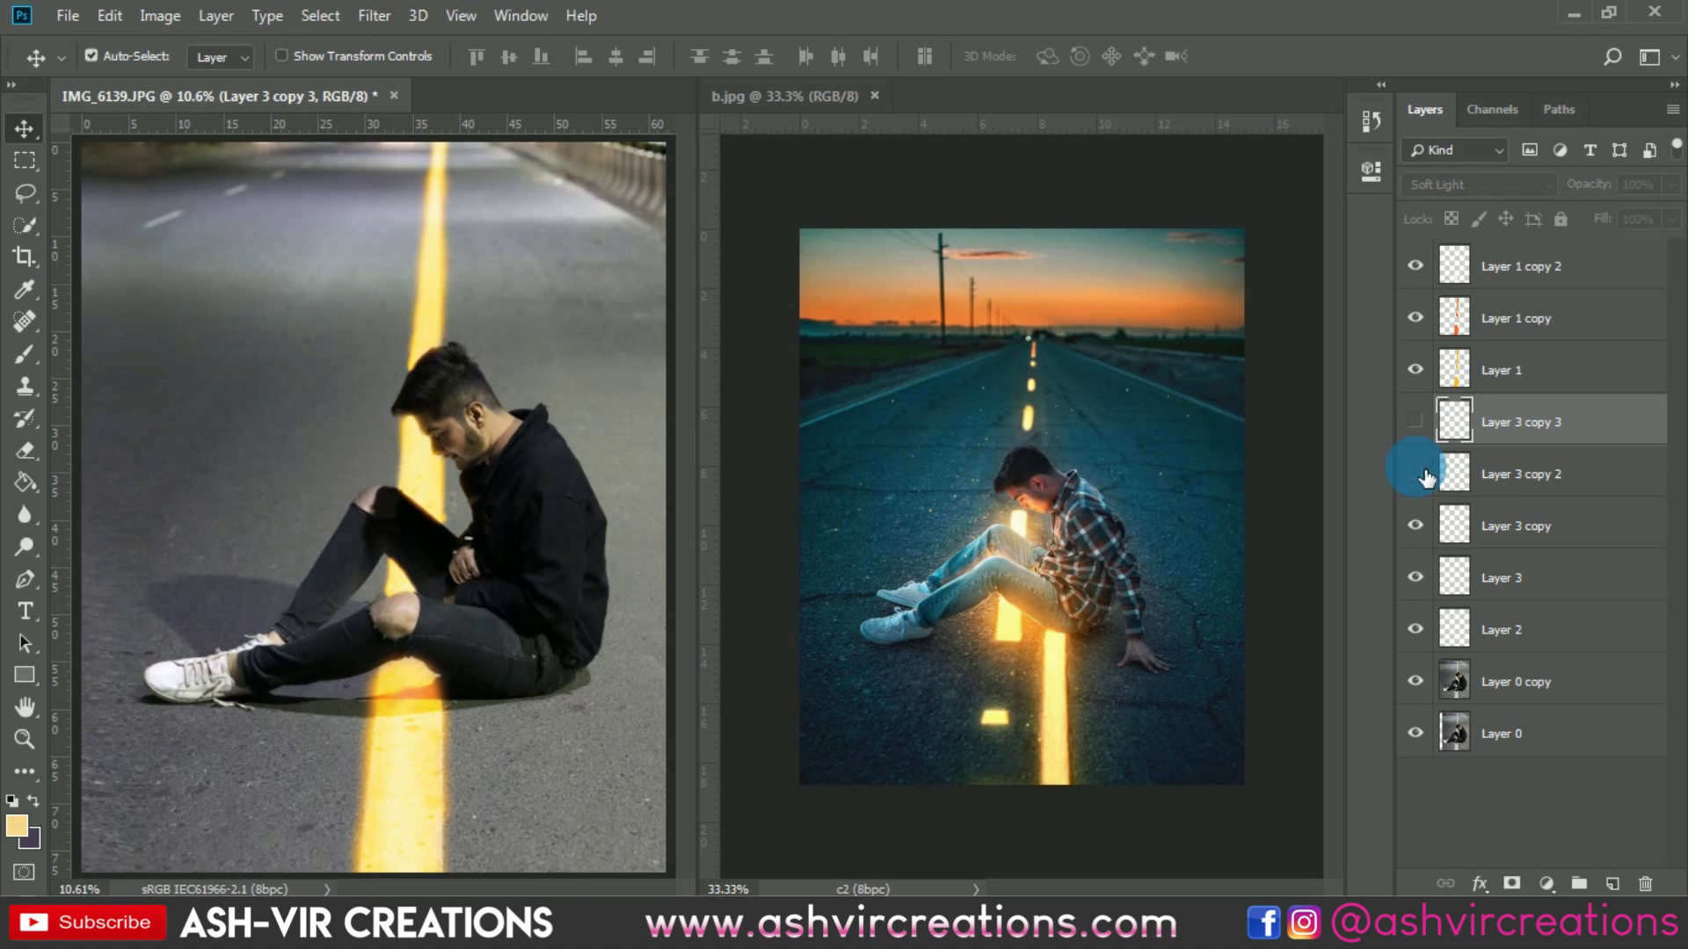
left_click_drag(1425, 477, 1419, 524)
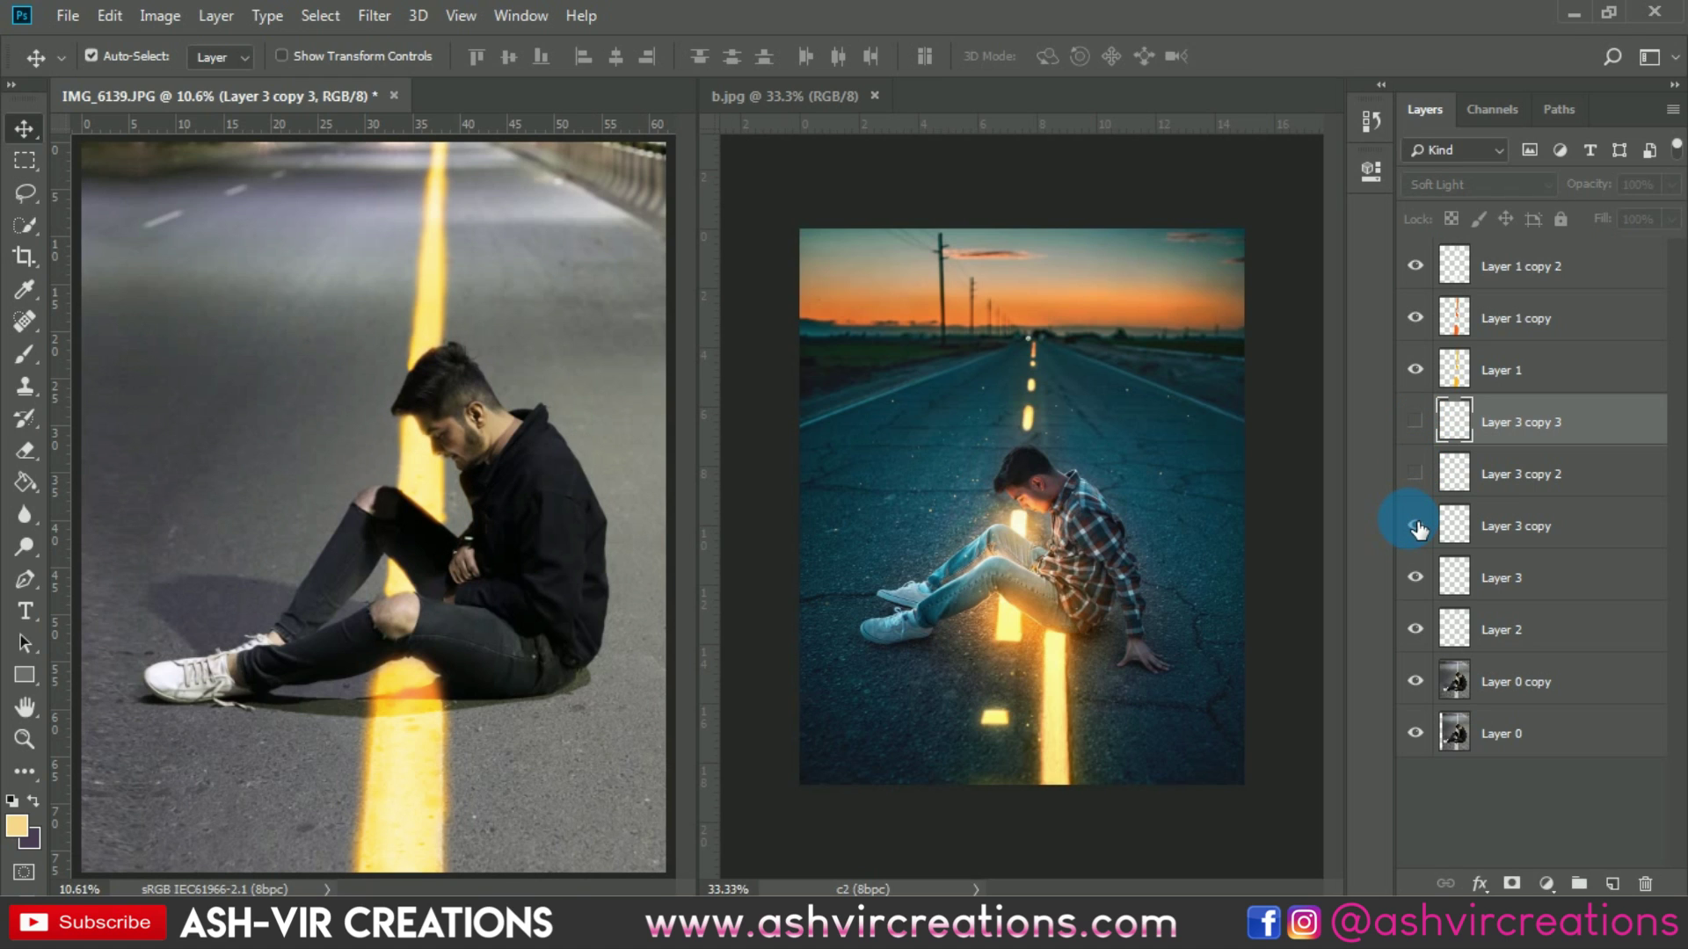
left_click(1493, 597)
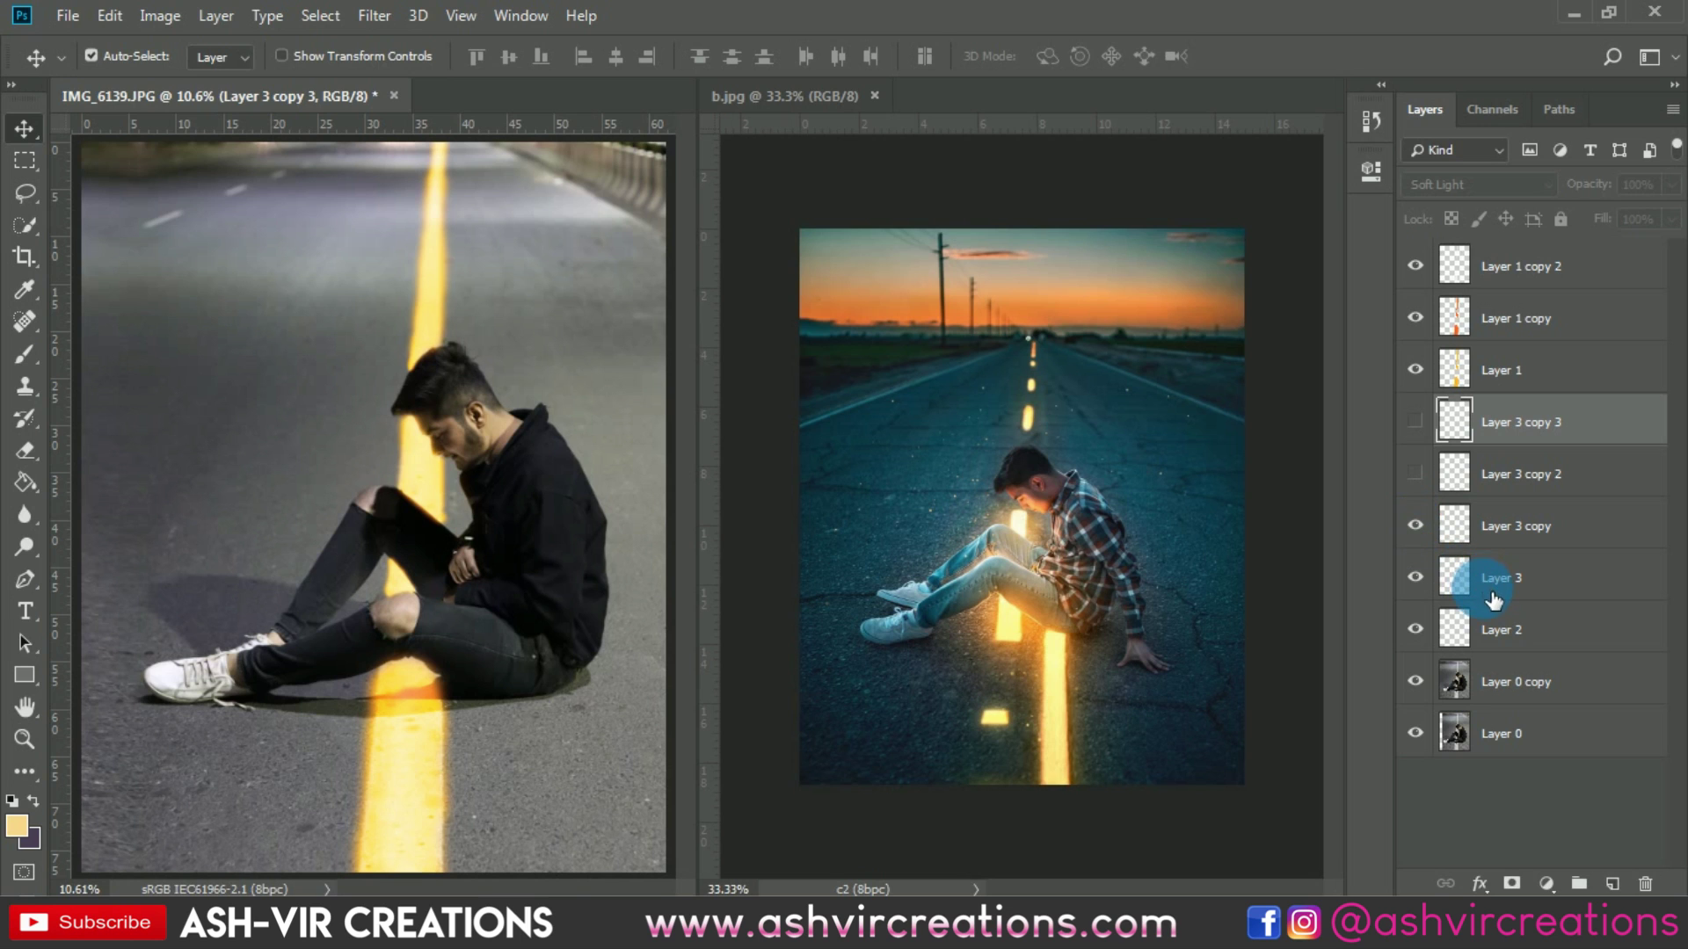
key("alt+v")
key("Escape")
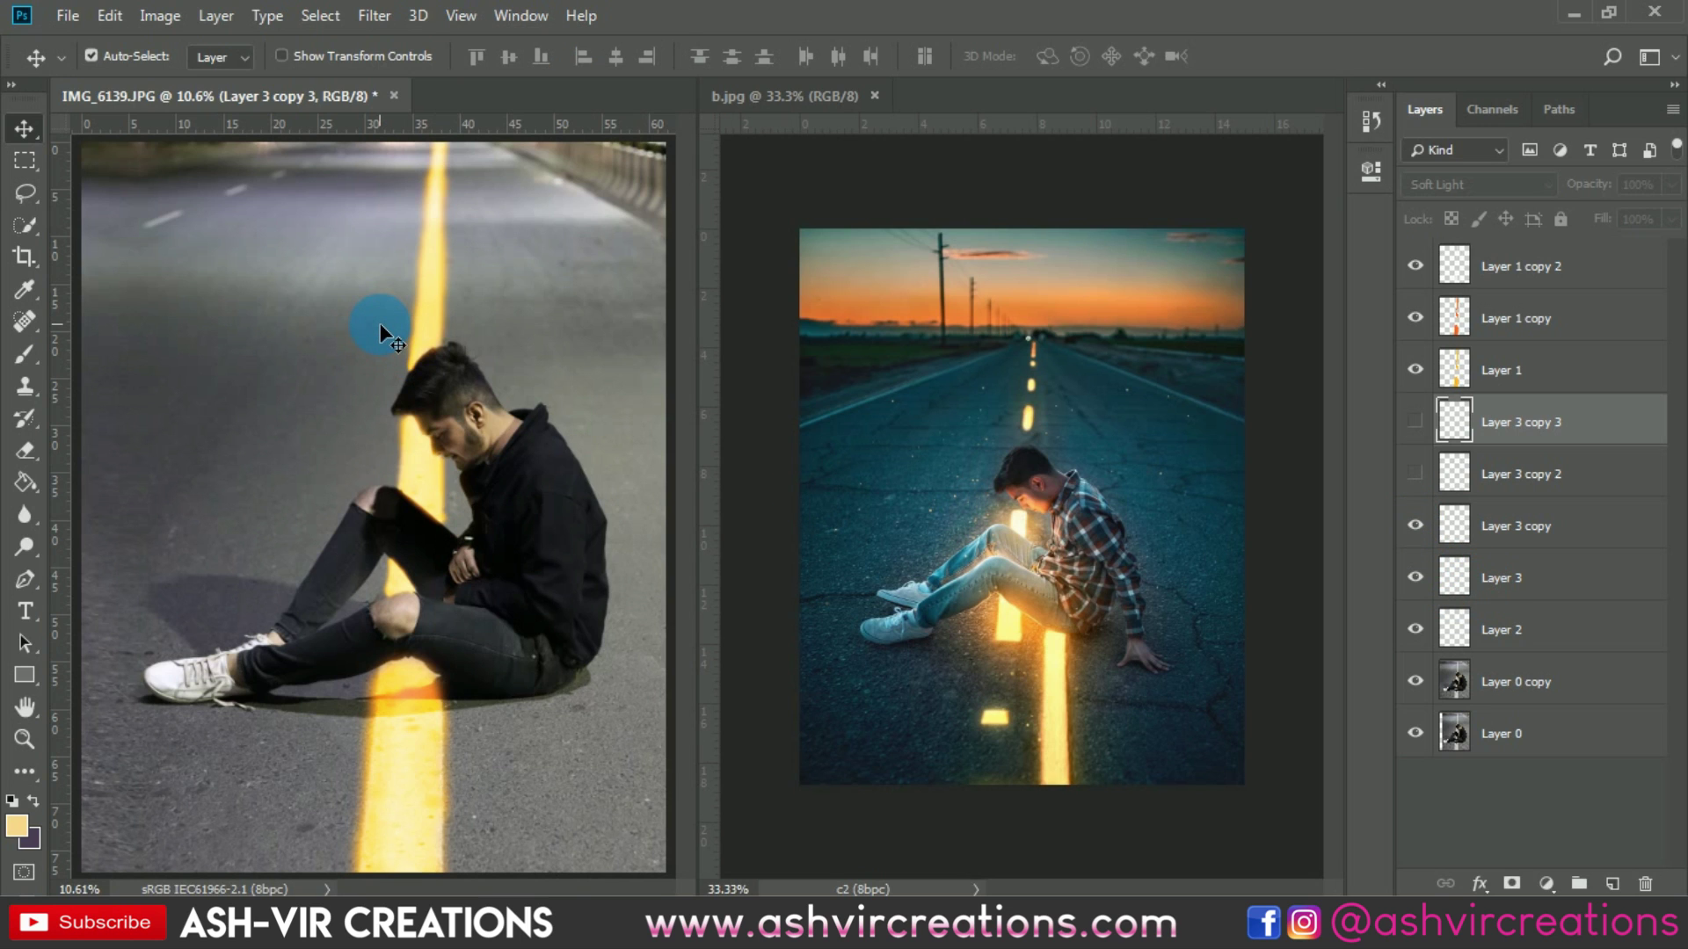
key("ctrl+minus")
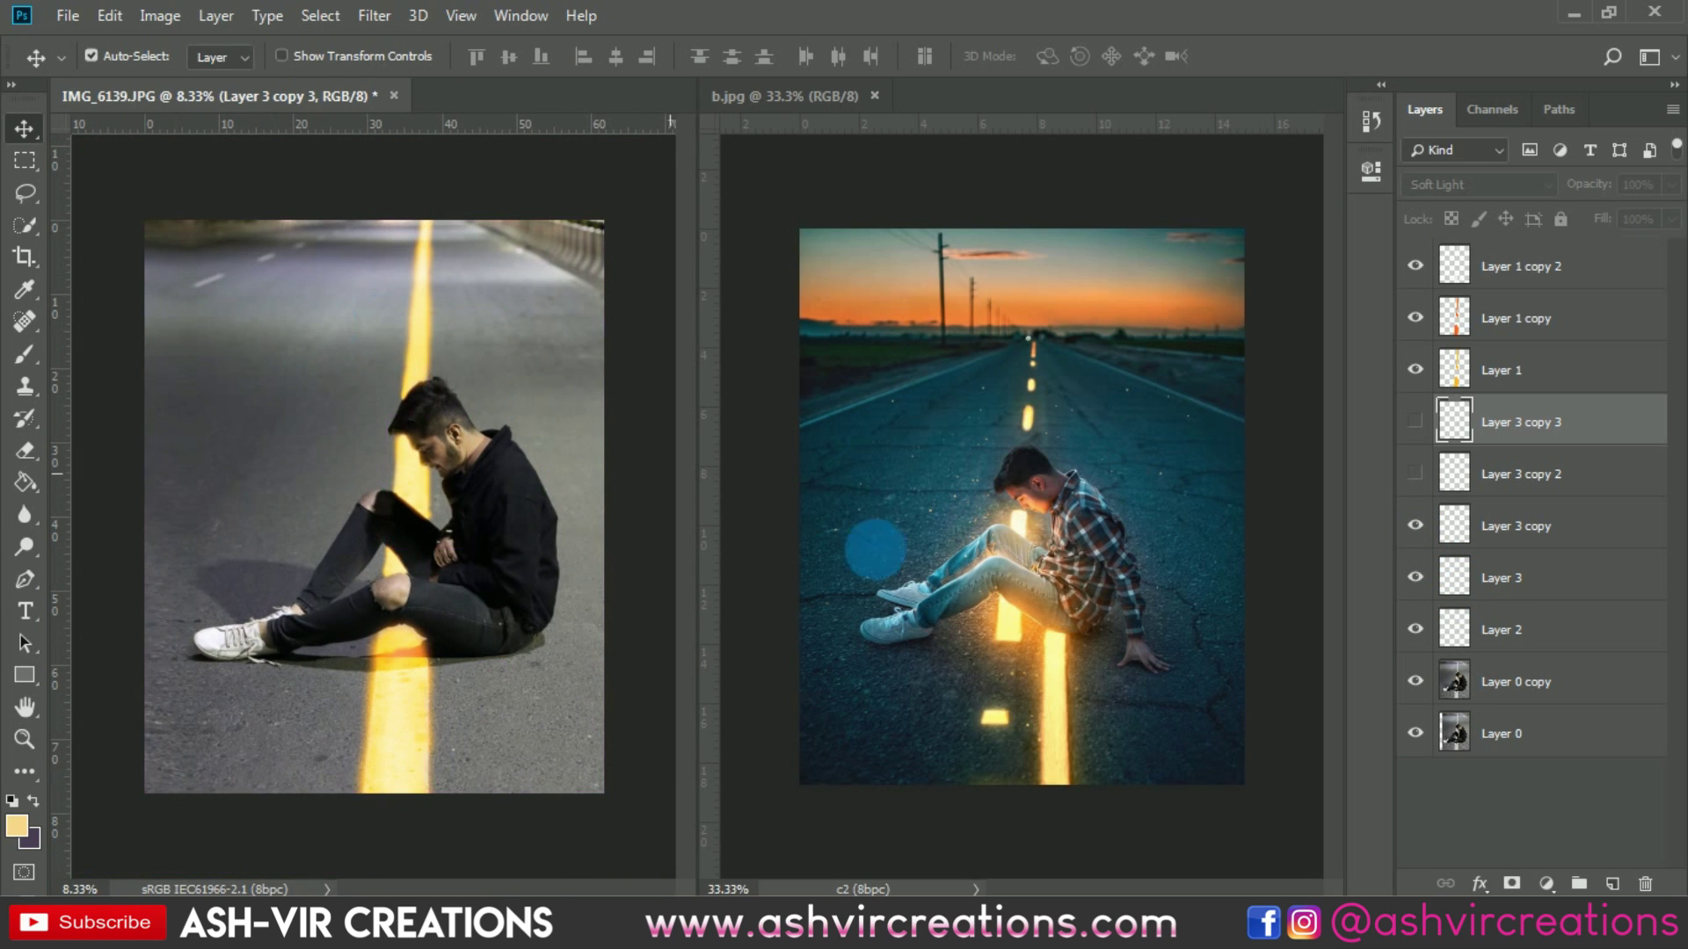
left_click(1519, 675)
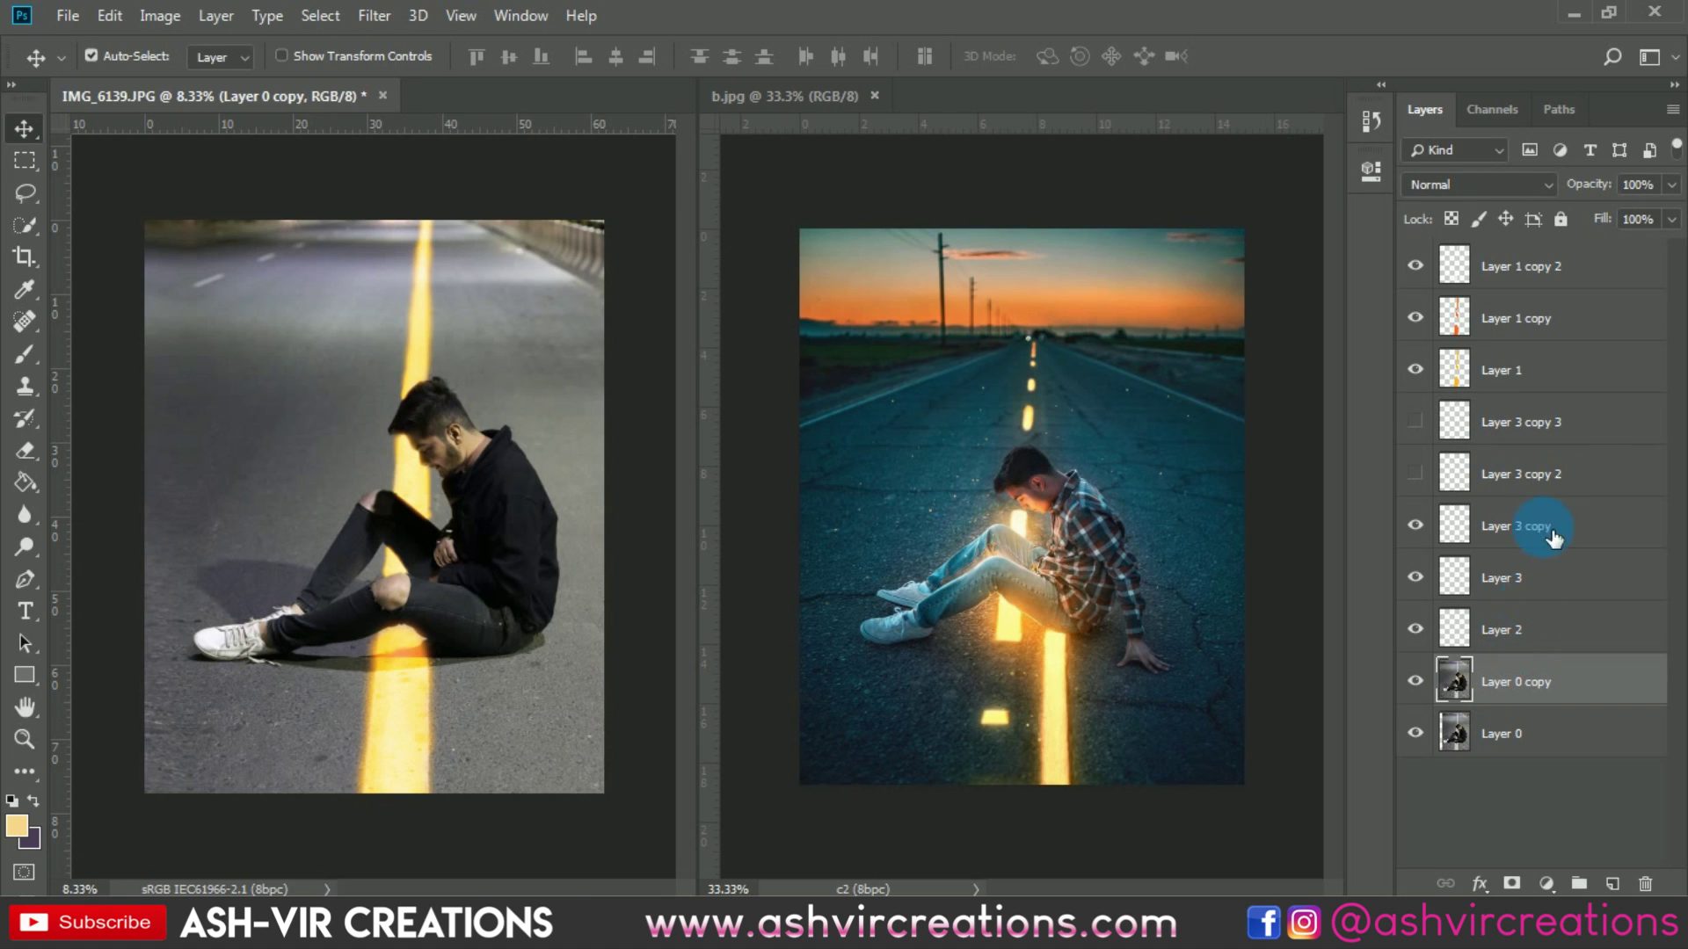
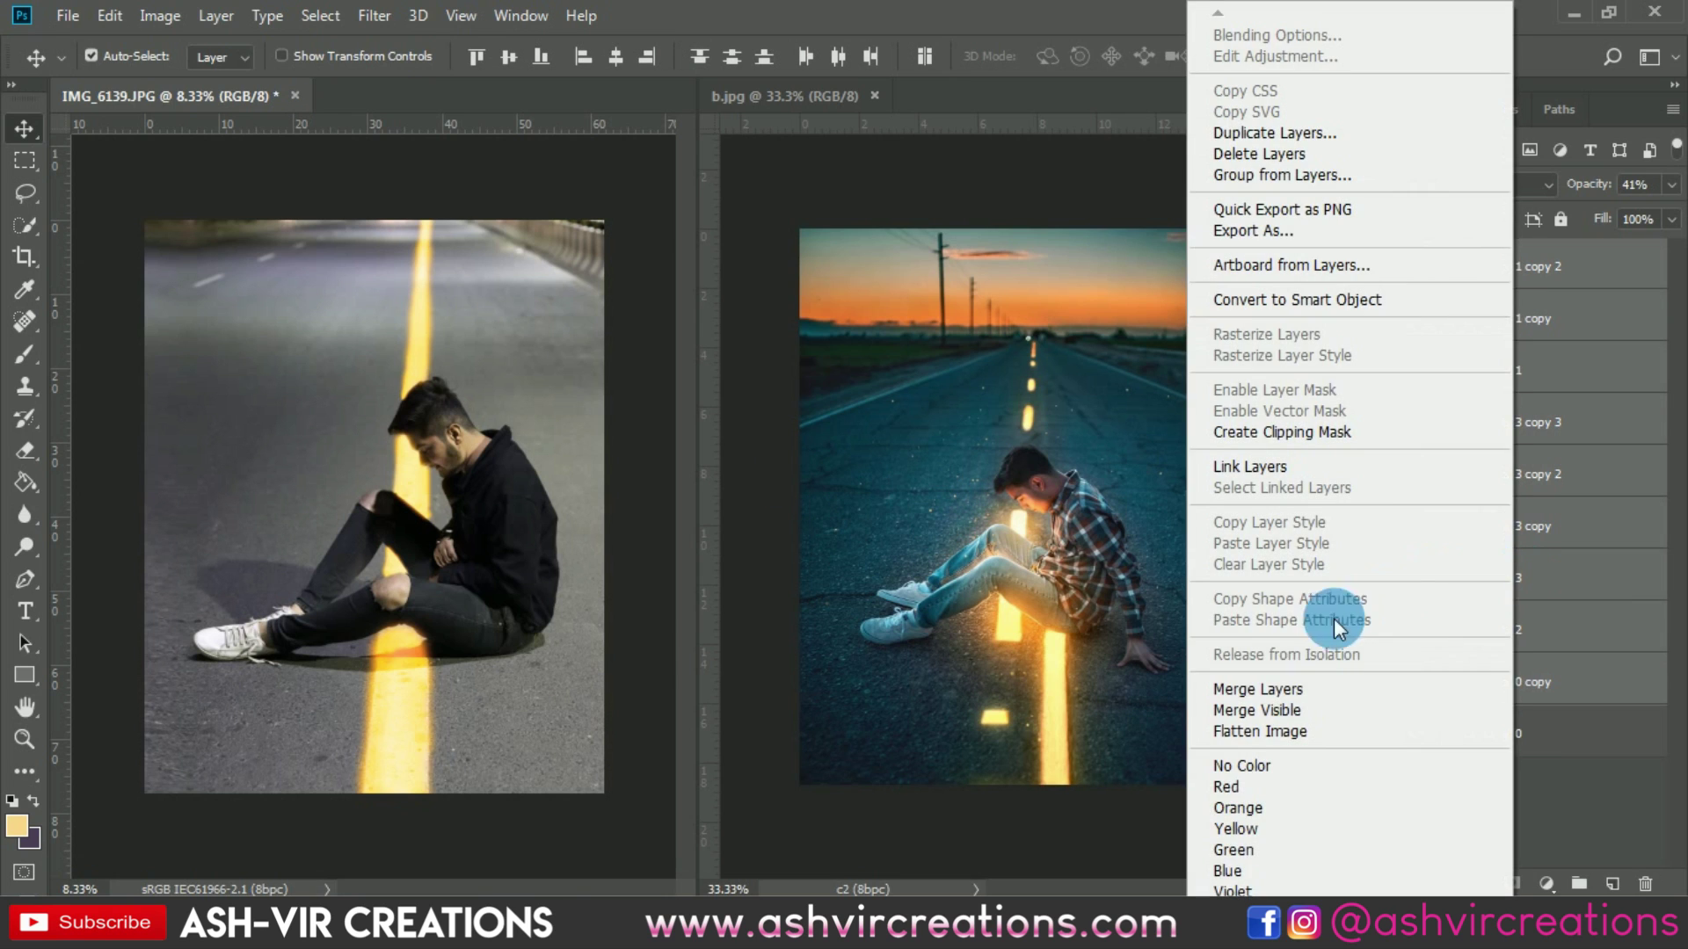
Merge the selected glow and light layers above Layer 0 into a single layer
left_click(1322, 687)
left_click_drag(382, 406, 87, 78)
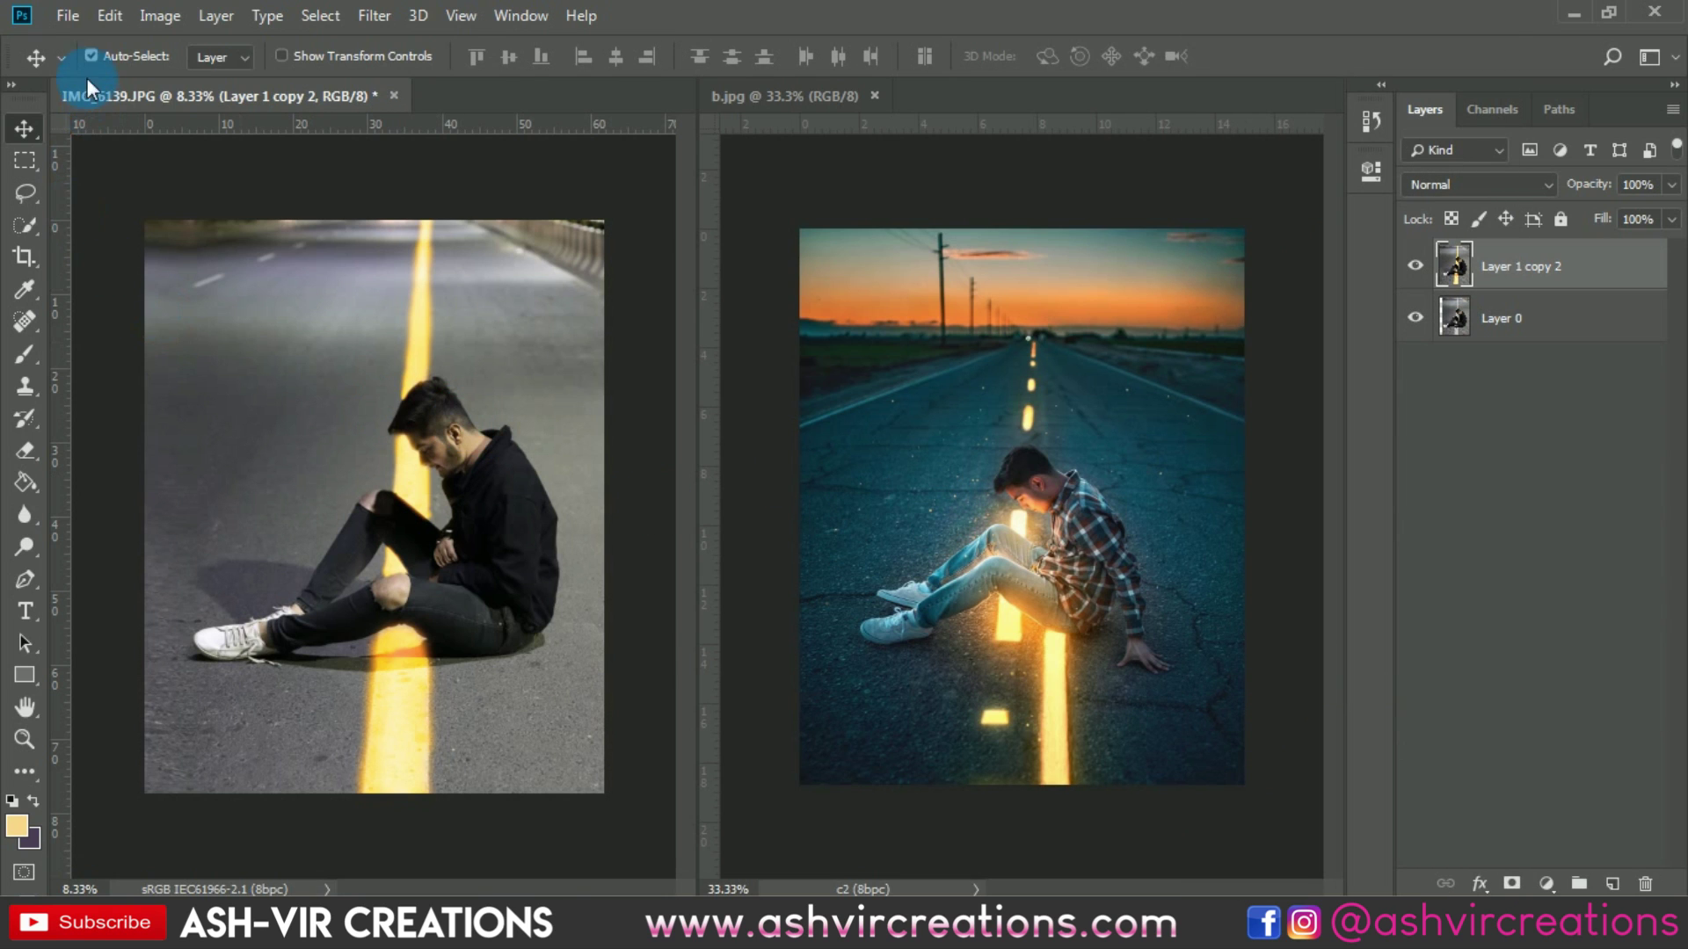
Open 036_fairy_dust_02_by_tigers_stock_d2p24h0 from the Desktop and bring its sparks into IMG_6139.JPG above the merged layer
left_click(67, 18)
left_click(88, 58)
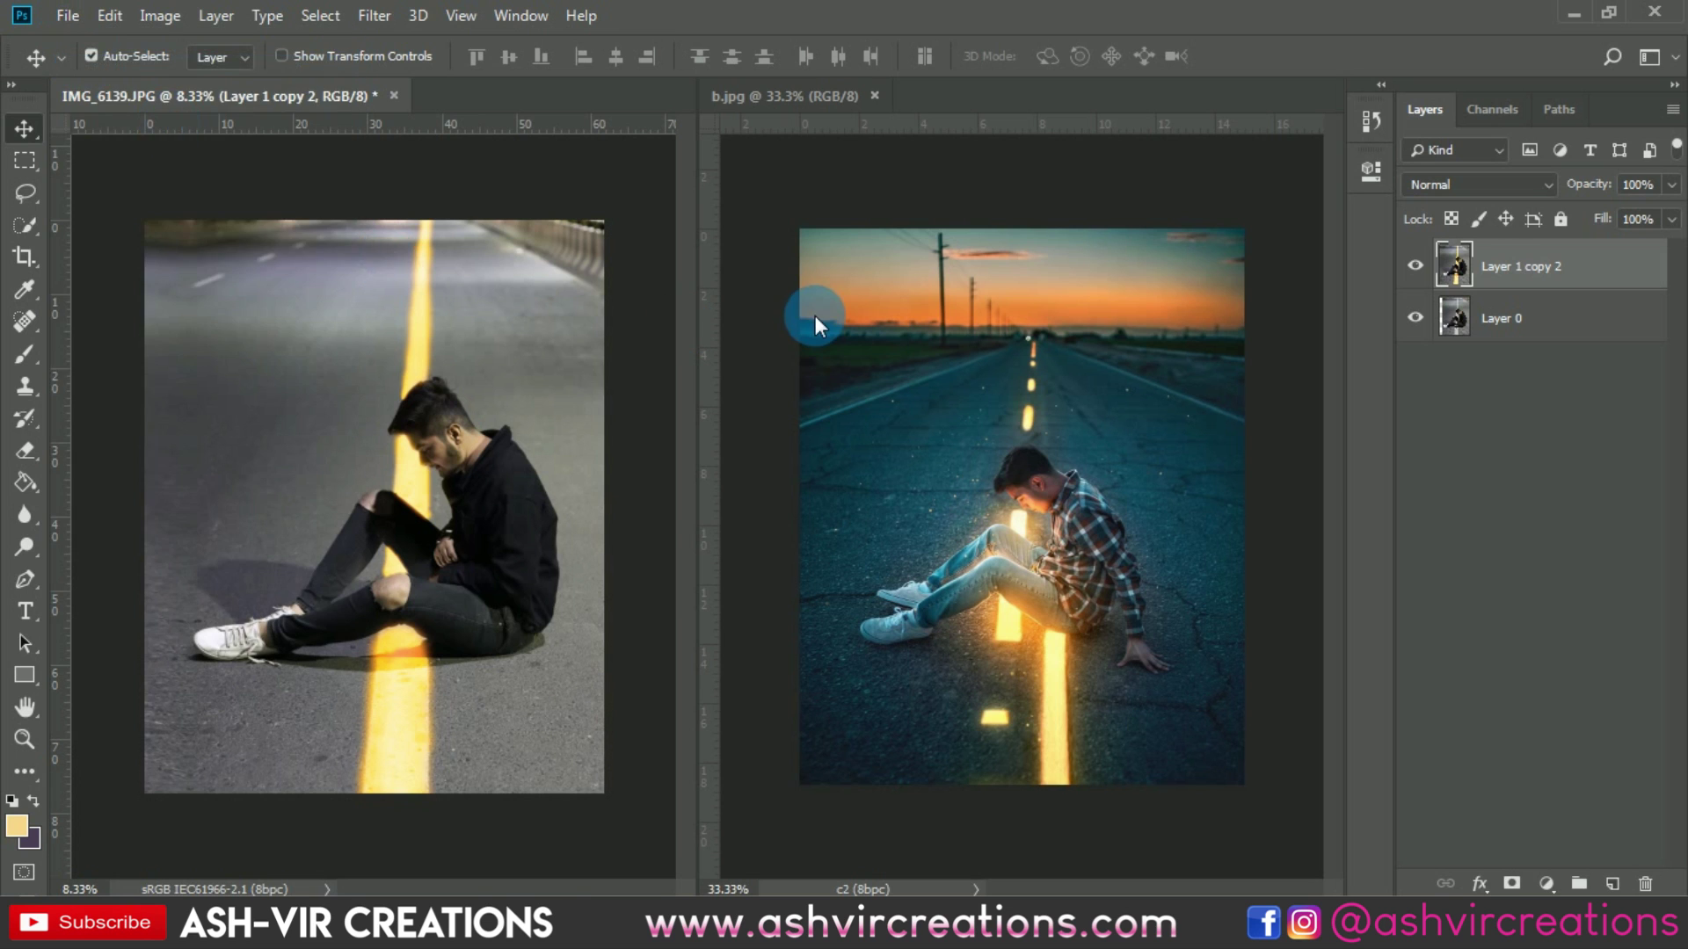
scroll(578, 283, "down", 5)
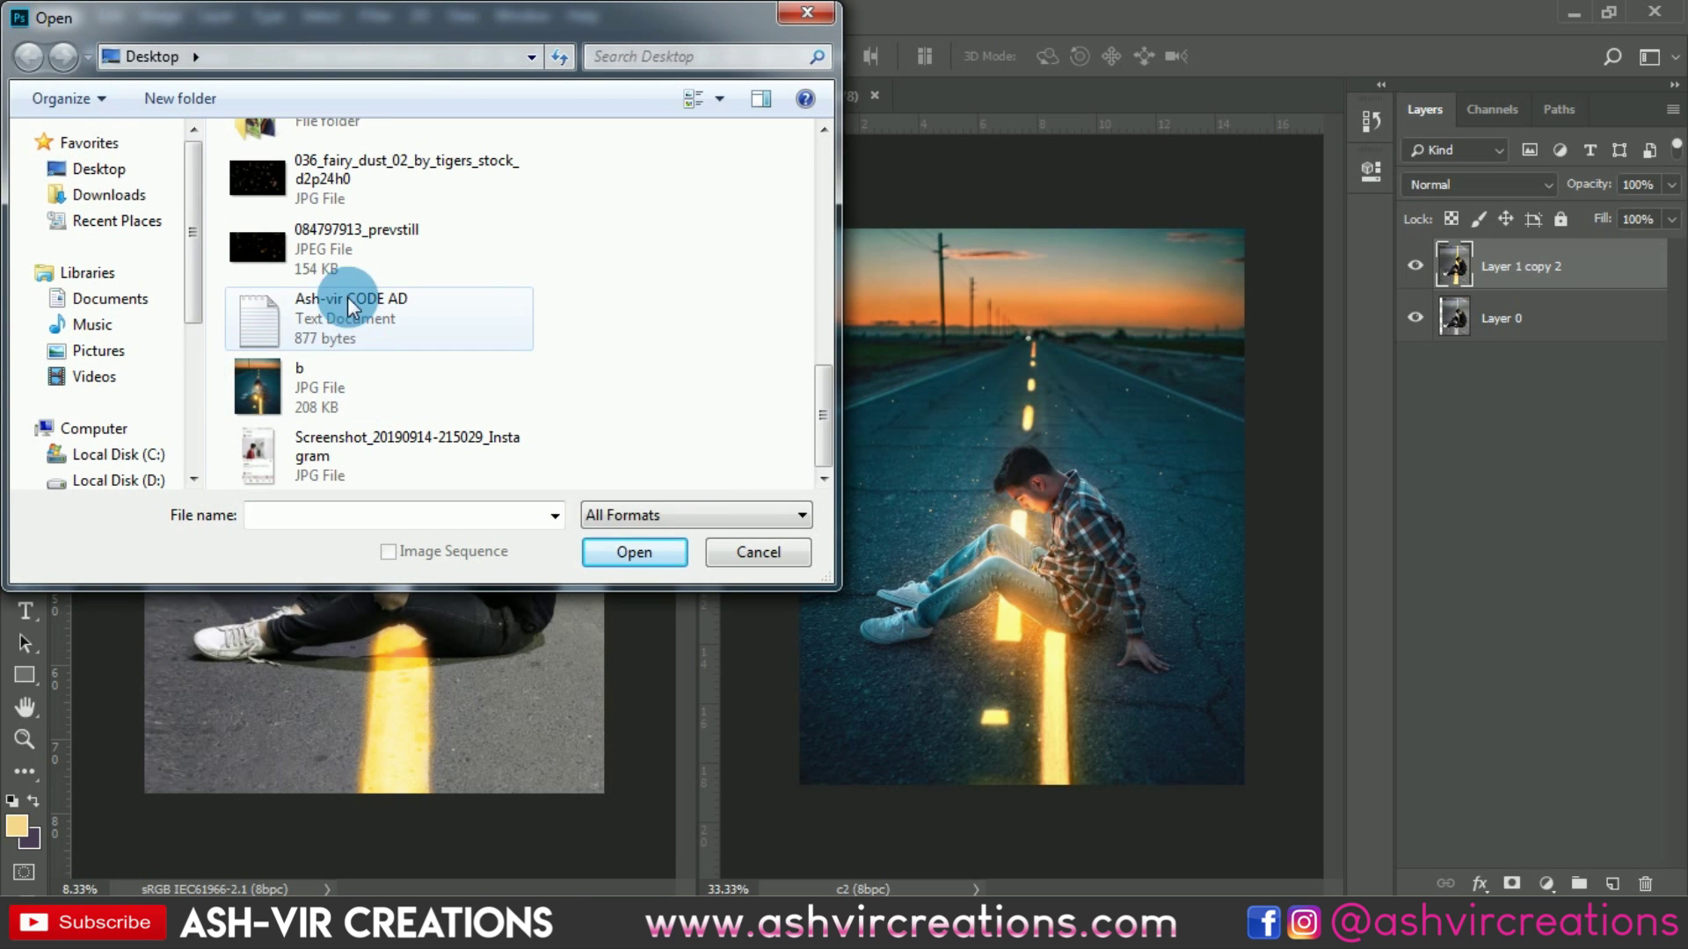
left_click(350, 192)
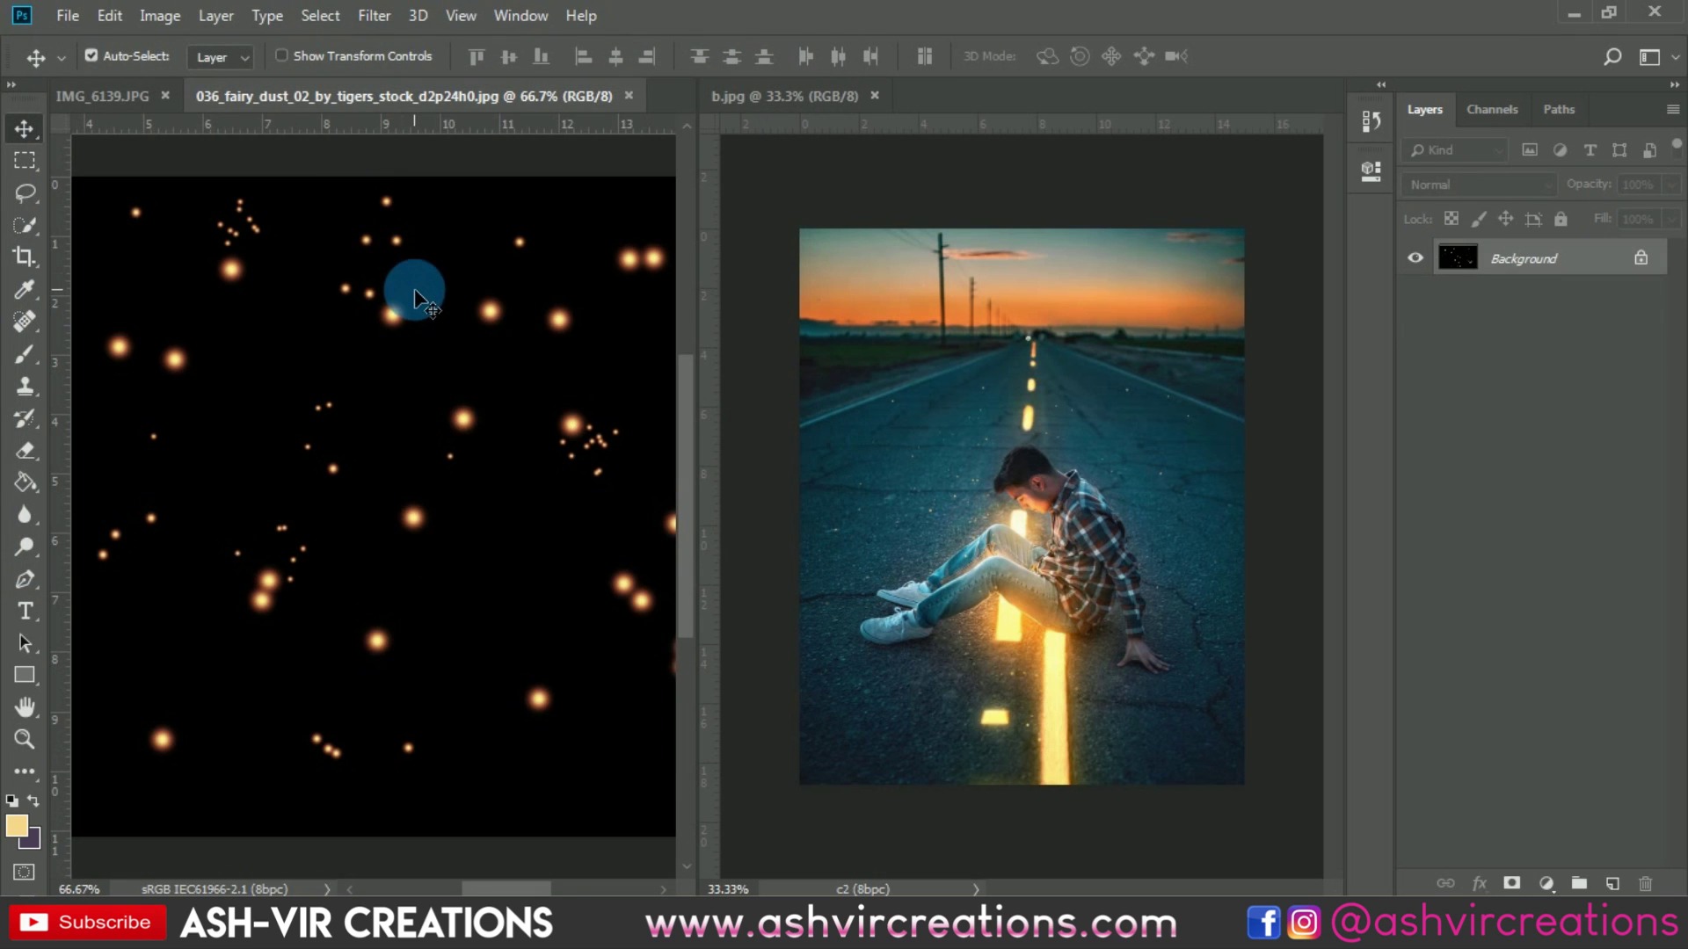
left_click_drag(407, 290, 315, 325)
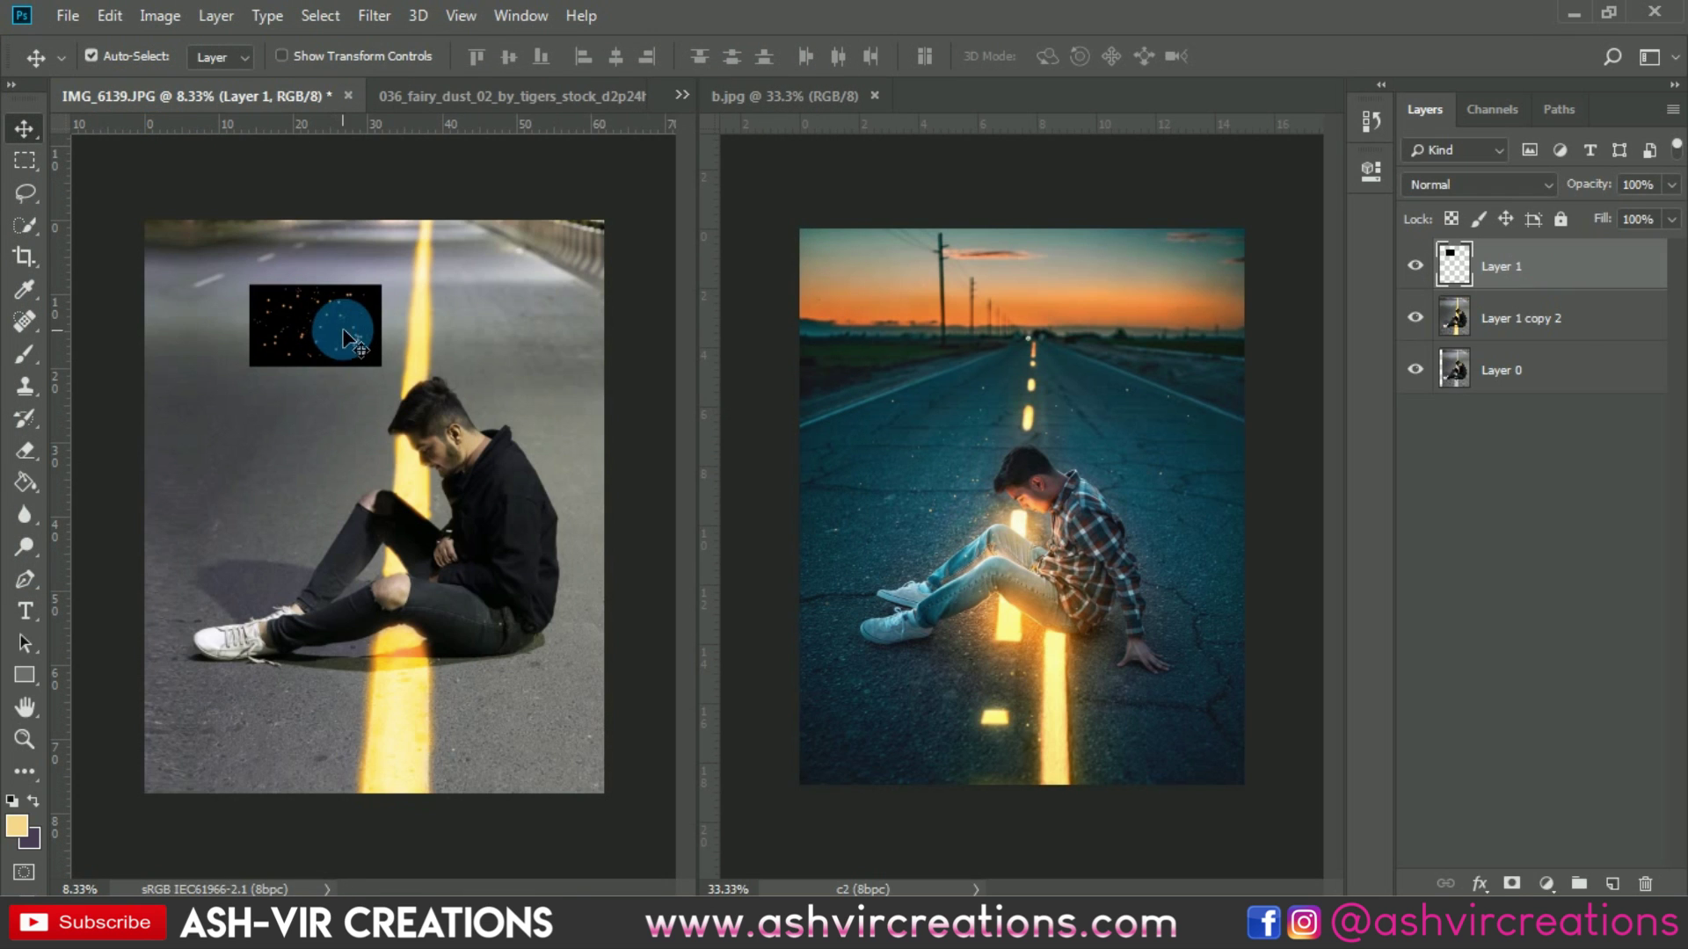
Set the spark layer's blend mode to Screen, enlarge it to about 134% and place it in front of the man's face
left_click(1472, 185)
left_click(1441, 392)
key("ctrl")
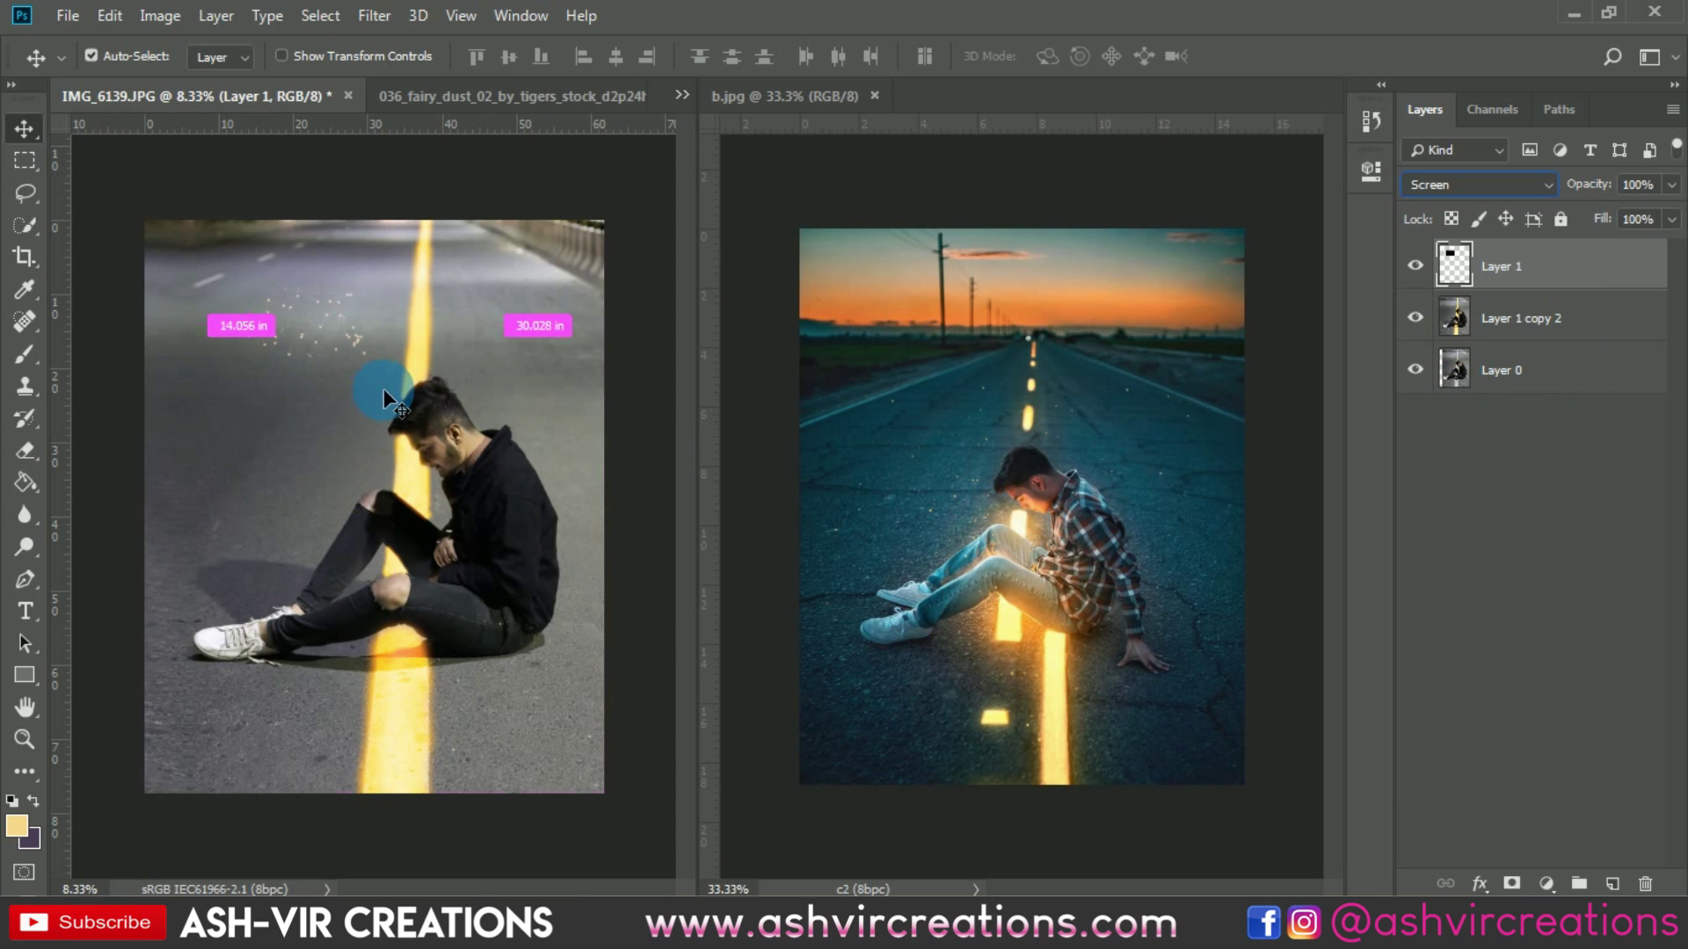
key("ctrl+t")
mouse_move(381, 367)
left_mouse_down()
mouse_move(465, 400)
mouse_move(399, 395)
left_mouse_up()
left_click_drag(362, 332, 366, 409)
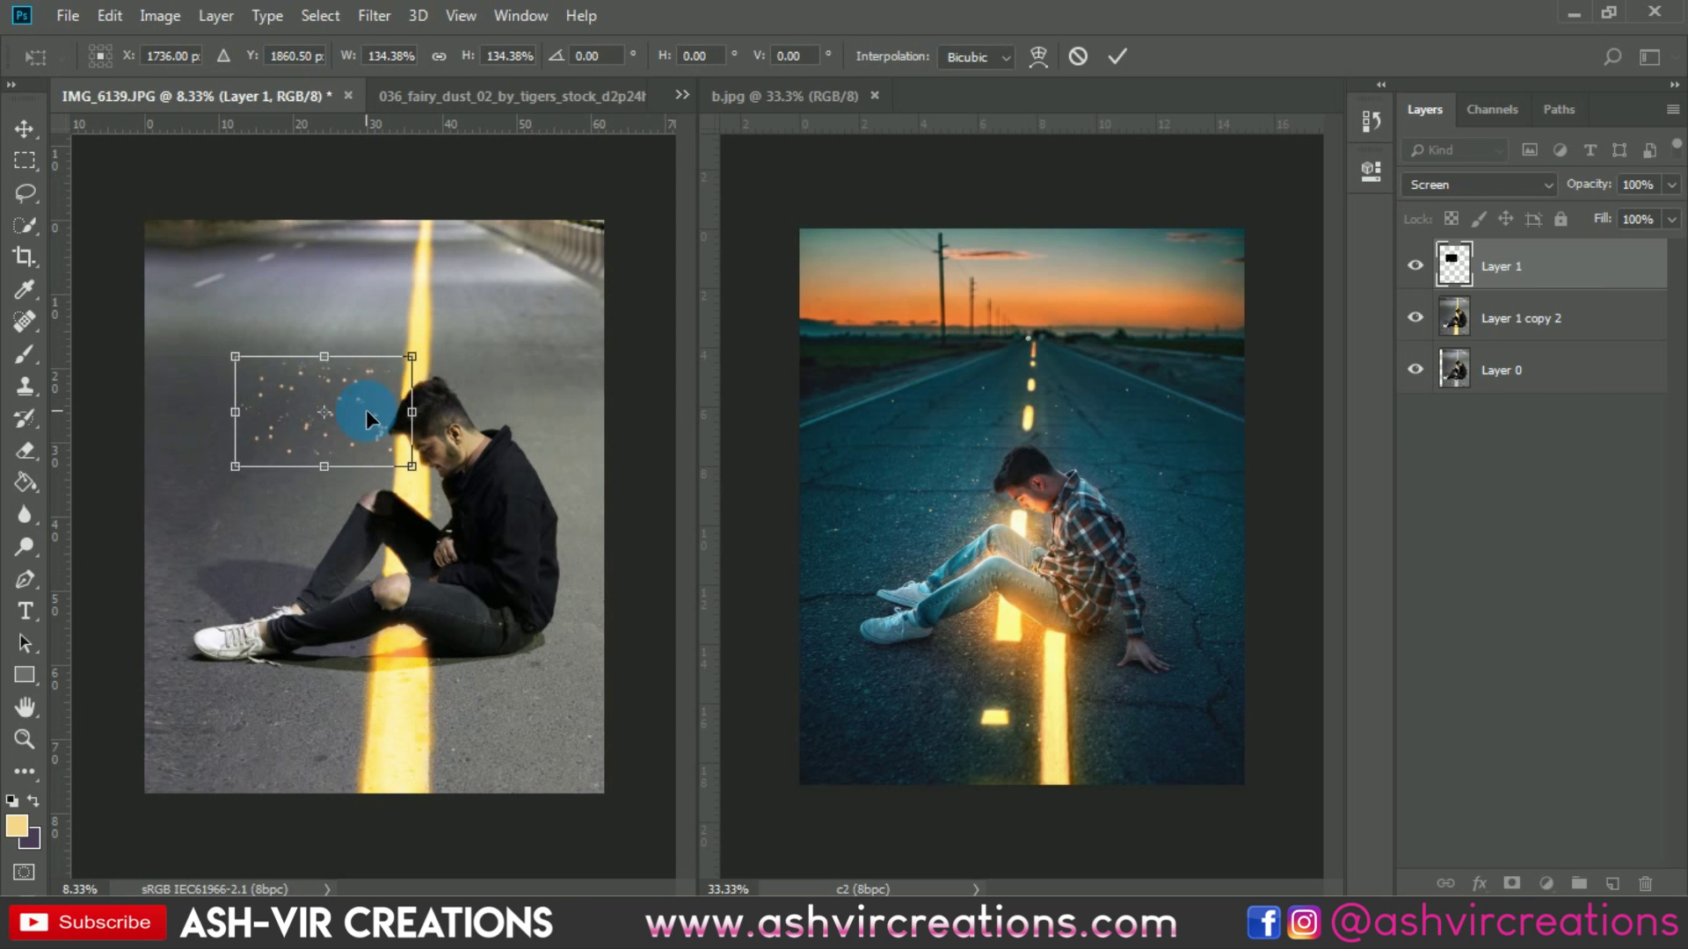
key("Return")
scroll(297, 378, "up", 2)
scroll(297, 378, "up", 3)
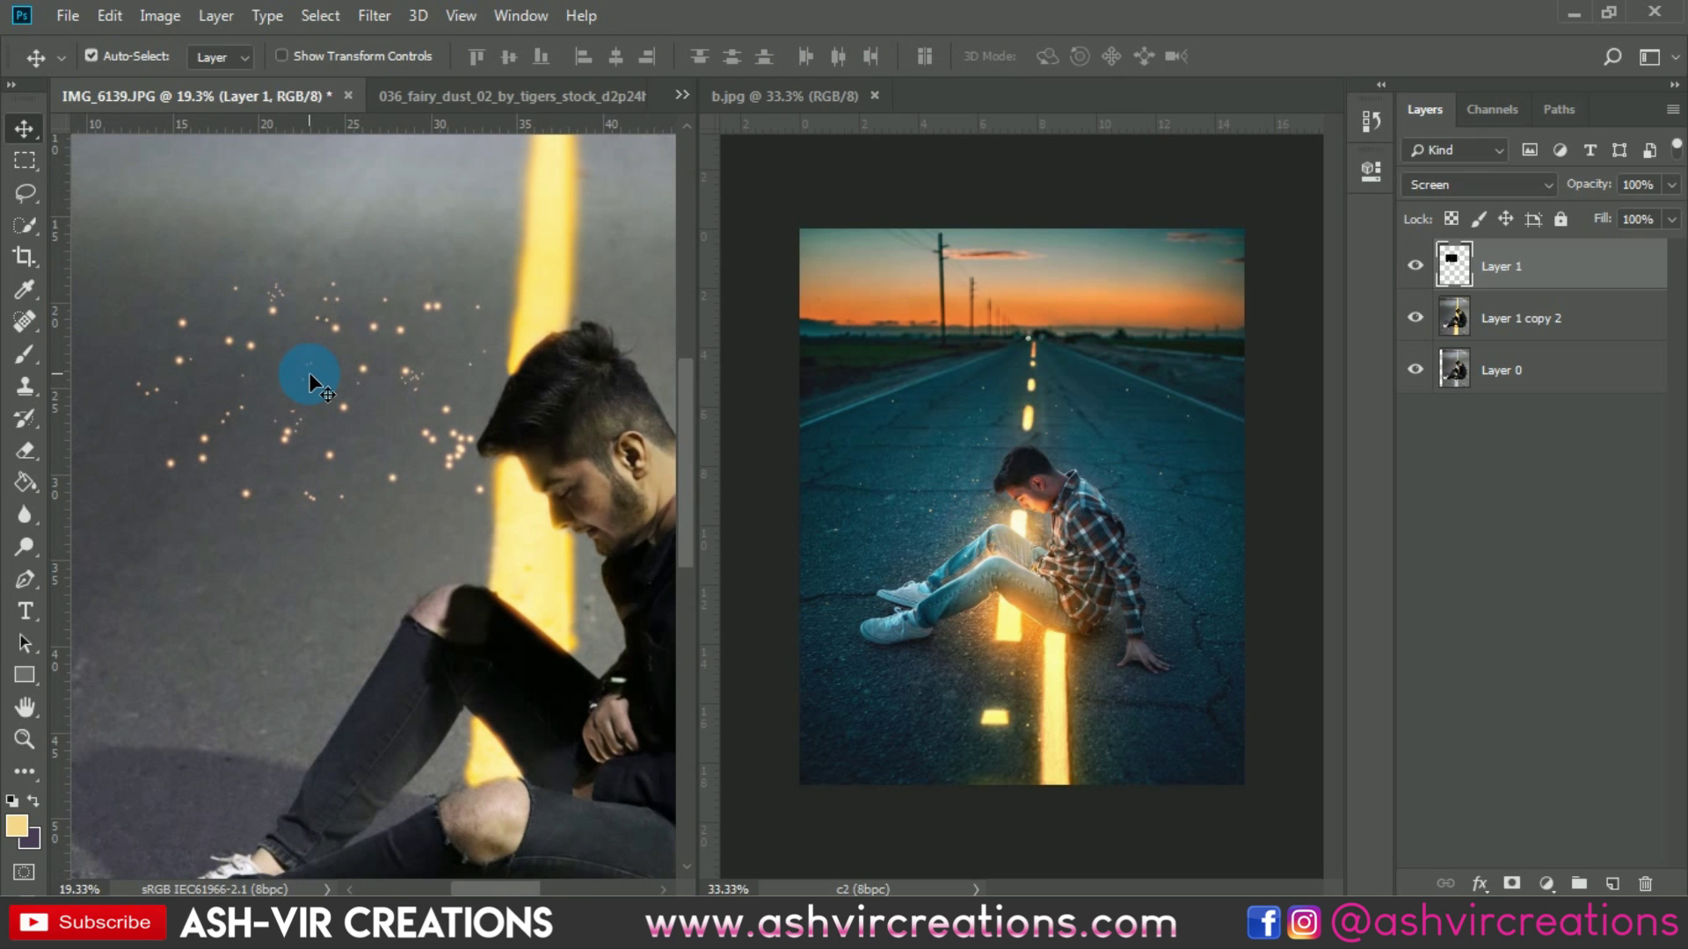
key("b")
scroll(311, 372, "up", 3)
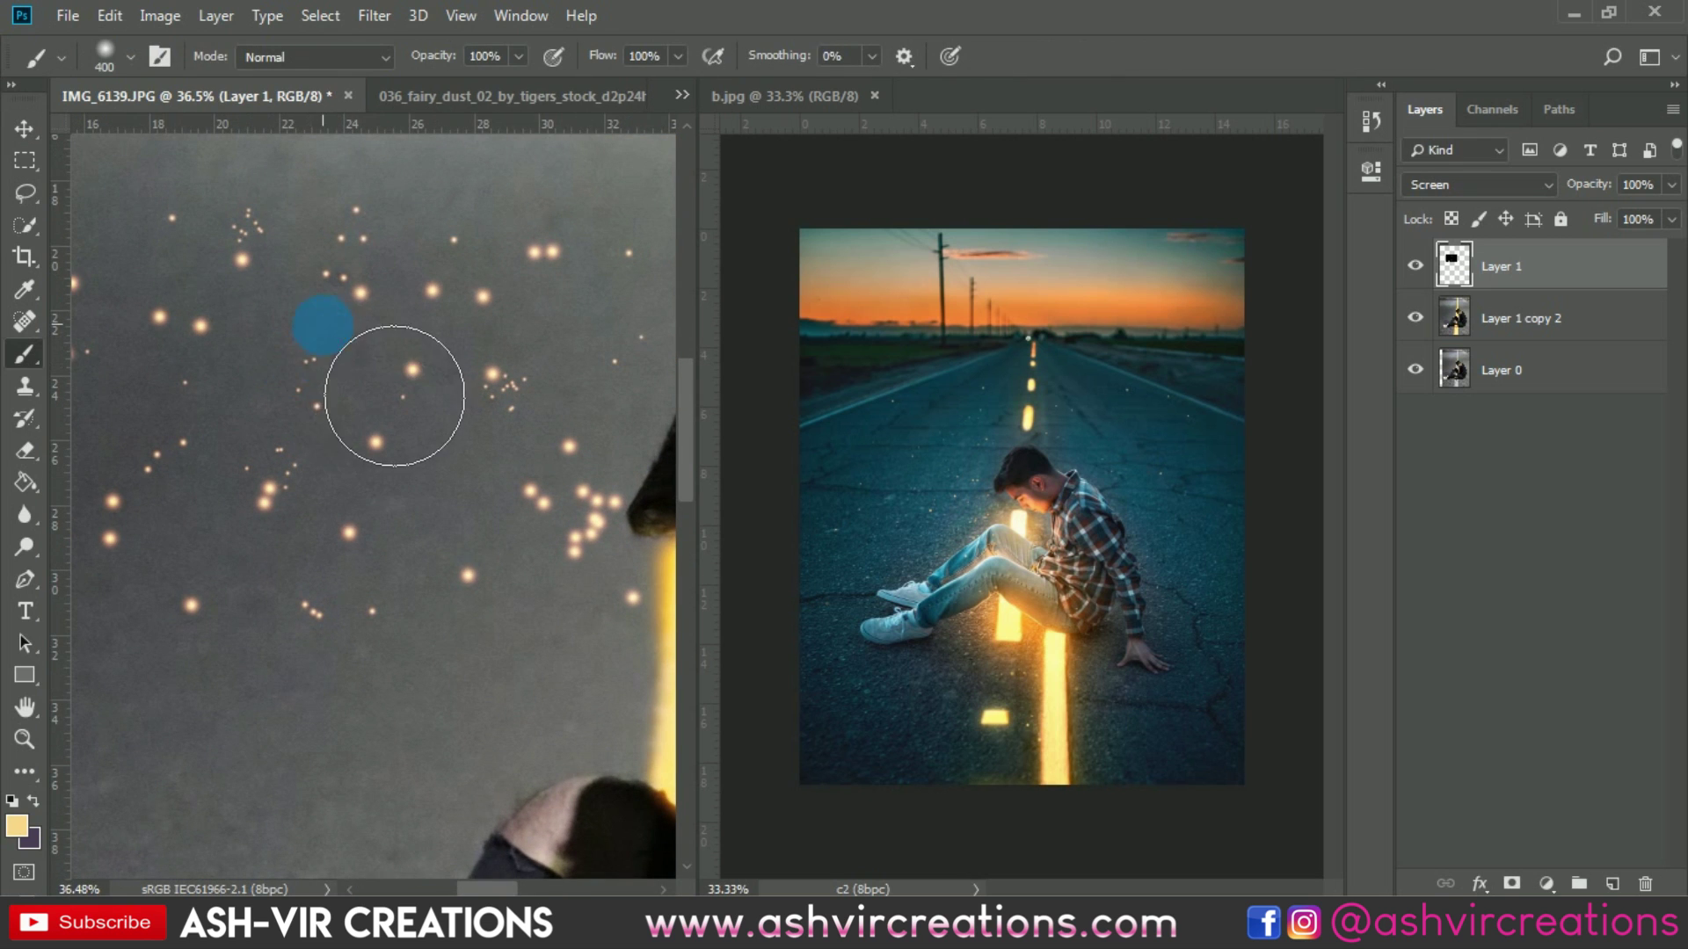
left_click(325, 320)
key("ctrl+z")
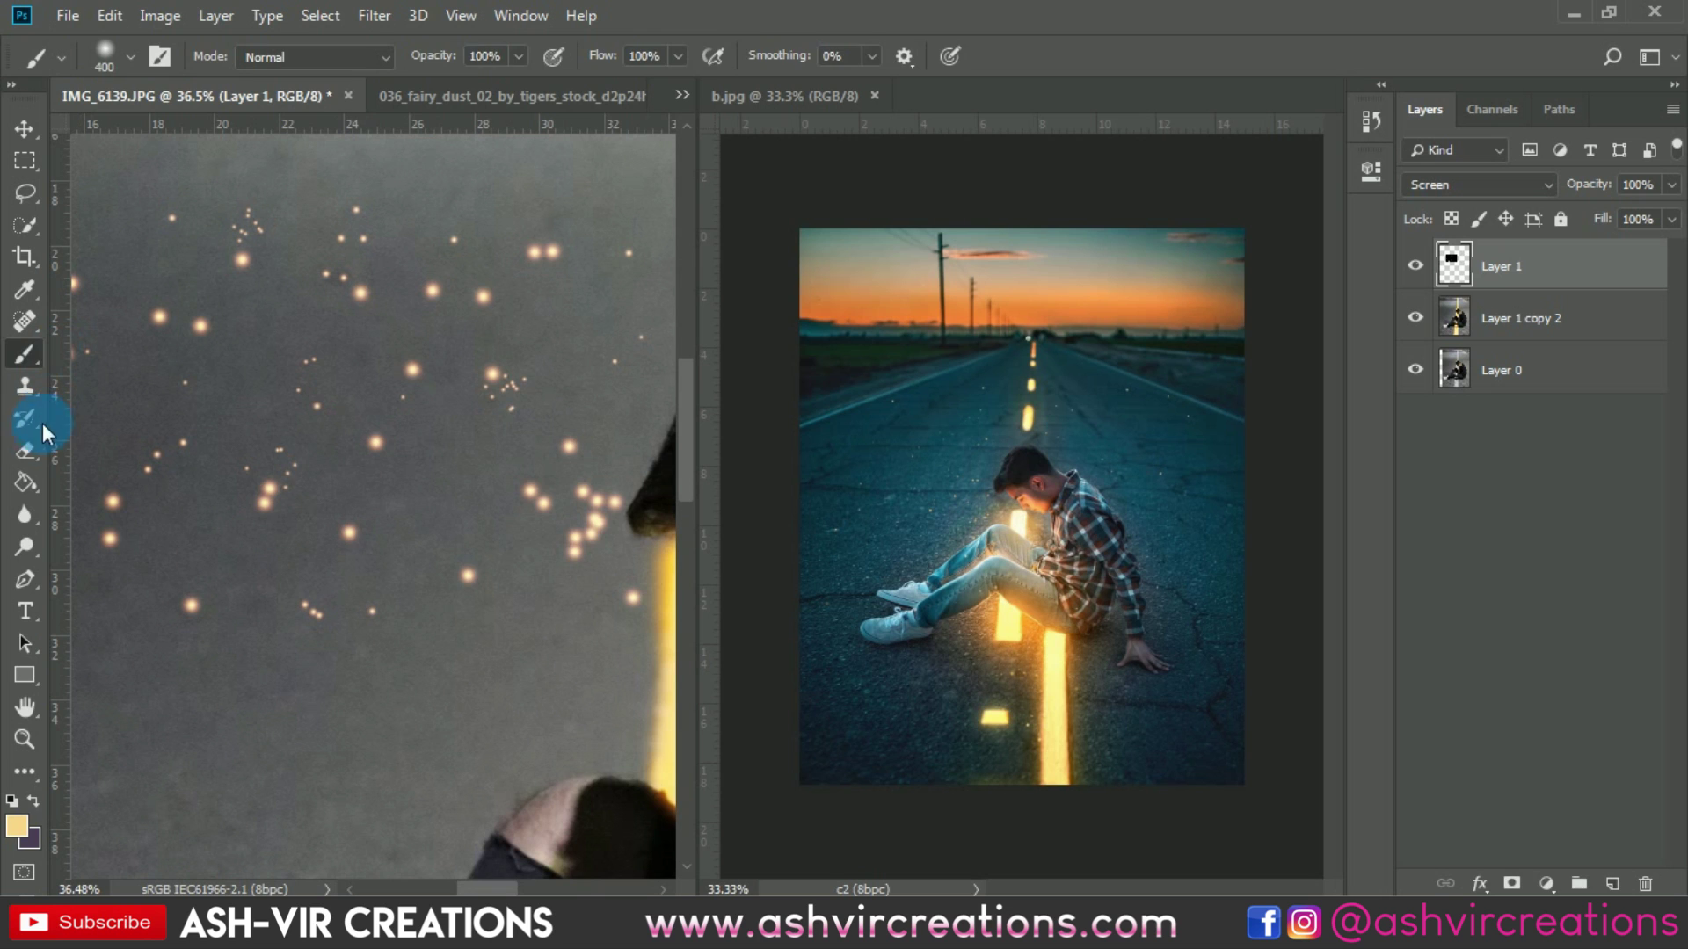
Fade and remove scattered sparks on Layer 1 with a soft eraser, first at size 600 and then at 175
left_click(26, 447)
right_click(273, 374)
mouse_move(272, 363)
left_mouse_down()
mouse_move(211, 358)
mouse_move(222, 426)
mouse_move(193, 438)
mouse_move(297, 440)
left_mouse_up()
left_click_drag(403, 545, 488, 430)
left_click_drag(353, 59, 400, 63)
mouse_move(441, 354)
left_mouse_down()
mouse_move(449, 312)
mouse_move(464, 399)
mouse_move(565, 482)
left_mouse_up()
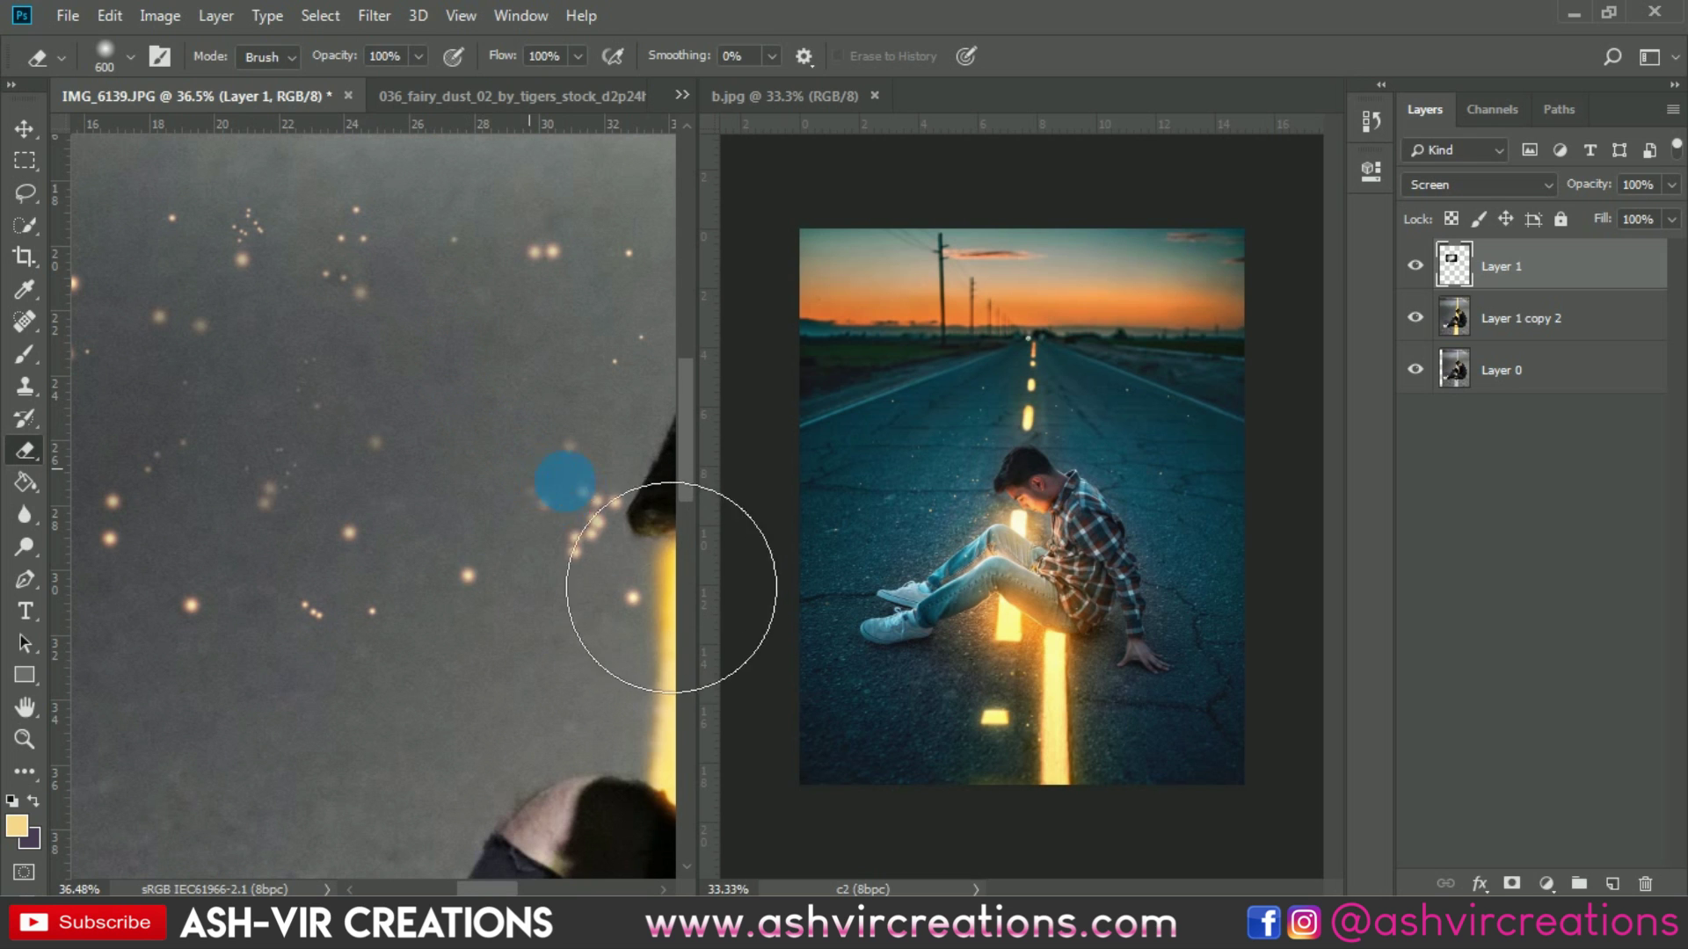
scroll(603, 641, "down", 3)
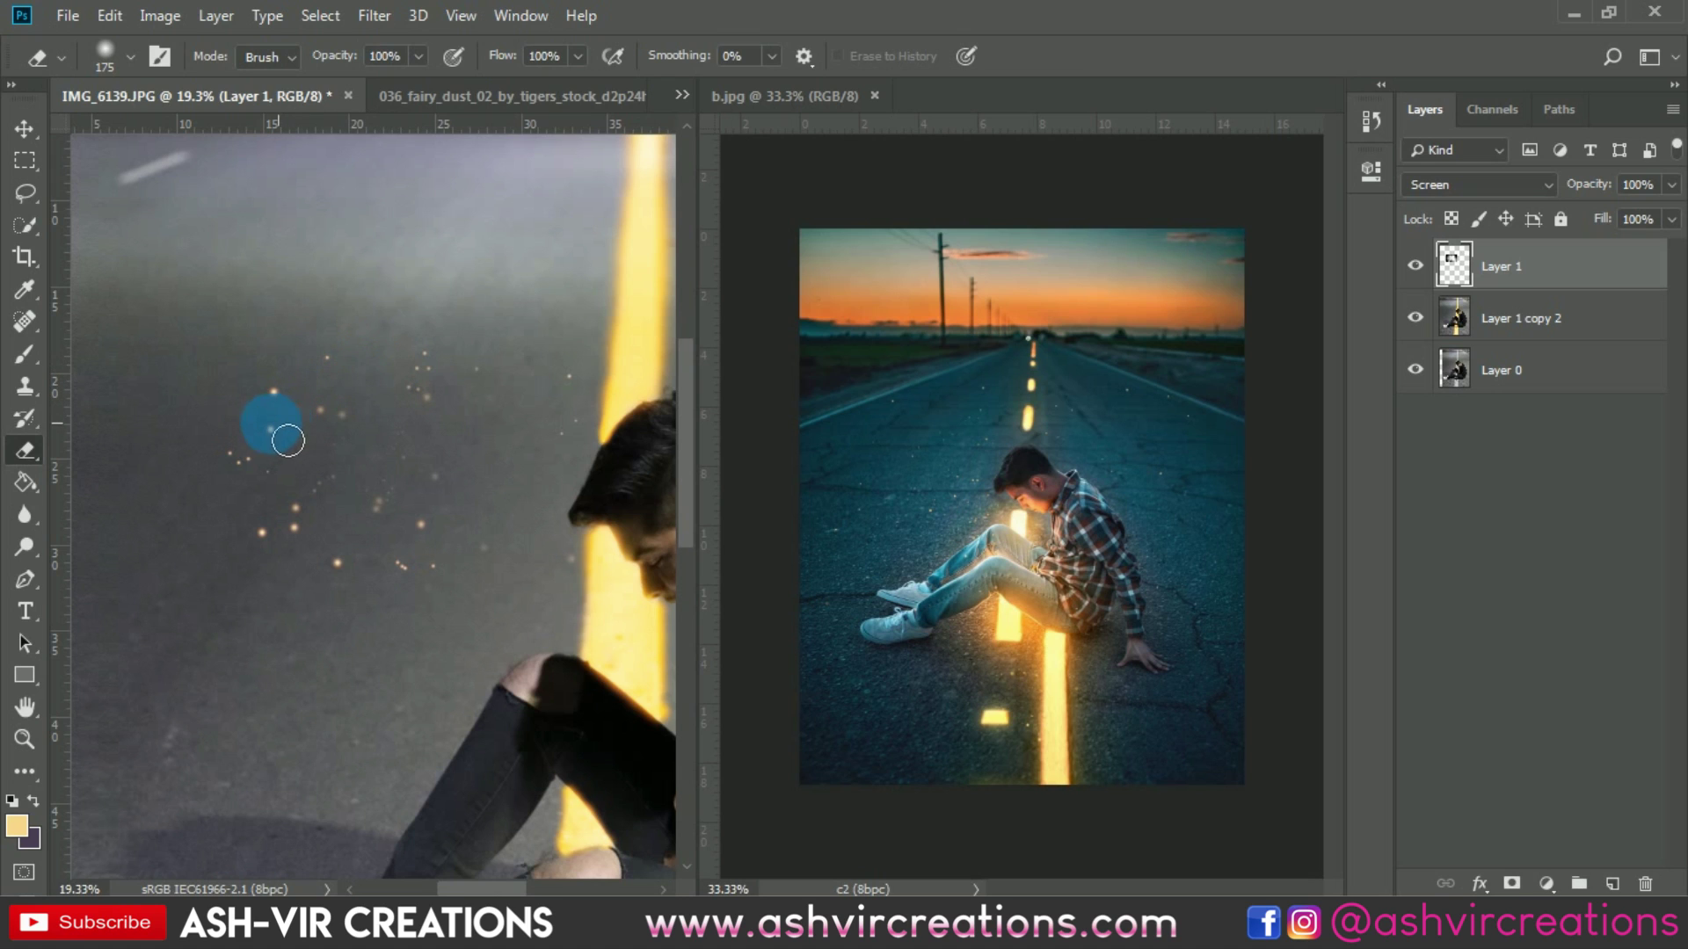
mouse_move(290, 450)
left_mouse_down()
mouse_move(325, 439)
mouse_move(287, 447)
mouse_move(301, 429)
mouse_move(310, 549)
mouse_move(316, 529)
mouse_move(340, 595)
mouse_move(377, 580)
left_mouse_up()
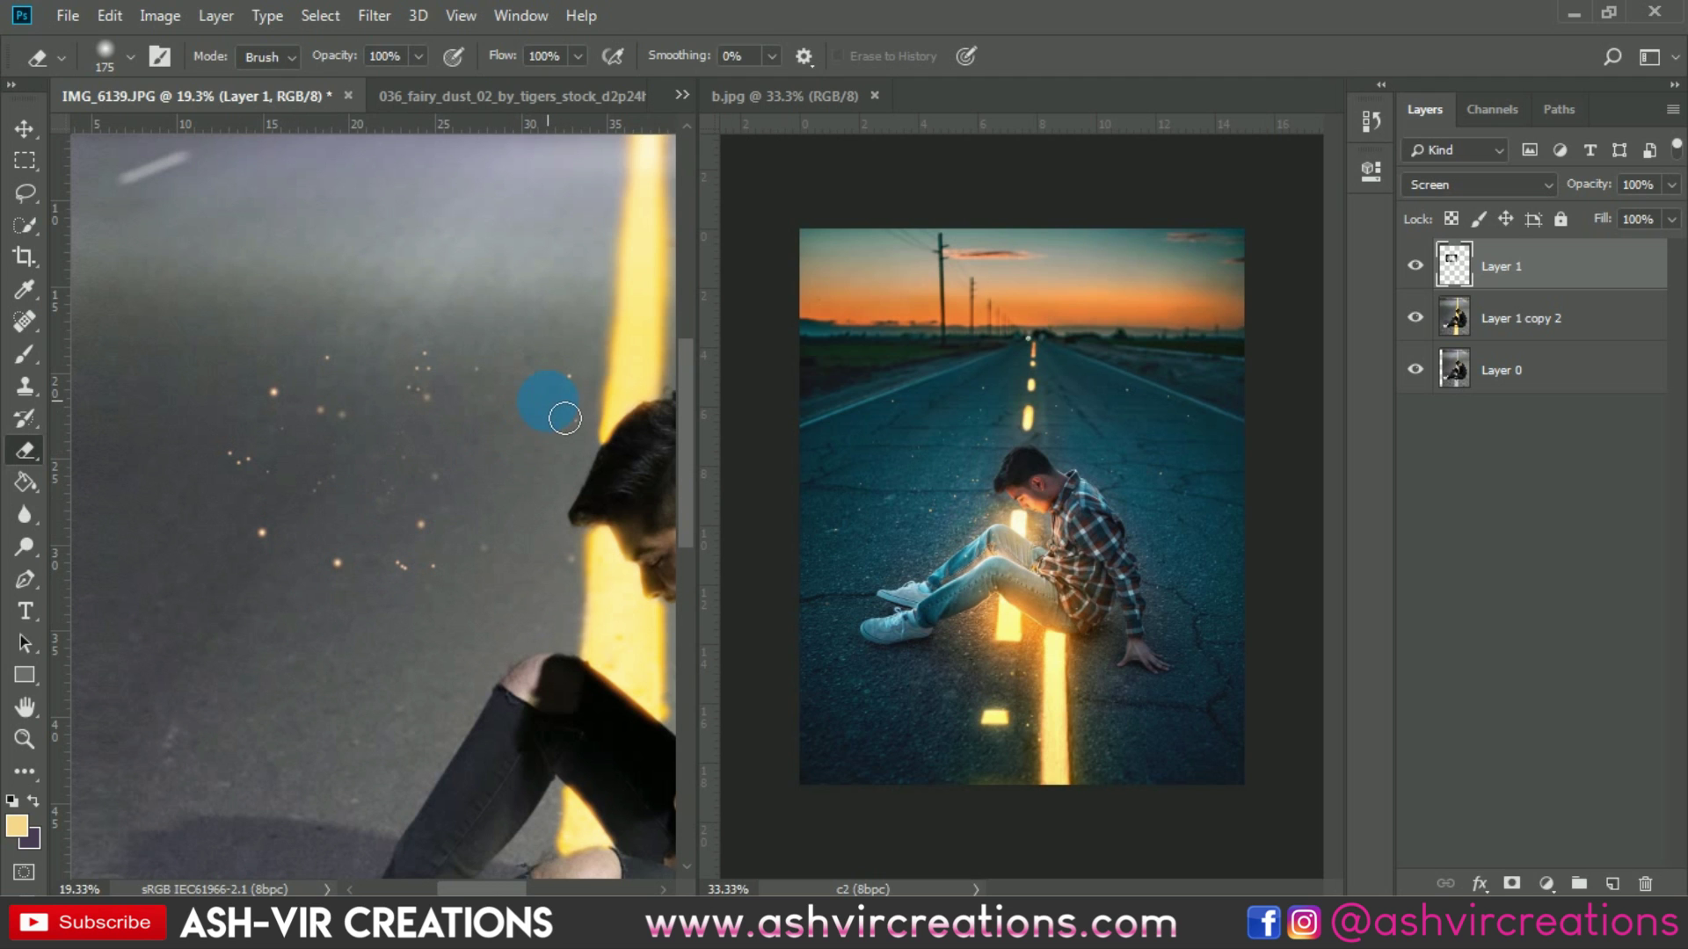
Move the sparks to the road's left side and place a transformed duplicate around the line near the man's head
scroll(565, 418, "down", 5)
key("v")
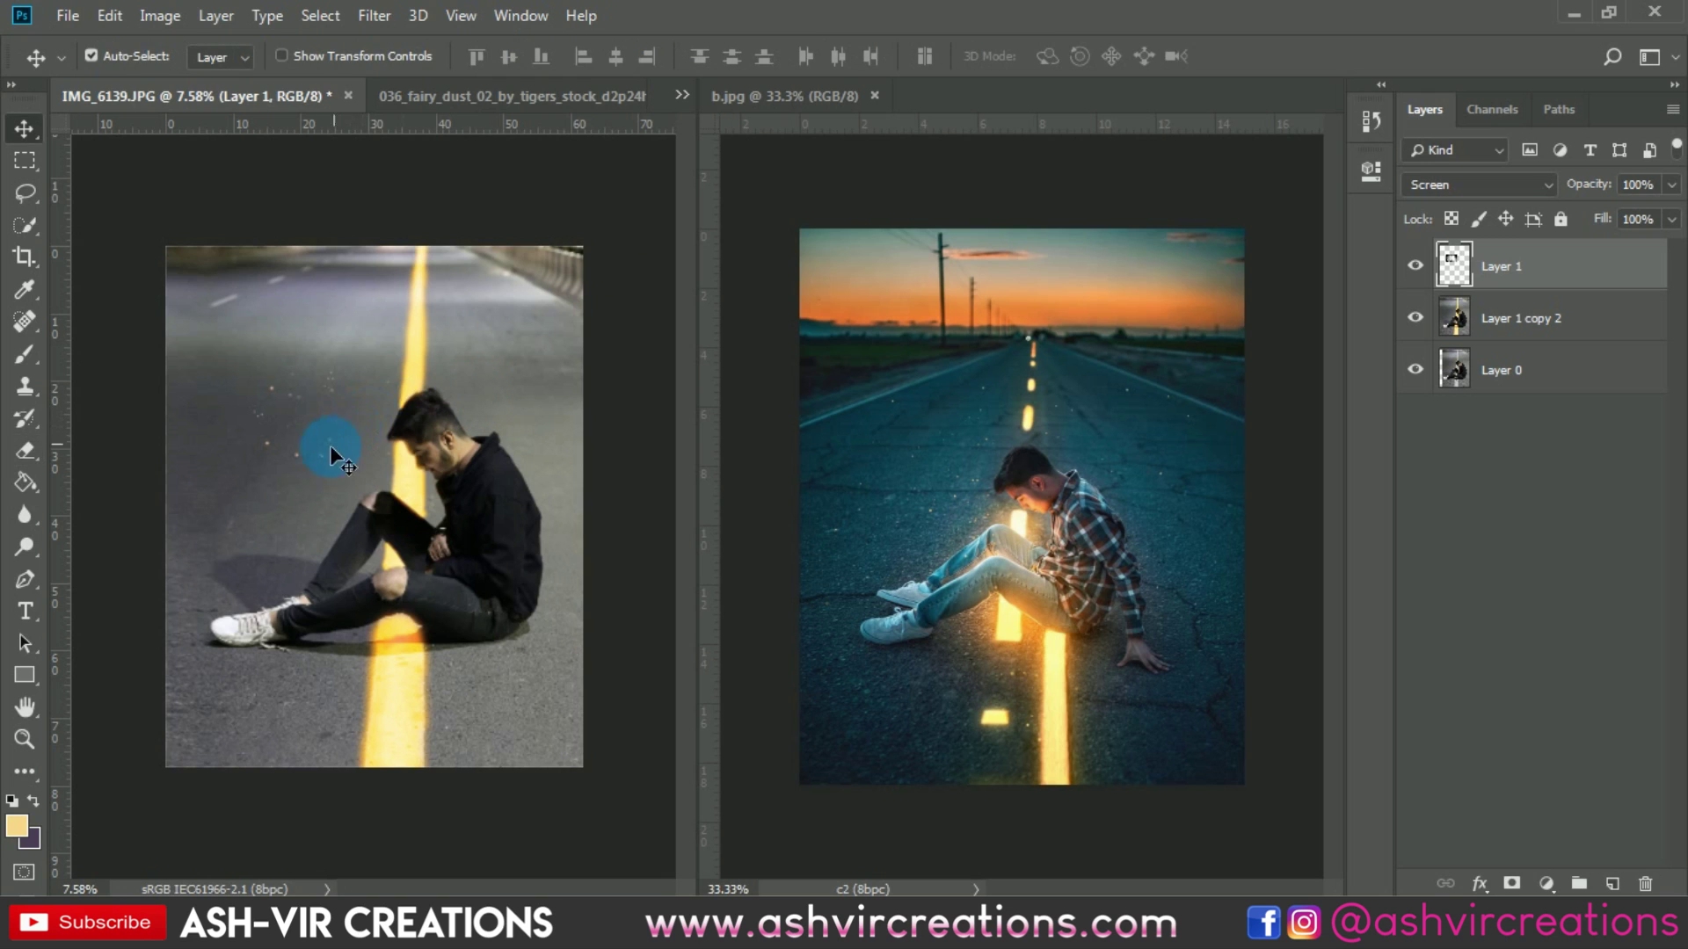
left_click_drag(303, 473, 212, 555)
key("ctrl+j")
key("ctrl+t")
left_click_drag(344, 302, 539, 366)
key("Return")
Duplicate the sparks again, rotate the copy about -6.23° and place it on the road above the man's back
key("ctrl+j")
key("ctrl+t")
left_click_drag(451, 595, 489, 603)
left_click_drag(489, 482, 538, 384)
key("Return")
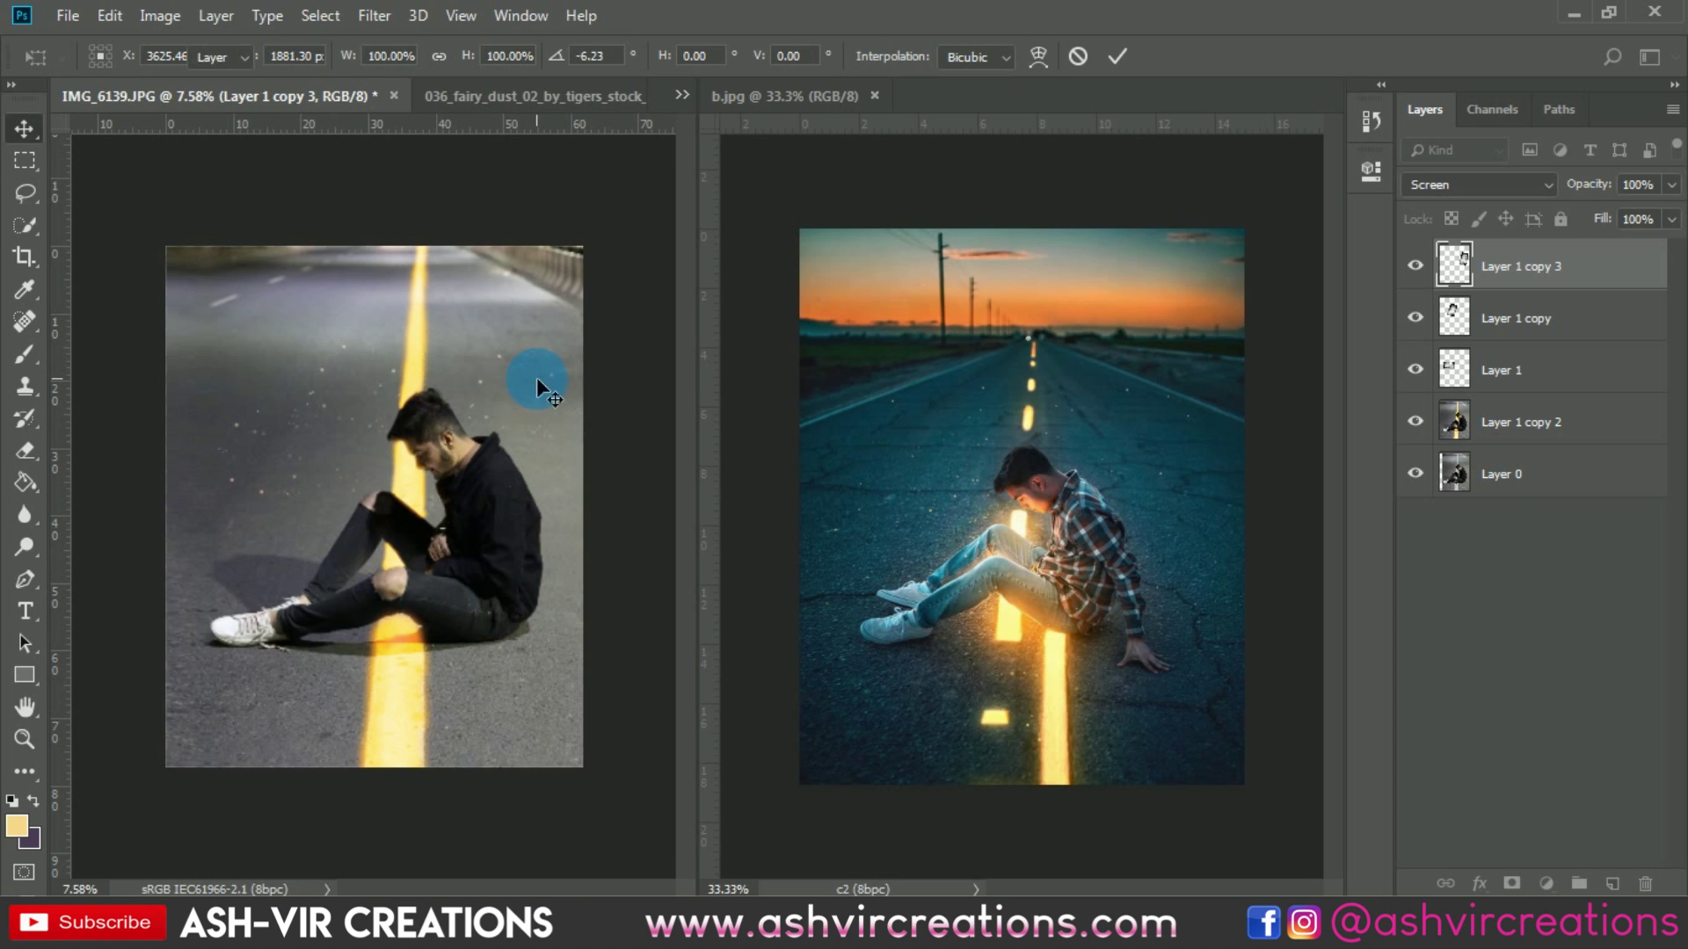
Duplicate the sparks once more and place the copy at the photo's lower right, below the seated man
key("ctrl+j")
key("ctrl+t")
left_click_drag(565, 391, 304, 720)
key("ctrl+plus")
key("Return")
Duplicate the sparks, rotate the copy about 158° and place it around the shoes and the road beneath the legs
key("ctrl+j")
key("ctrl+t")
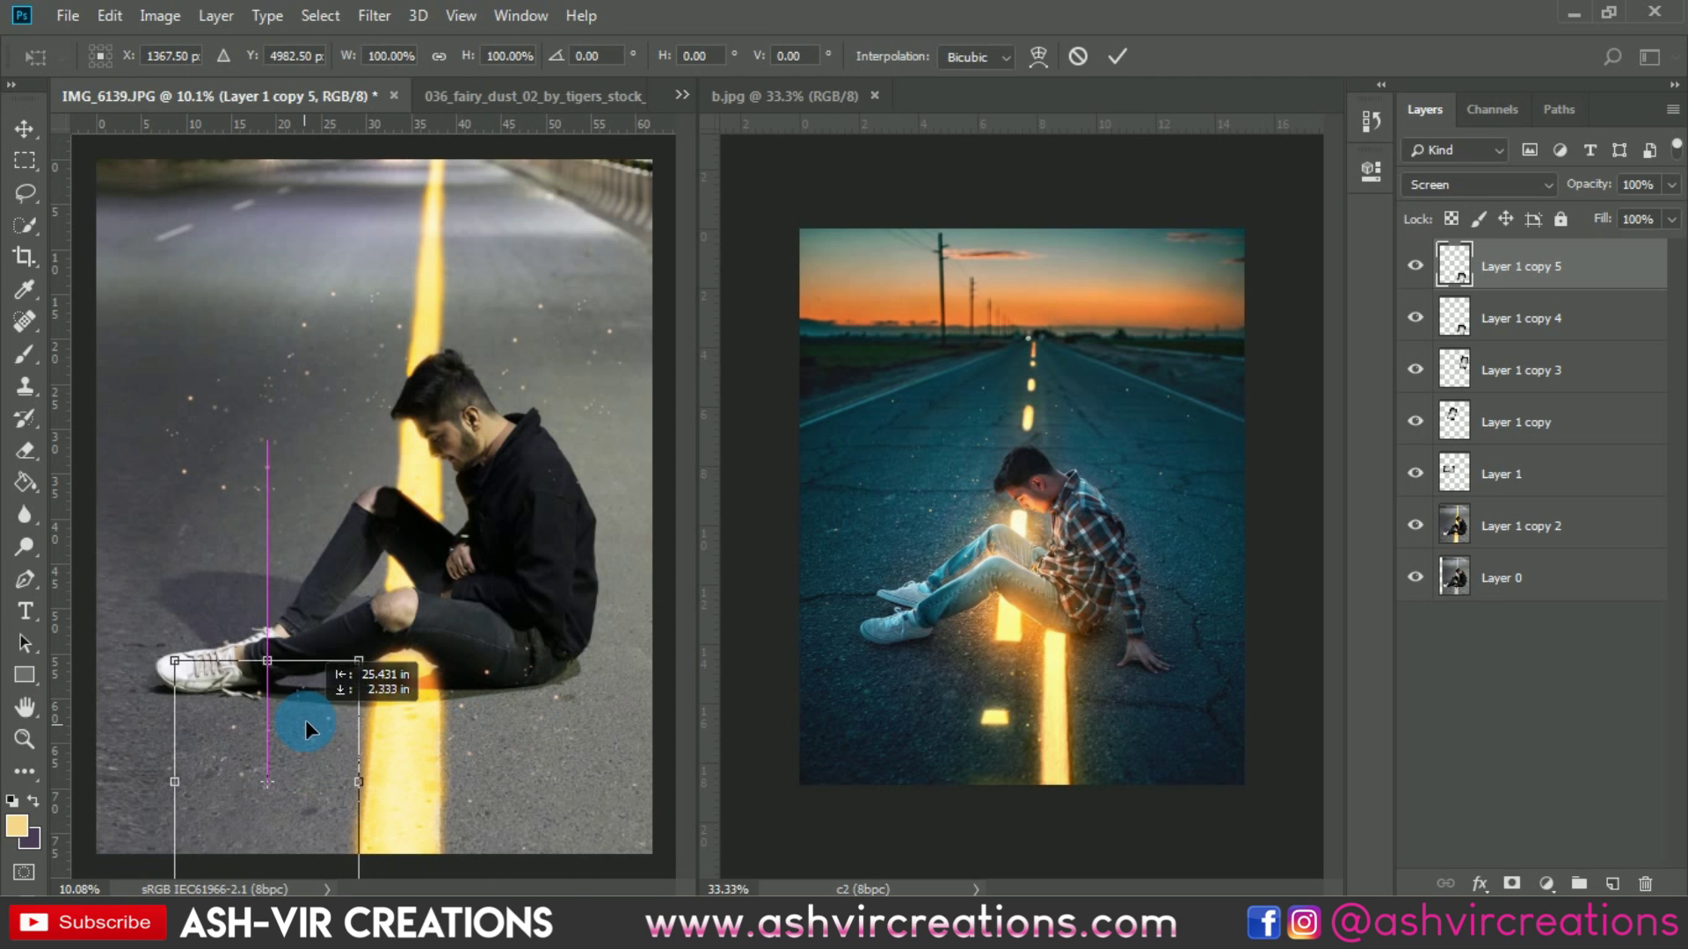
left_click_drag(460, 625, 225, 883)
left_click_drag(293, 773, 329, 673)
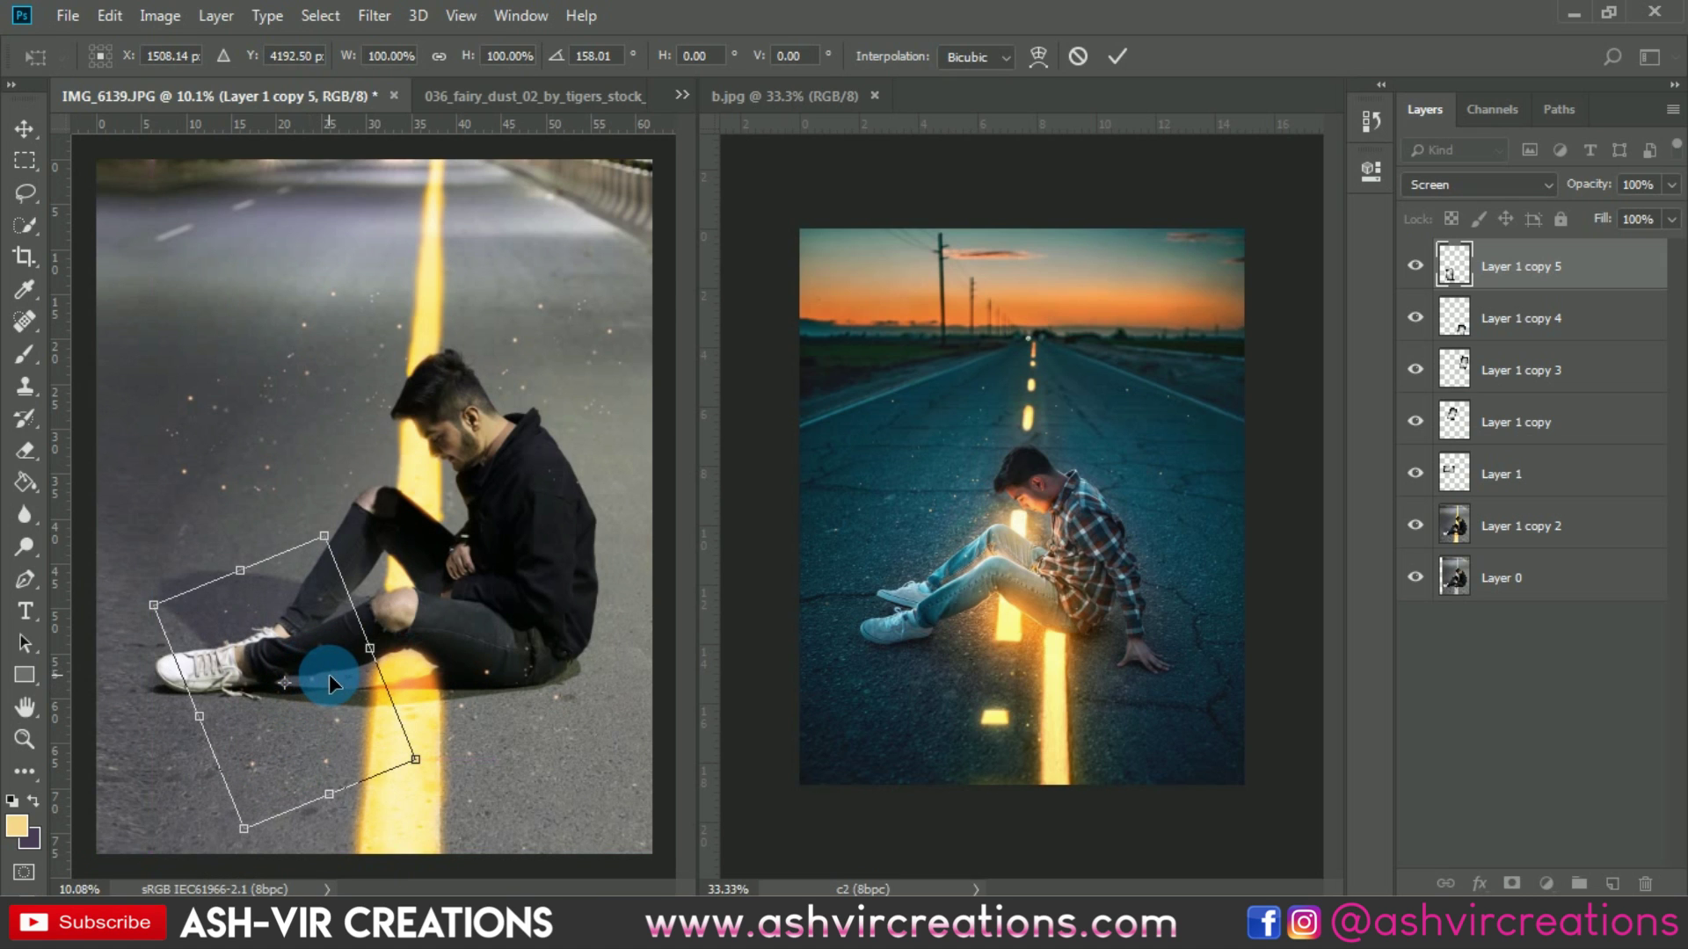
key("Return")
scroll(374, 666, "down", 2)
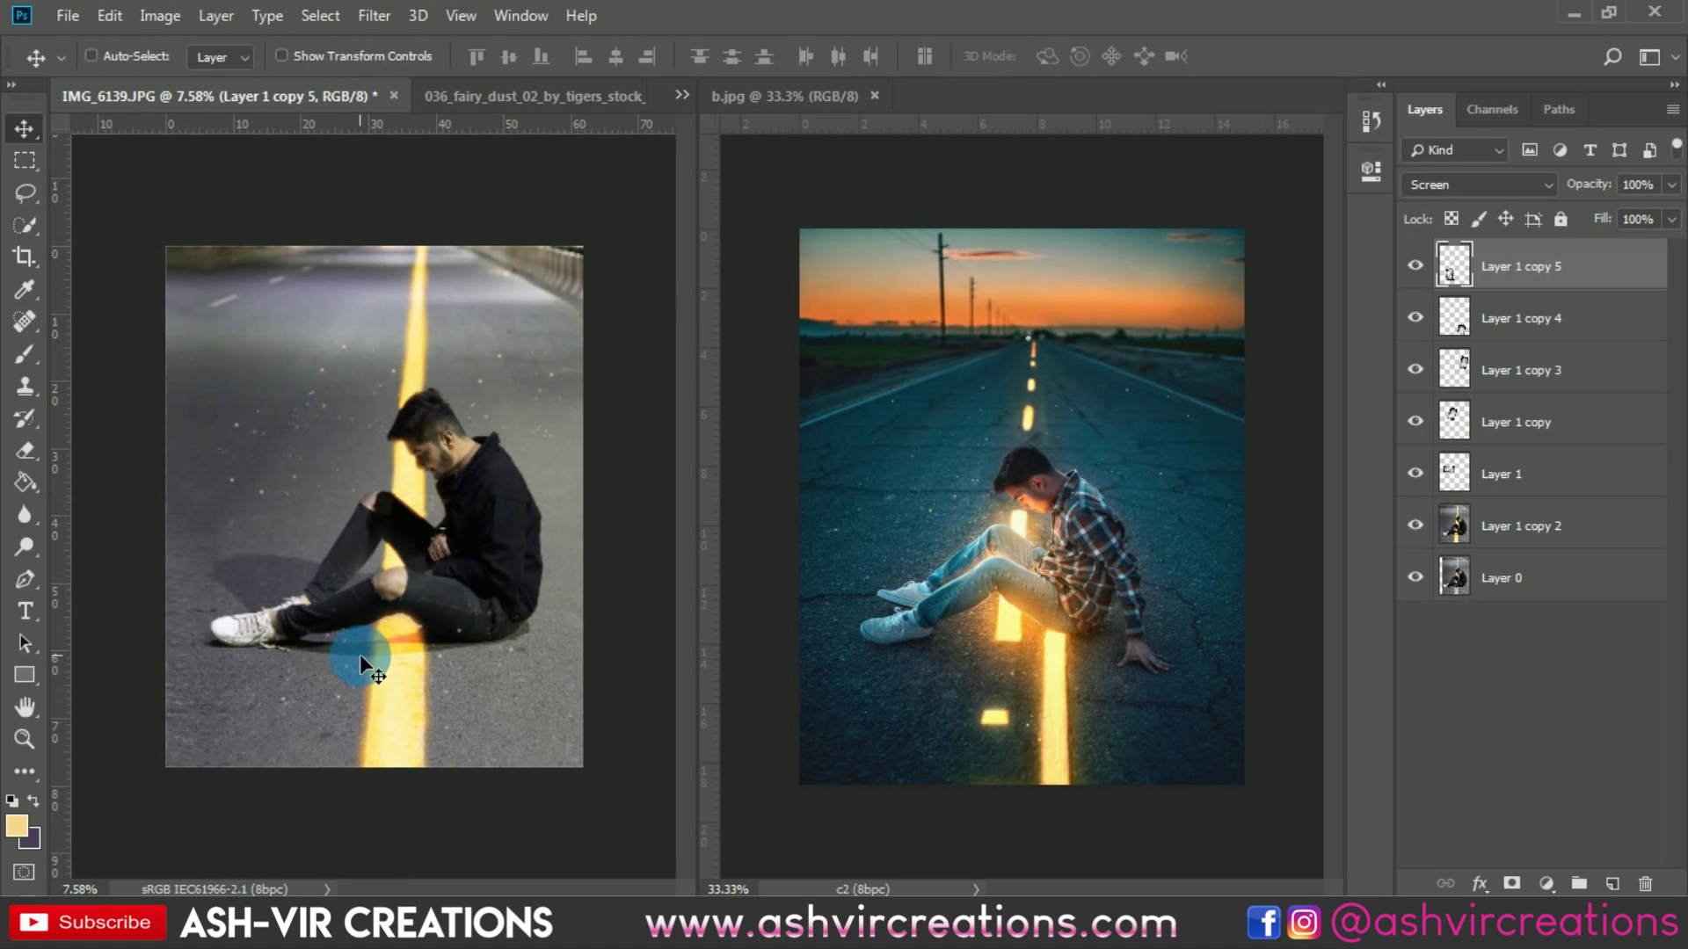
Duplicate the sparks again and rotate and position the copy over the road in front of the man's shins
key("ctrl+j")
key("ctrl+t")
left_click_drag(345, 652, 365, 498)
scroll(315, 543, "up", 5)
left_click_drag(283, 550, 304, 541)
left_click_drag(381, 593, 290, 655)
left_click_drag(262, 539, 294, 547)
key("Return")
key("Return")
scroll(294, 545, "down", 2)
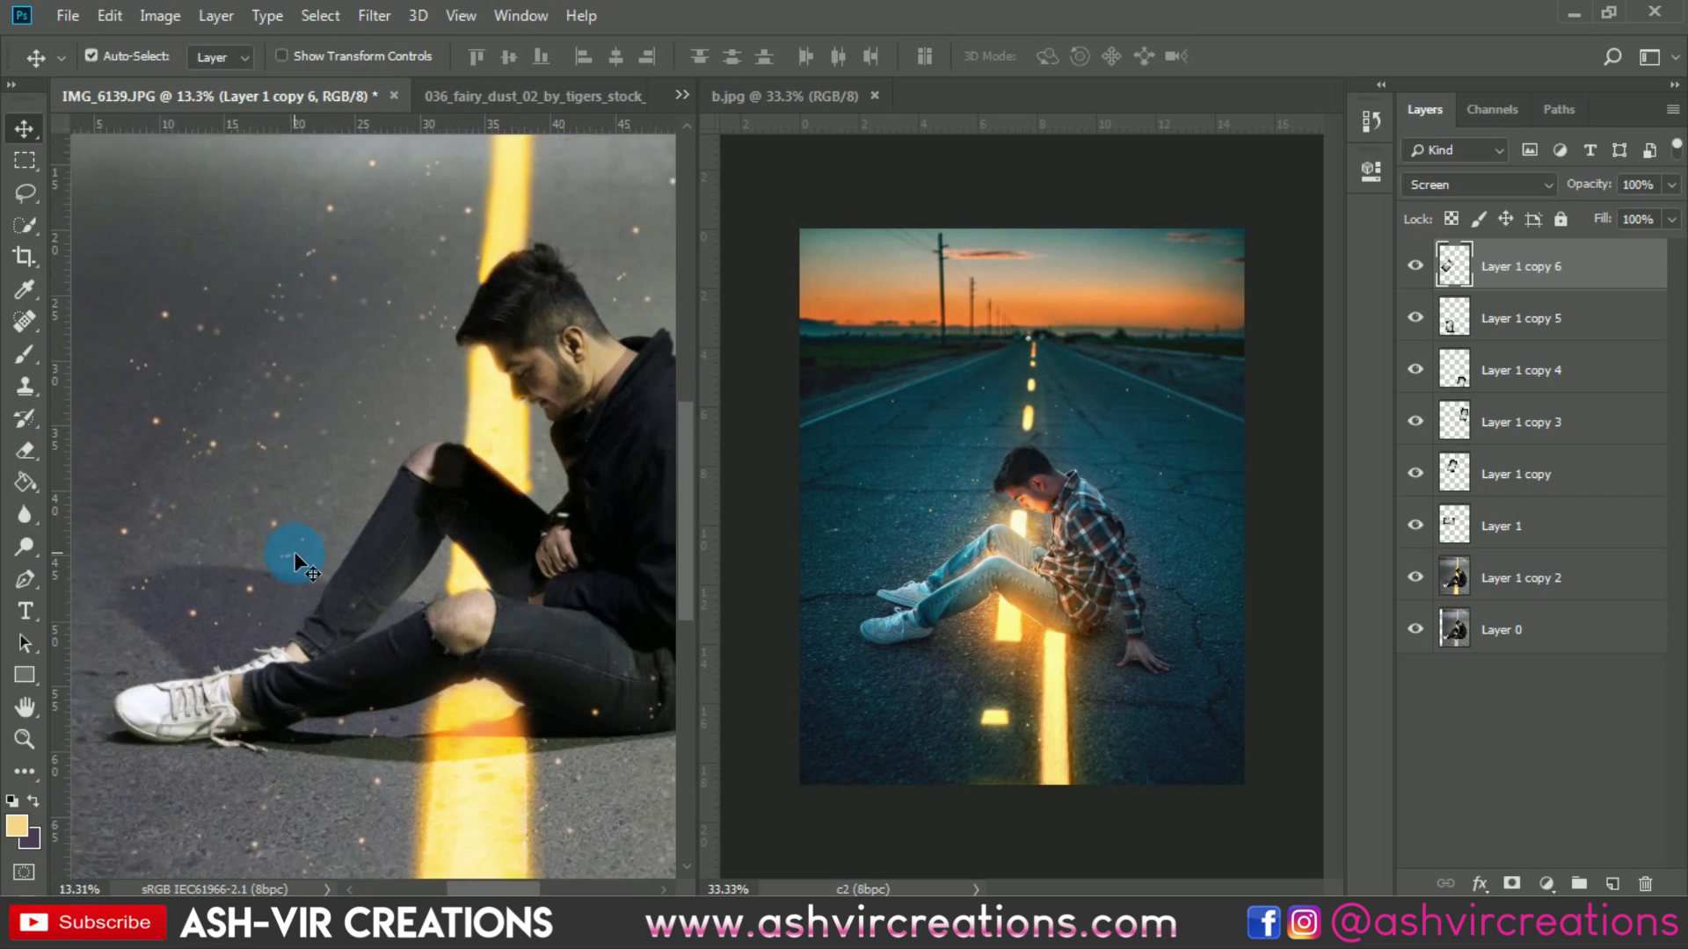
scroll(295, 547, "down", 2)
scroll(304, 541, "up", 3)
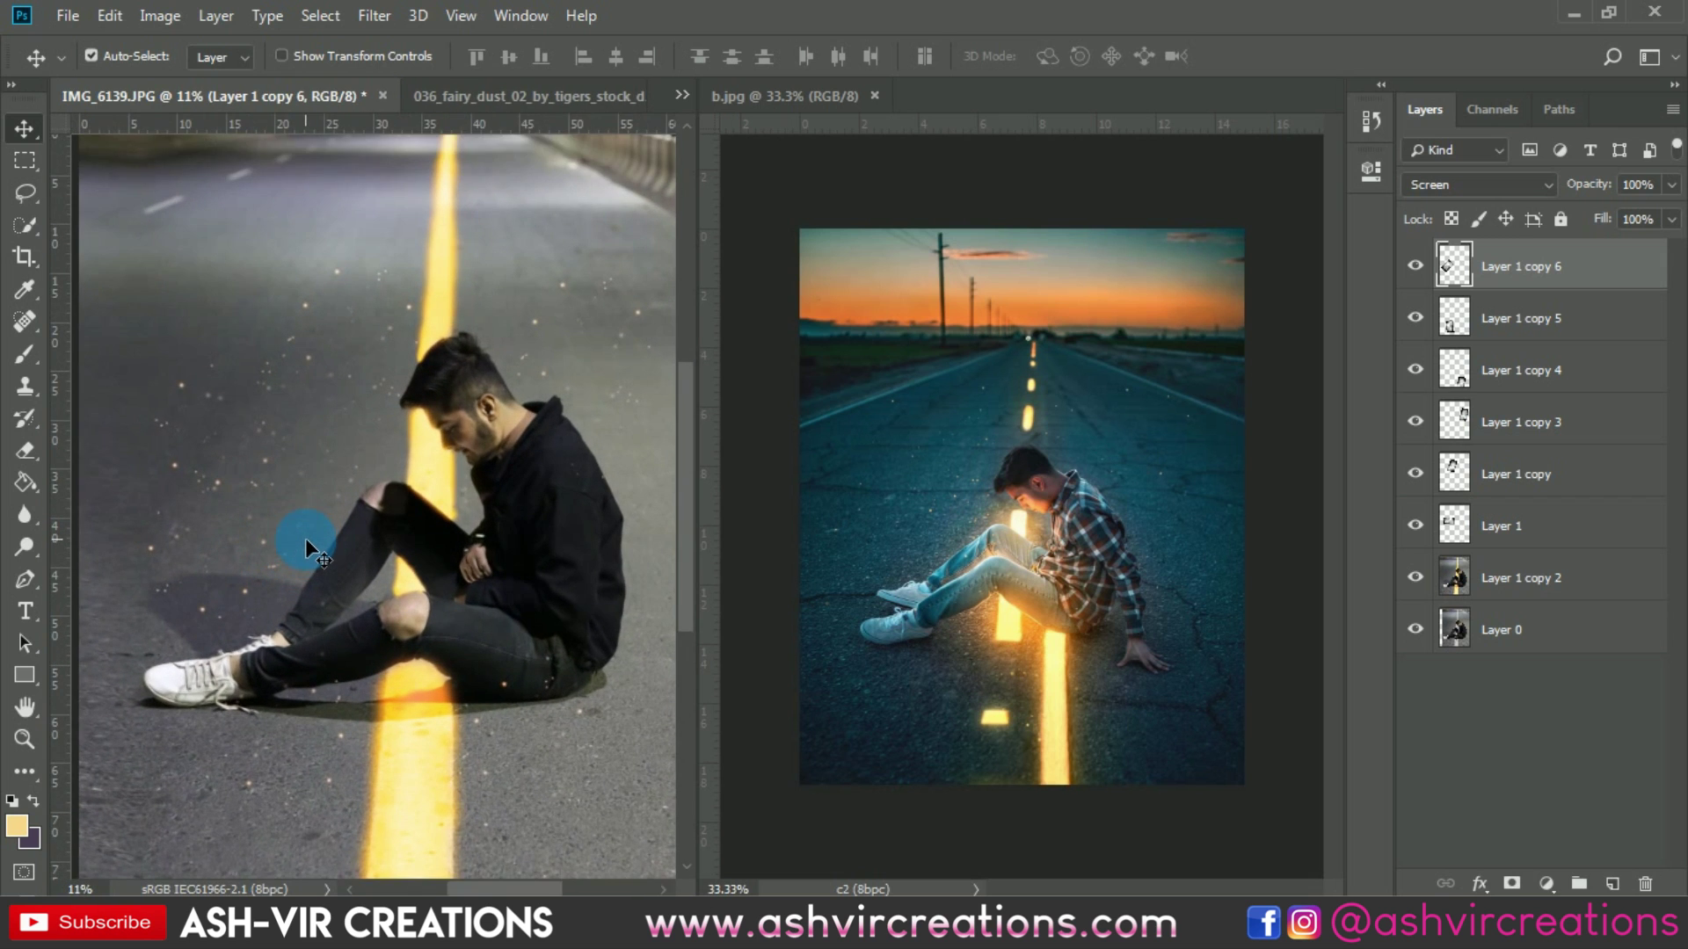
scroll(306, 538, "down", 3)
Add a dark blue Solid Color fill layer directly above Layer 1 copy 2
left_click(1546, 578)
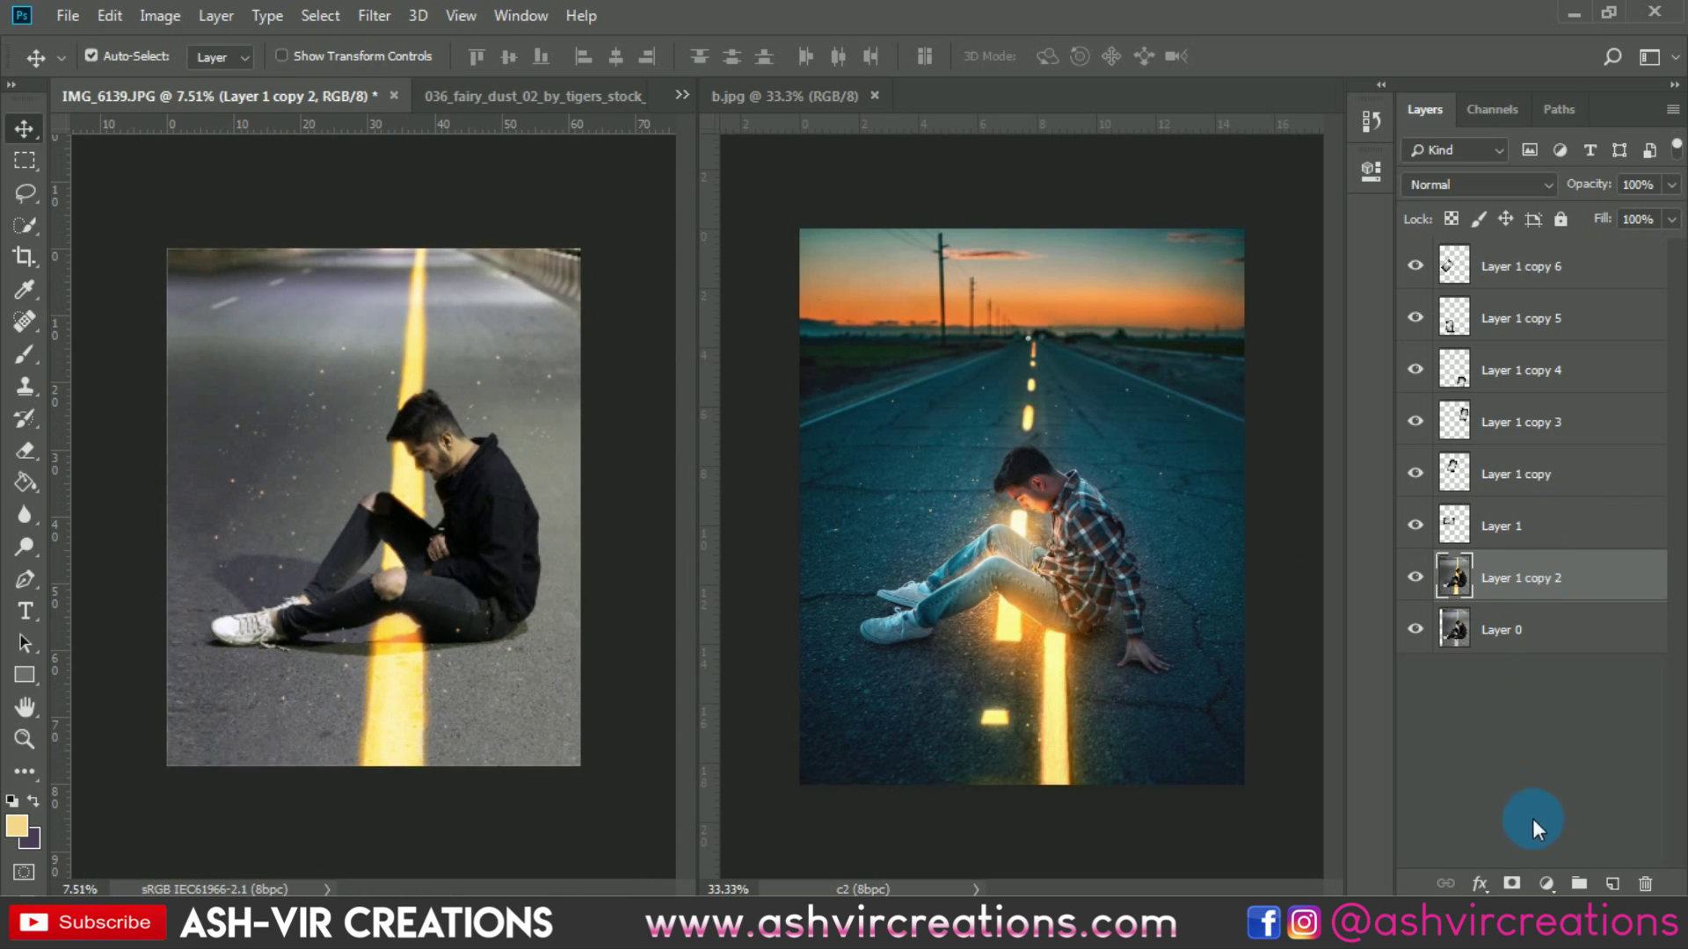
left_click(1562, 882)
left_click(1537, 445)
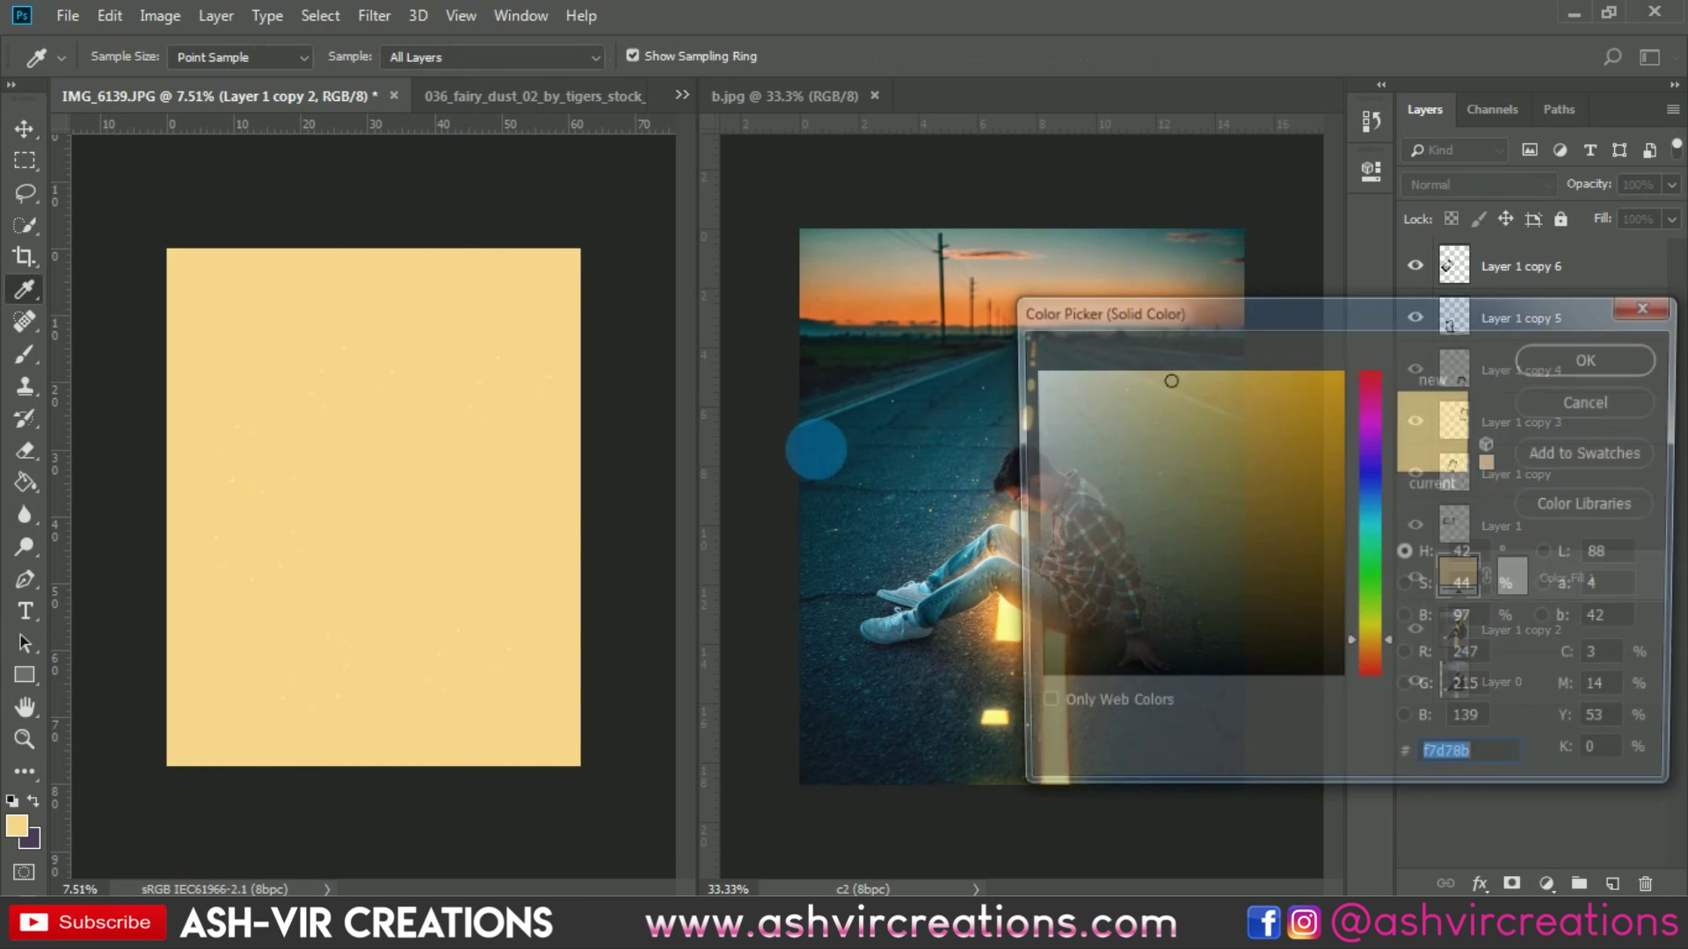
mouse_move(1368, 485)
left_mouse_down()
mouse_move(1371, 547)
mouse_move(1330, 553)
mouse_move(1380, 487)
mouse_move(1339, 565)
left_mouse_up()
left_click(1558, 358)
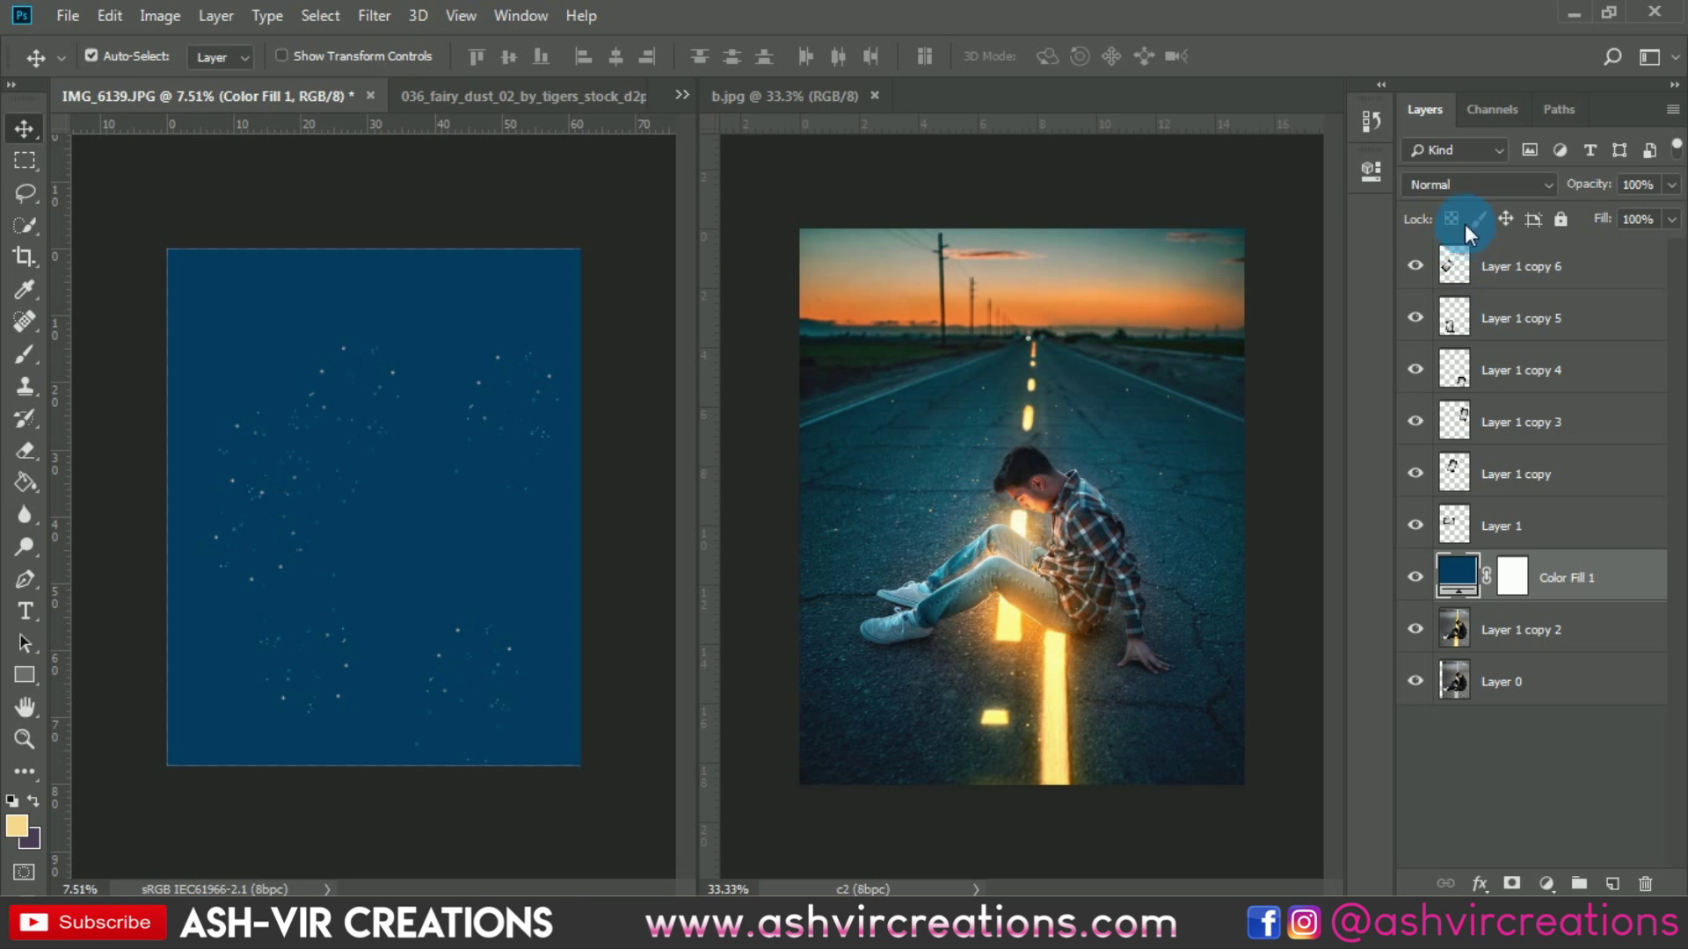
Try Multiply on the blue fill, lower its opacity to 59% and change its blend mode to Overlay
left_click(1463, 188)
left_click(1448, 288)
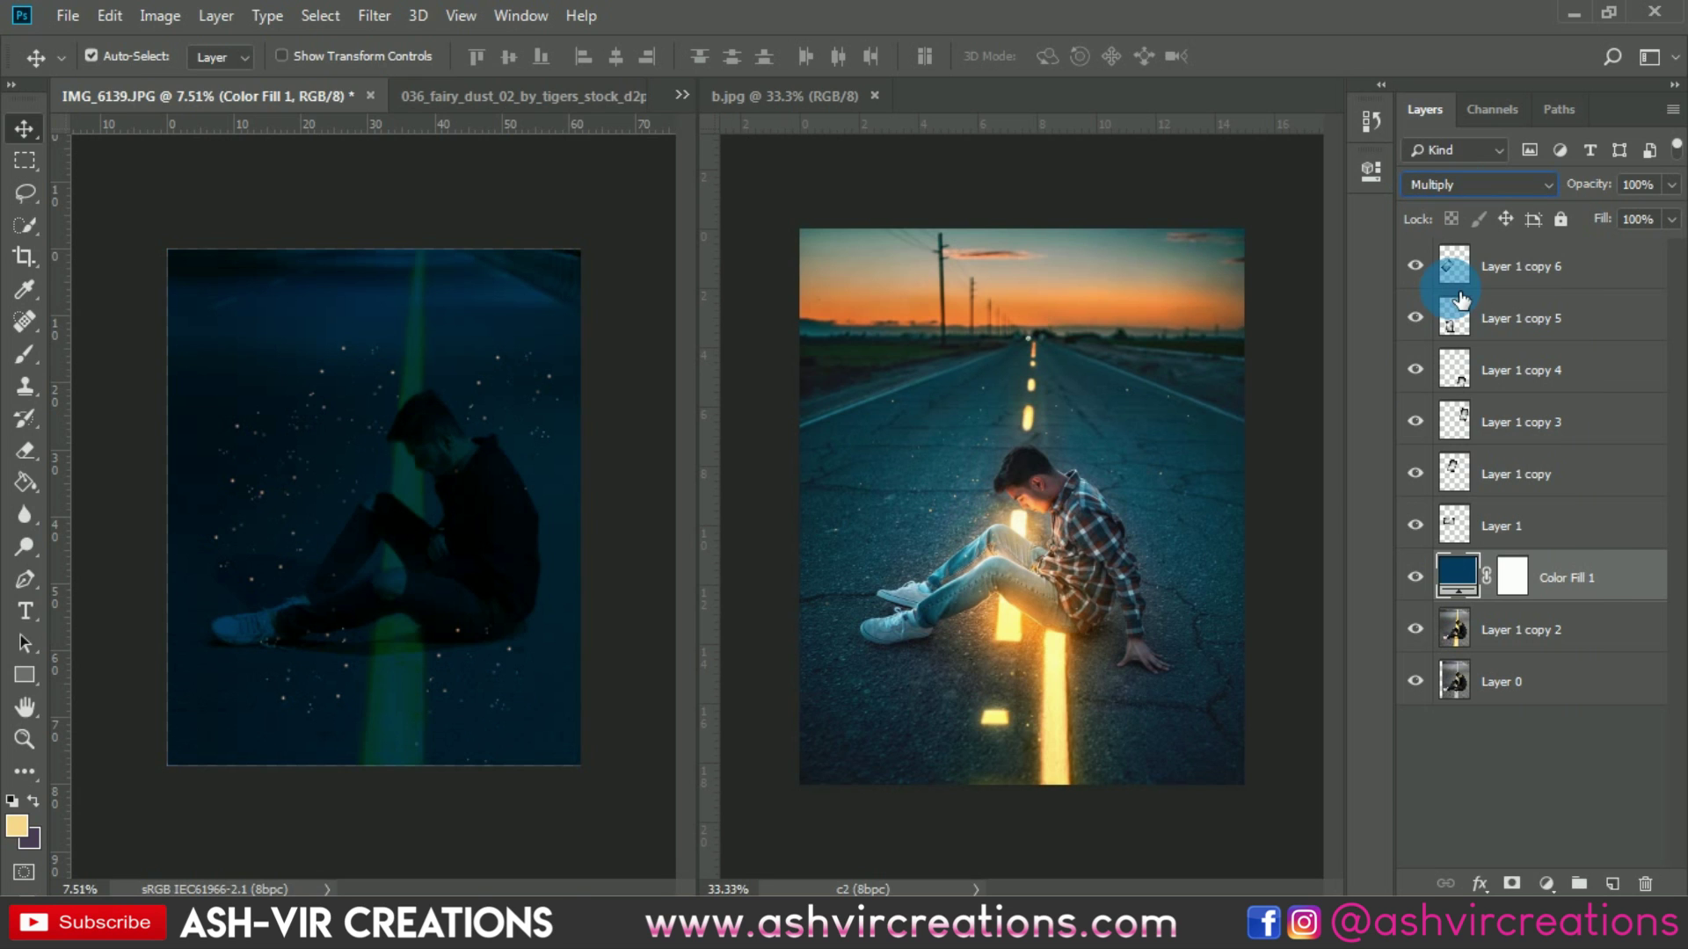
left_click_drag(1598, 195, 1476, 187)
left_click(1447, 184)
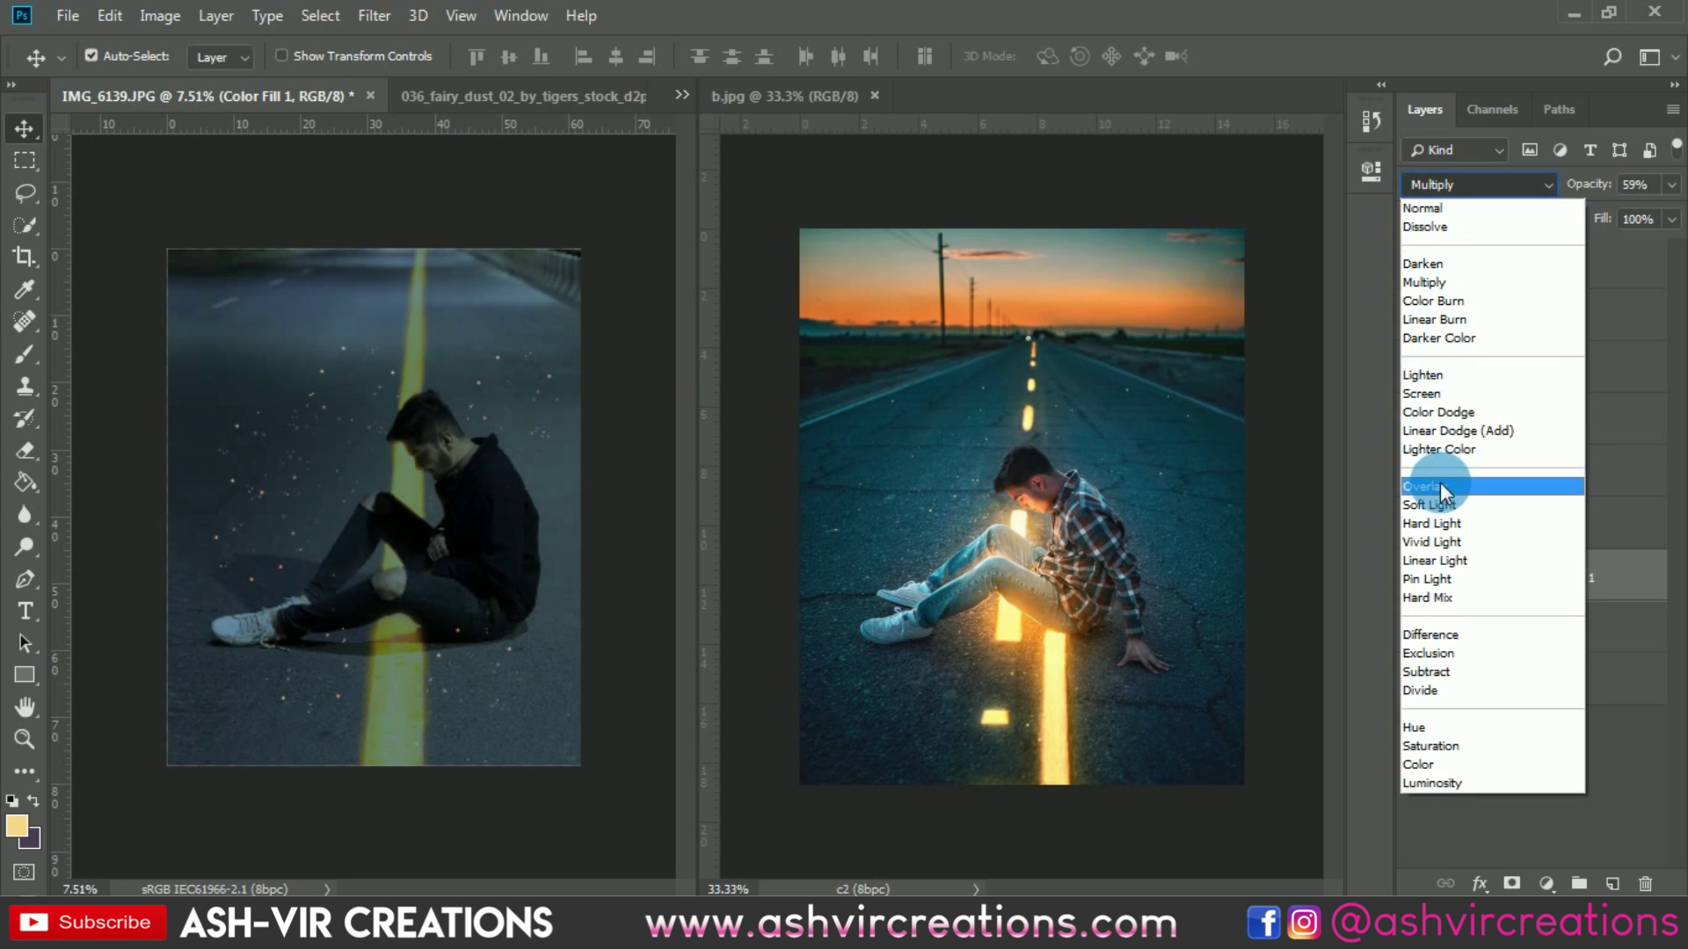
left_click(1440, 482)
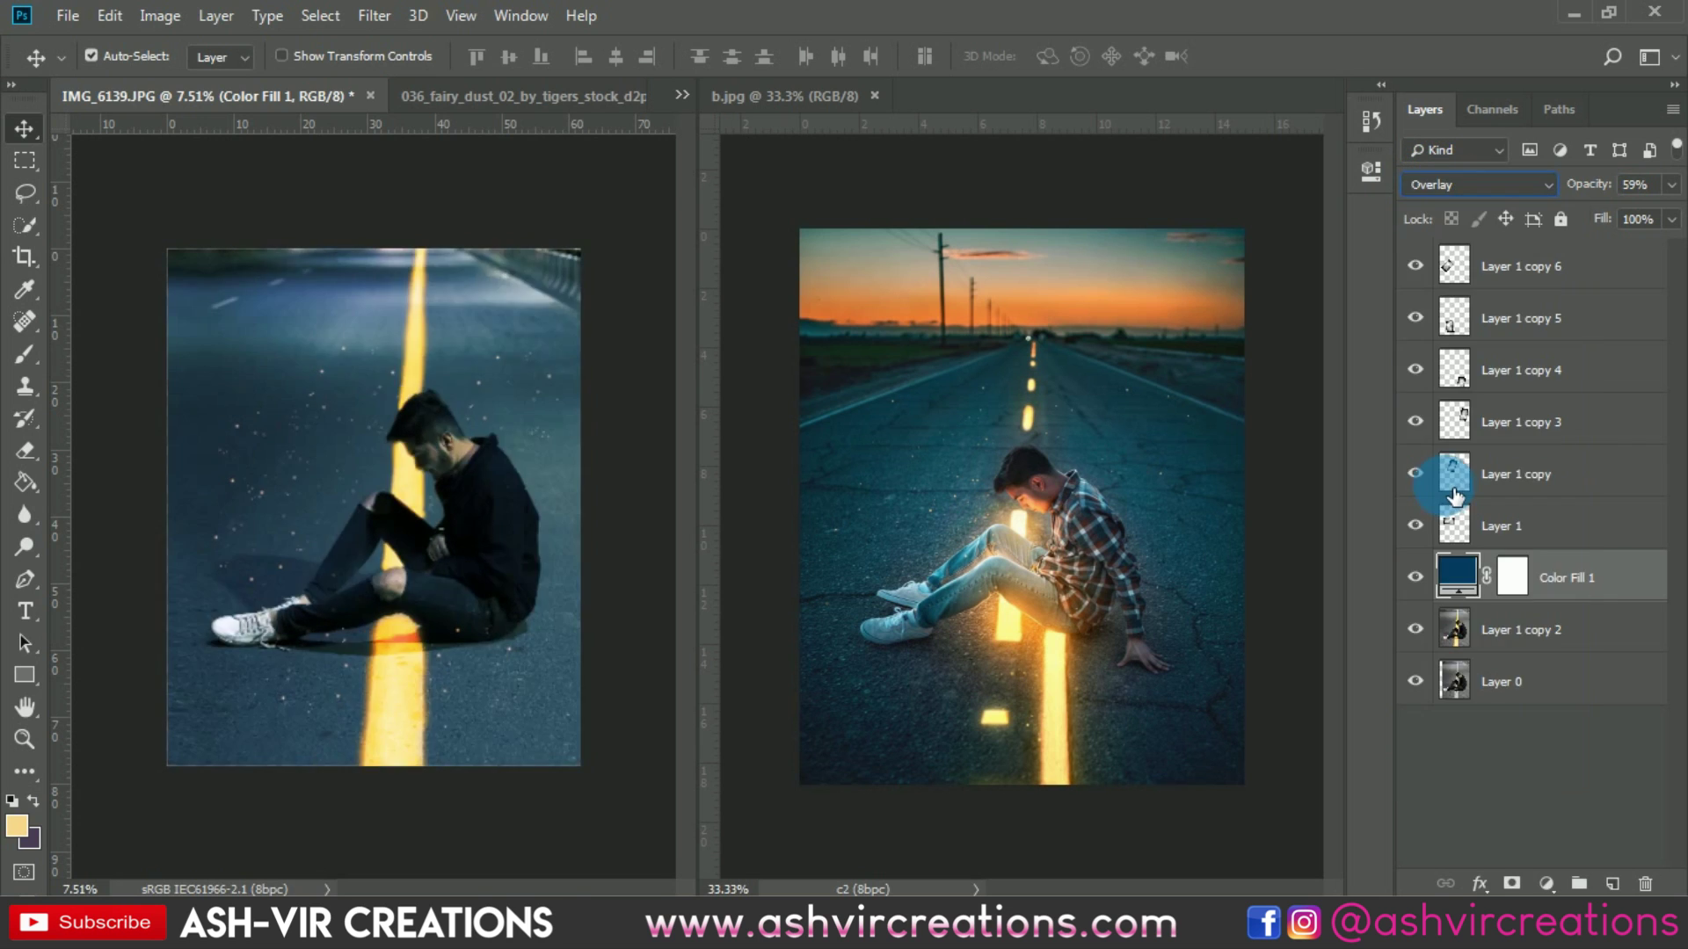
Compare the photo with and without the blue fill and reduce the fill's opacity to 50%
left_click(1417, 580)
left_click(1417, 579)
left_click(1417, 580)
left_click(1424, 581)
left_click(1426, 581)
left_click(1428, 584)
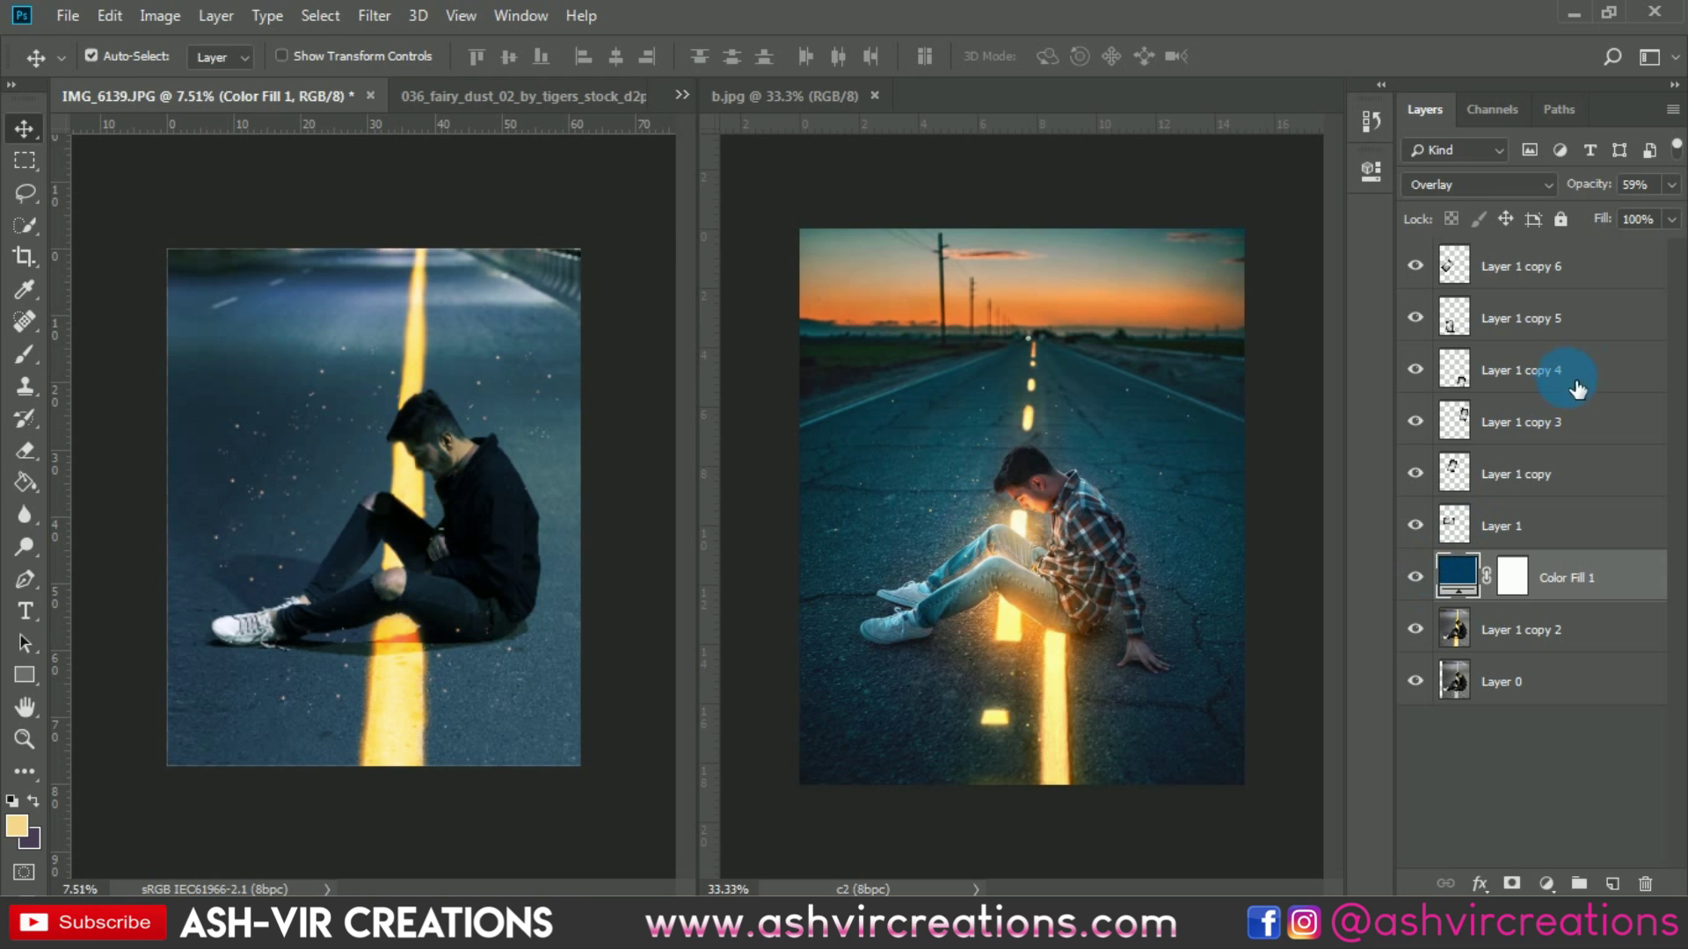
left_click_drag(1583, 191, 1581, 192)
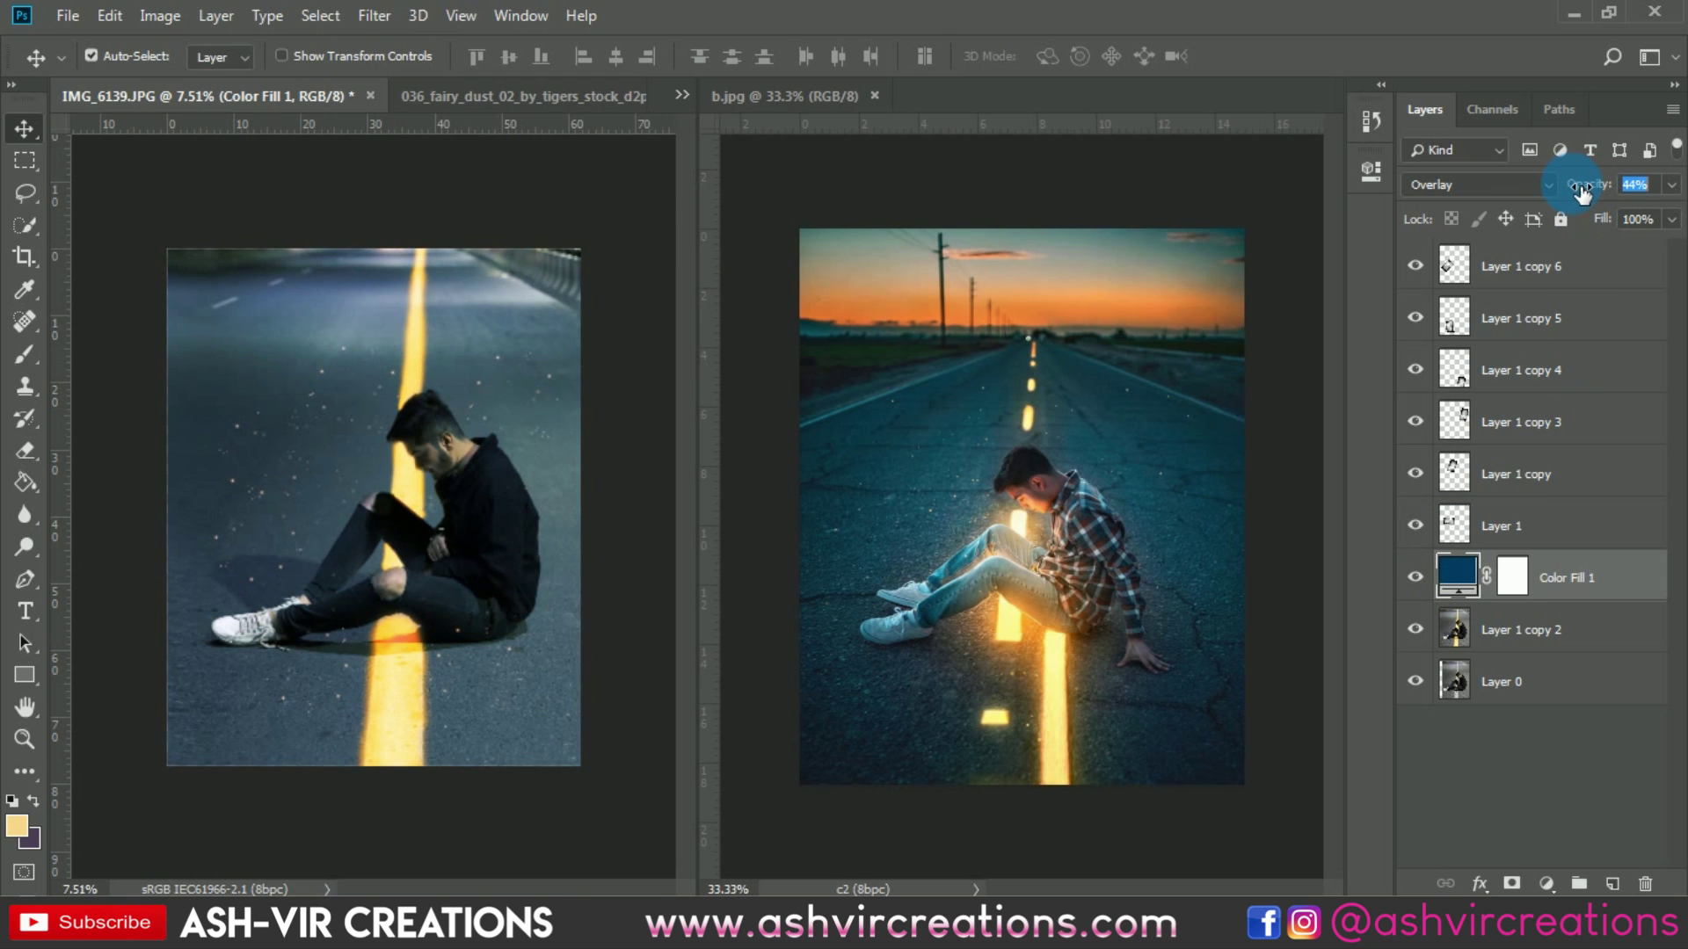
left_click(1416, 577)
left_click(1415, 577)
Mask the blue fill over the man's middle with a black soft brush at size 3300 and 54% opacity
left_click(26, 354)
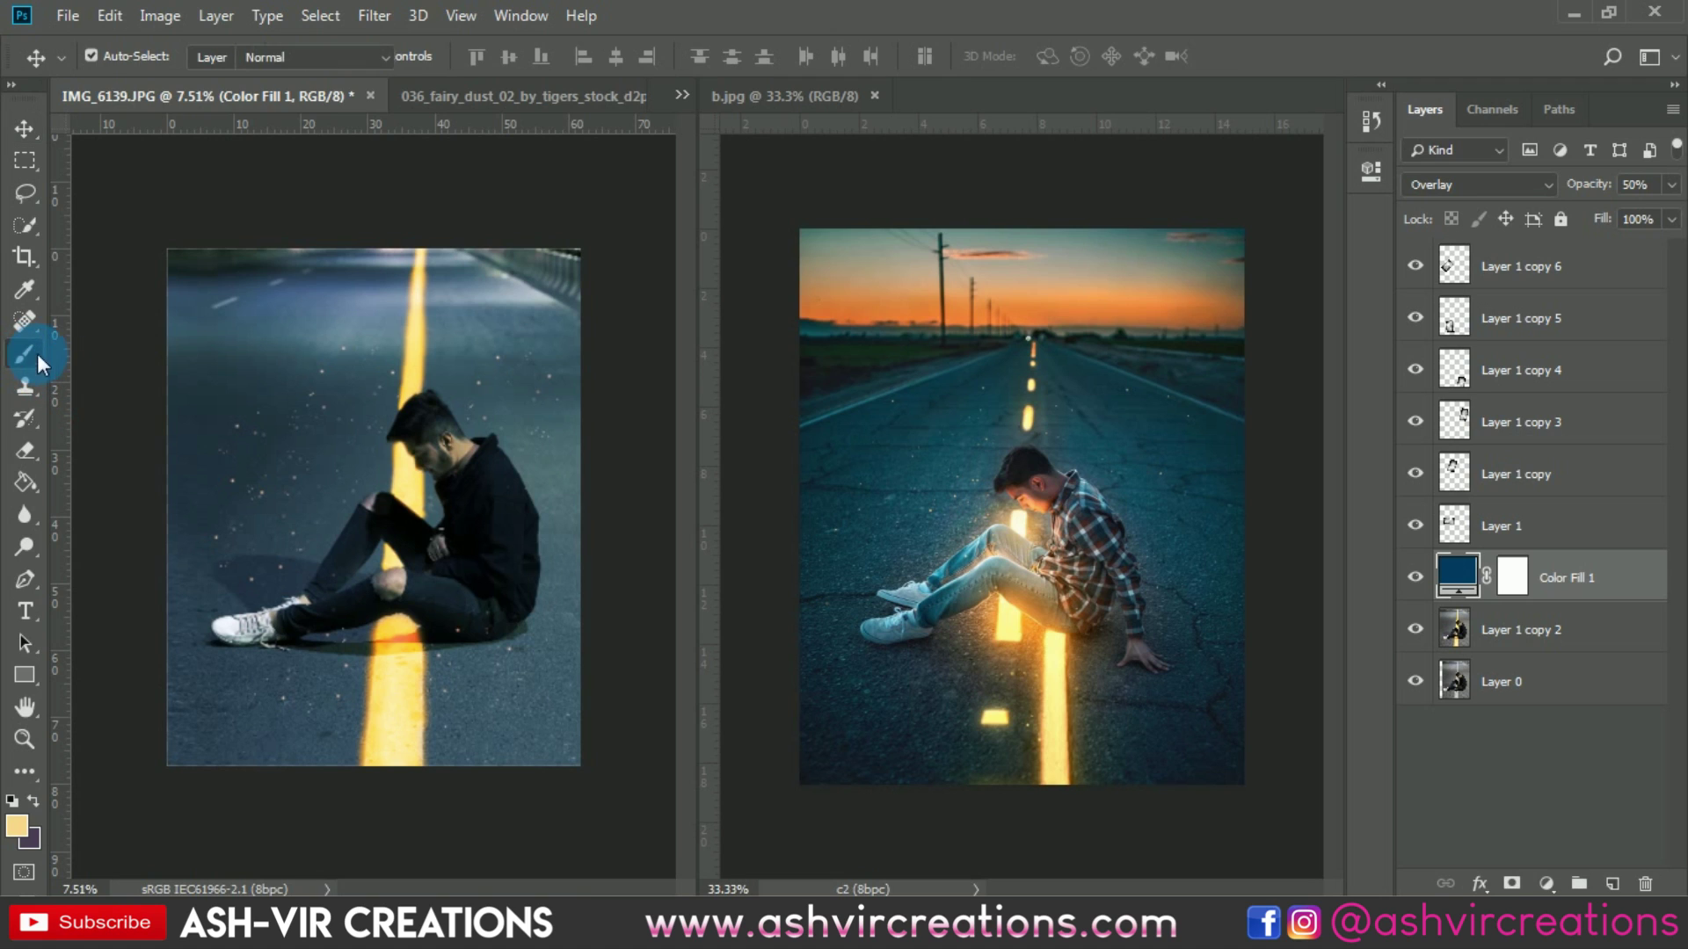
left_click(1512, 576)
key("d")
key("x")
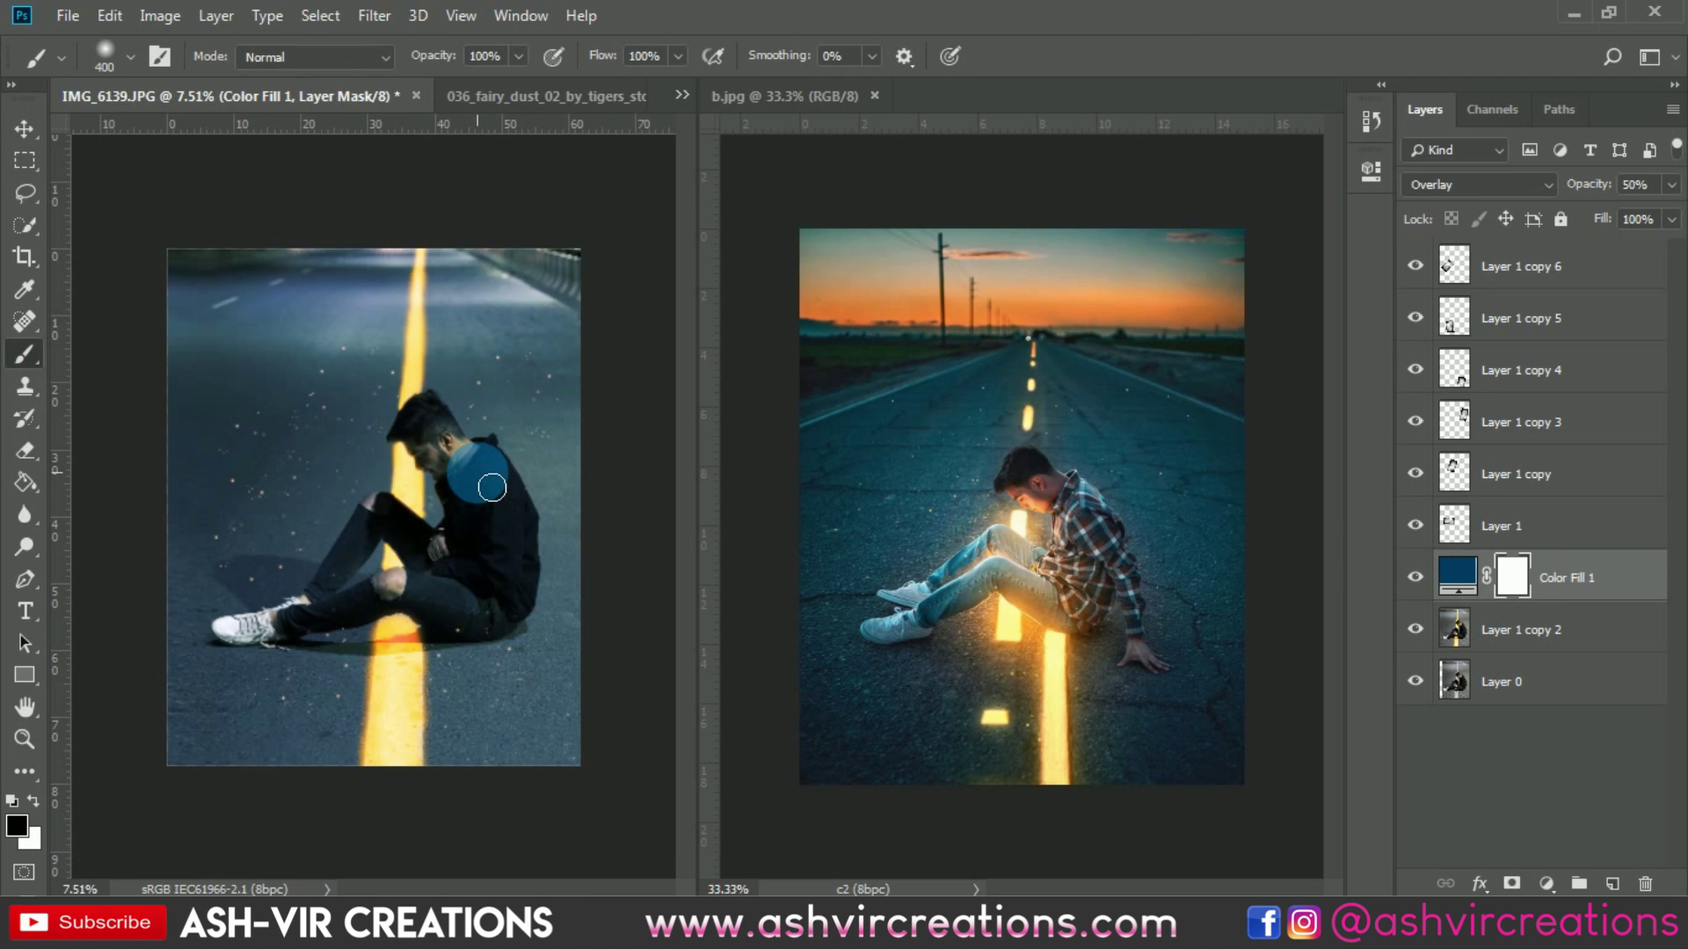
key("bracketright")
key("bracketright")
key("bracketright")
key("bracketright")
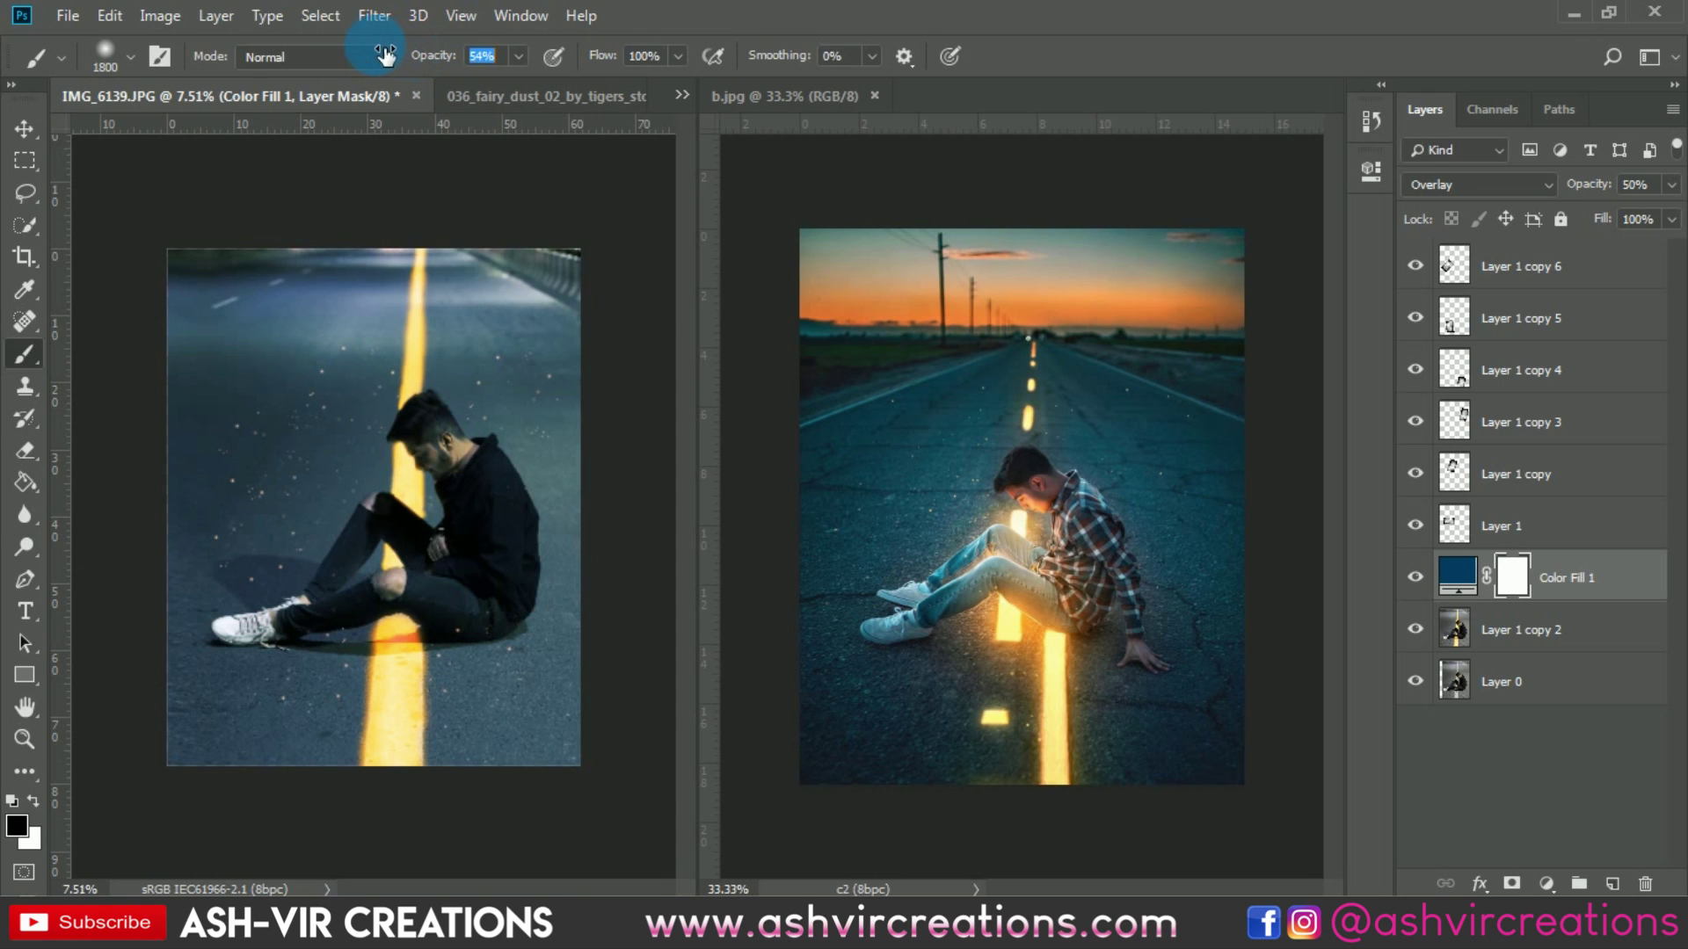
key("bracketright")
key("bracketright")
key("bracketright")
key("bracketright")
key("bracketright")
key("bracketright")
key("bracketright")
key("bracketright")
key("bracketright")
key("bracketright")
key("bracketright")
key("bracketright")
key("bracketright")
key("bracketright")
key("bracketright")
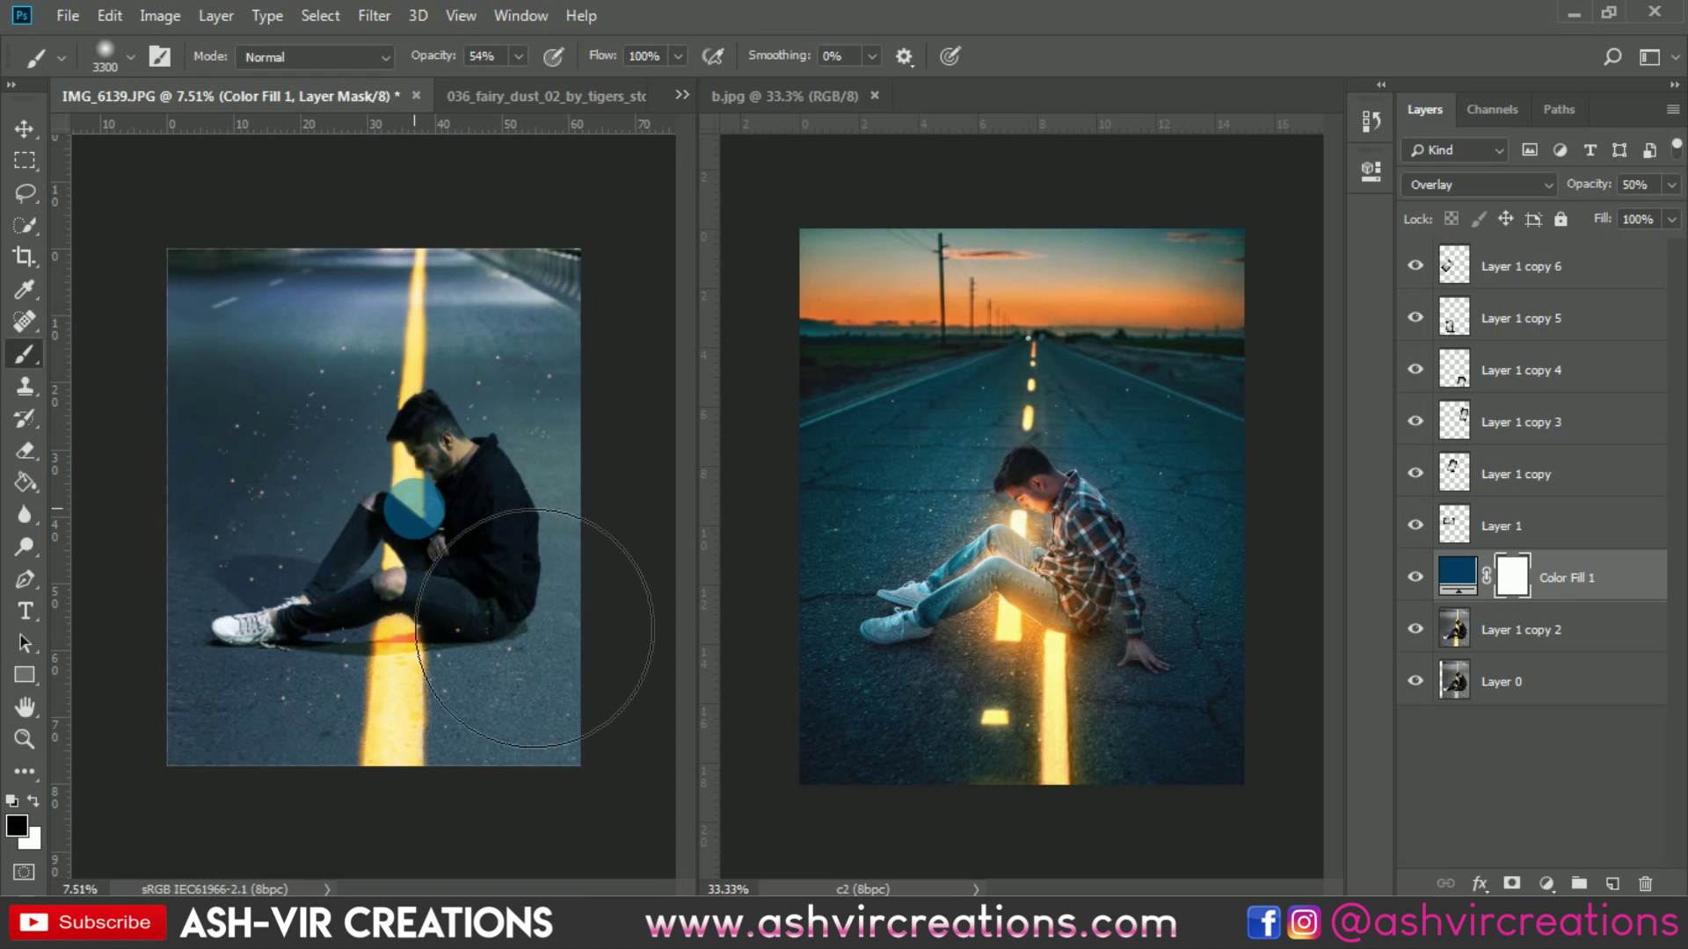
left_click(421, 506)
Mask more of the blue fill over the man's torso and legs, reducing the brush from size 2800 to 2000
key("bracketleft")
key("bracketleft")
key("bracketleft")
key("bracketleft")
key("bracketleft")
left_click(394, 563)
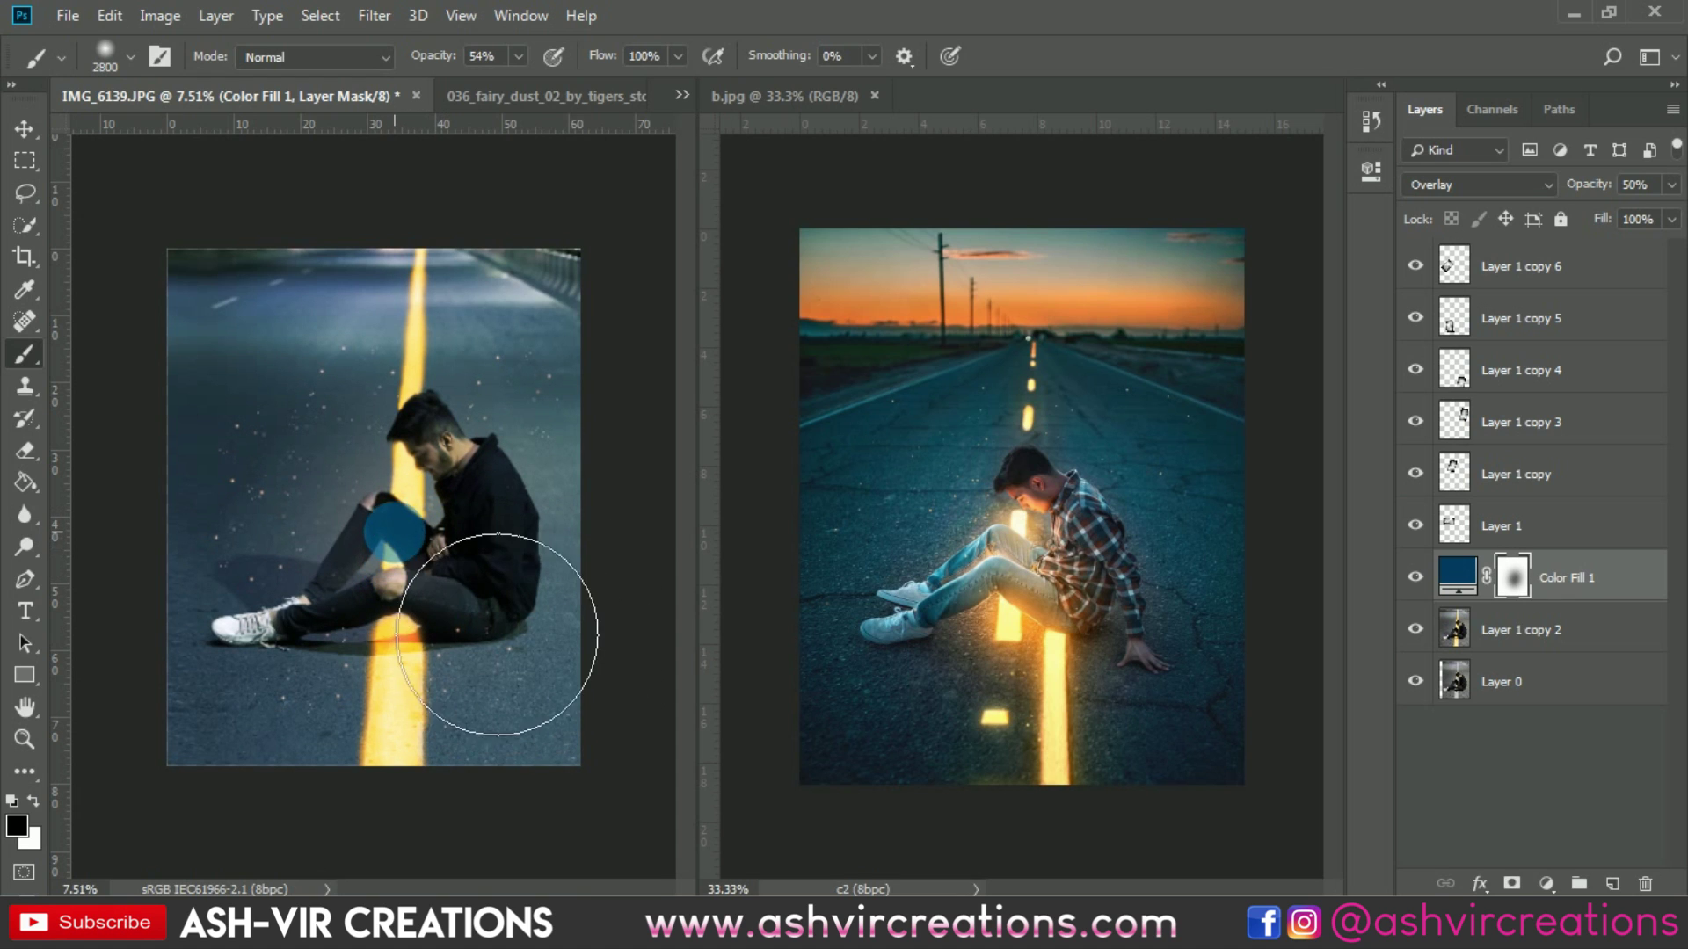
key("bracketleft")
key("bracketleft")
key("bracketleft")
key("bracketleft")
key("bracketleft")
key("bracketleft")
key("bracketleft")
key("bracketleft")
mouse_move(480, 540)
left_mouse_down()
mouse_move(538, 628)
mouse_move(425, 638)
left_mouse_up()
left_click(350, 570)
Examine the masked blue tint on the man and road by toggling the Color Fill 1 layer's visibility
scroll(462, 499, "up", 2)
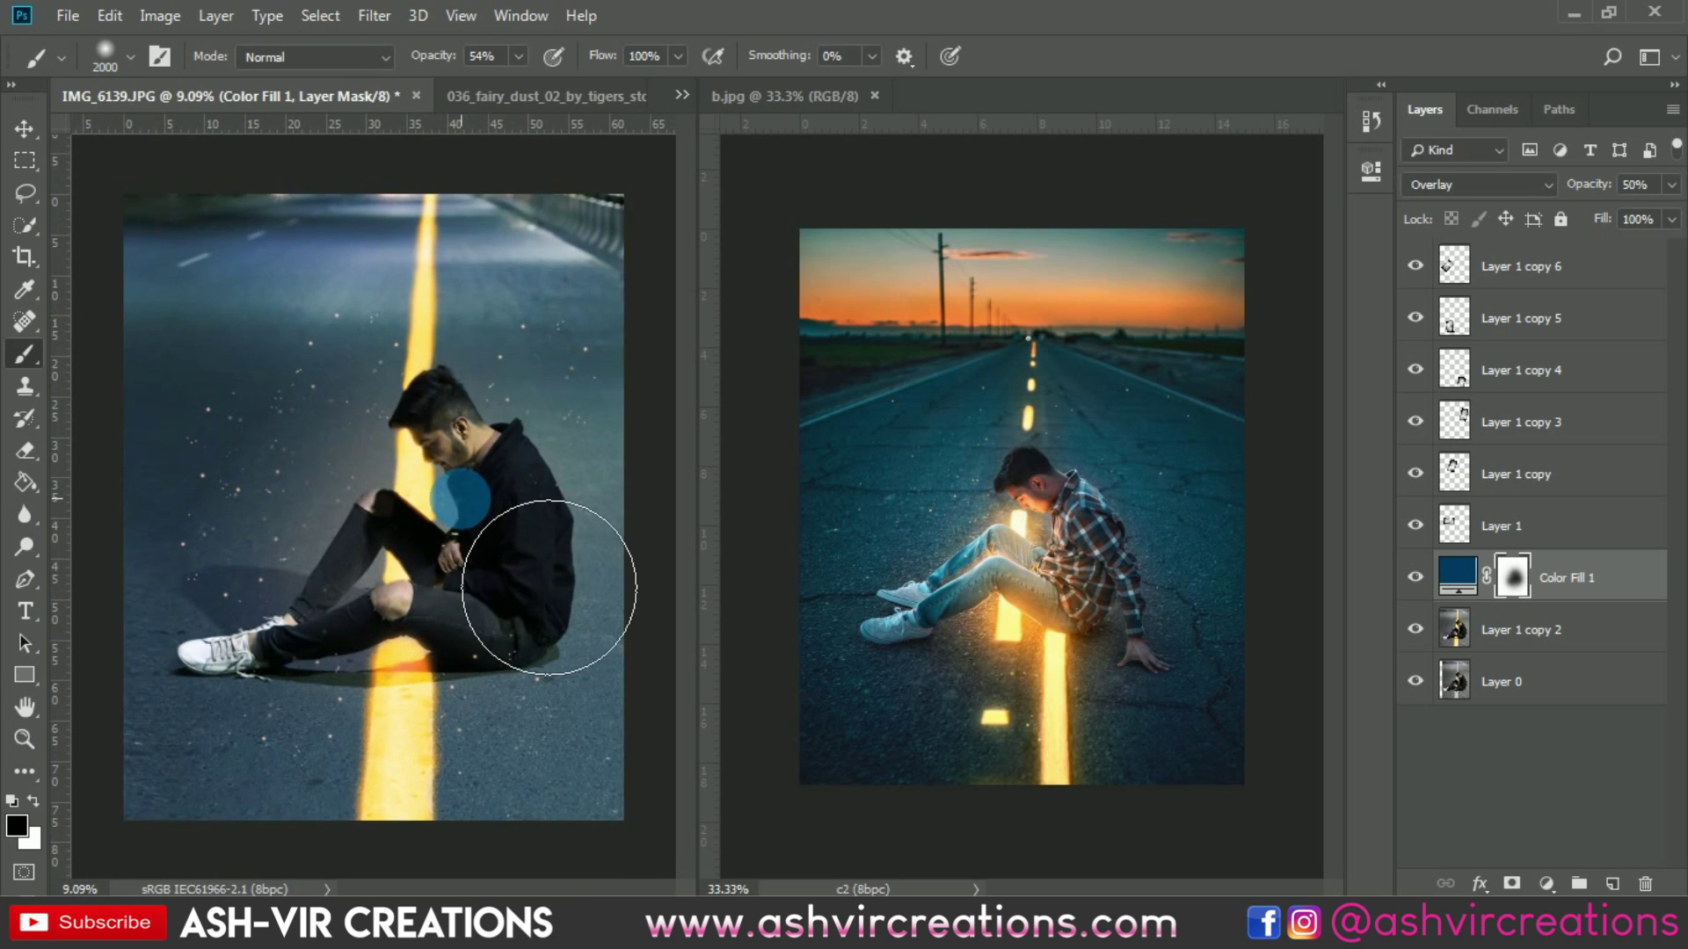
left_click(1322, 610)
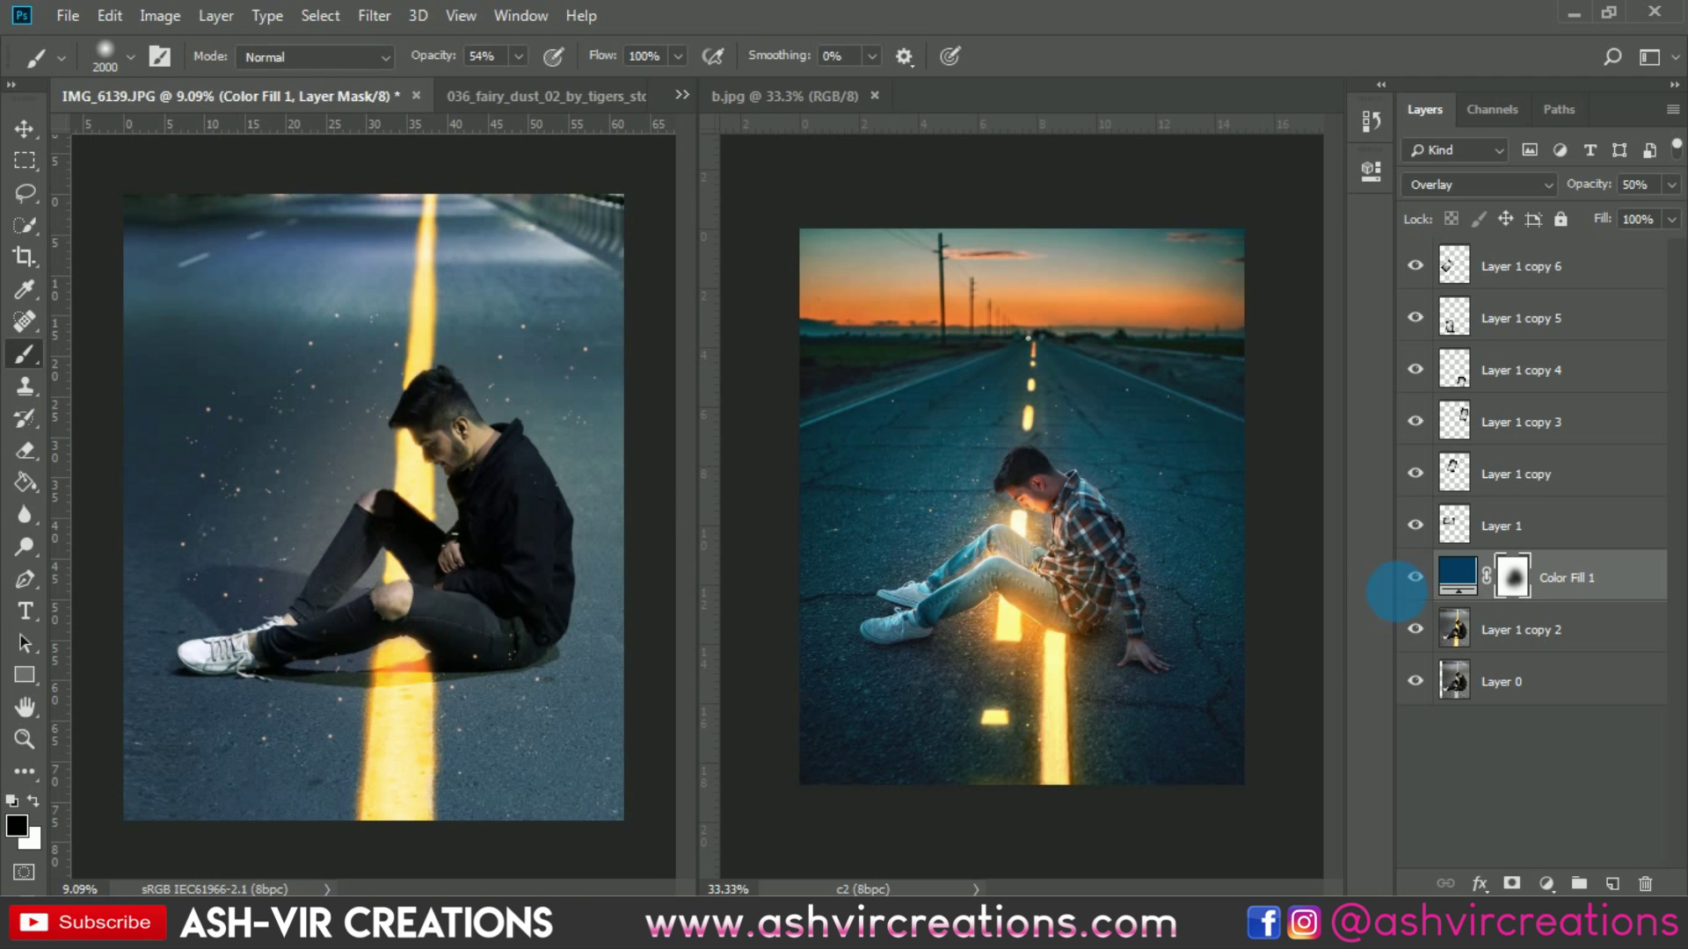
left_click(1416, 580)
left_click(1418, 580)
left_click(1418, 581)
left_click(1418, 580)
left_click(1417, 582)
left_click(1417, 580)
left_click(1417, 581)
left_click(1416, 580)
Merge the spark layers, the blue fill and Layer 1 copy 2 into one layer above Layer 0
key("v")
scroll(538, 528, "down", 2)
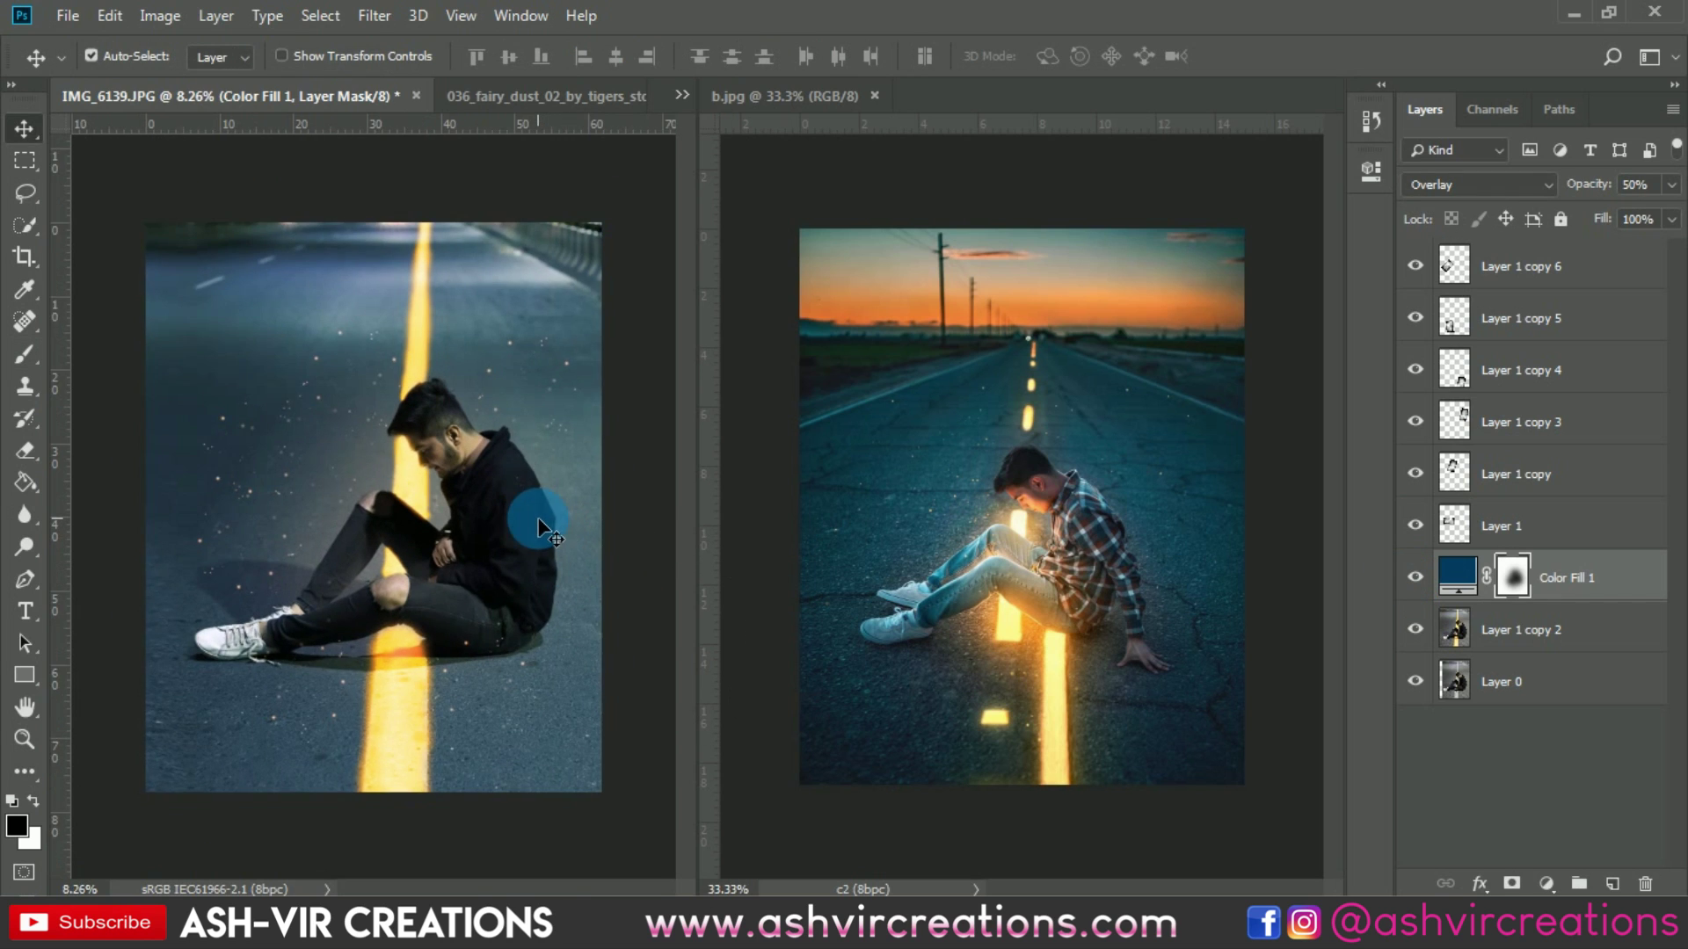
left_click(1575, 647)
left_click(1605, 278, "shift")
right_click(1605, 278)
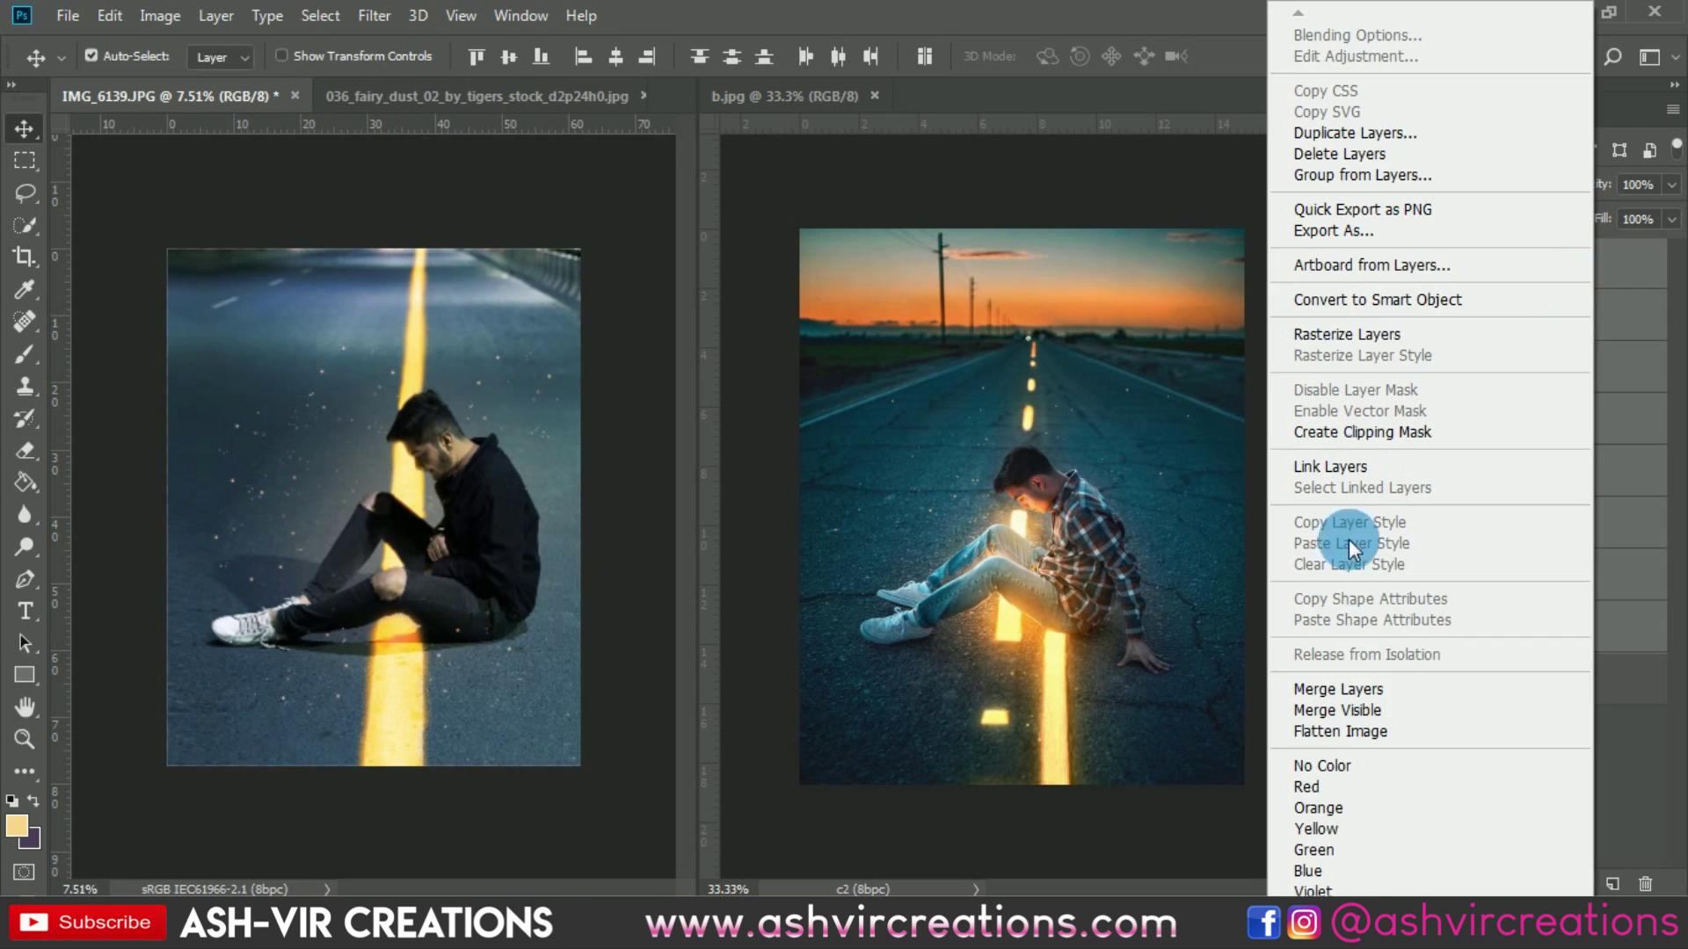
left_click(1351, 691)
Apply a 4:5 (8:10) crop framing the whole merged photo
left_click(24, 257)
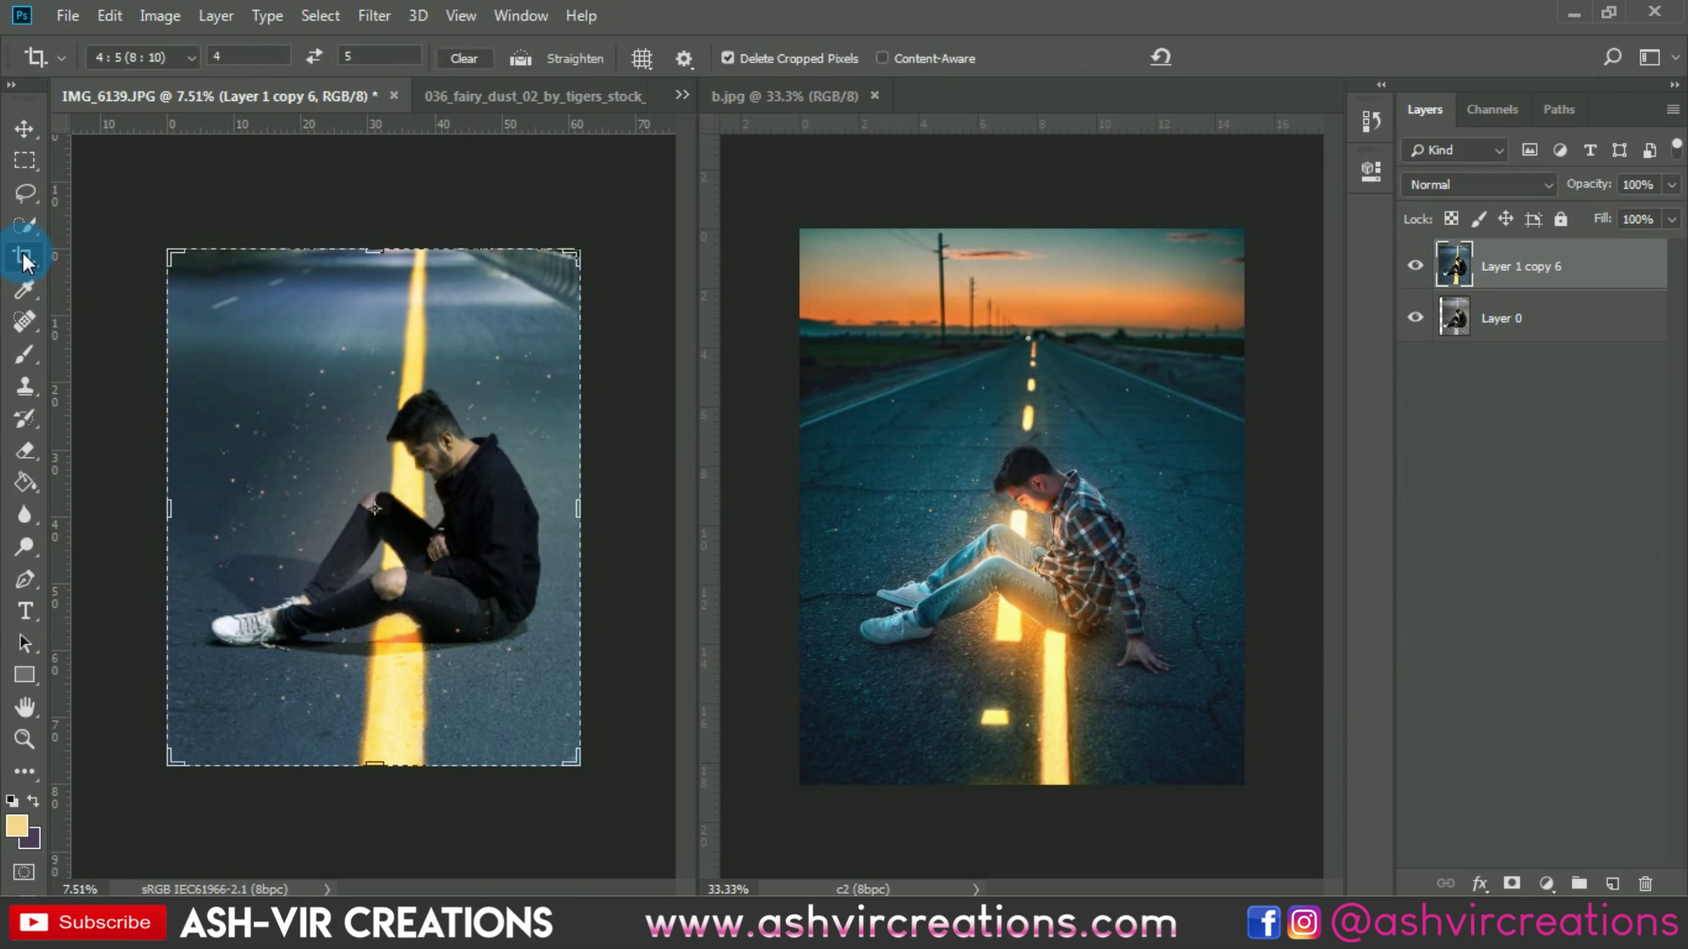
key("Return")
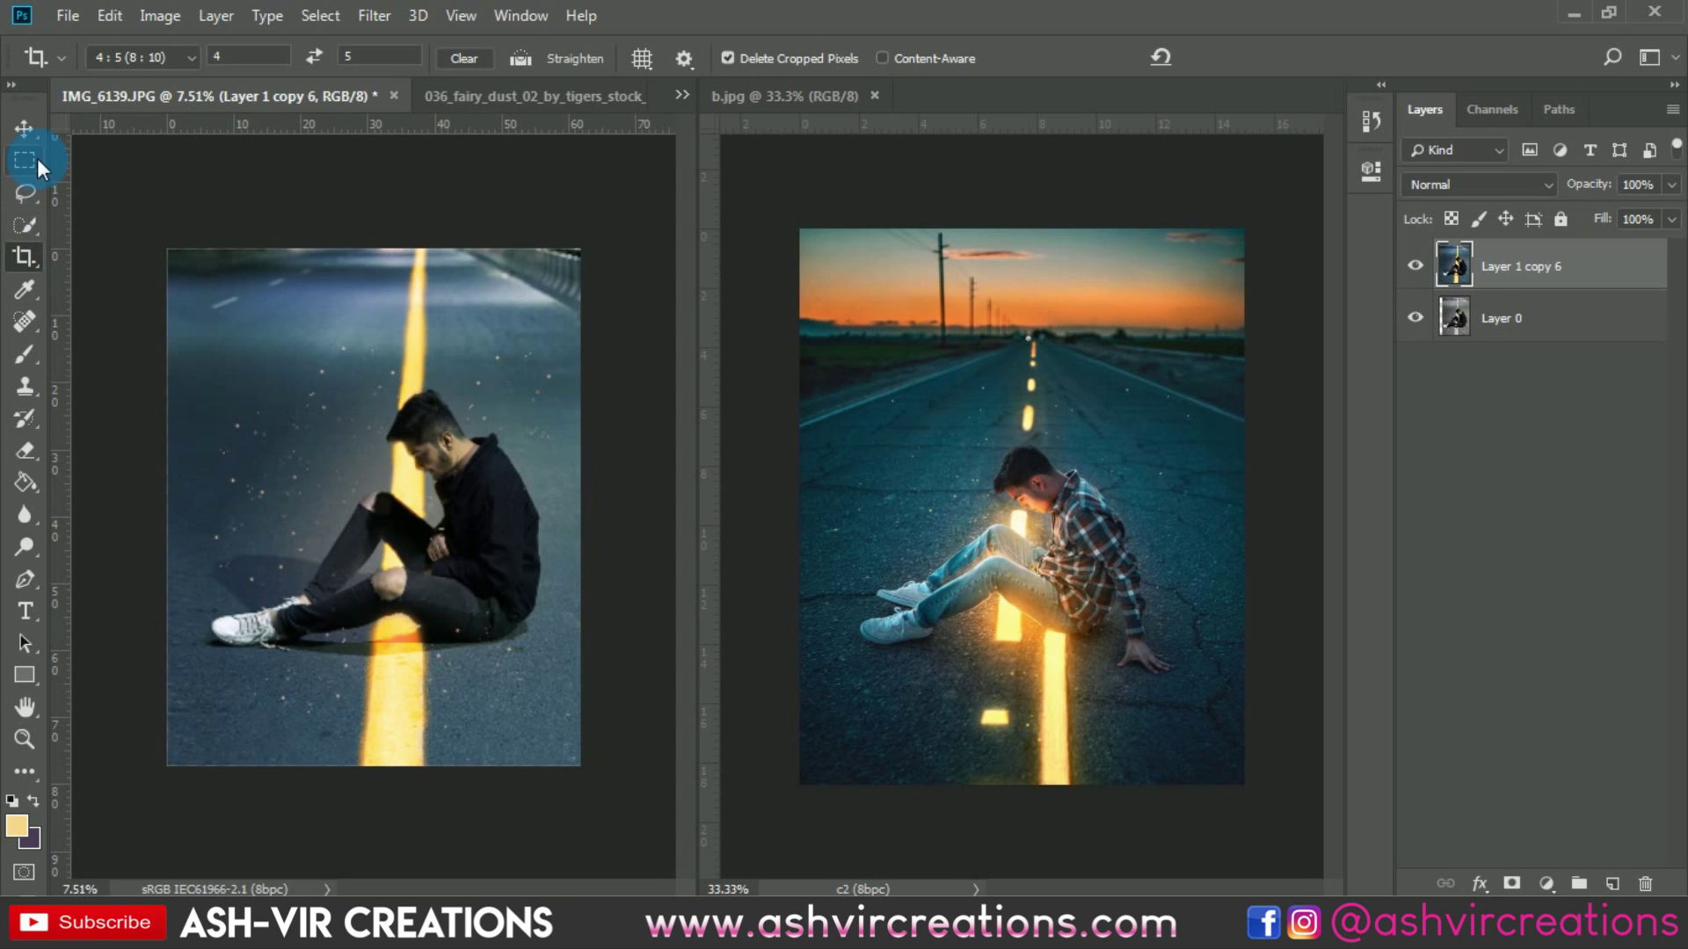
left_click(48, 128)
Start a Camera Raw filter on the merged layer with Contrast +23, Highlights +3, Shadows +35 and Whites +24
left_click(369, 21)
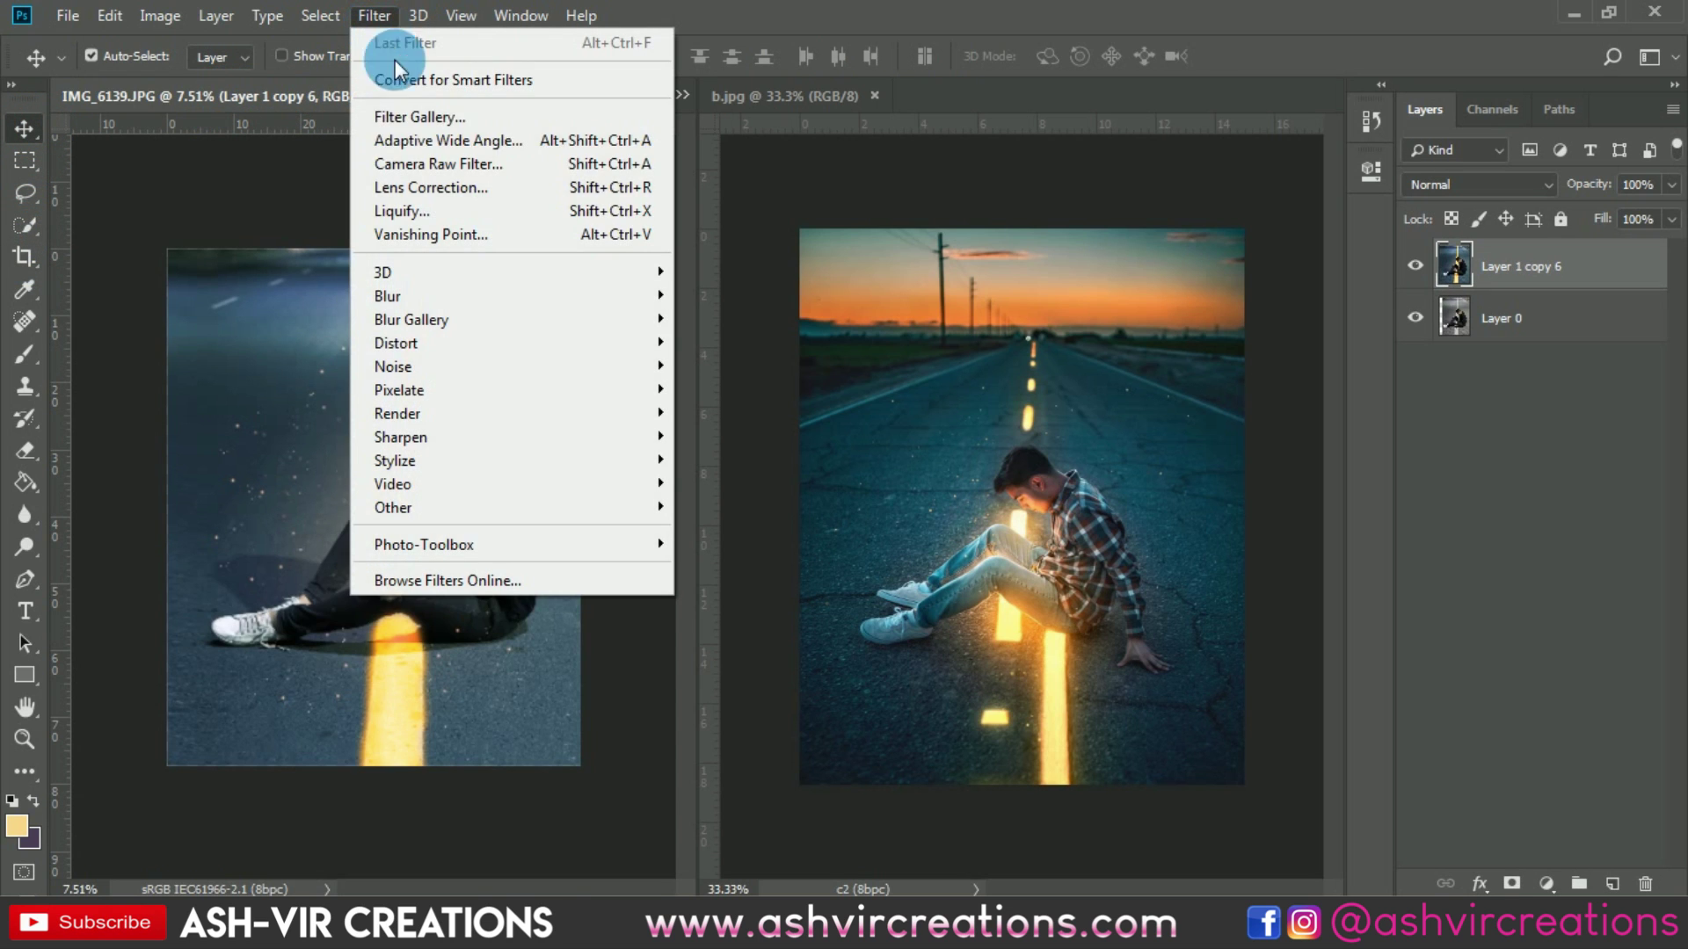
left_click(418, 162)
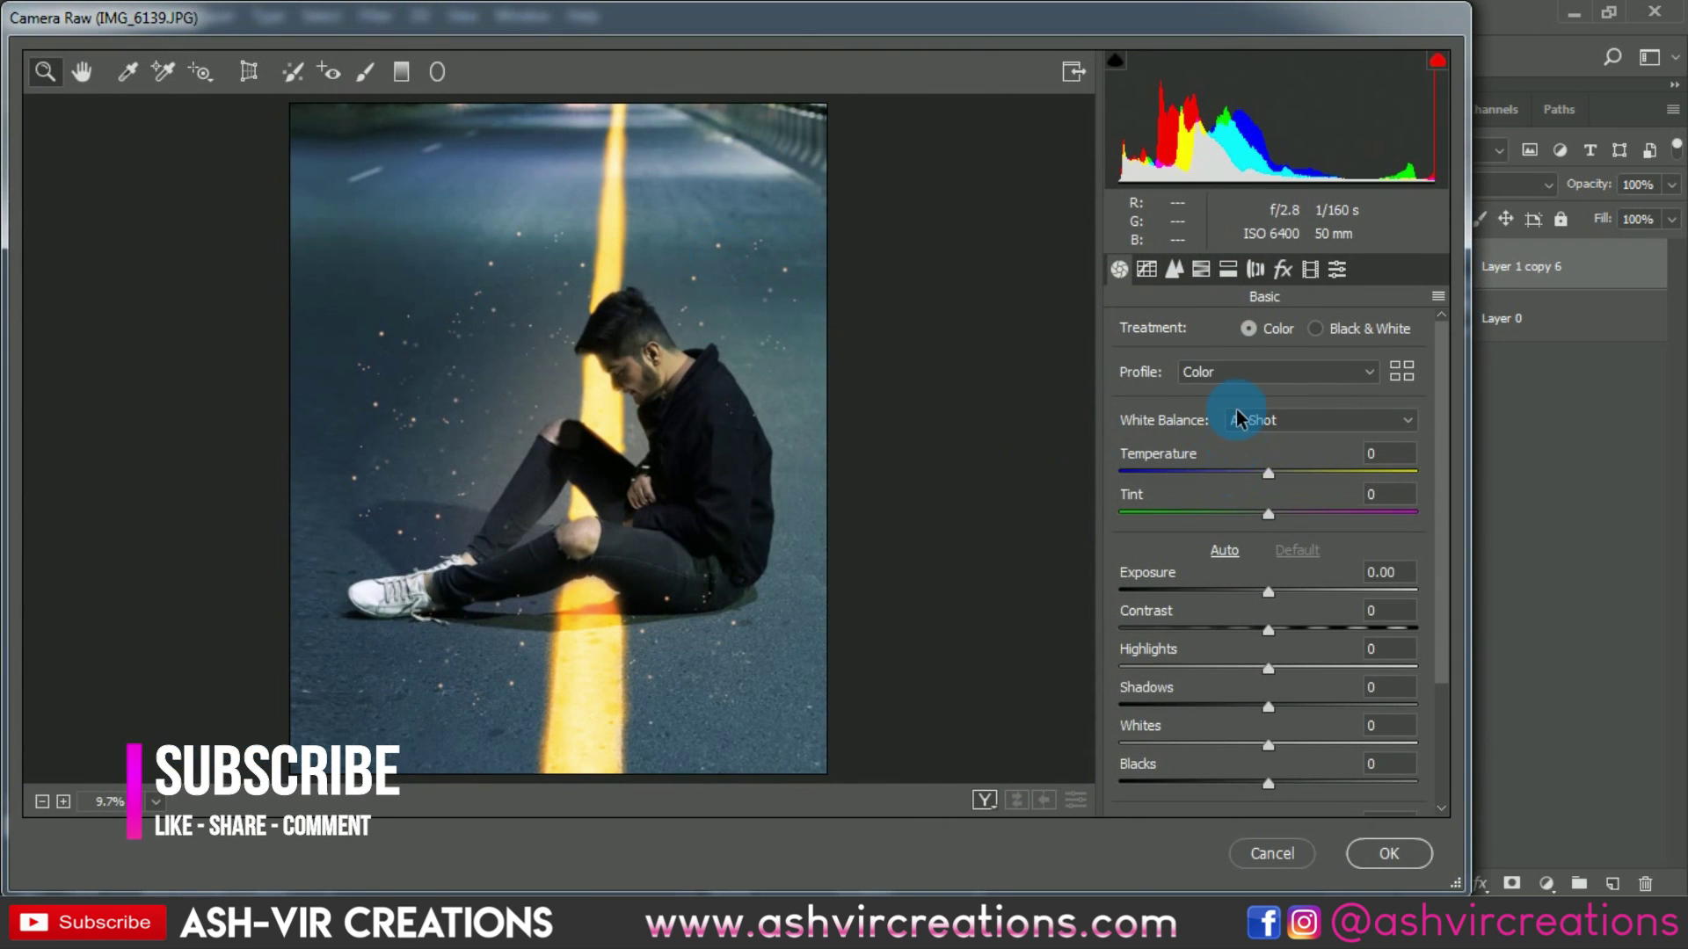
mouse_move(1281, 629)
left_mouse_down()
mouse_move(1330, 629)
mouse_move(1304, 632)
left_mouse_up()
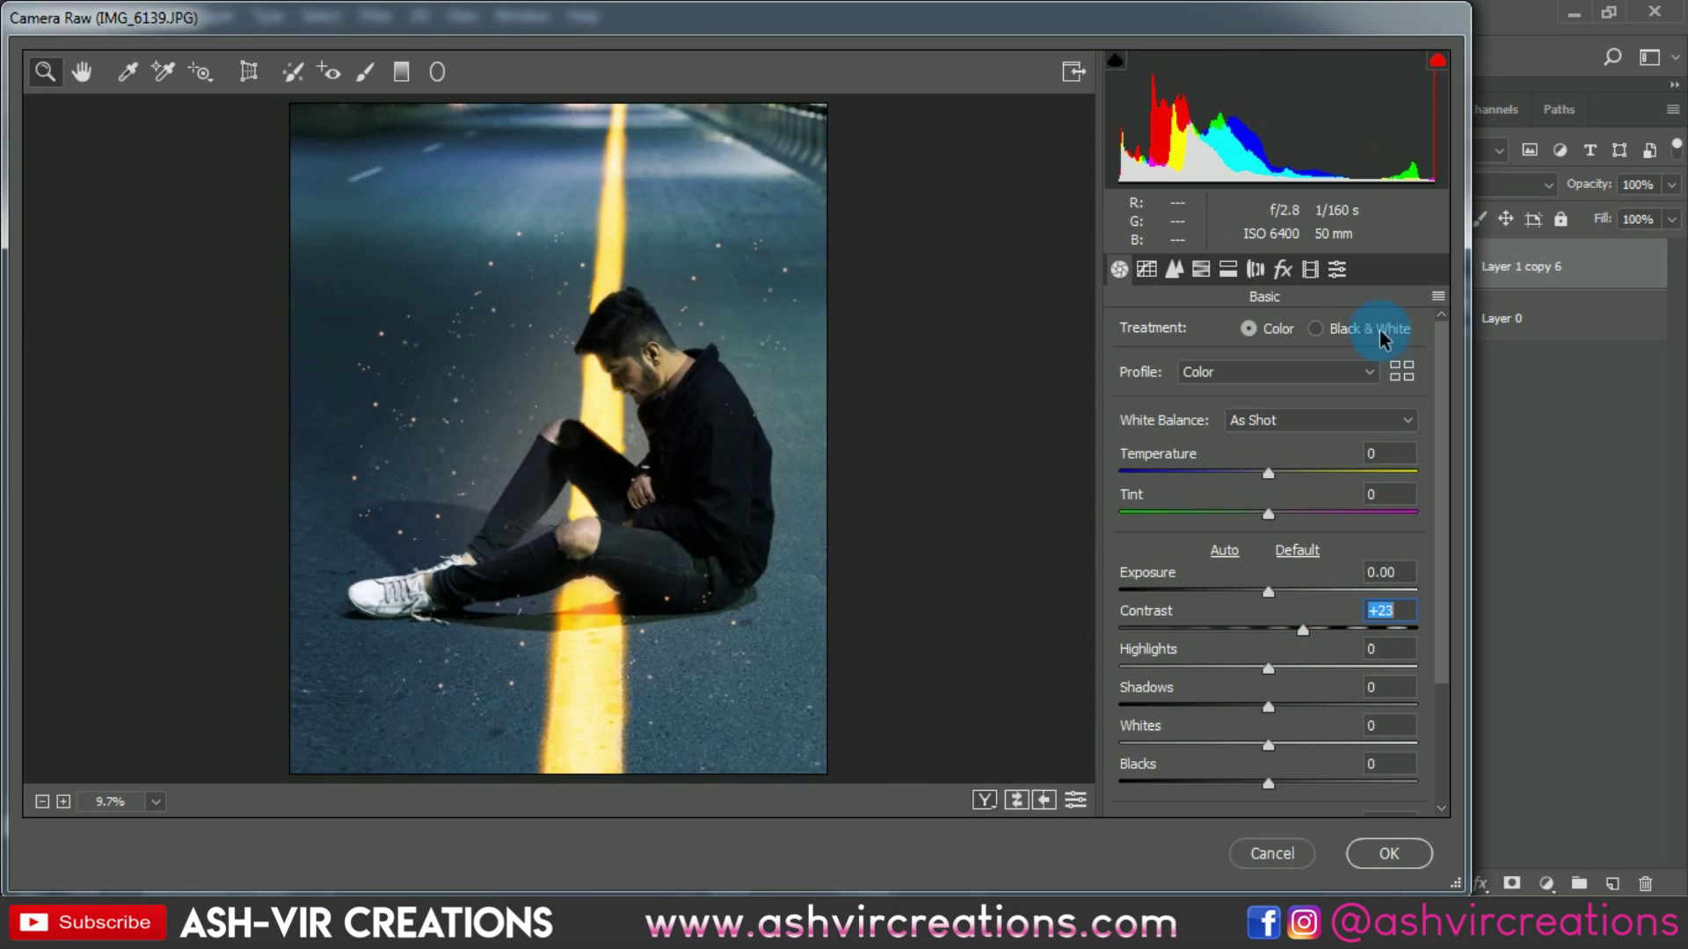
left_click_drag(1273, 674, 1337, 709)
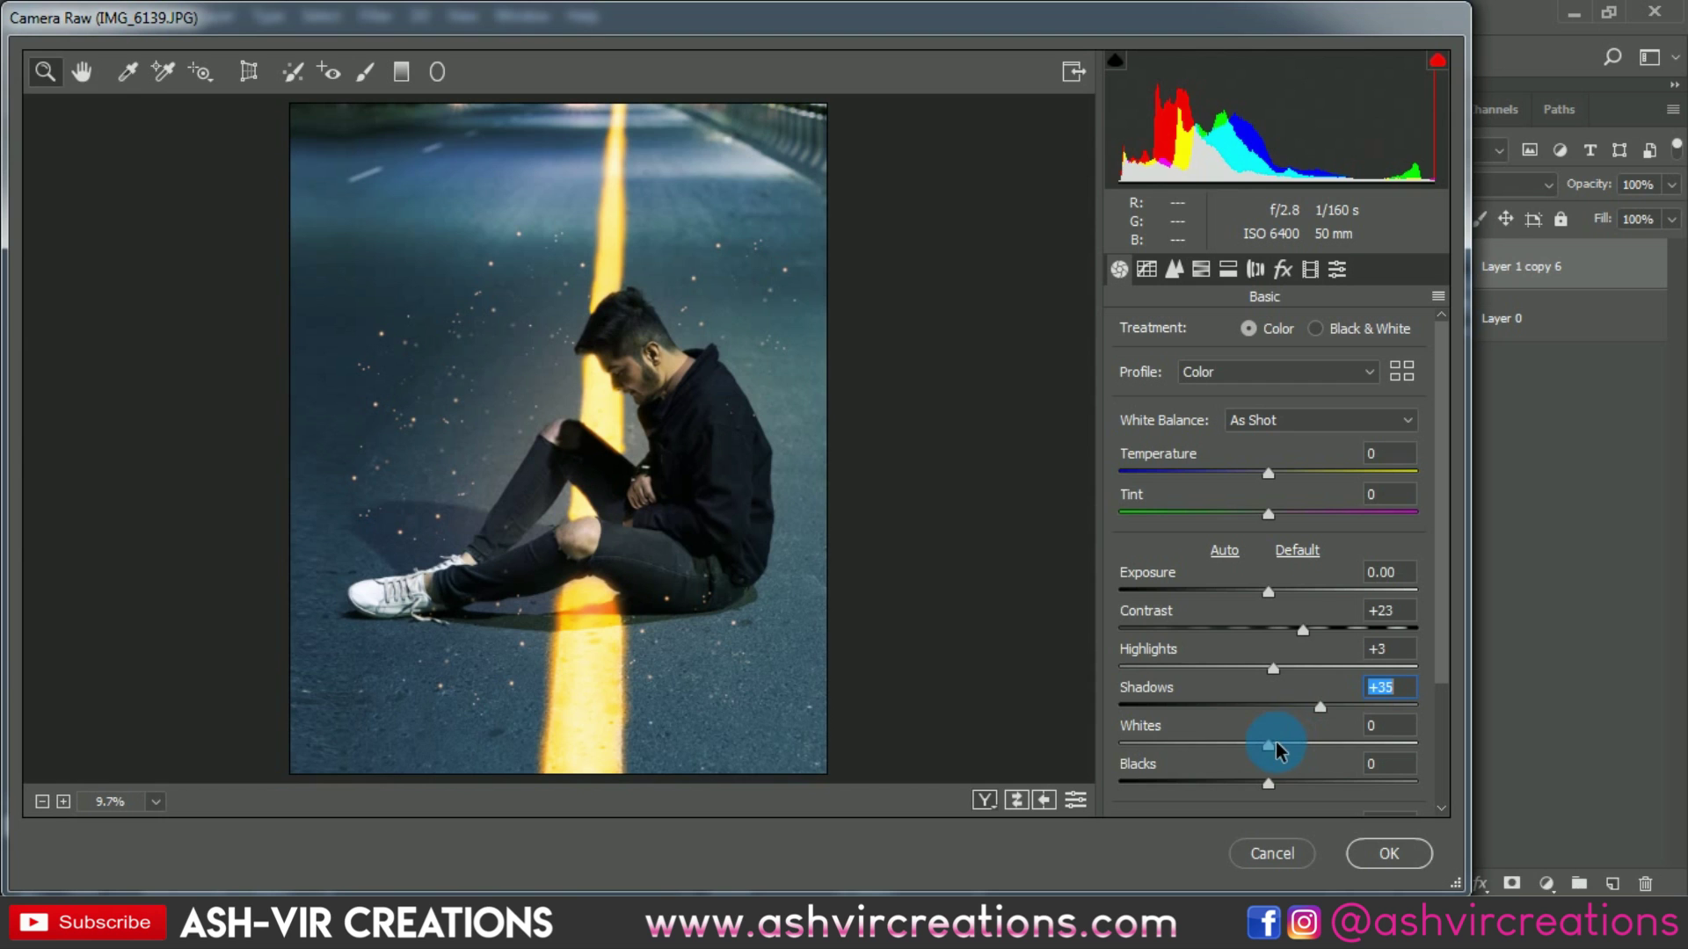
left_click_drag(1319, 749, 1315, 748)
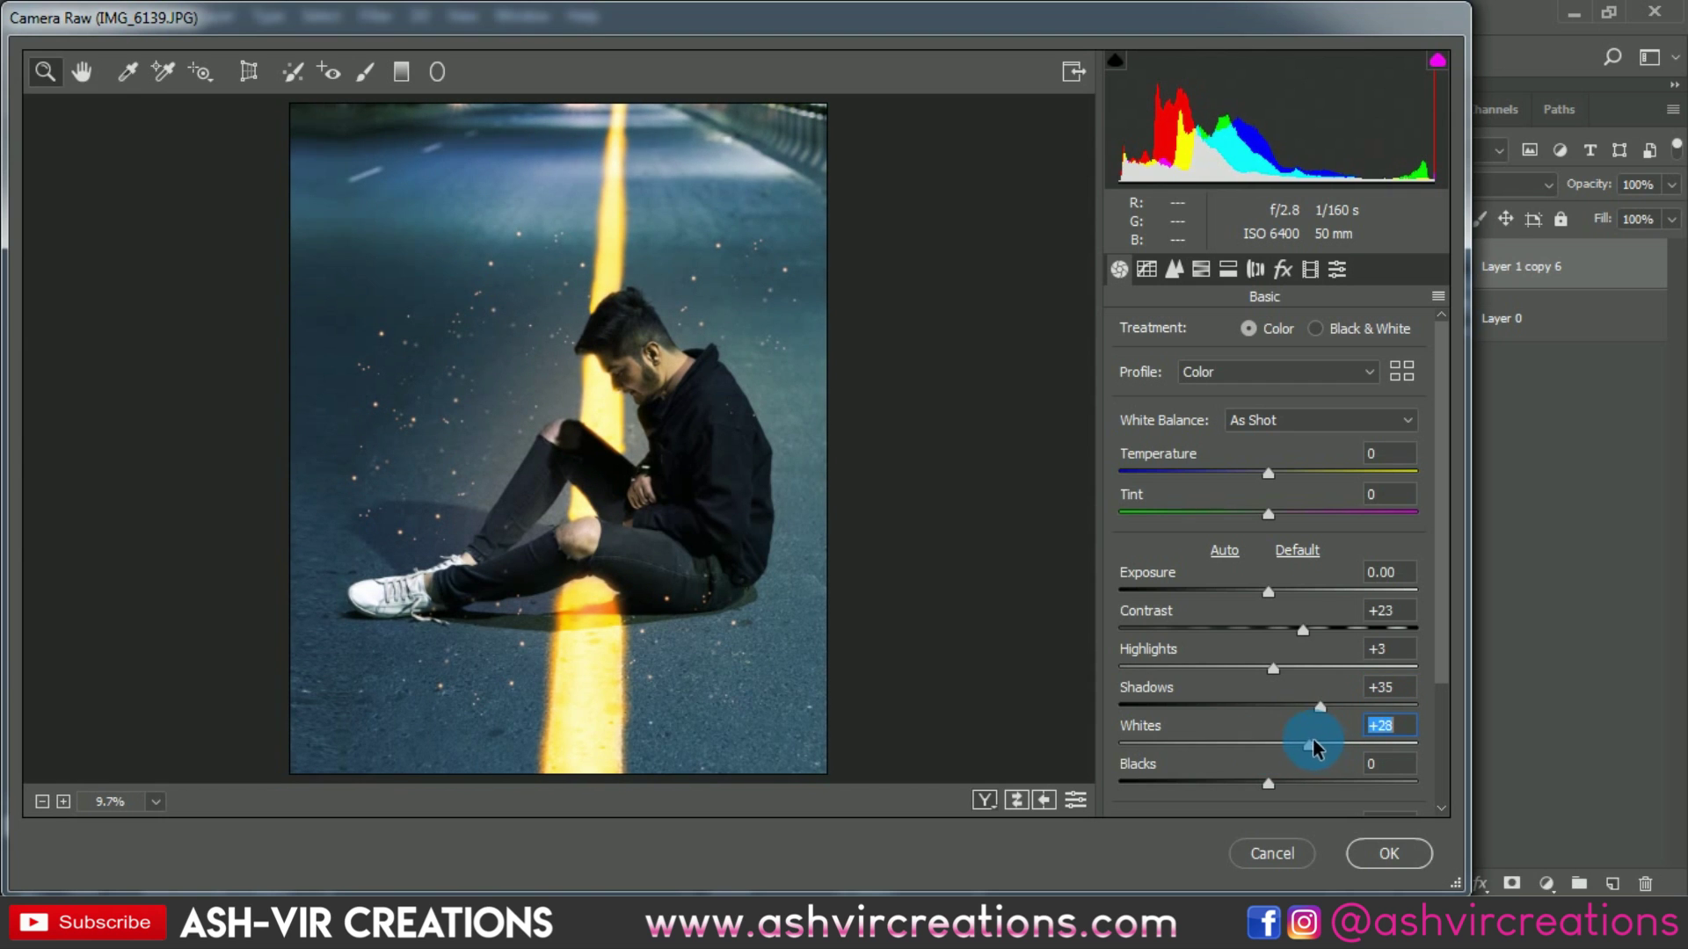
Darken the photo's edges with a Highlight Priority post-crop vignette of amount -22
left_click(1283, 269)
left_click_drag(1268, 607, 1238, 598)
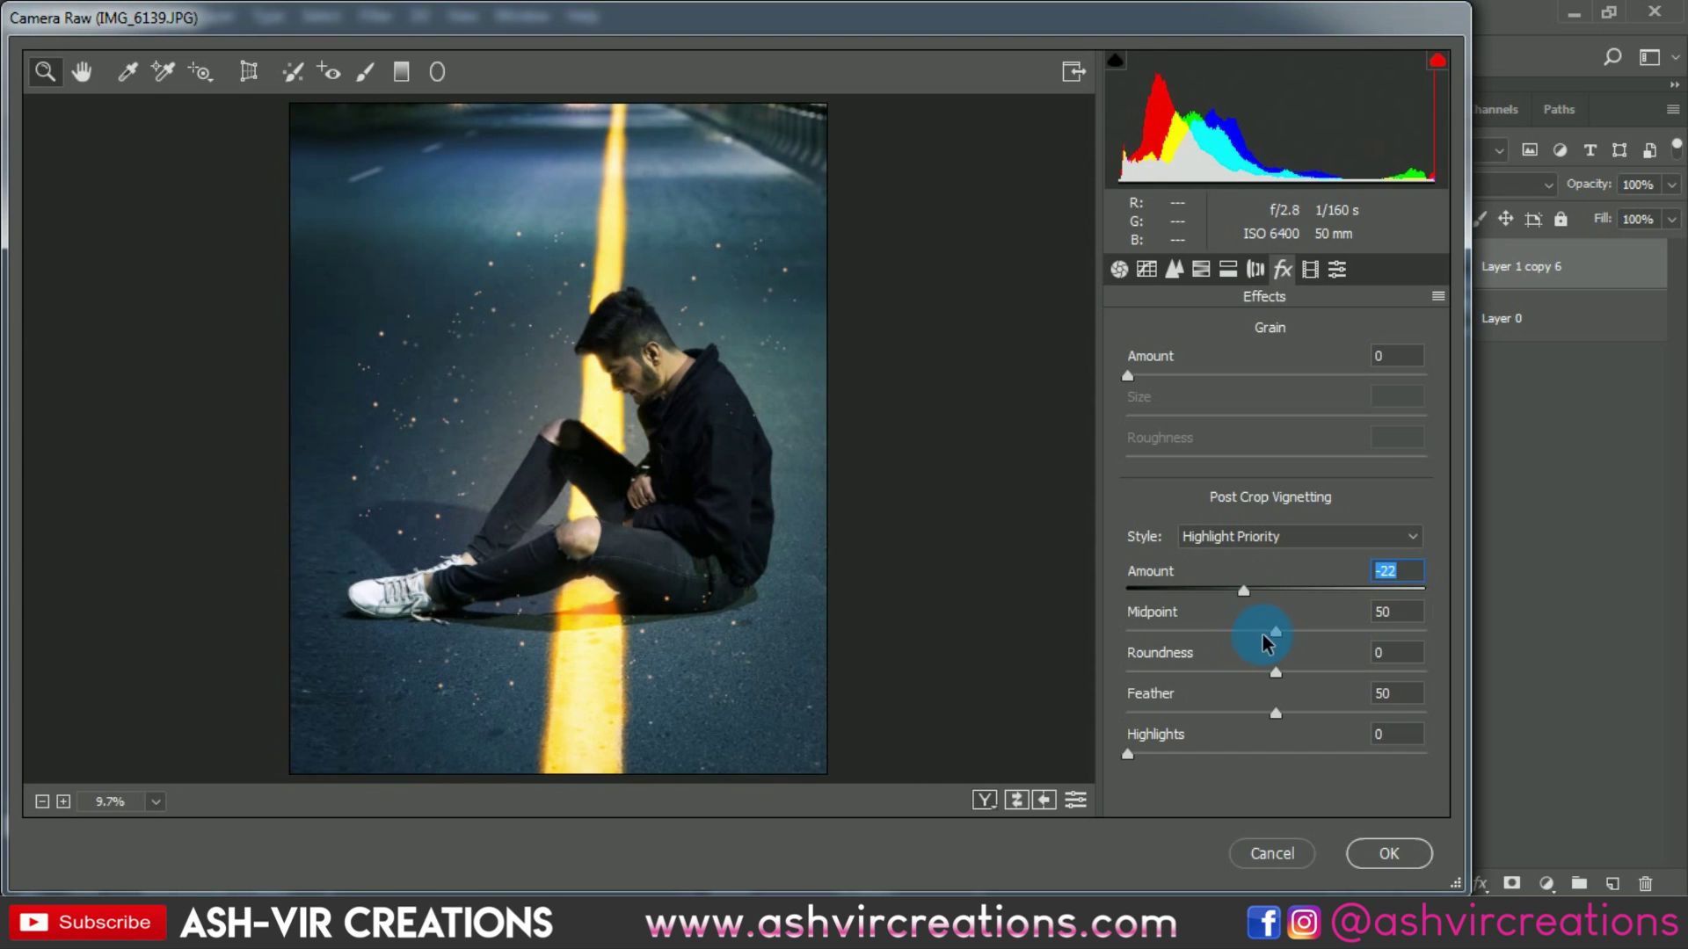
left_click_drag(1269, 681, 1271, 726)
Calibrate the colours with Blue Primary hue -20 and saturation +33, and Red Primary saturation +10
left_click(1309, 269)
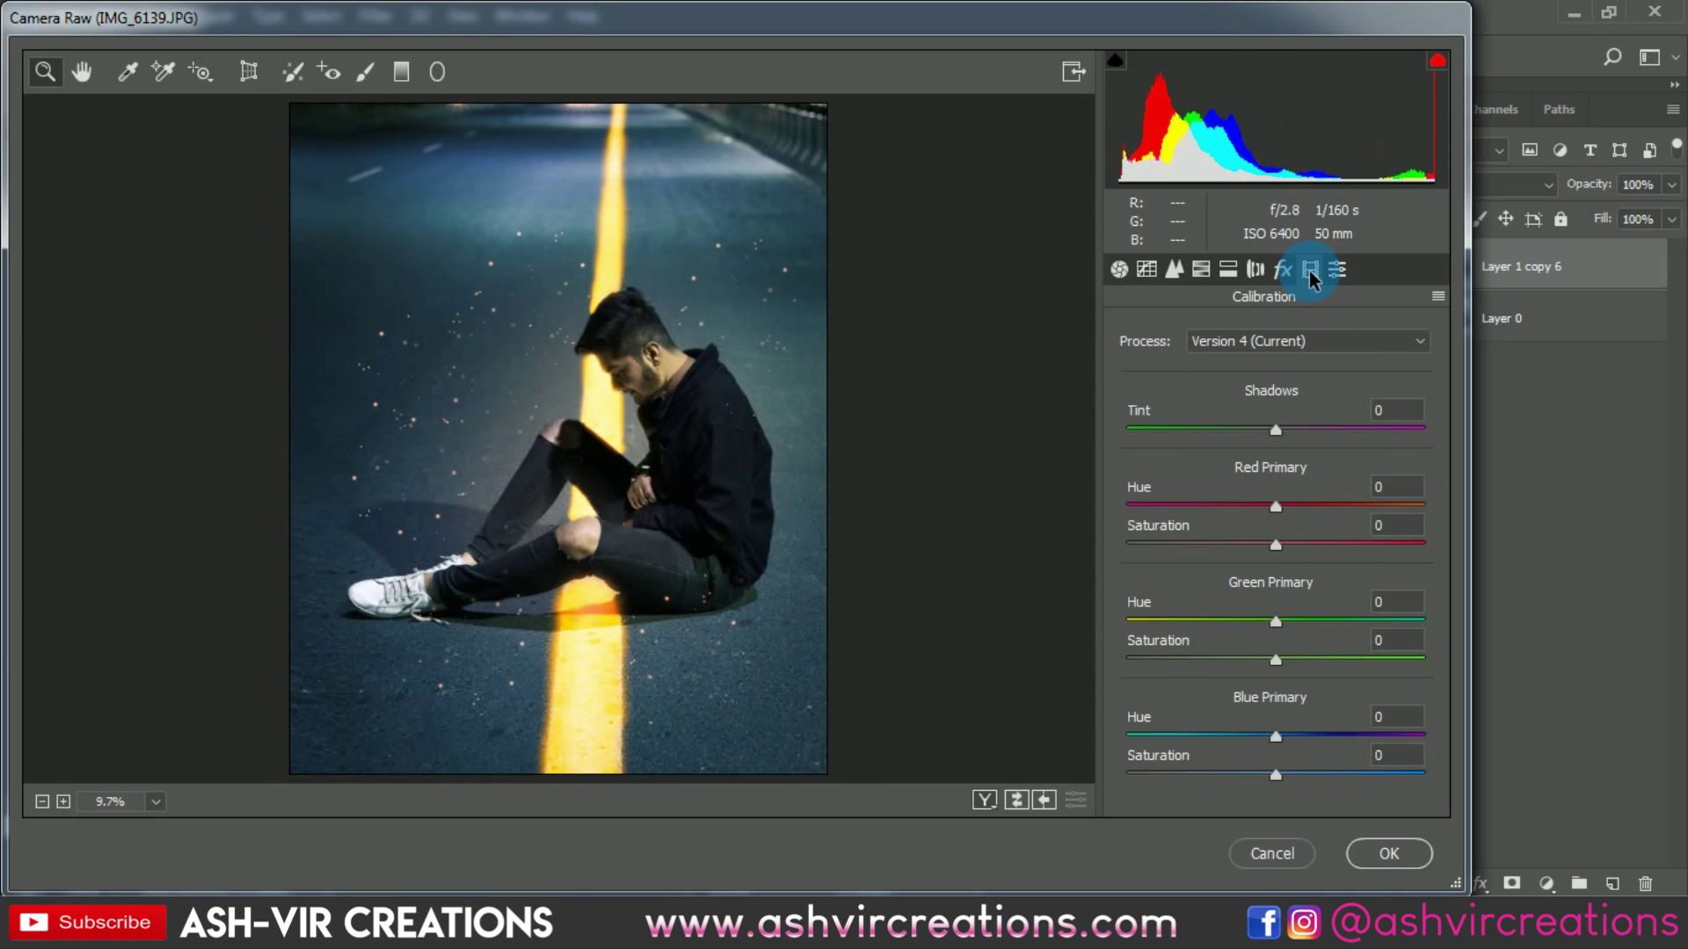
mouse_move(1275, 736)
left_mouse_down()
mouse_move(1202, 742)
mouse_move(1246, 742)
left_mouse_up()
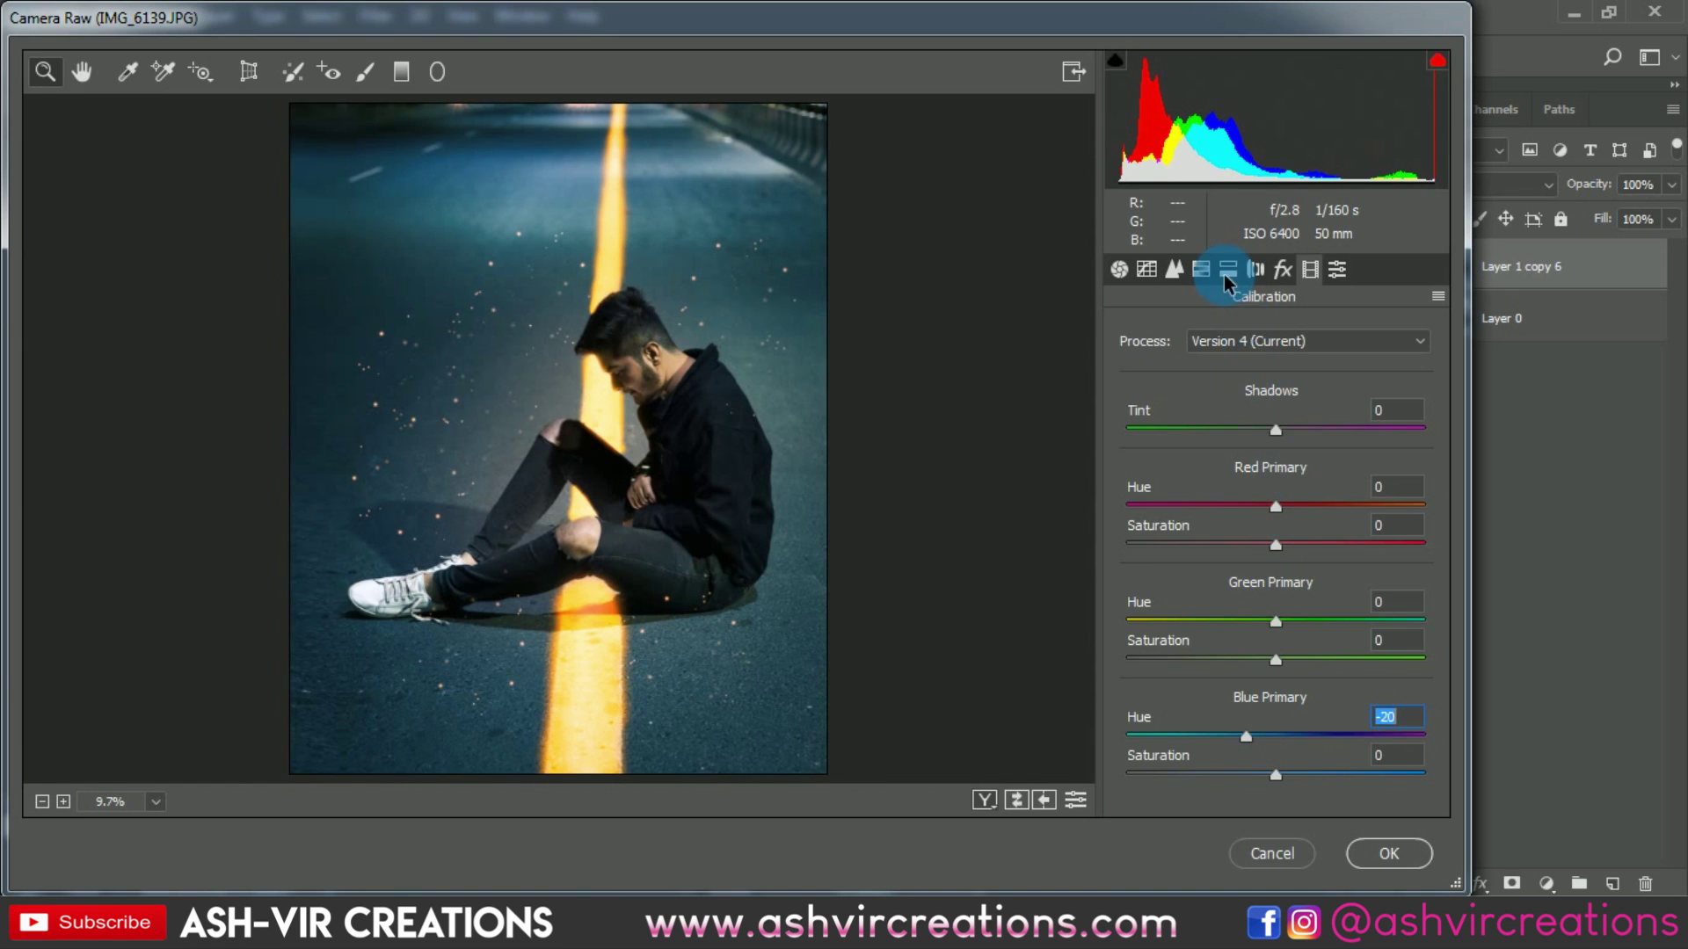
mouse_move(1310, 779)
left_mouse_down()
mouse_move(1340, 777)
mouse_move(1324, 775)
left_mouse_up()
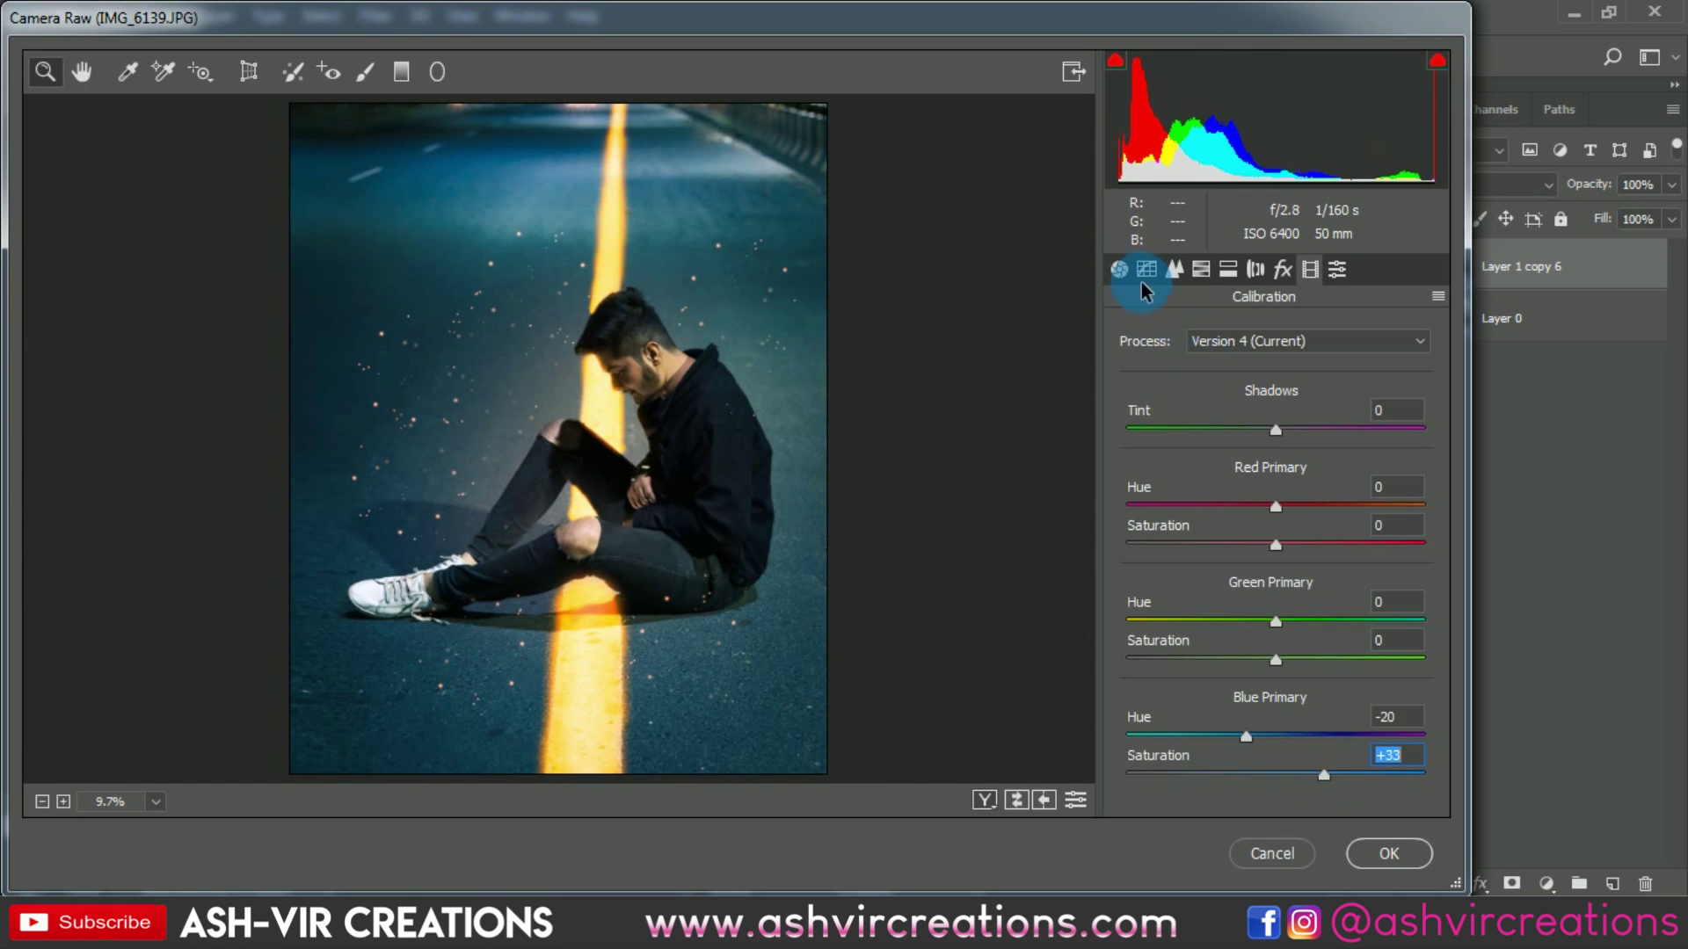
mouse_move(1300, 540)
left_mouse_down()
mouse_move(1319, 541)
mouse_move(1290, 545)
left_mouse_up()
mouse_move(1289, 660)
left_mouse_down()
mouse_move(1339, 661)
mouse_move(1275, 659)
left_mouse_up()
left_click(1073, 72)
left_click_drag(557, 181, 1047, 67)
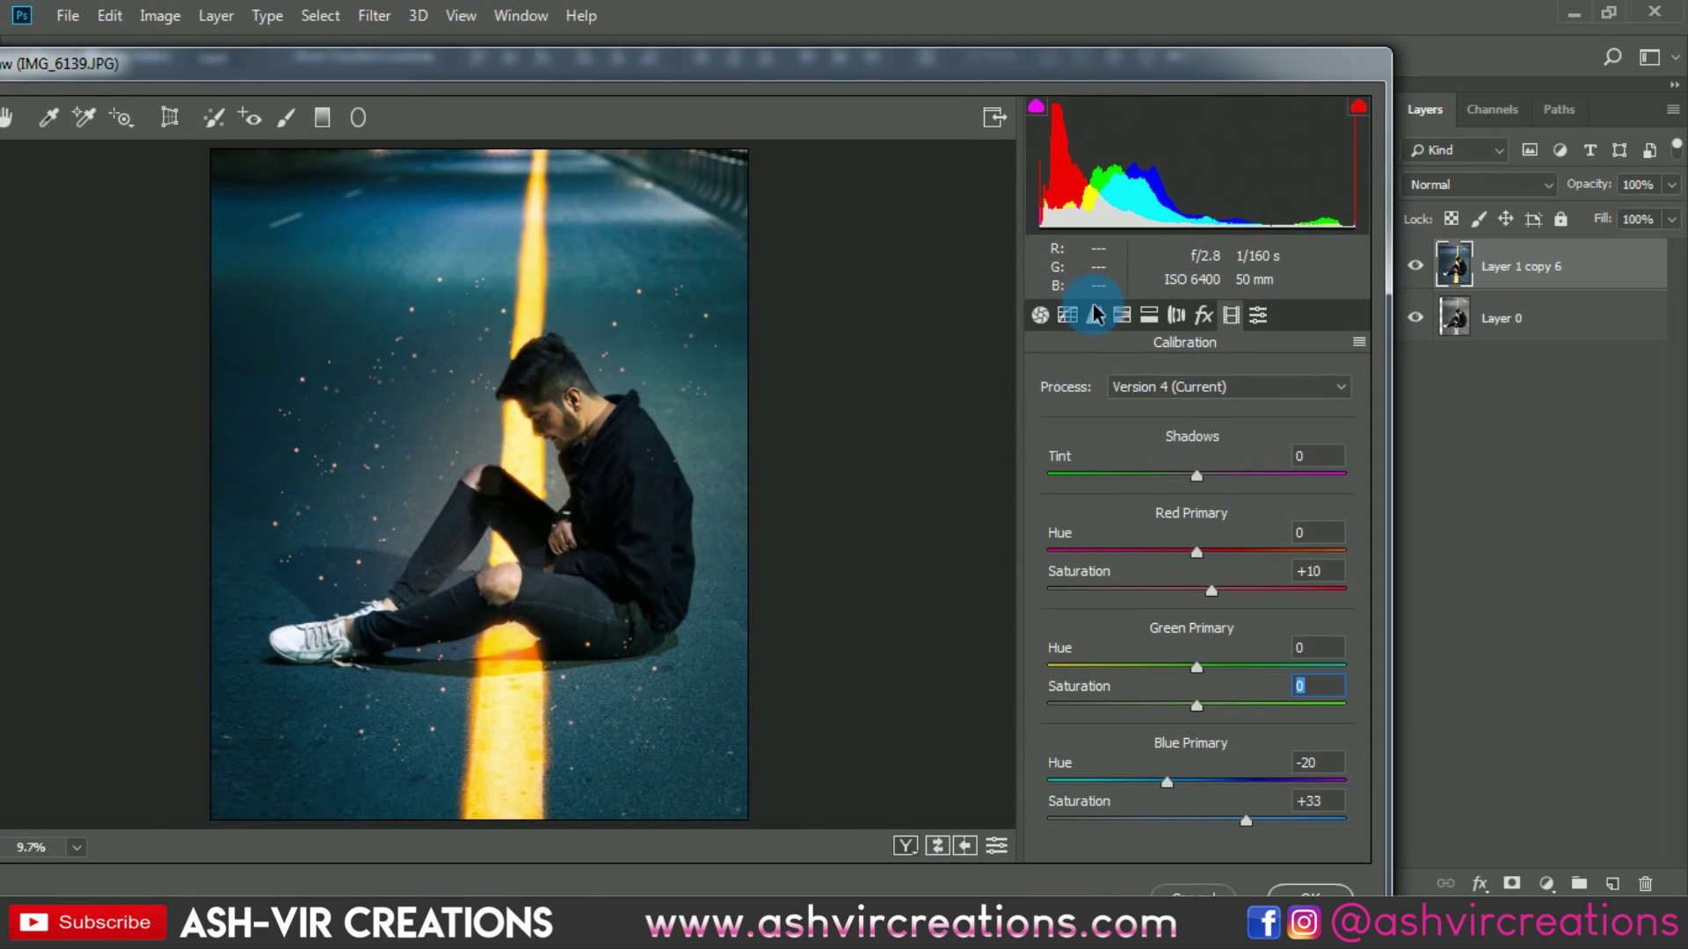
left_click(1040, 316)
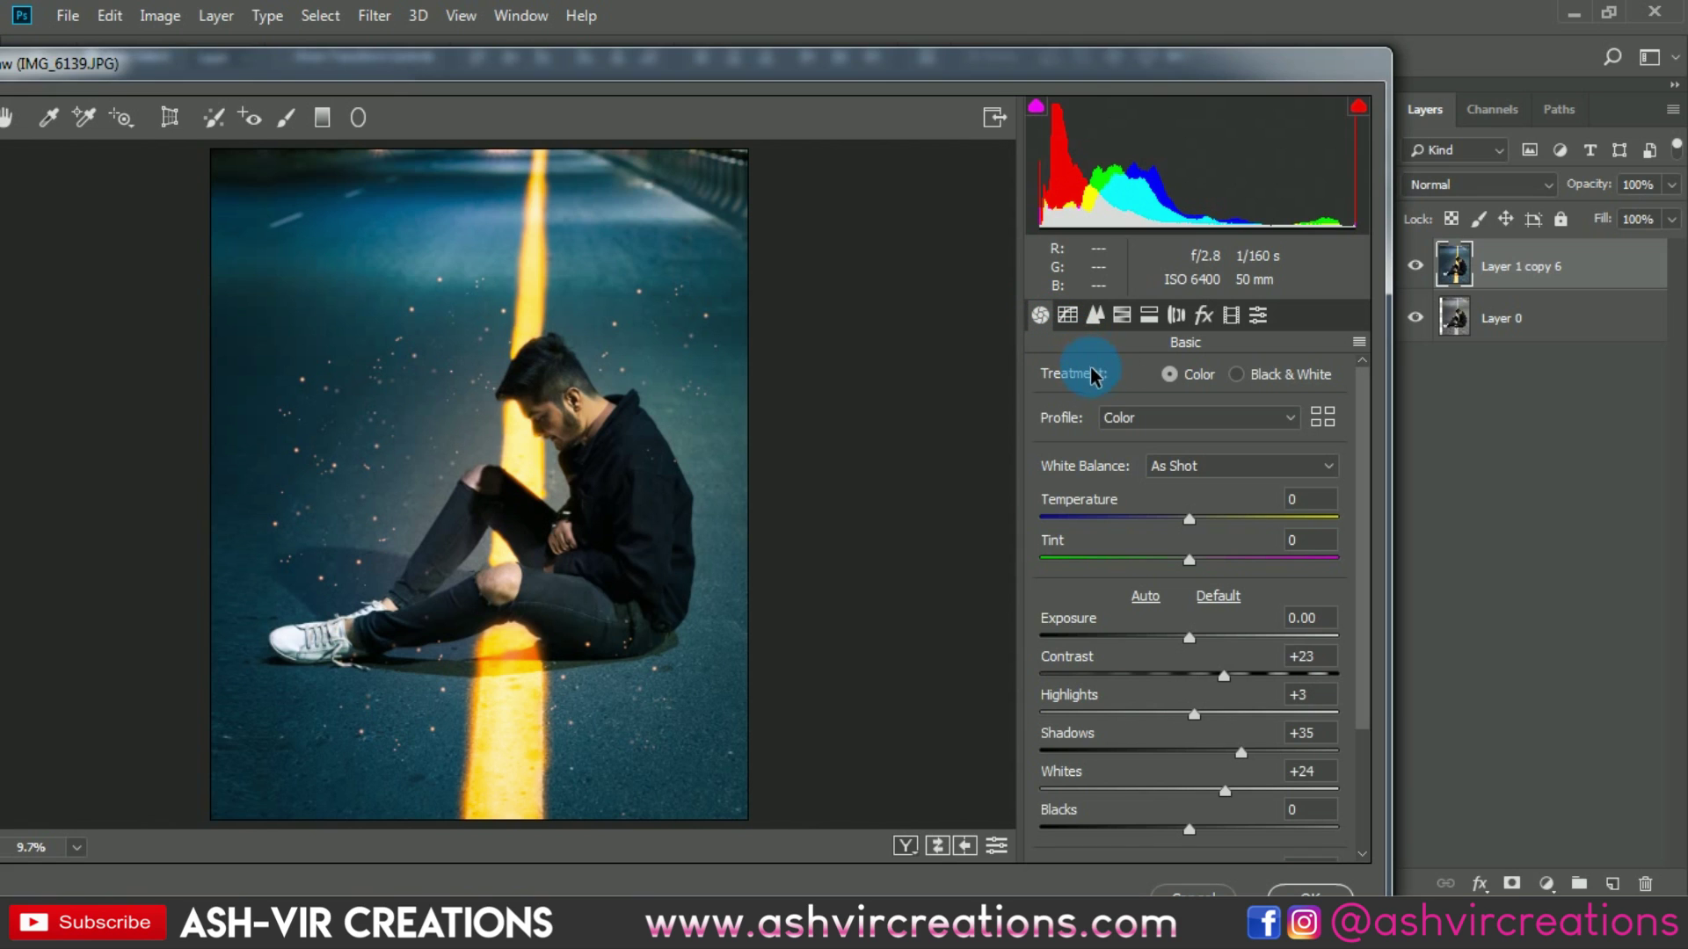
left_click(1094, 316)
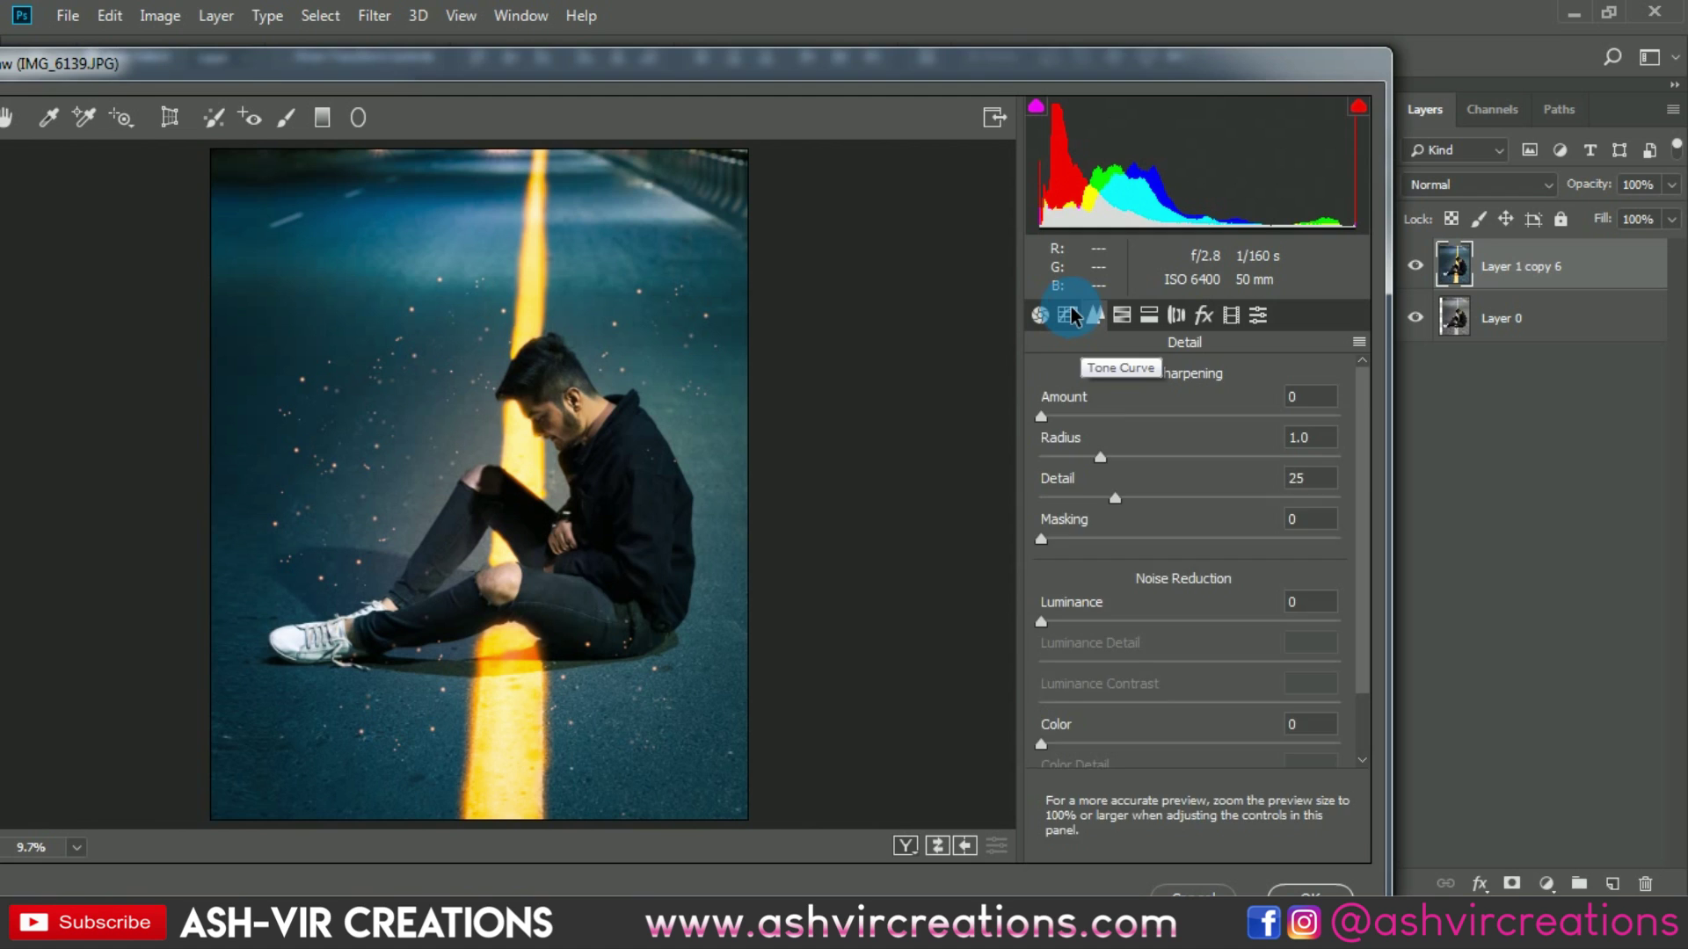
left_click(1070, 314)
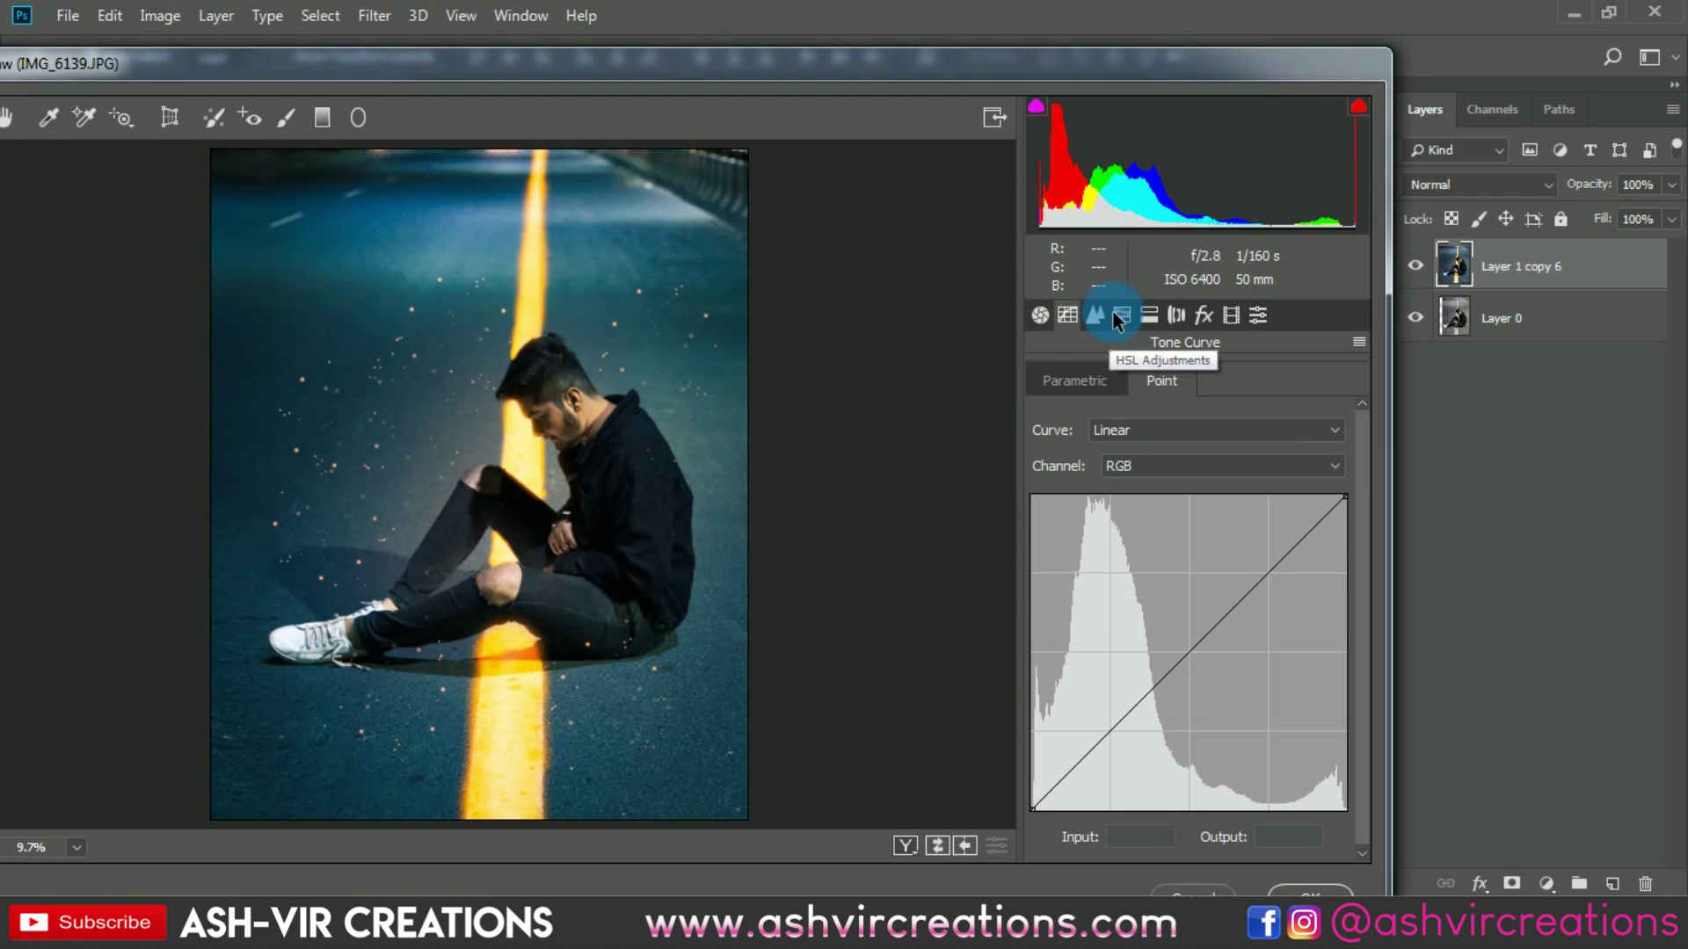
left_click(1040, 314)
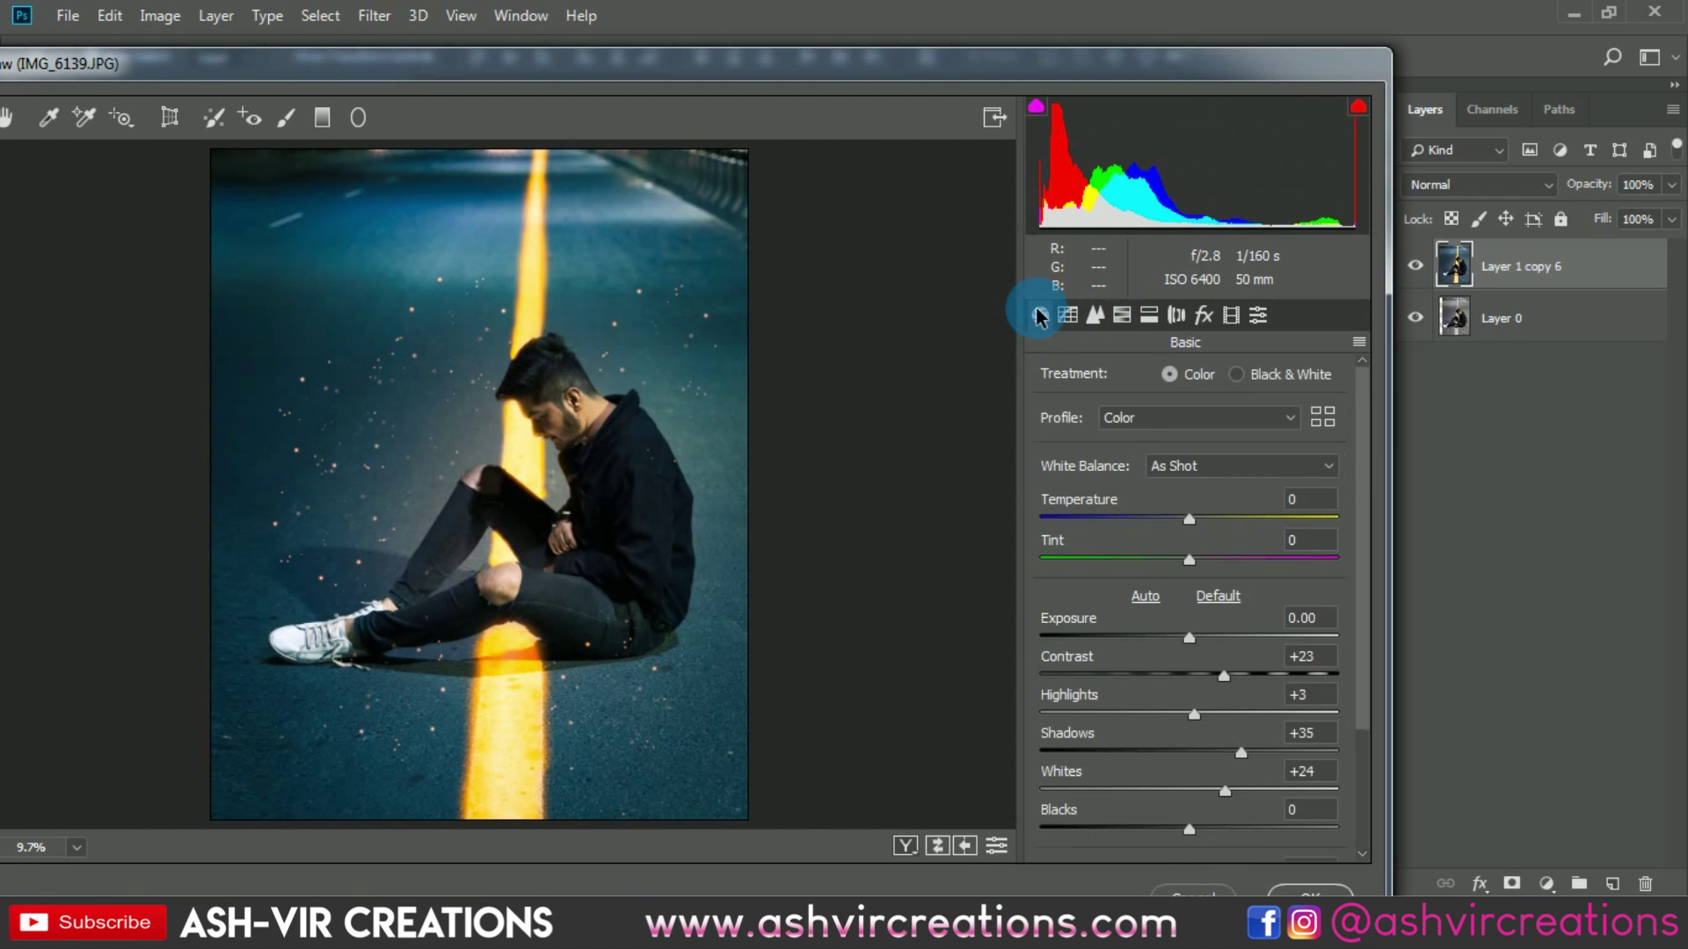
left_click(1095, 314)
Shift the HSL hues of the photo, setting Aquas to +6 and Blues to -3
left_click(1122, 315)
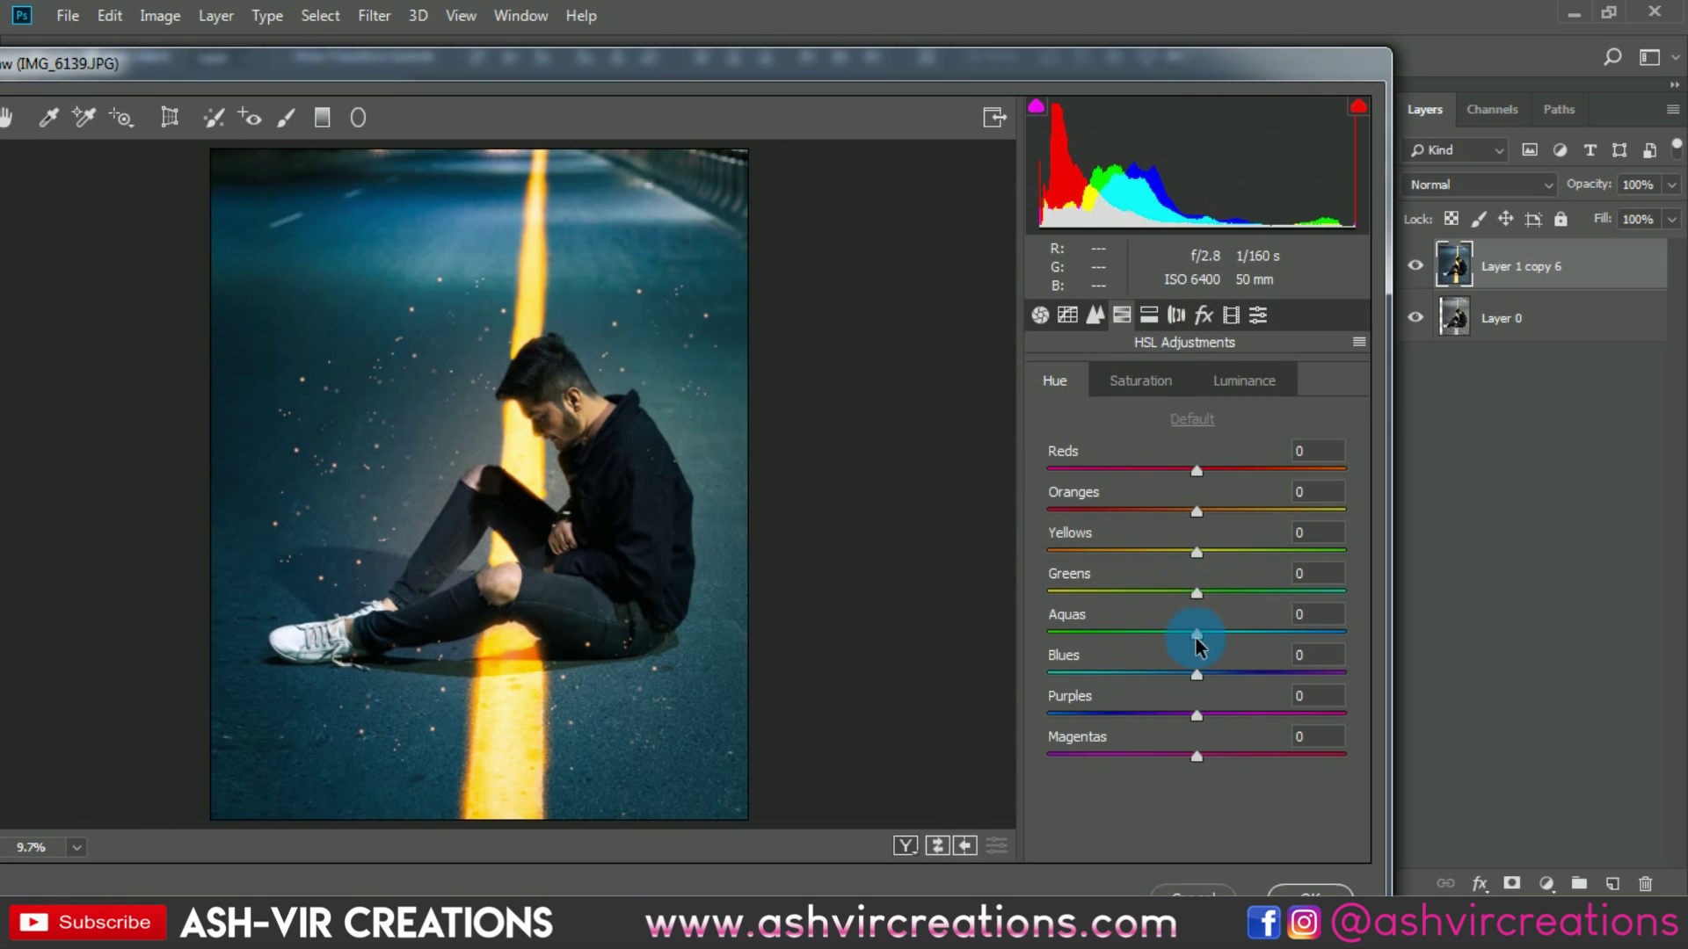
mouse_move(1195, 641)
left_mouse_down()
mouse_move(1149, 640)
mouse_move(1283, 642)
mouse_move(1205, 642)
left_mouse_up()
mouse_move(1131, 70)
left_mouse_down()
mouse_move(785, 70)
mouse_move(985, 44)
mouse_move(1132, 95)
left_mouse_up()
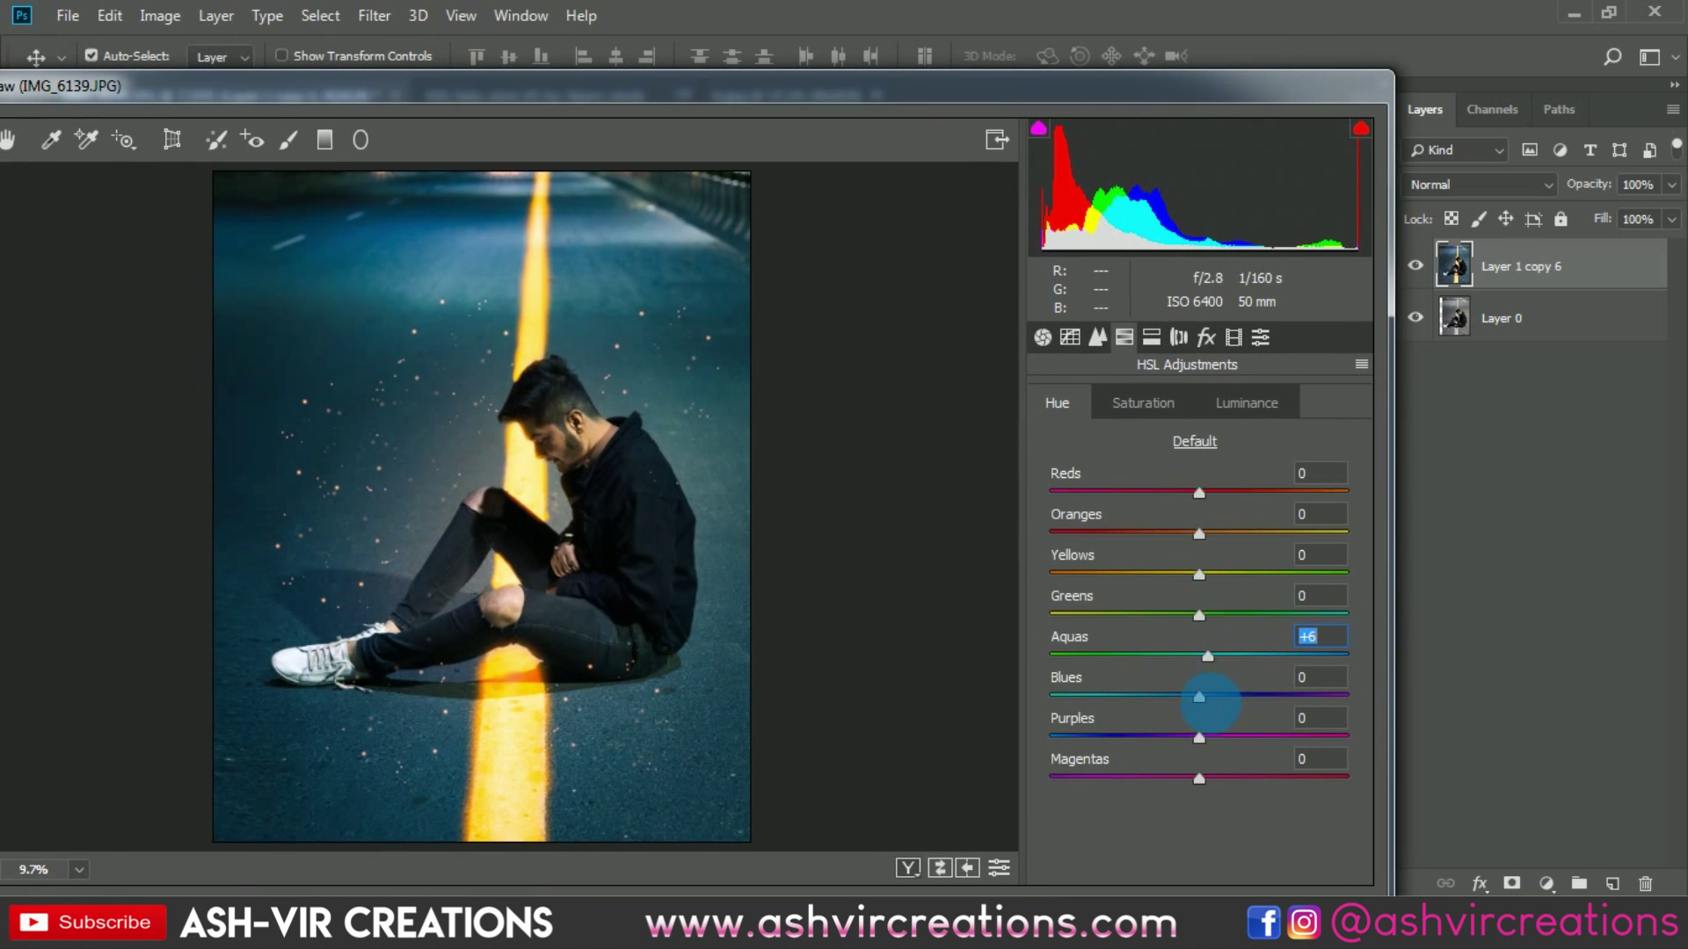
mouse_move(1202, 703)
left_mouse_down()
mouse_move(1160, 697)
mouse_move(1199, 703)
left_mouse_up()
left_click_drag(1082, 102, 1151, 106)
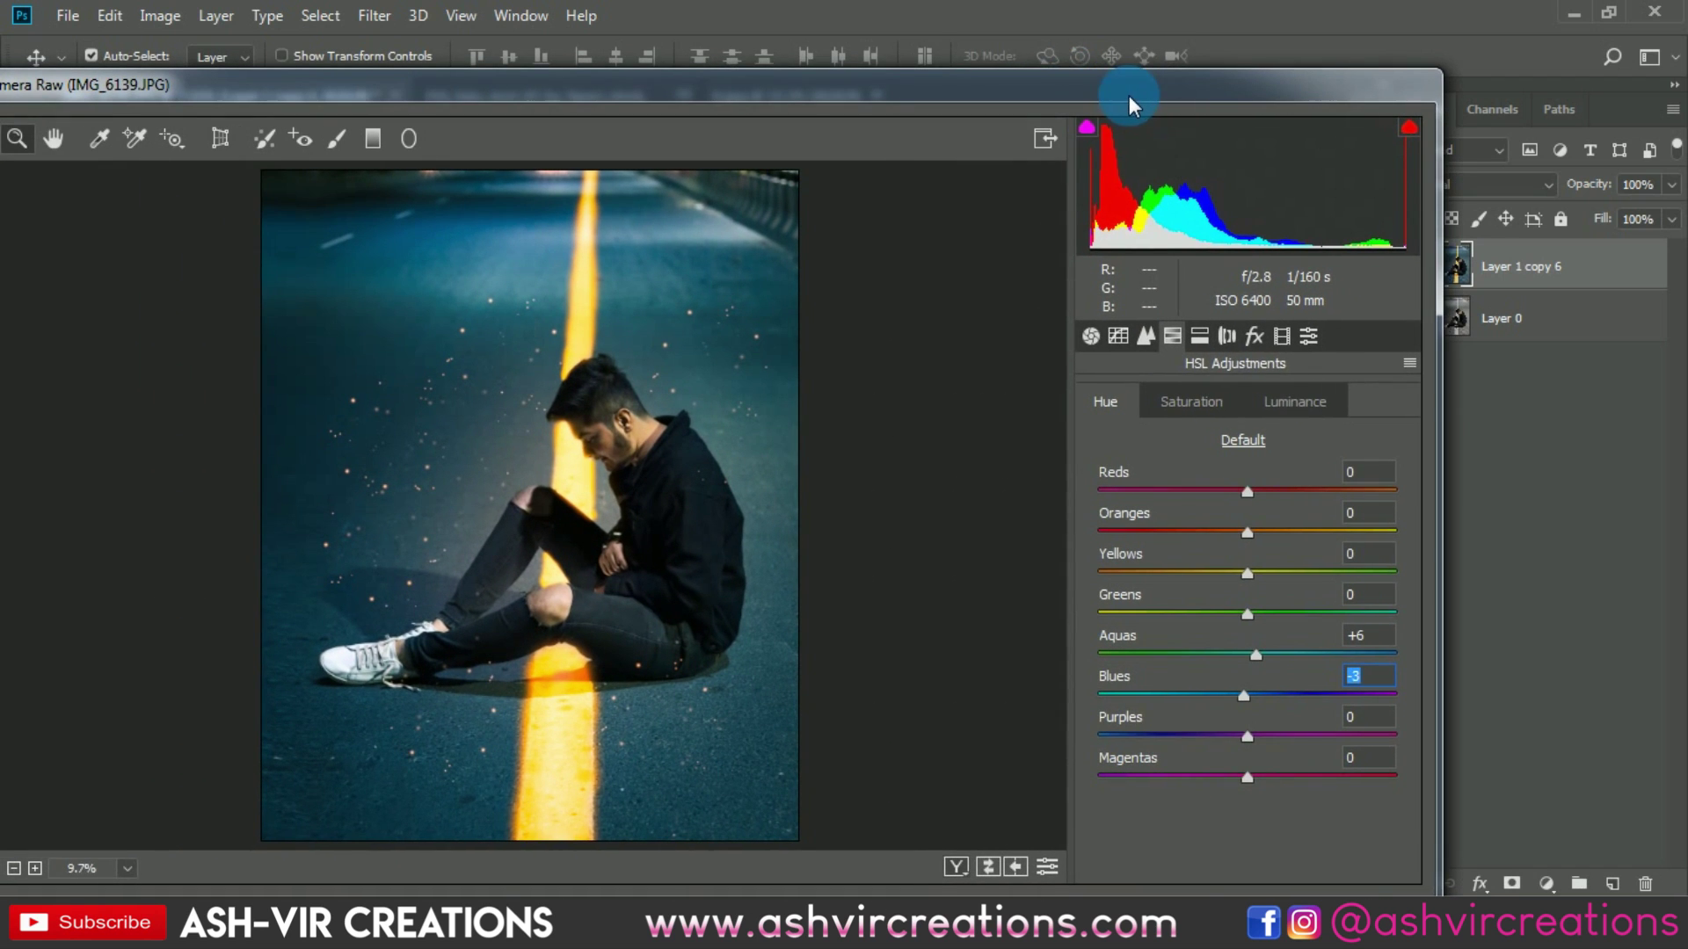
Deepen the basic tones by setting Blacks to -25 and Clarity to +33
left_click(1090, 337)
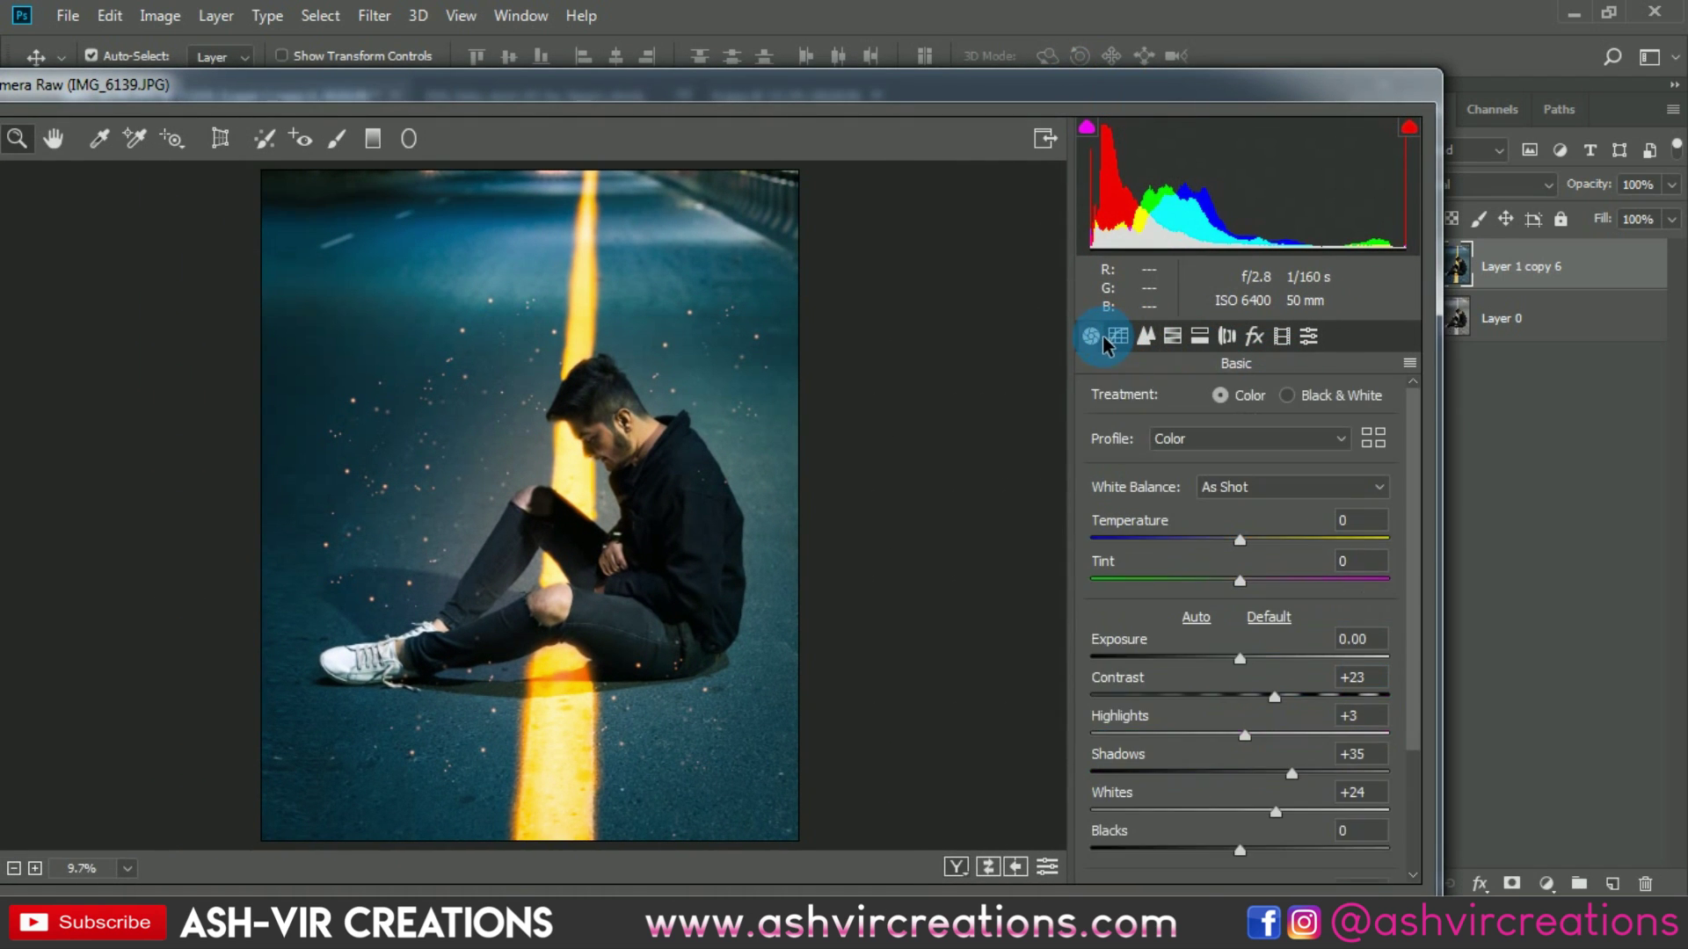
scroll(1289, 791, "down", 3)
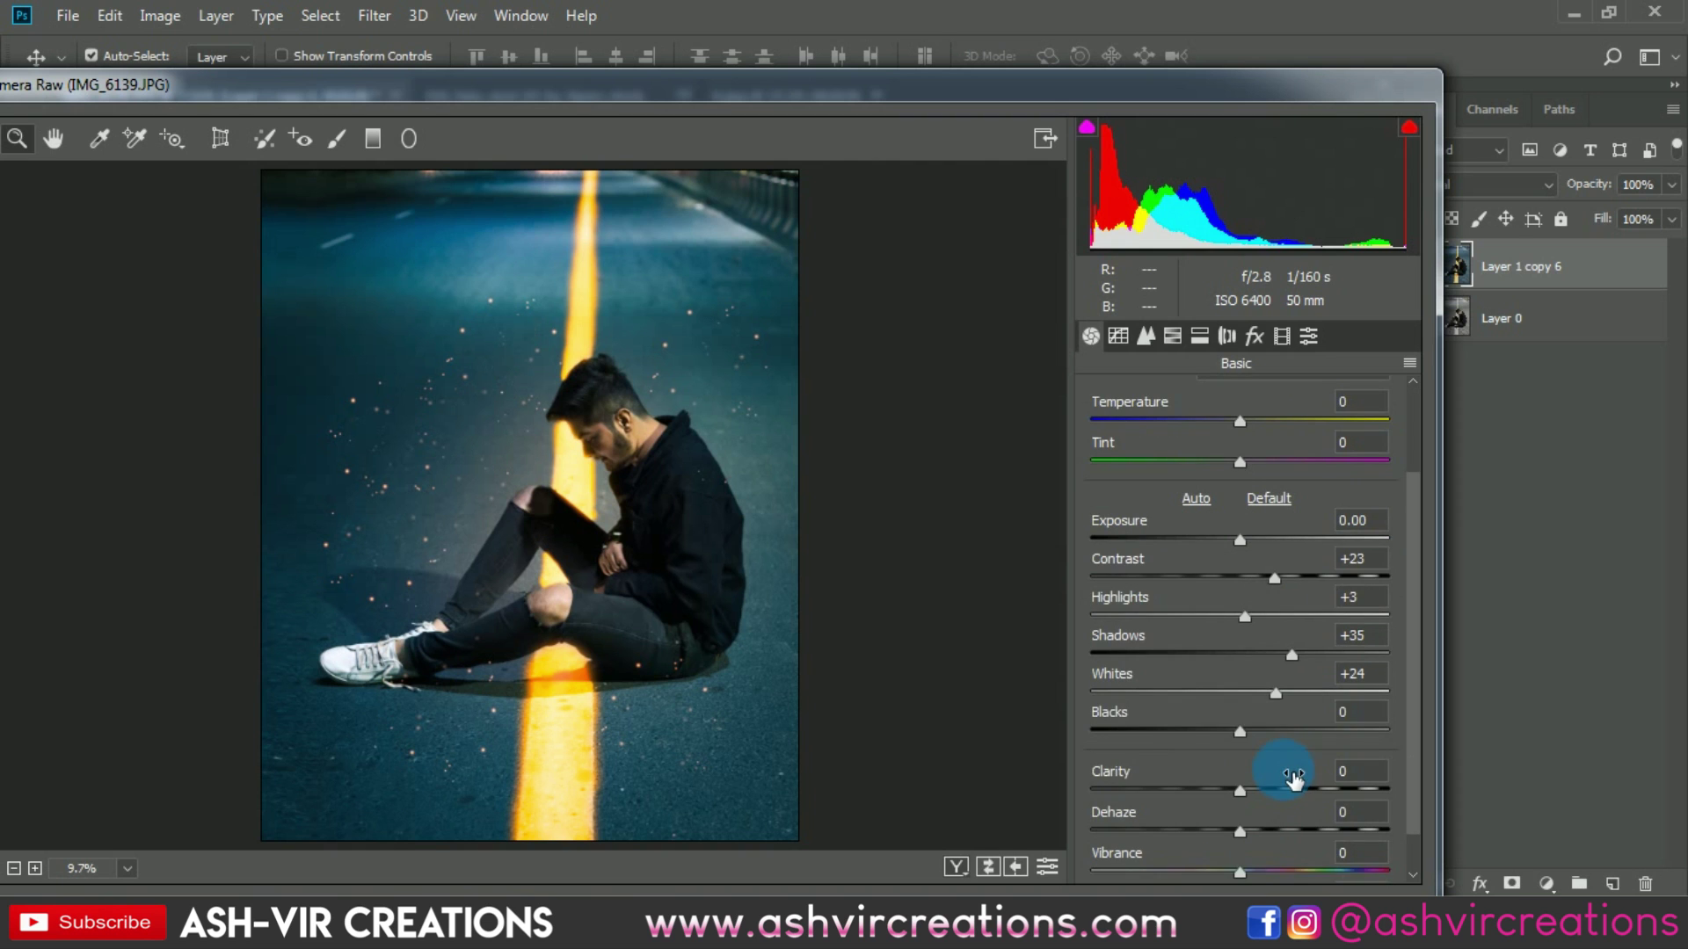
left_click_drag(1239, 729, 1205, 741)
left_click_drag(1238, 794, 1292, 795)
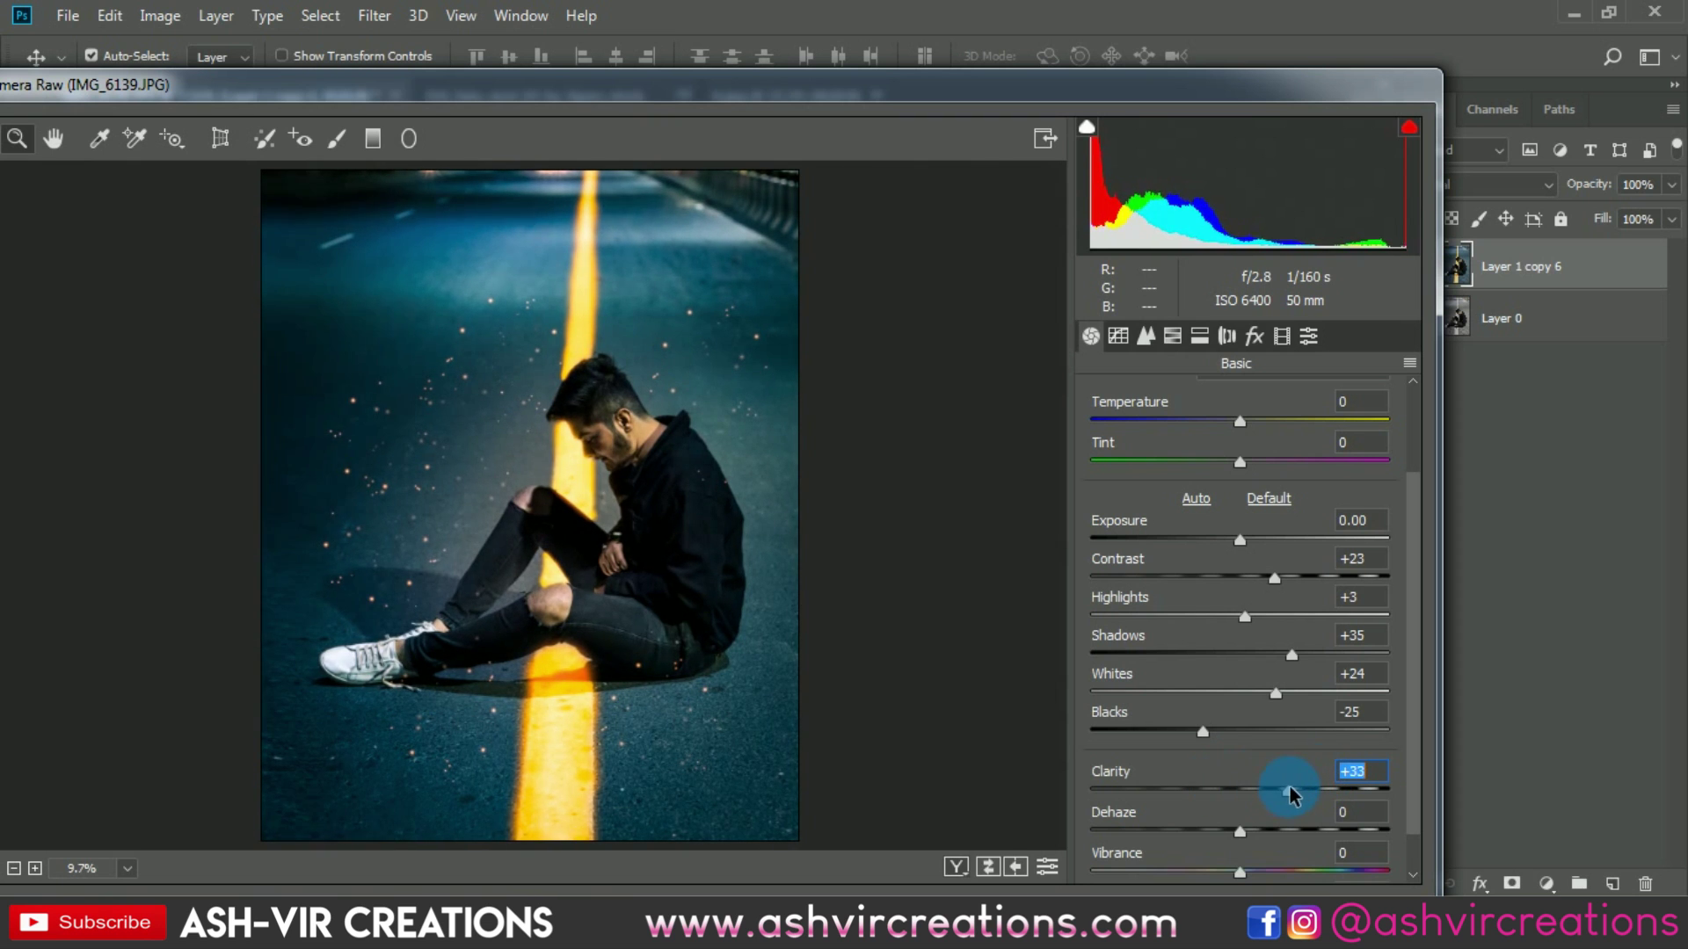
scroll(1301, 800, "down", 1)
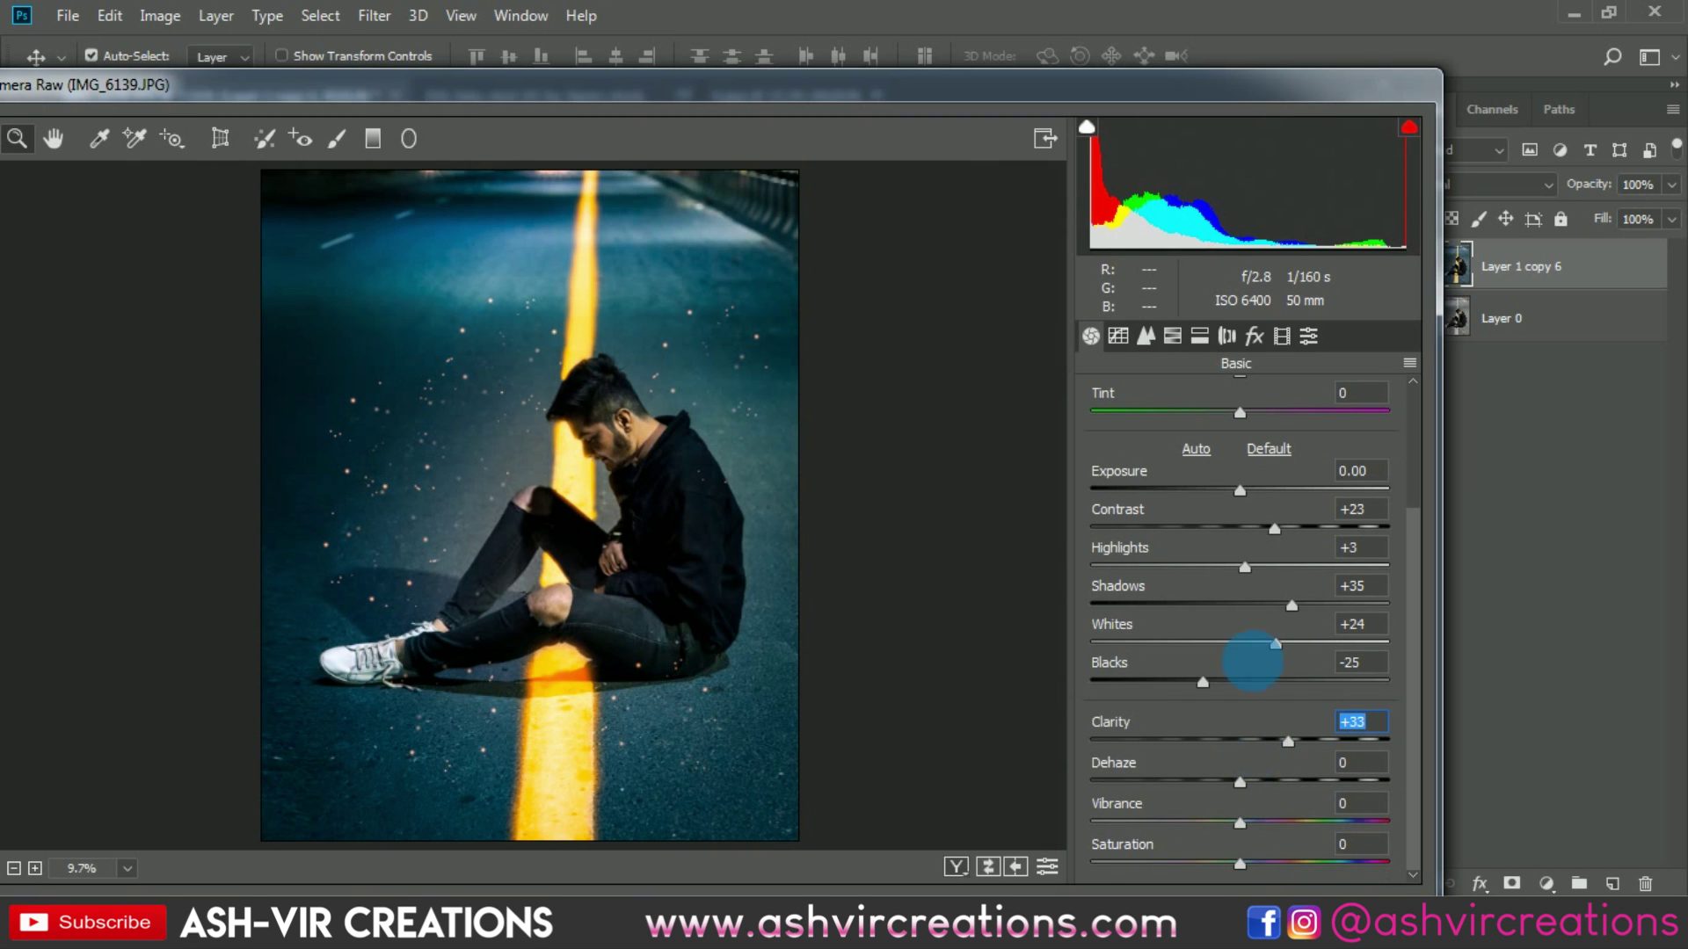
Sharpen the photo with a sharpening amount of 29
left_click_drag(1131, 96, 1089, 102)
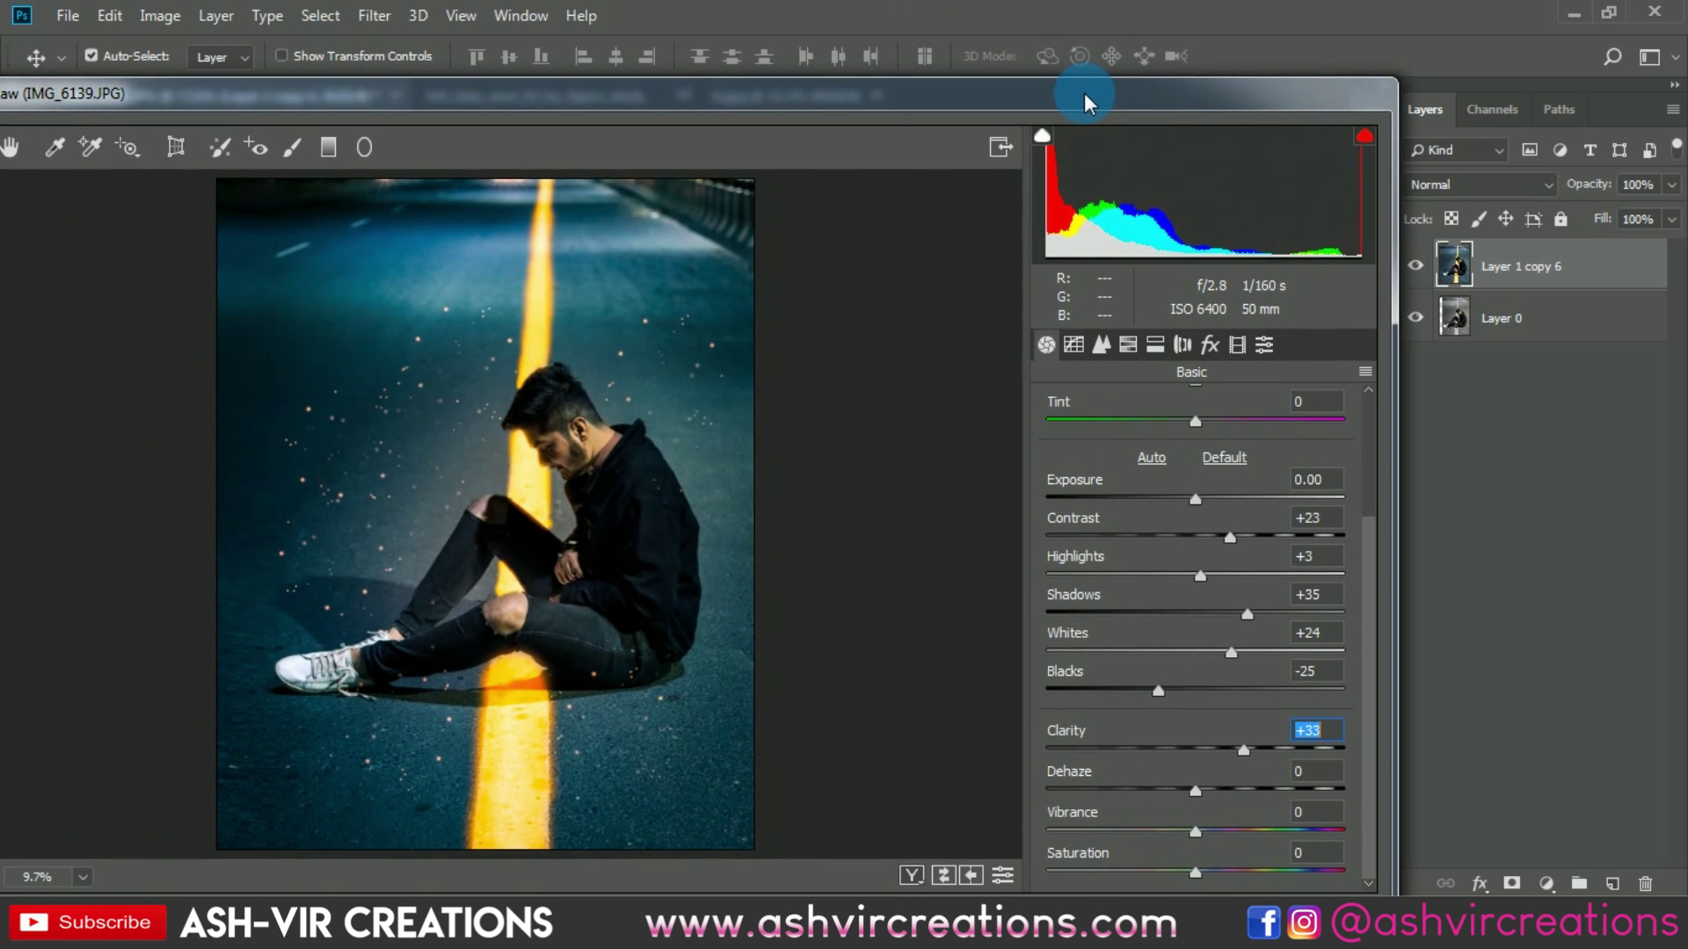
left_click(1101, 344)
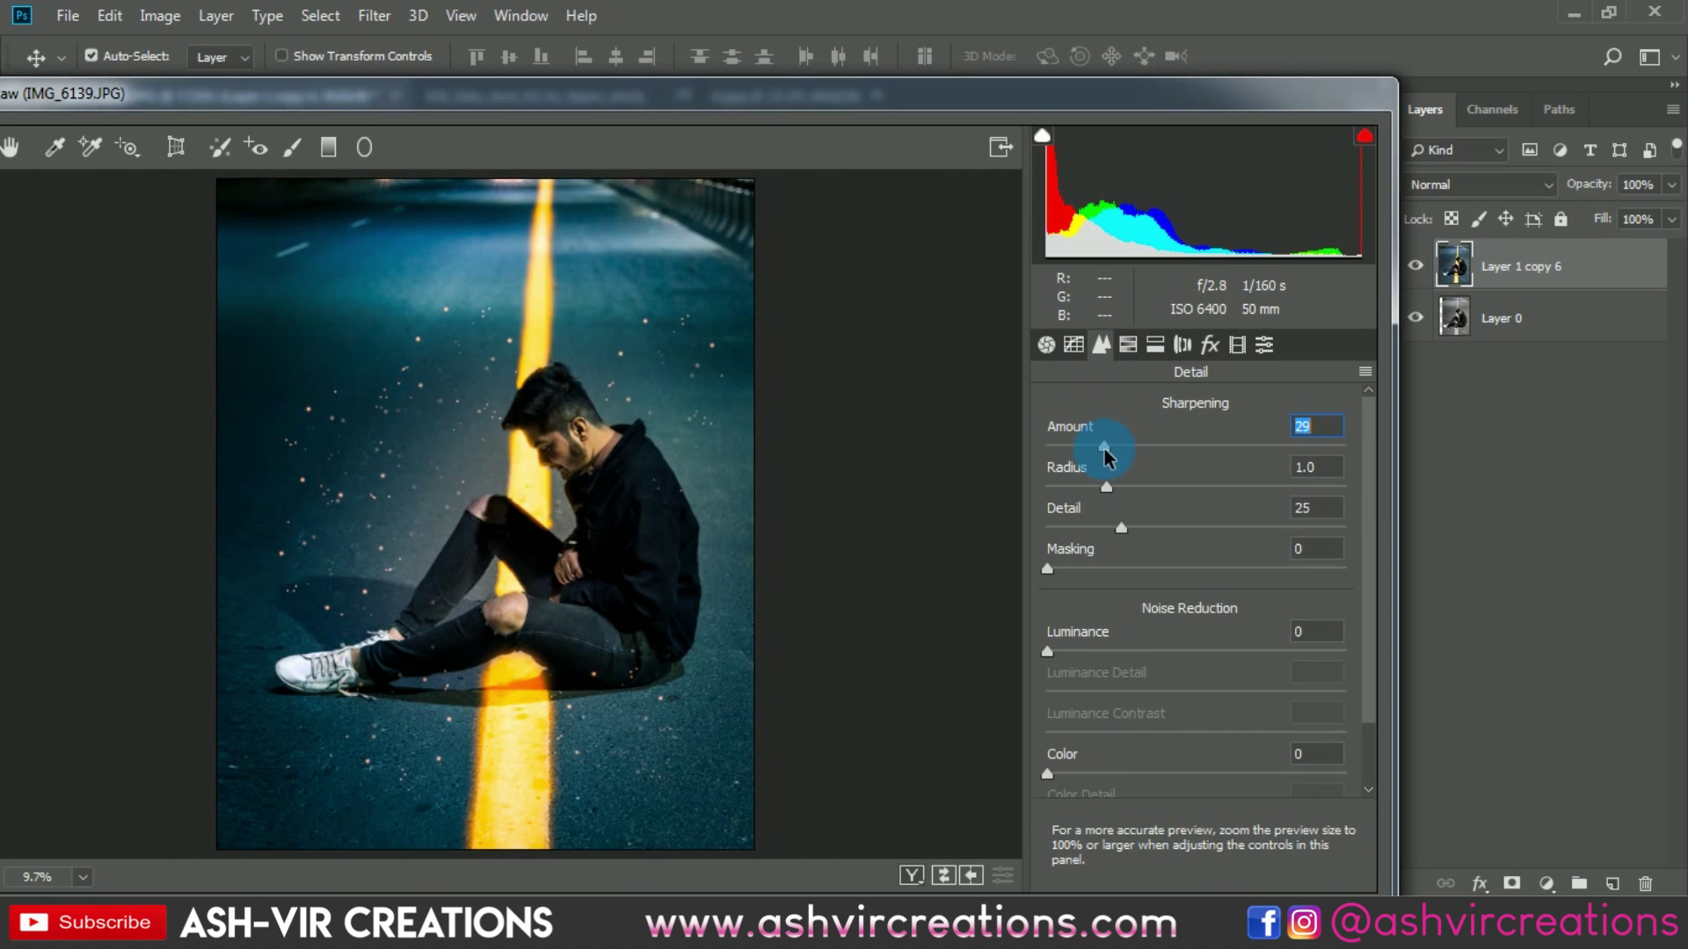
left_click(1051, 347)
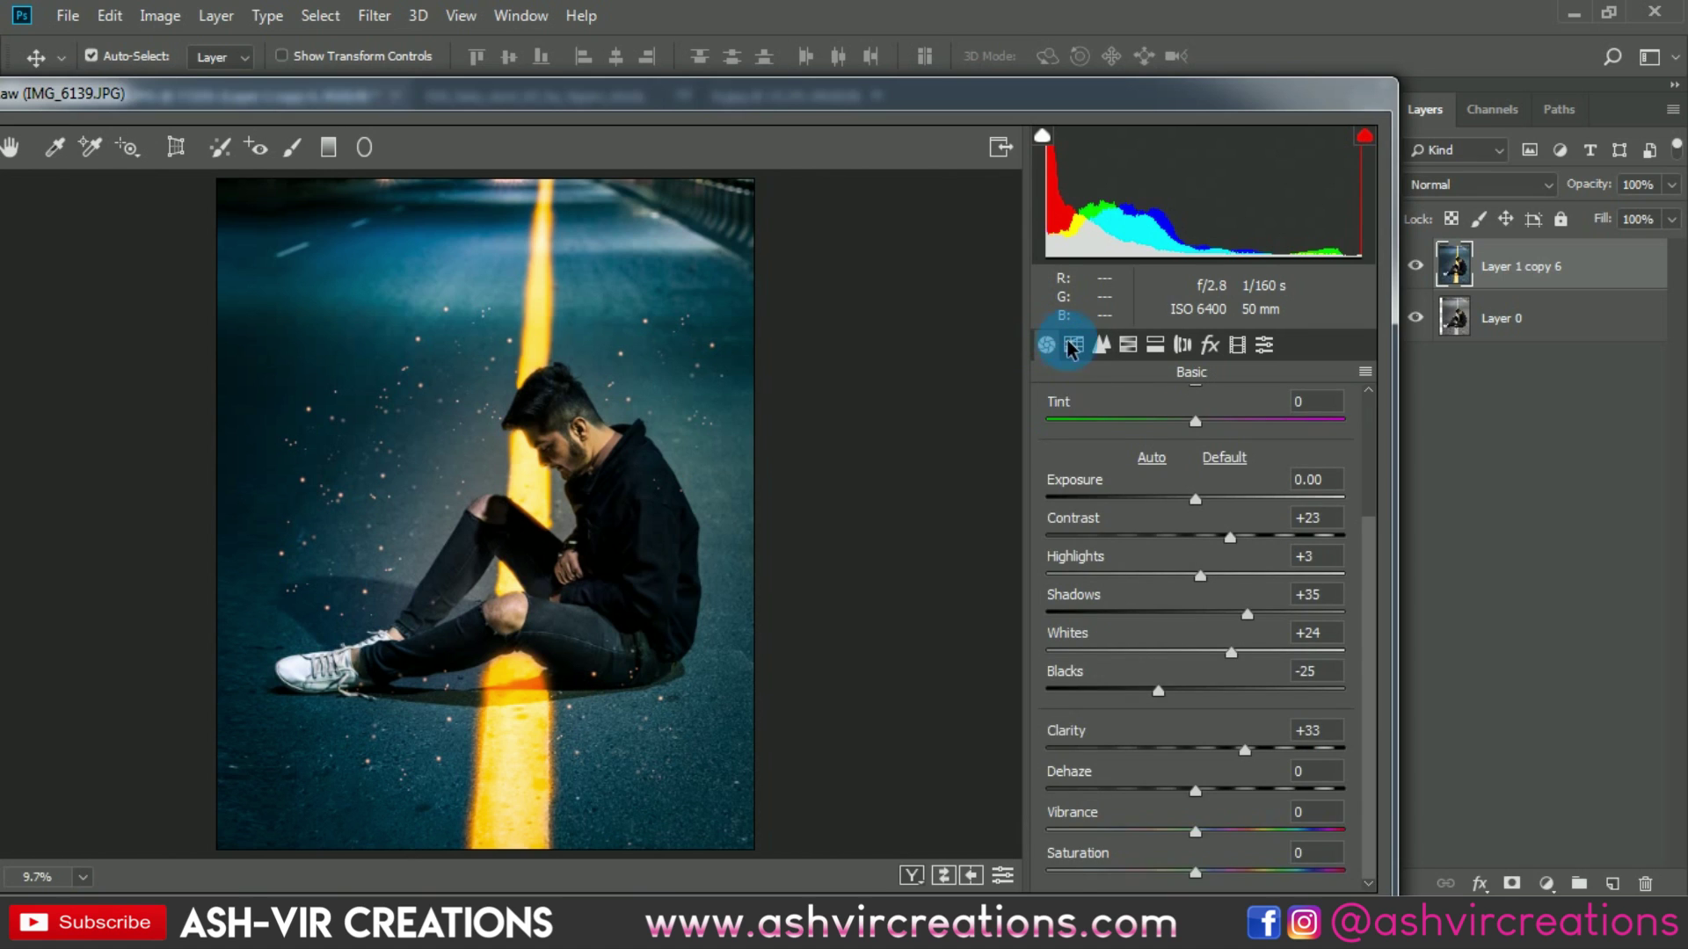
Split-tone the shadows with hue 209 and saturation 7, and apply the Camera Raw filter to the layer
left_click(1074, 346)
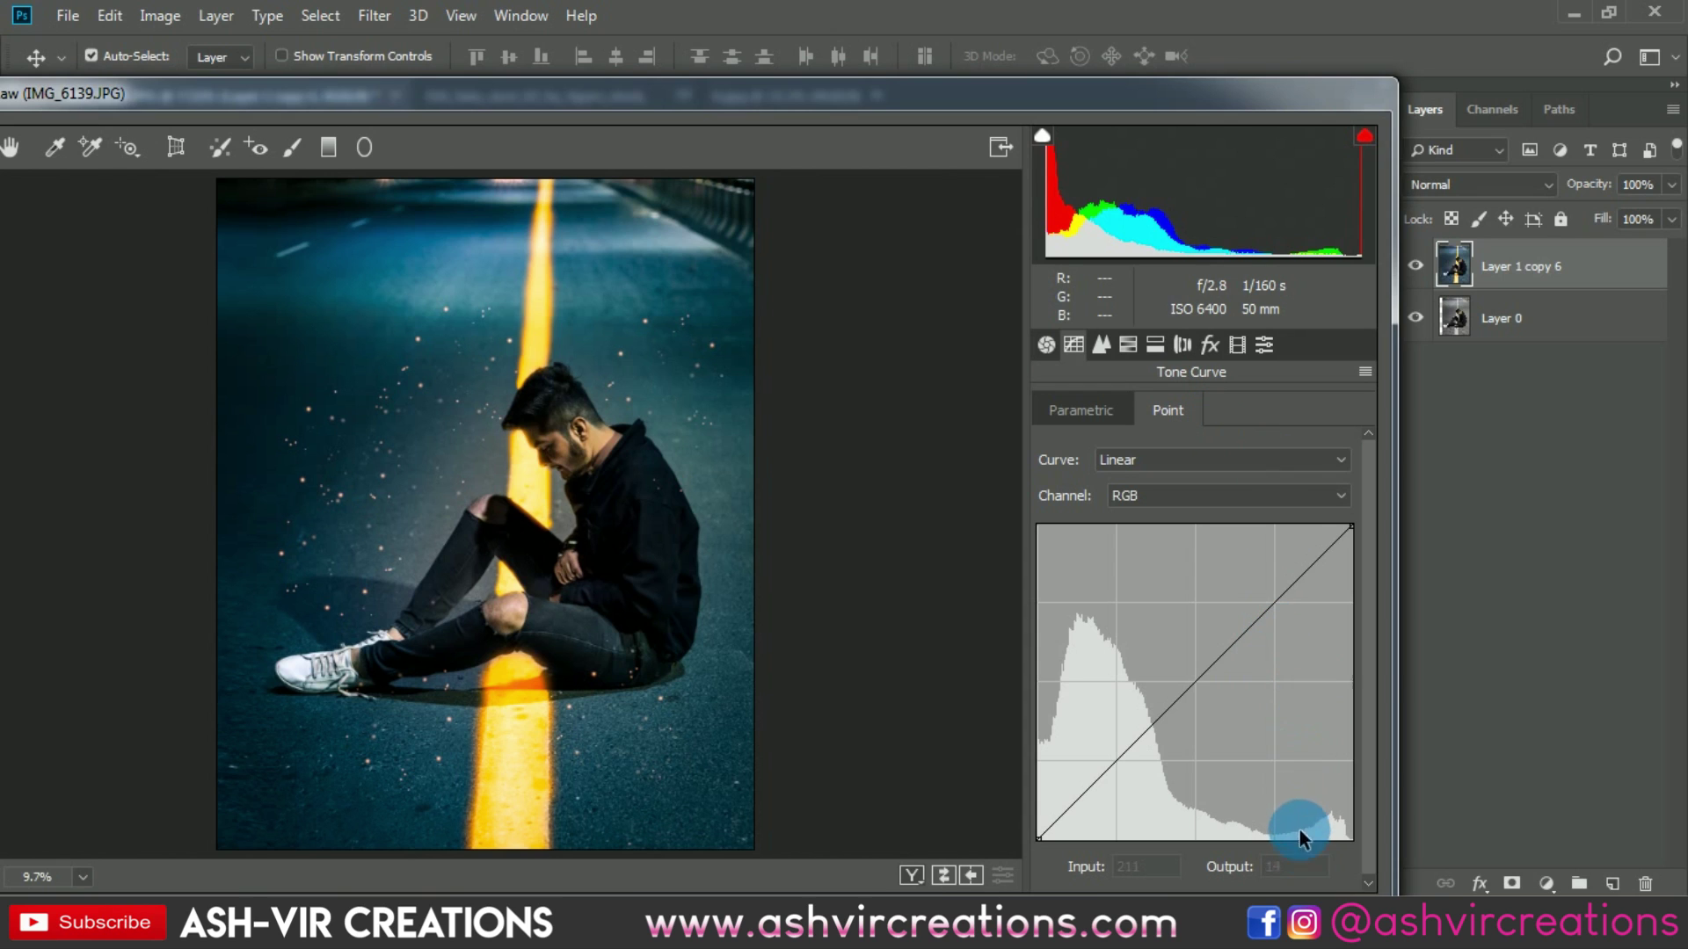
left_click_drag(1172, 95, 1189, 39)
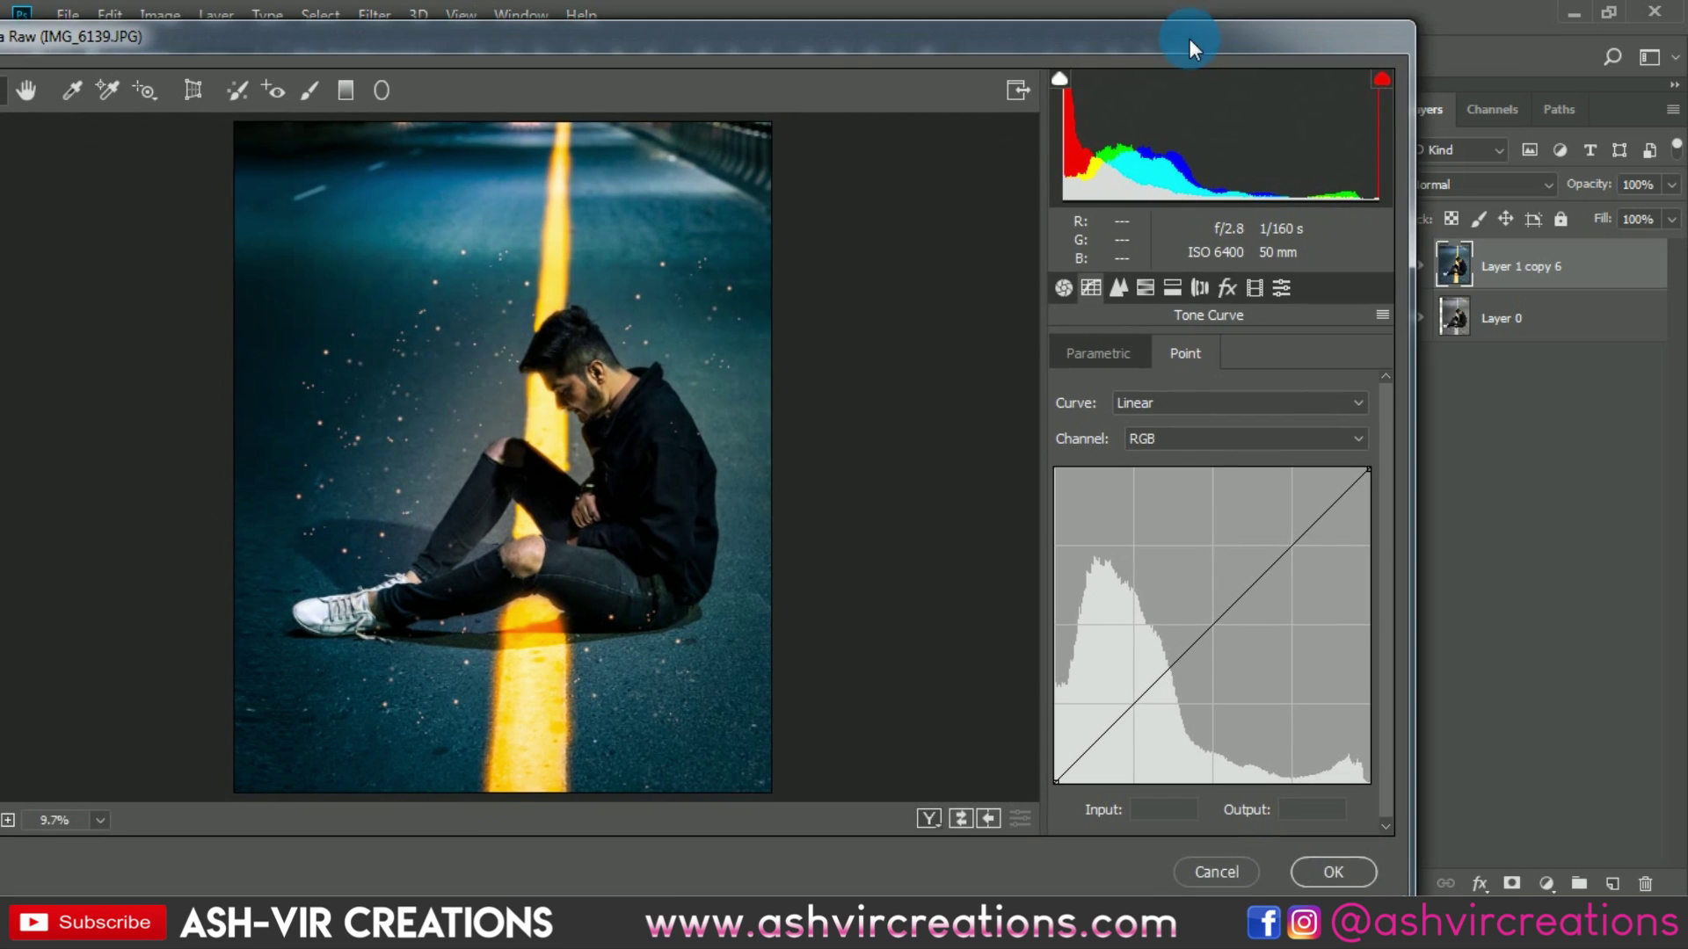
left_click(1173, 293)
left_click(1199, 288)
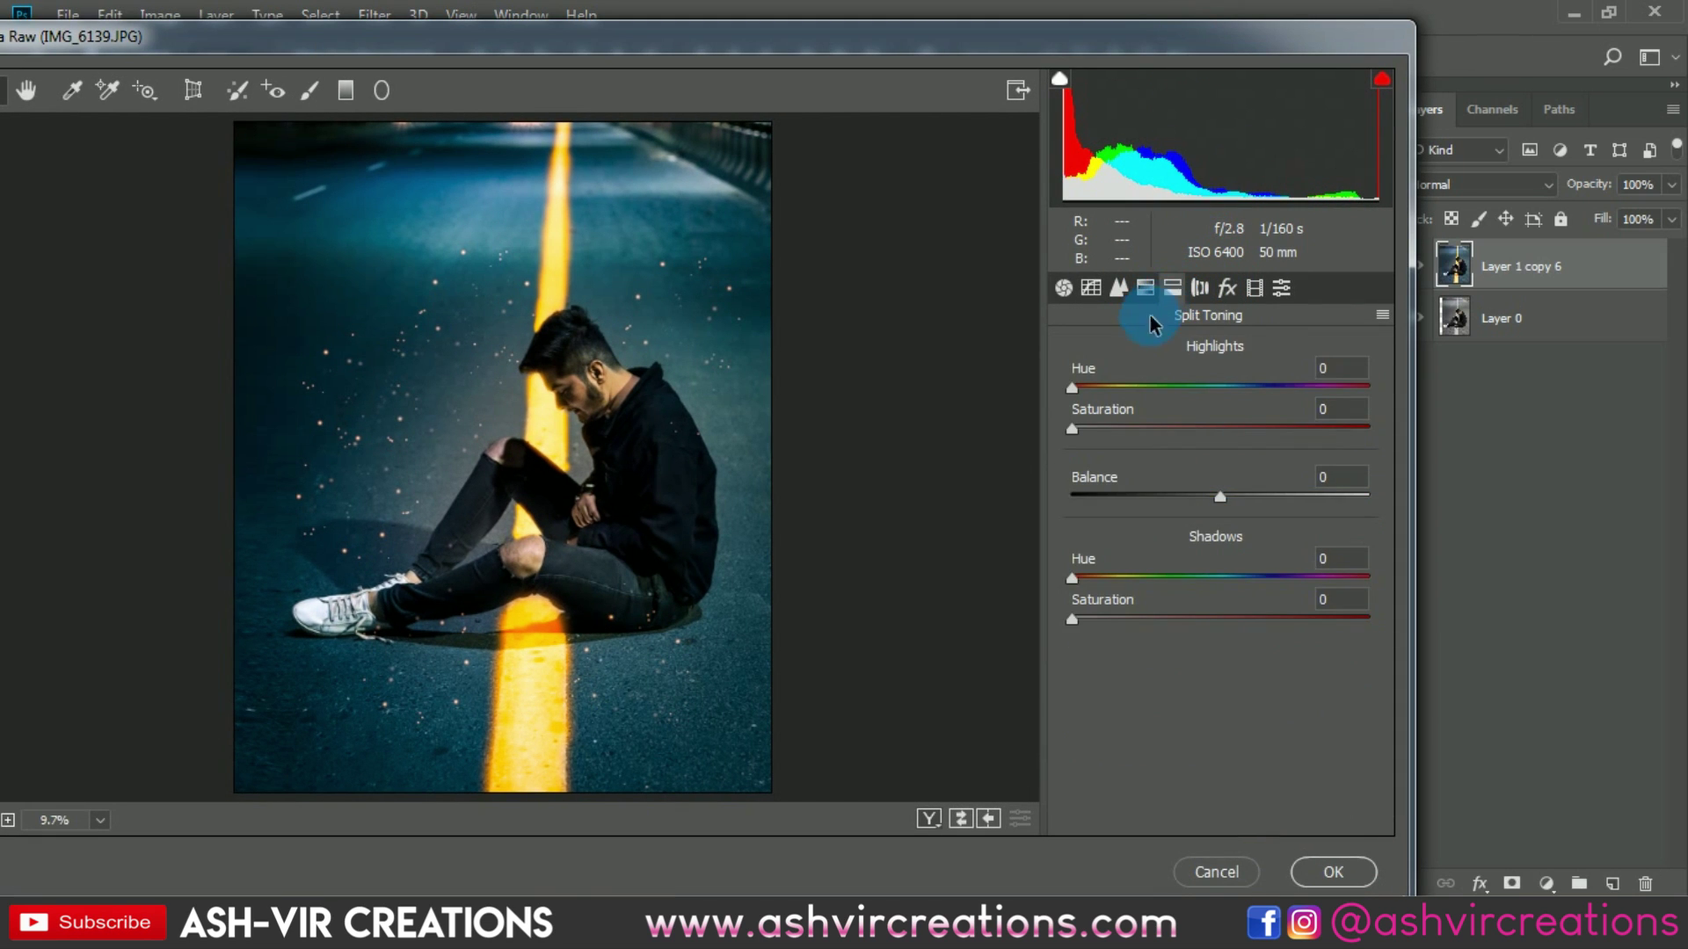
left_click(1130, 580)
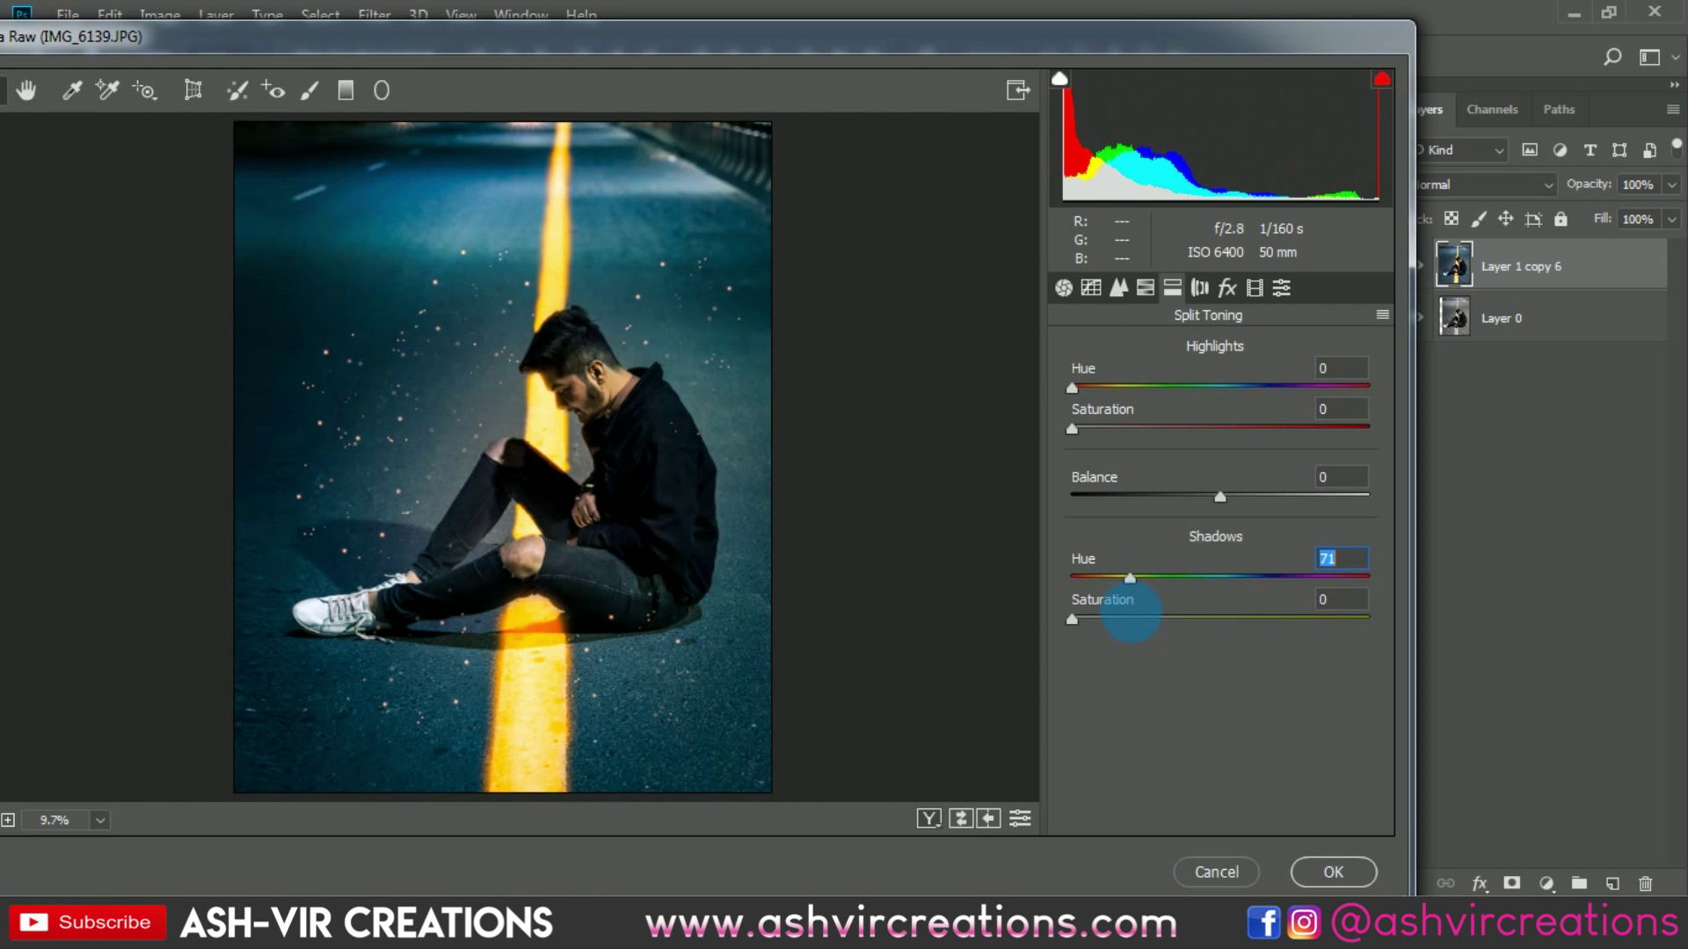
left_click(1140, 619)
left_click_drag(1145, 578, 1242, 583)
left_click_drag(1140, 619, 1088, 629)
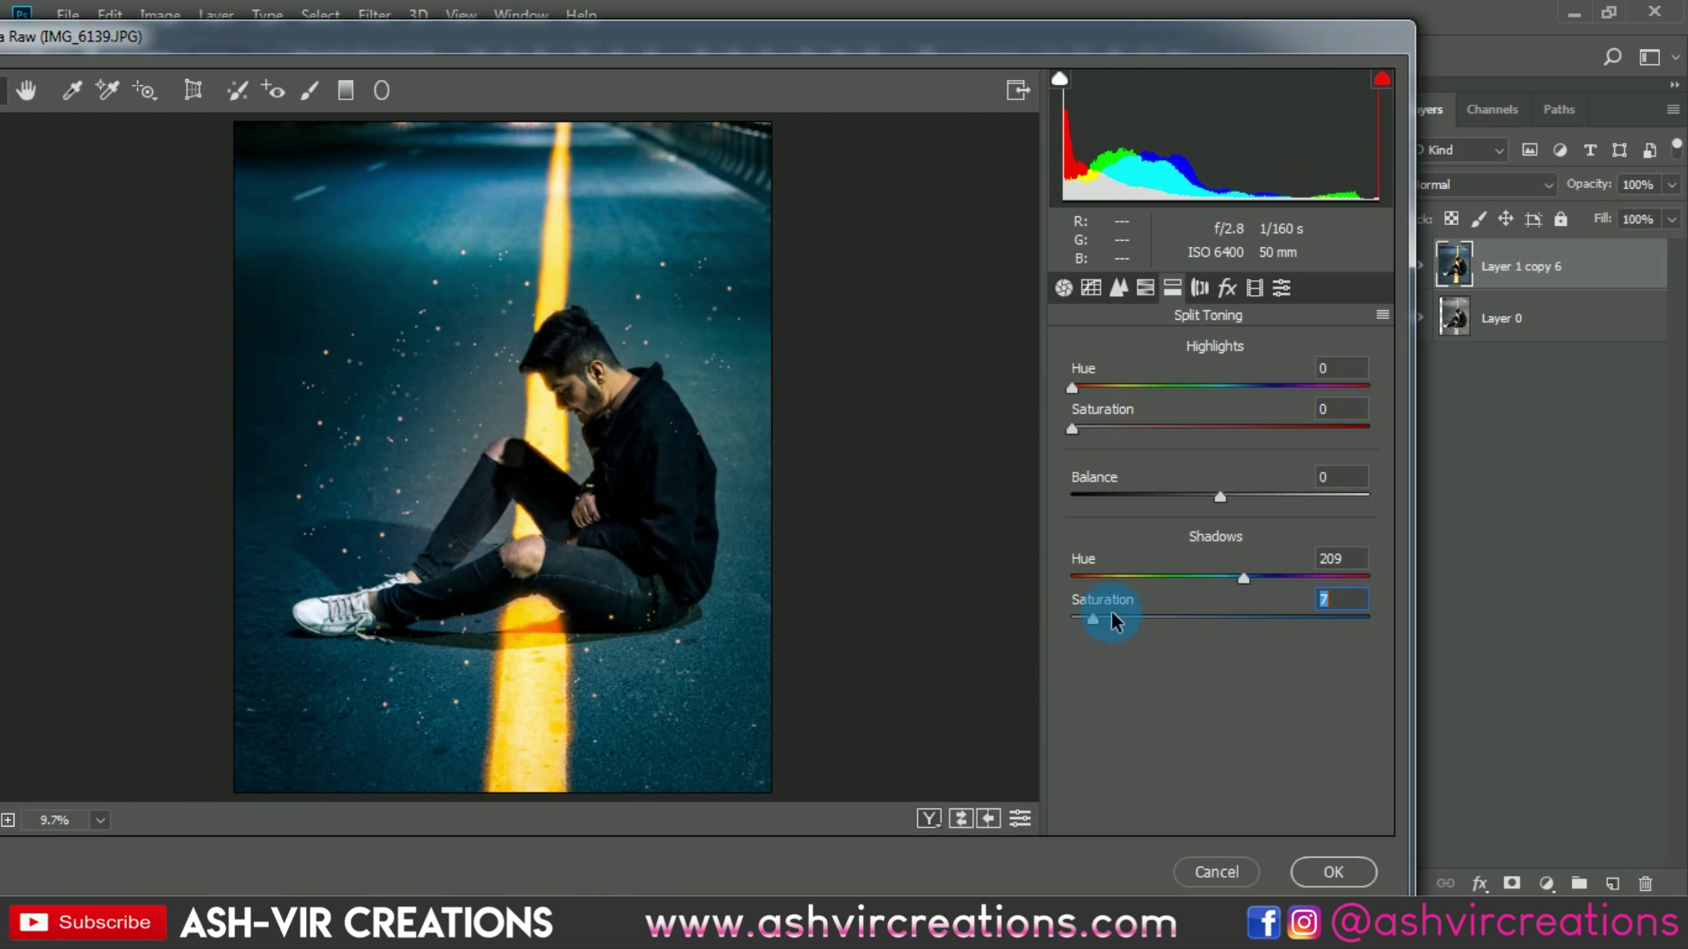
left_click_drag(1112, 33, 1000, 16)
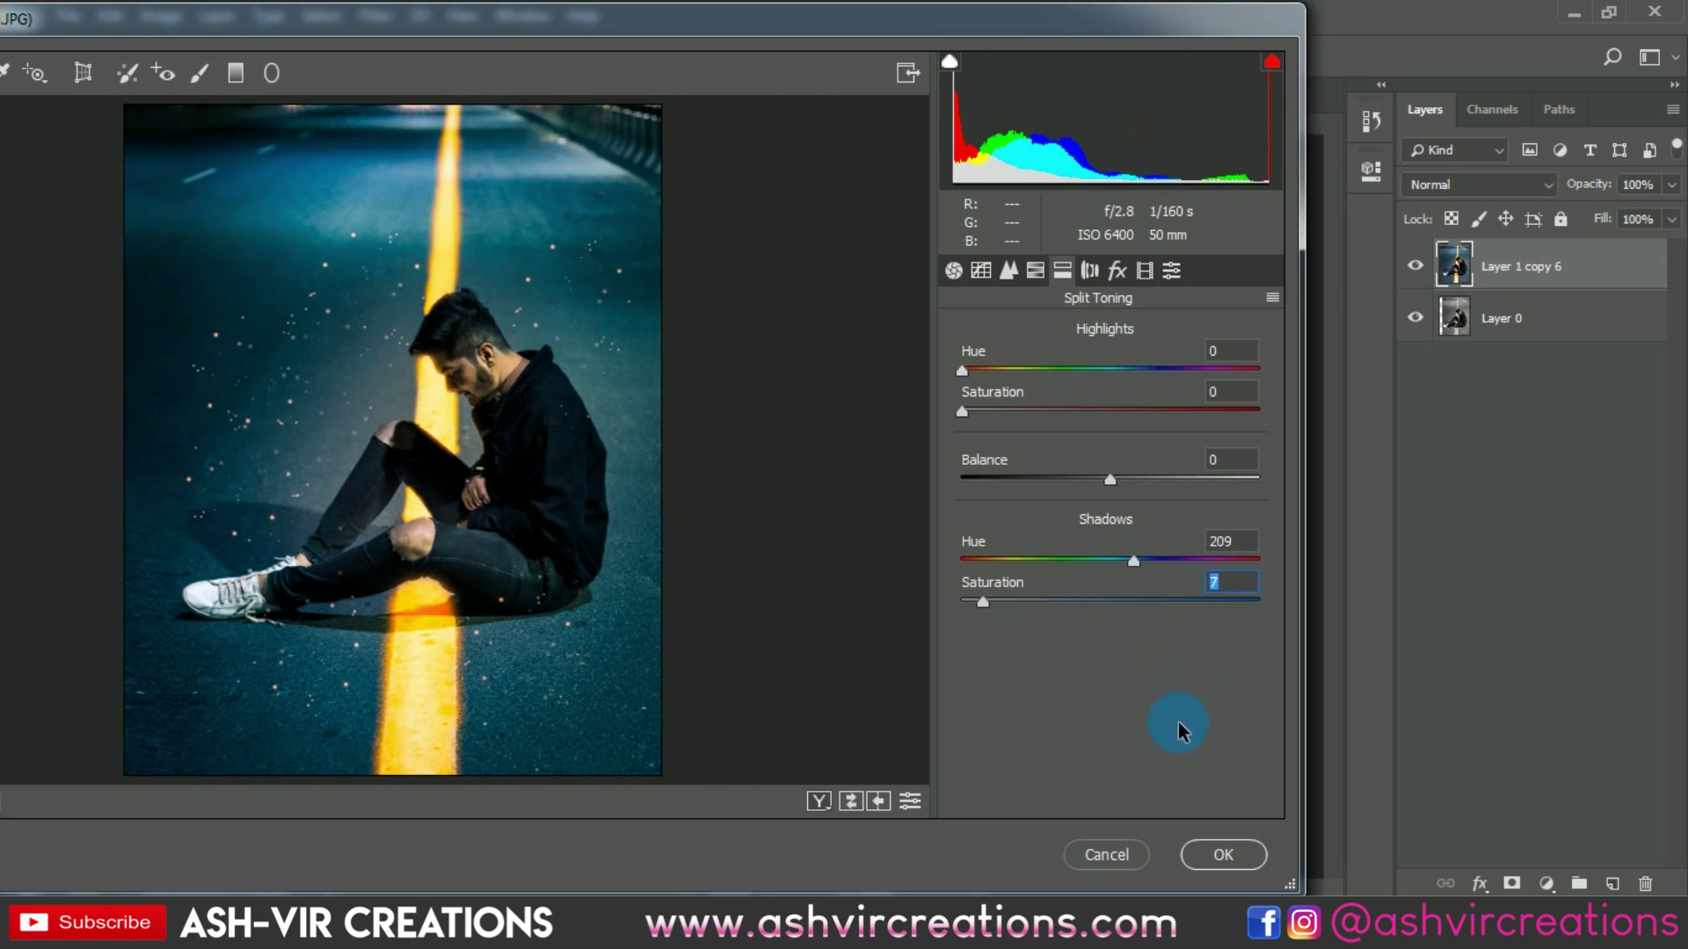
left_click(1223, 852)
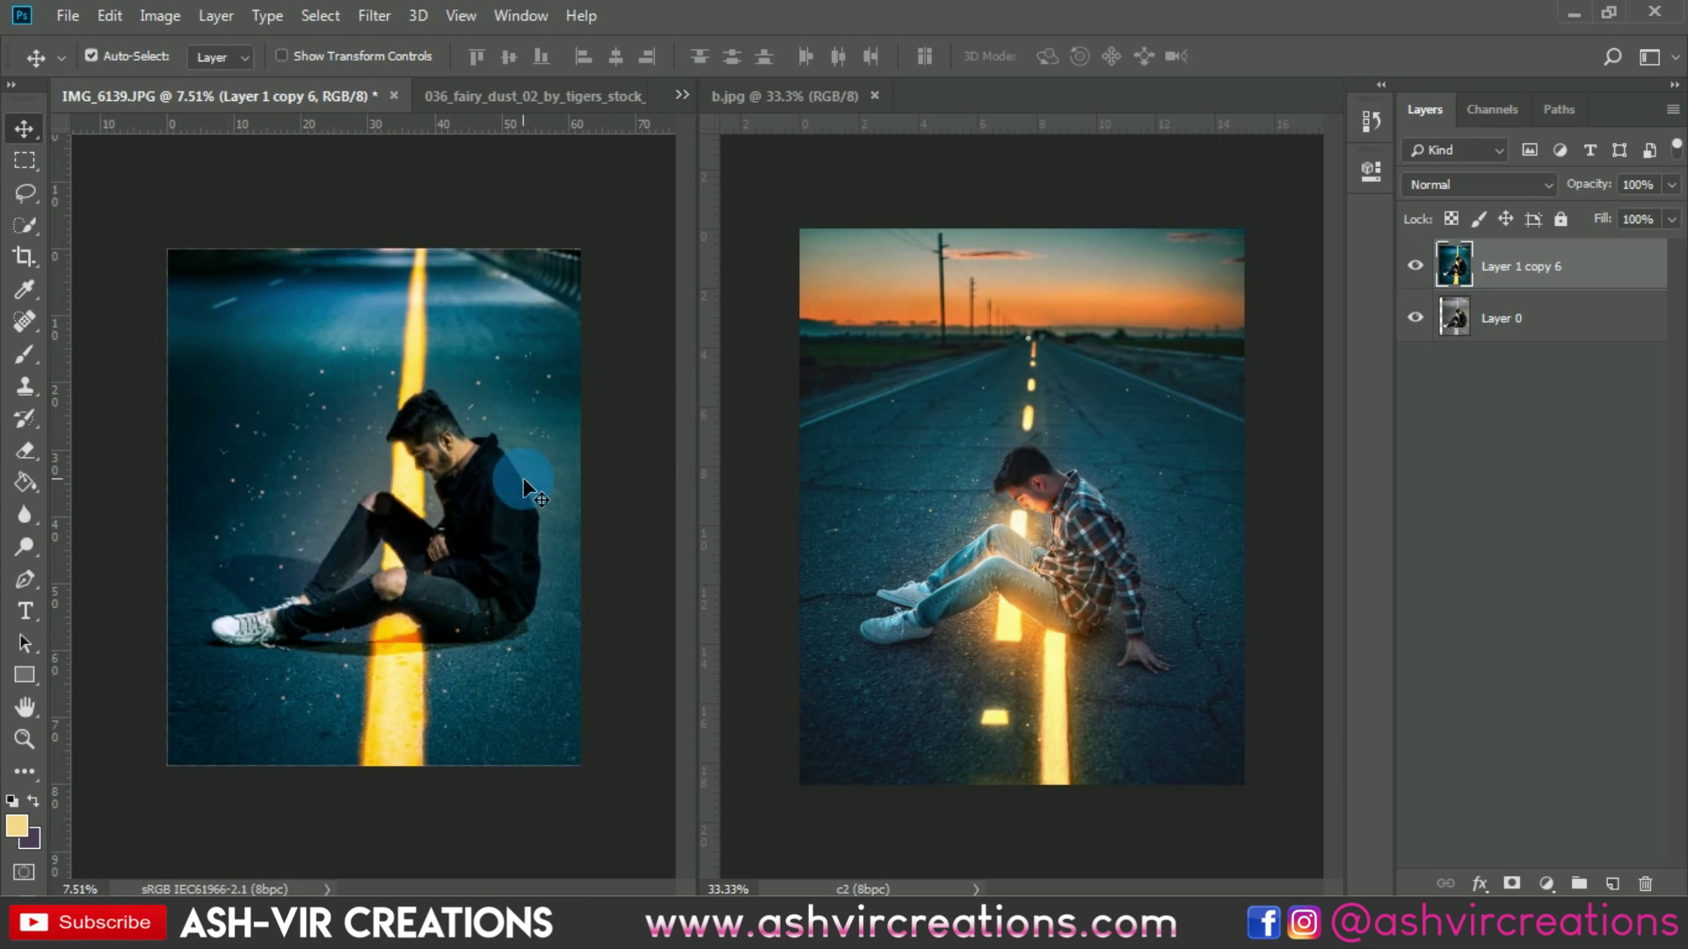
Compare the graded photo with the original by hiding Layer 1 copy 6
scroll(603, 474, "up", 1)
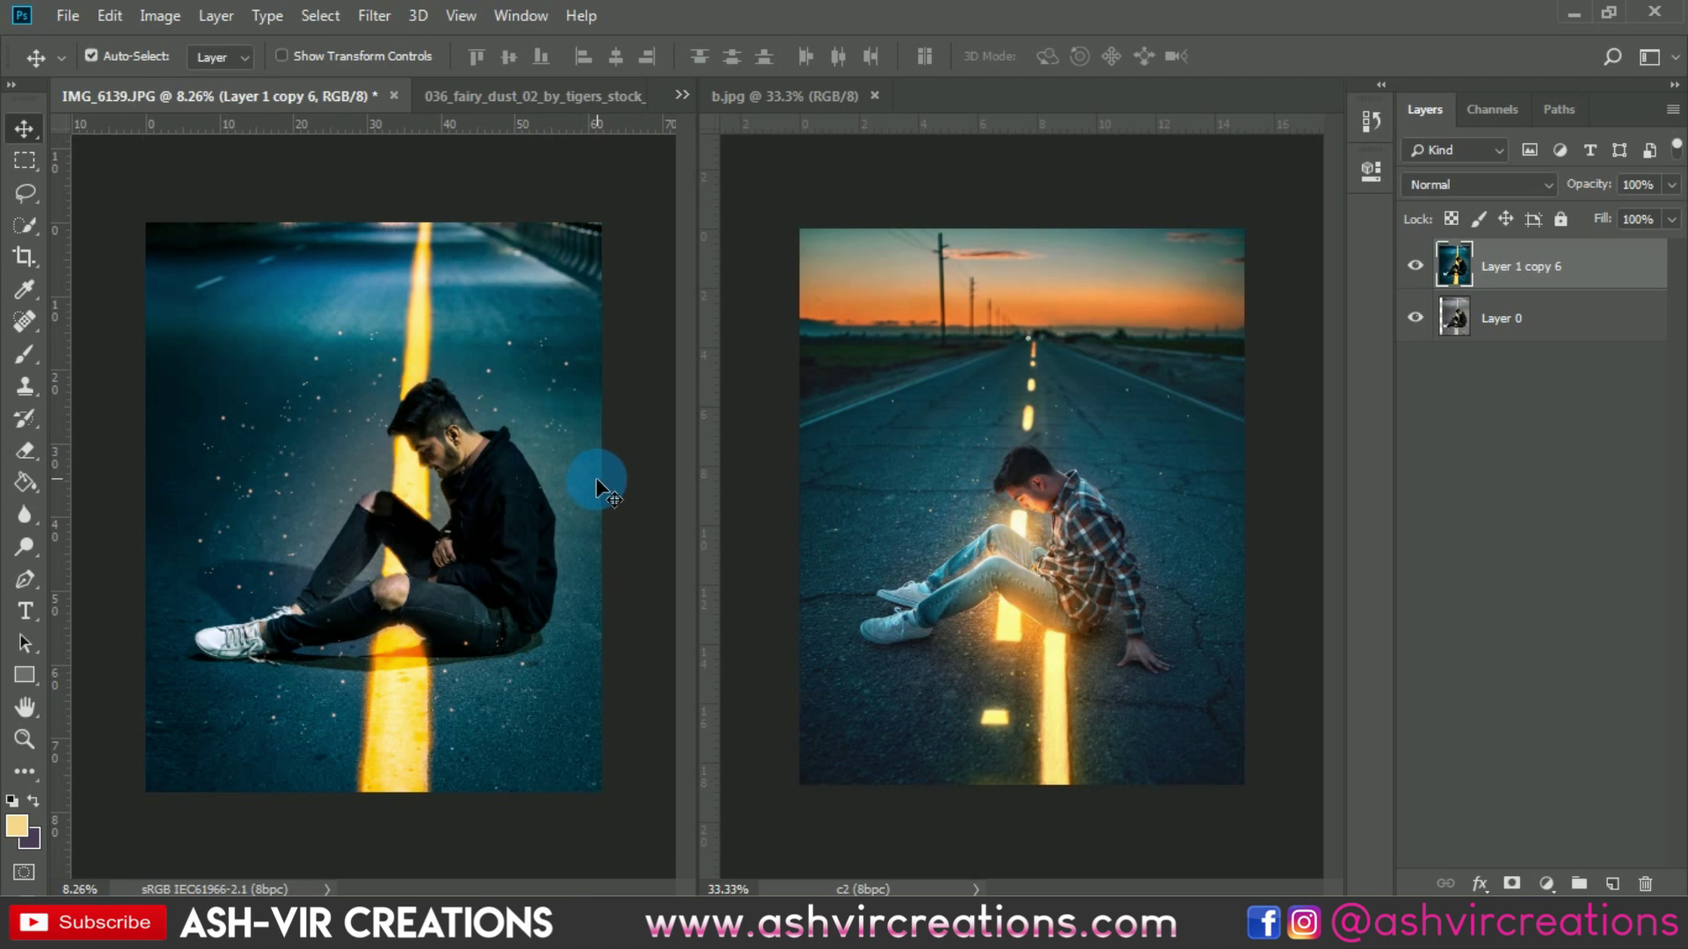
left_click(1415, 265)
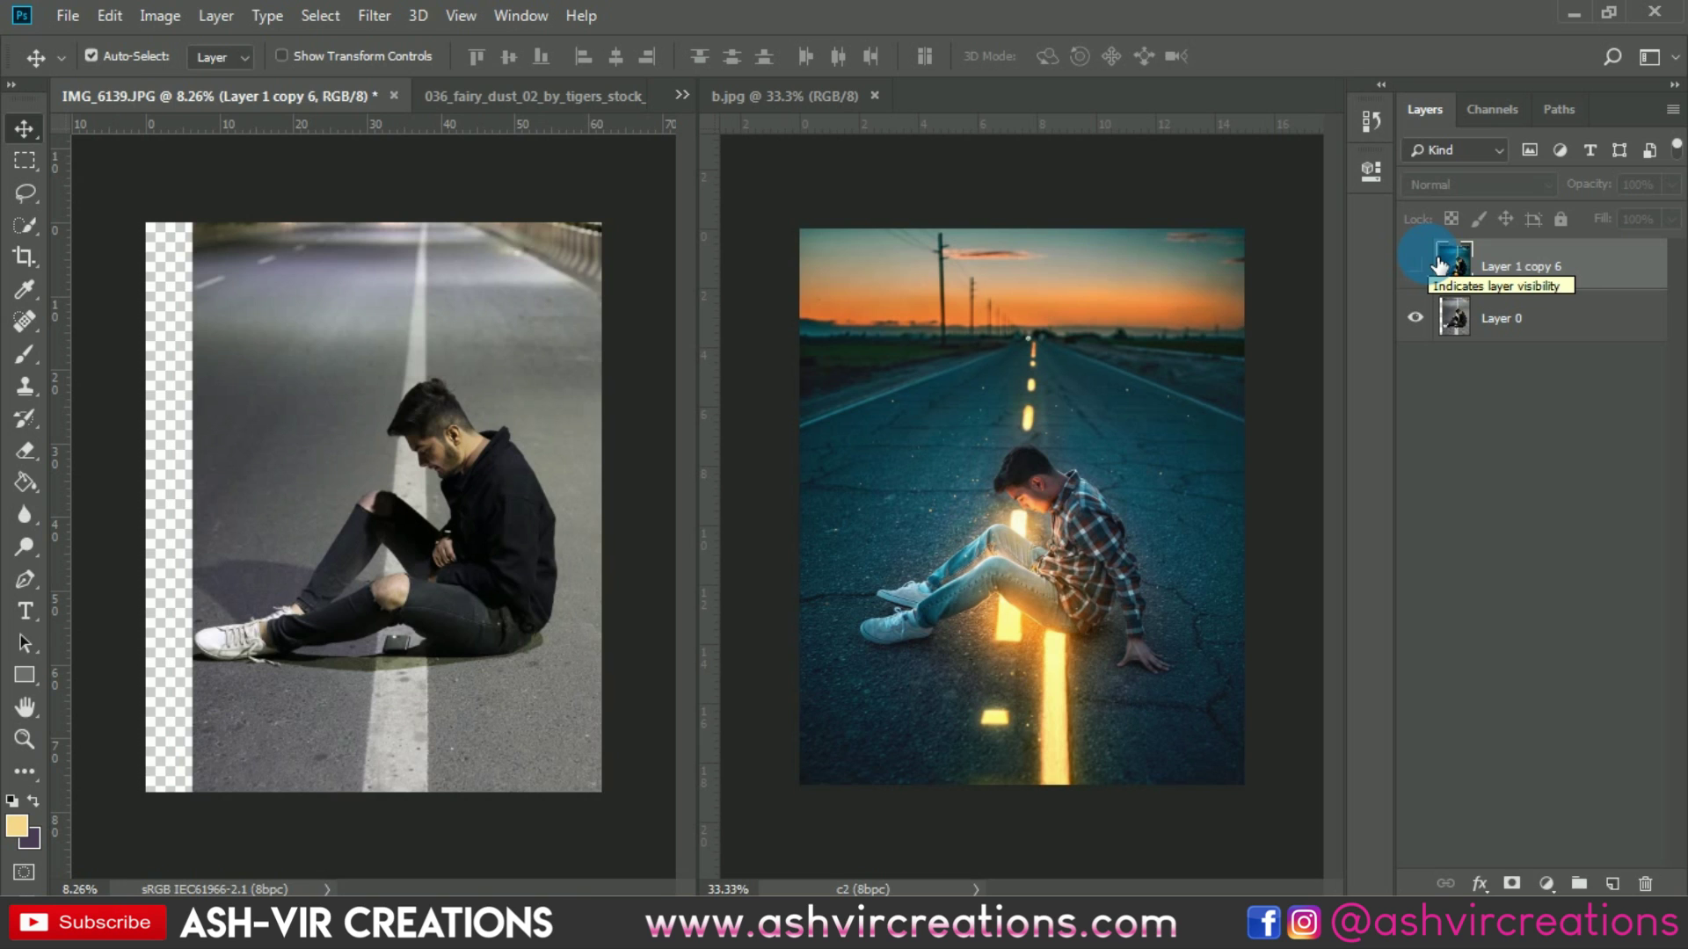
Toggle the visibility of Layer 1 copy 6 repeatedly for a before-and-after check beside the reference image, leaving the layer shown
left_click(1415, 266)
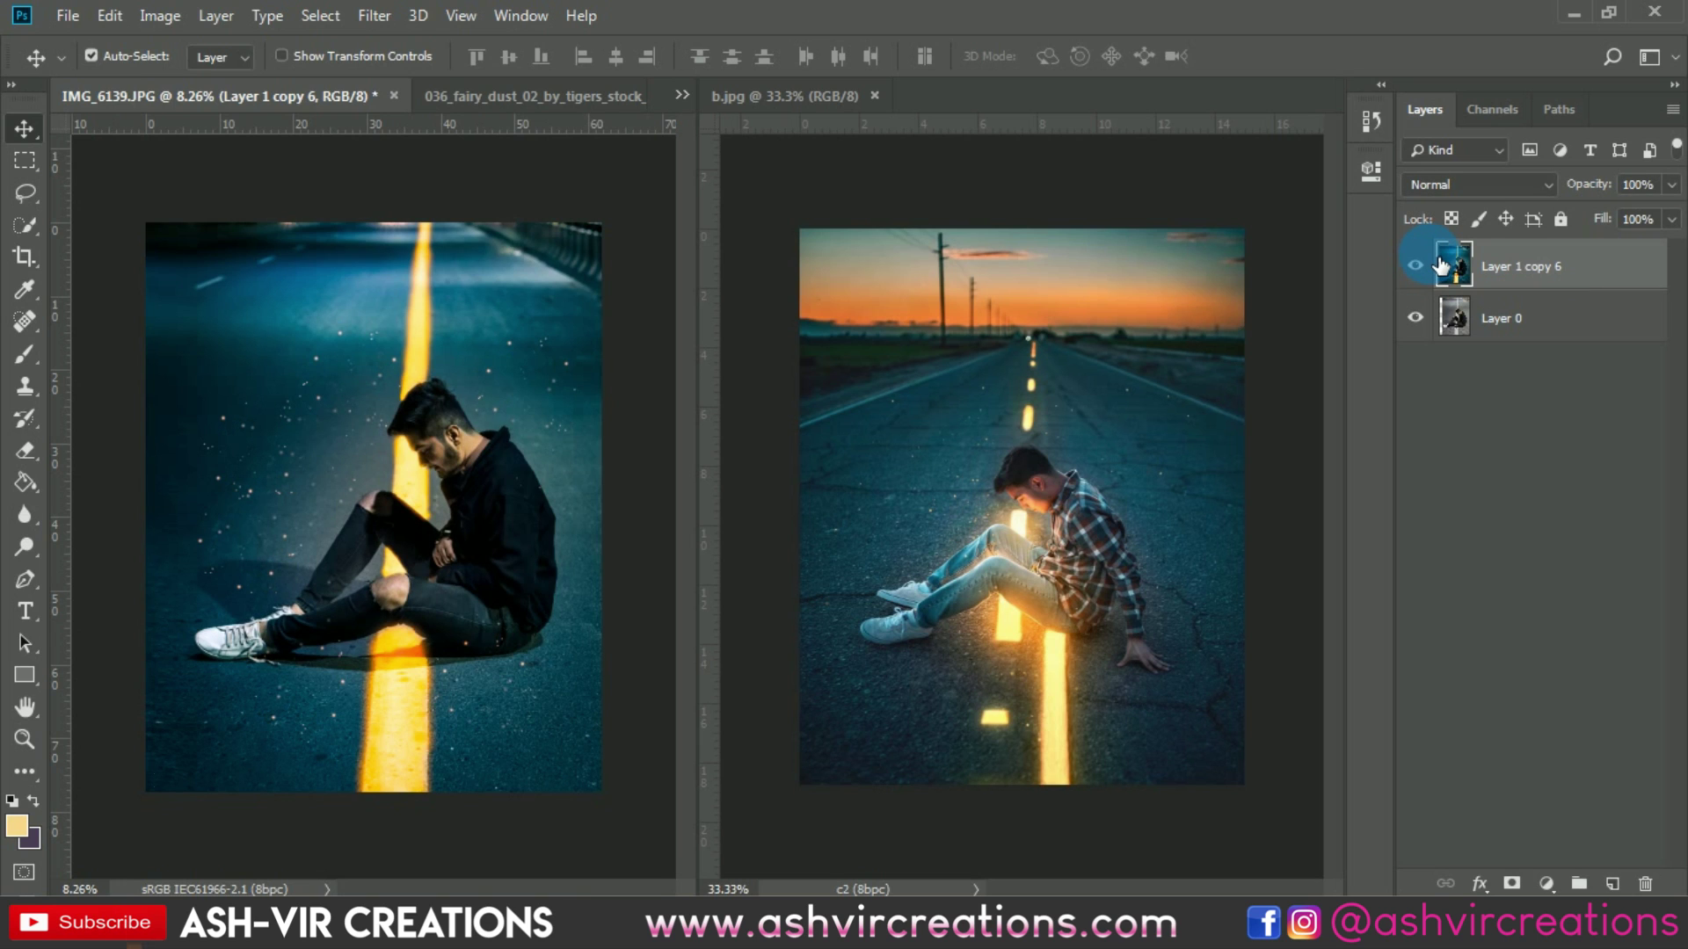
left_click(1417, 266)
left_click(1417, 266)
left_click(1417, 265)
left_click(1417, 265)
left_click(1440, 264)
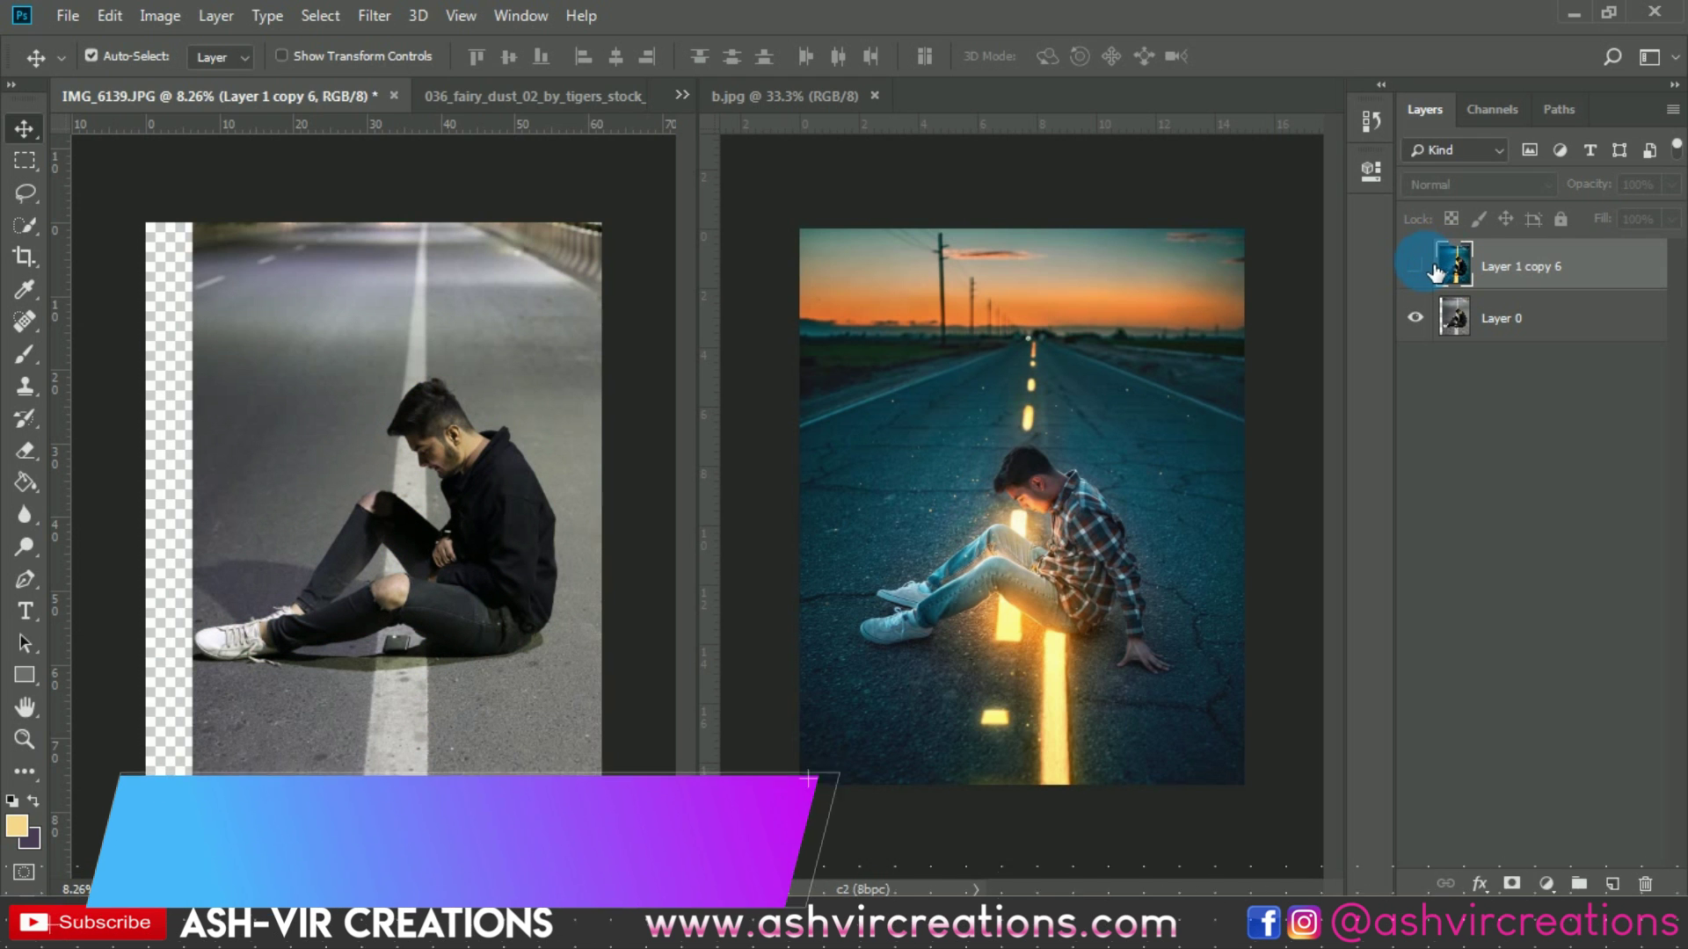
left_click(1415, 266)
Consolidate all open documents into tabs so IMG_6139.JPG fills the workspace
left_click(506, 17)
mouse_move(615, 38)
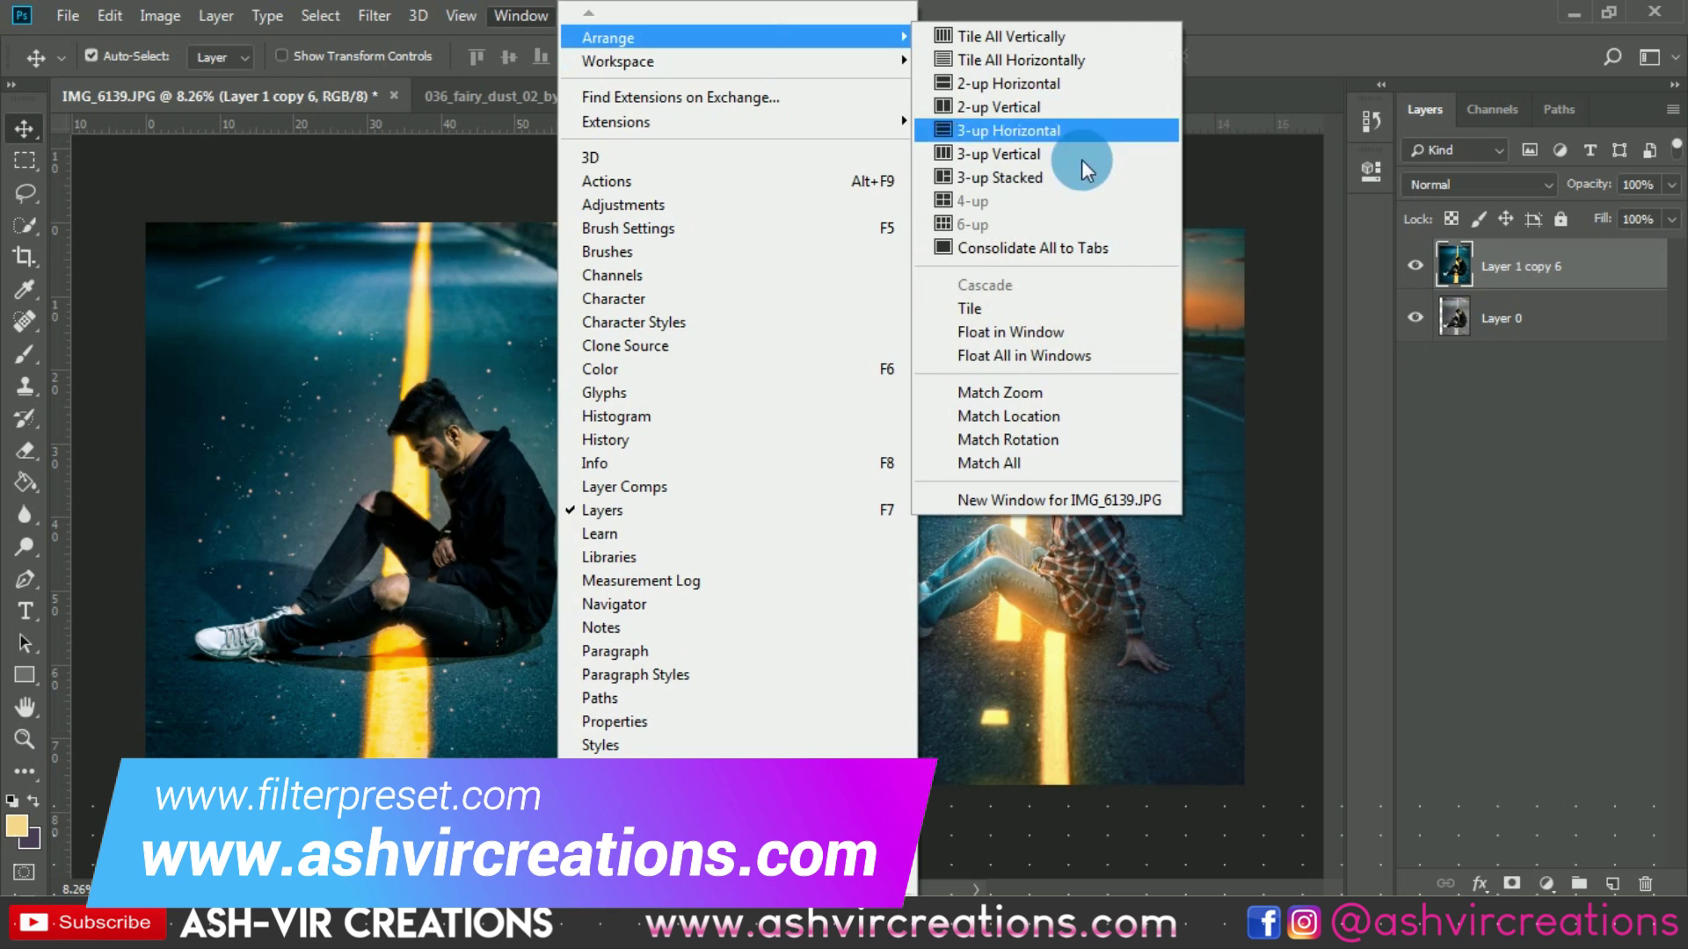
left_click(1058, 258)
scroll(1002, 416, "up", 3)
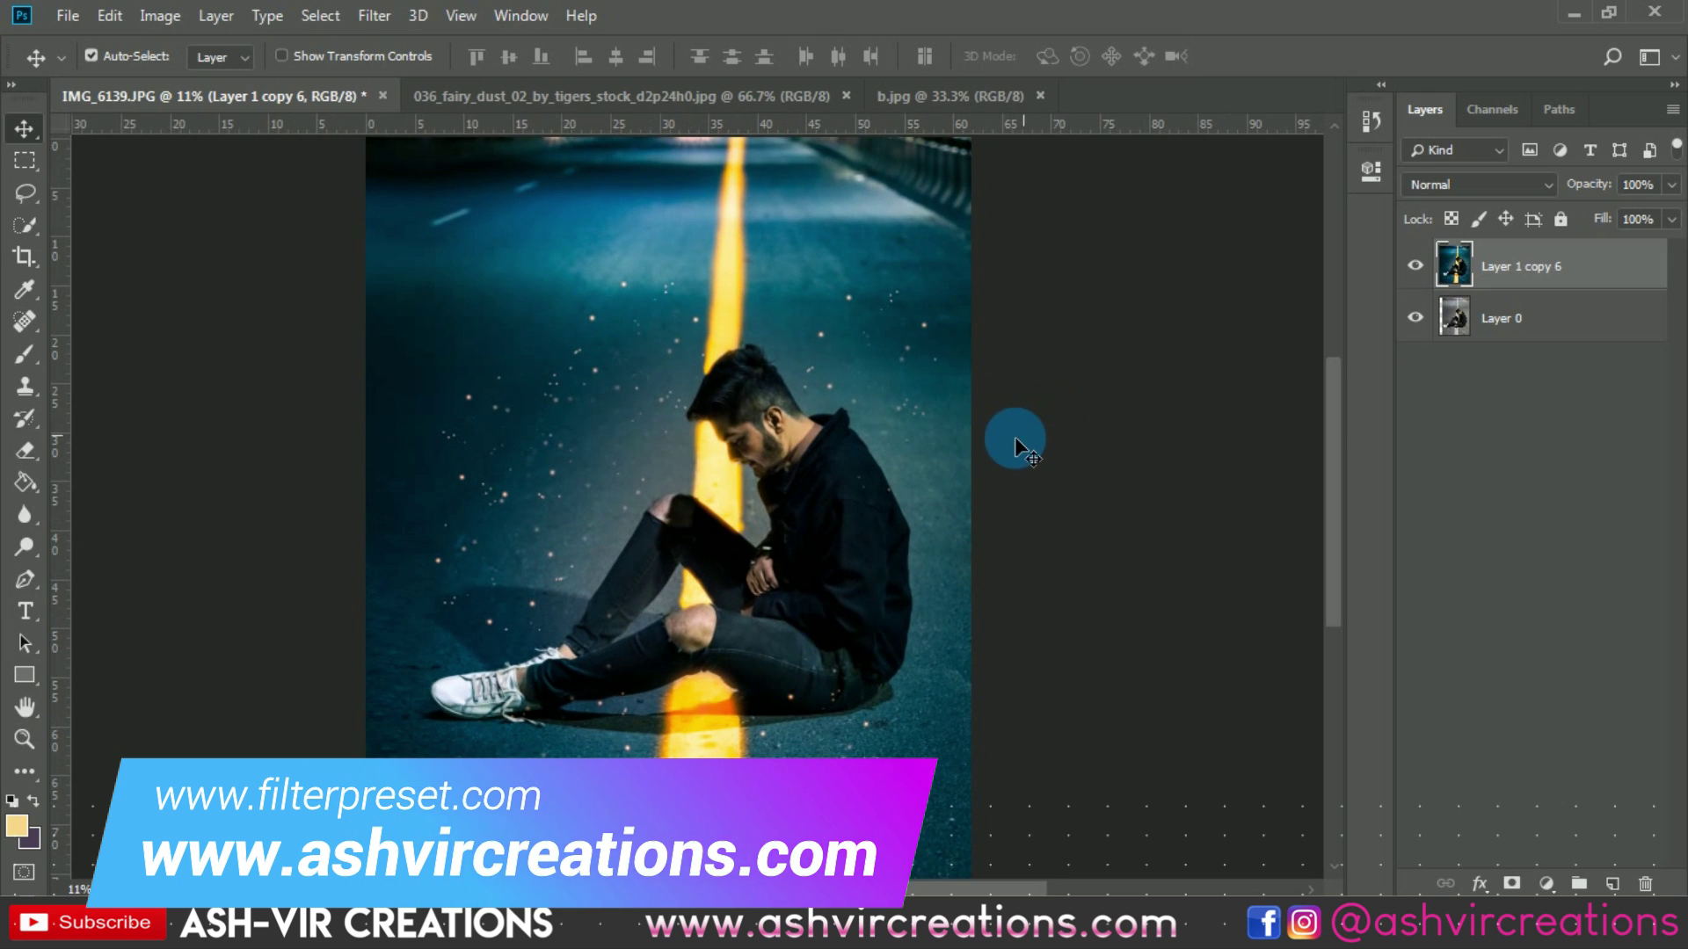
scroll(1011, 439, "up", 3)
scroll(1011, 439, "down", 2)
scroll(872, 452, "down", 1)
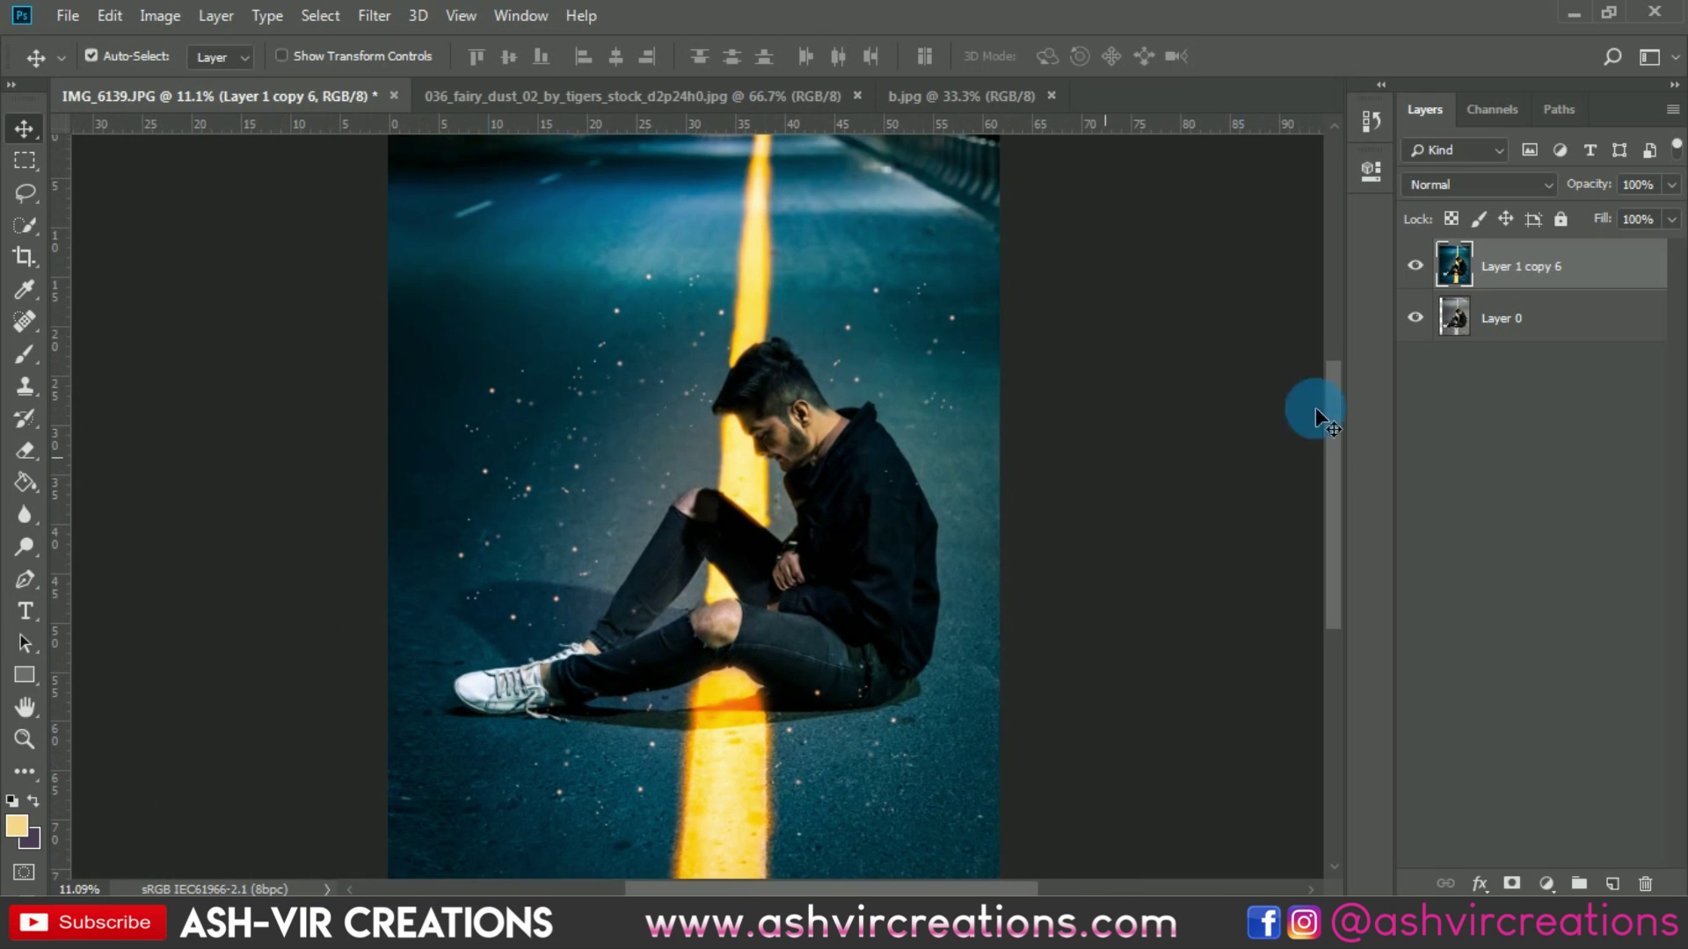
Compare the edit with the original road photo in the single-document view by switching Layer 1 copy 6 off and on
left_click(1415, 265)
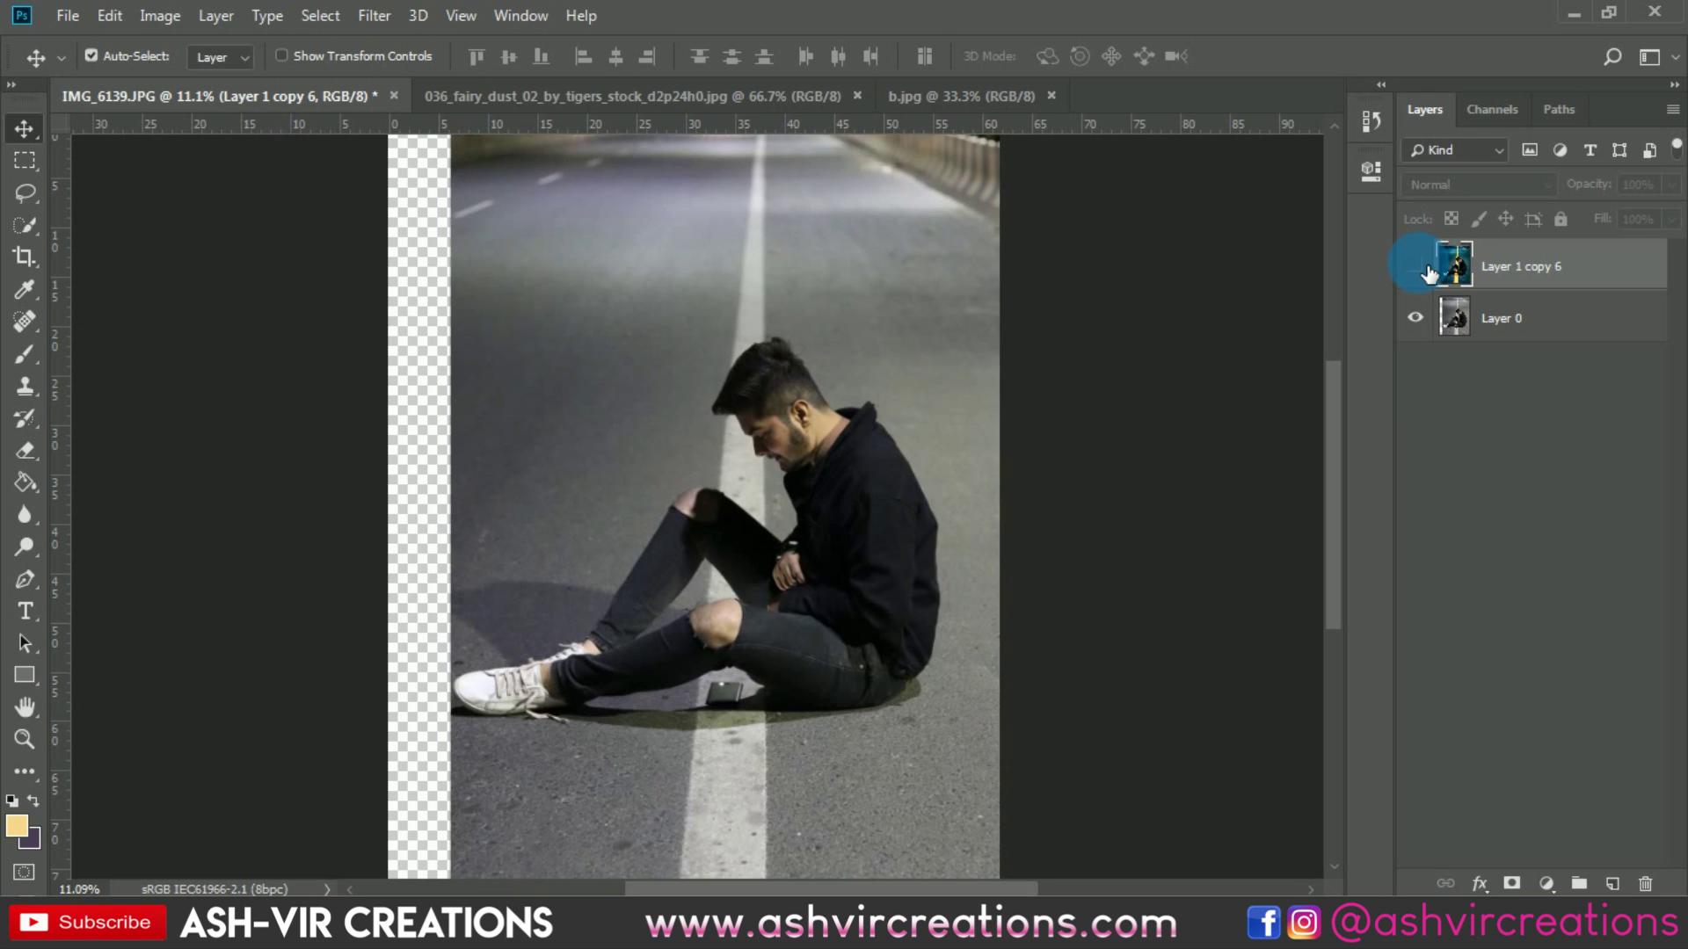
left_click(1417, 266)
left_click(1425, 267)
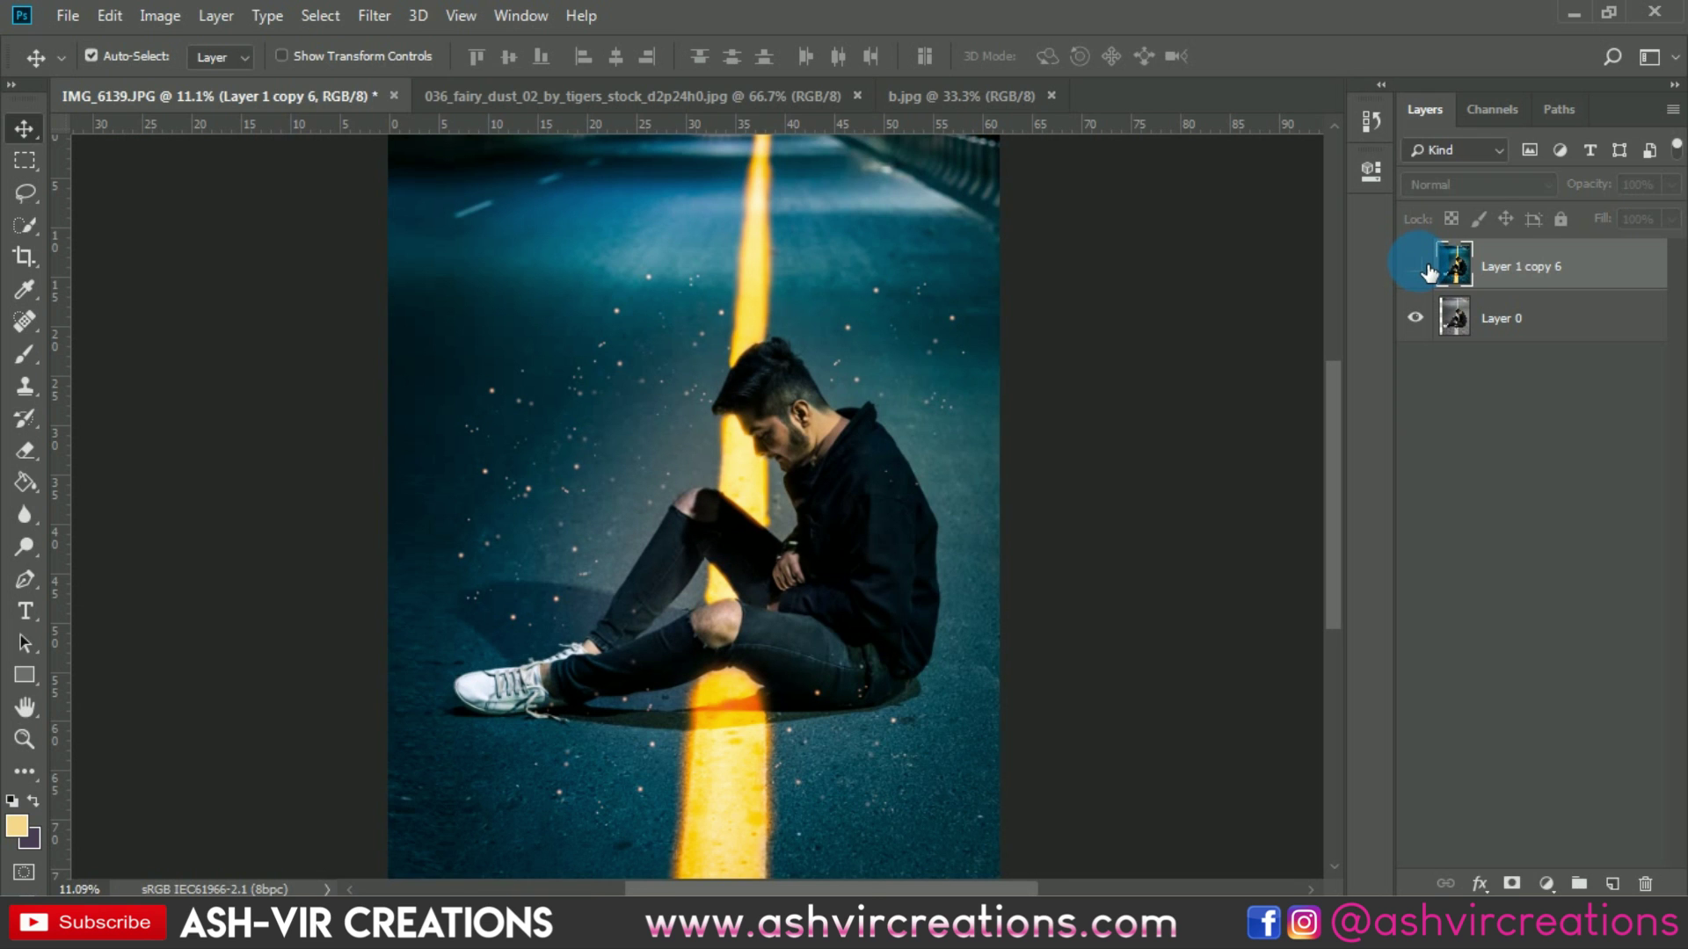
left_click(1424, 267)
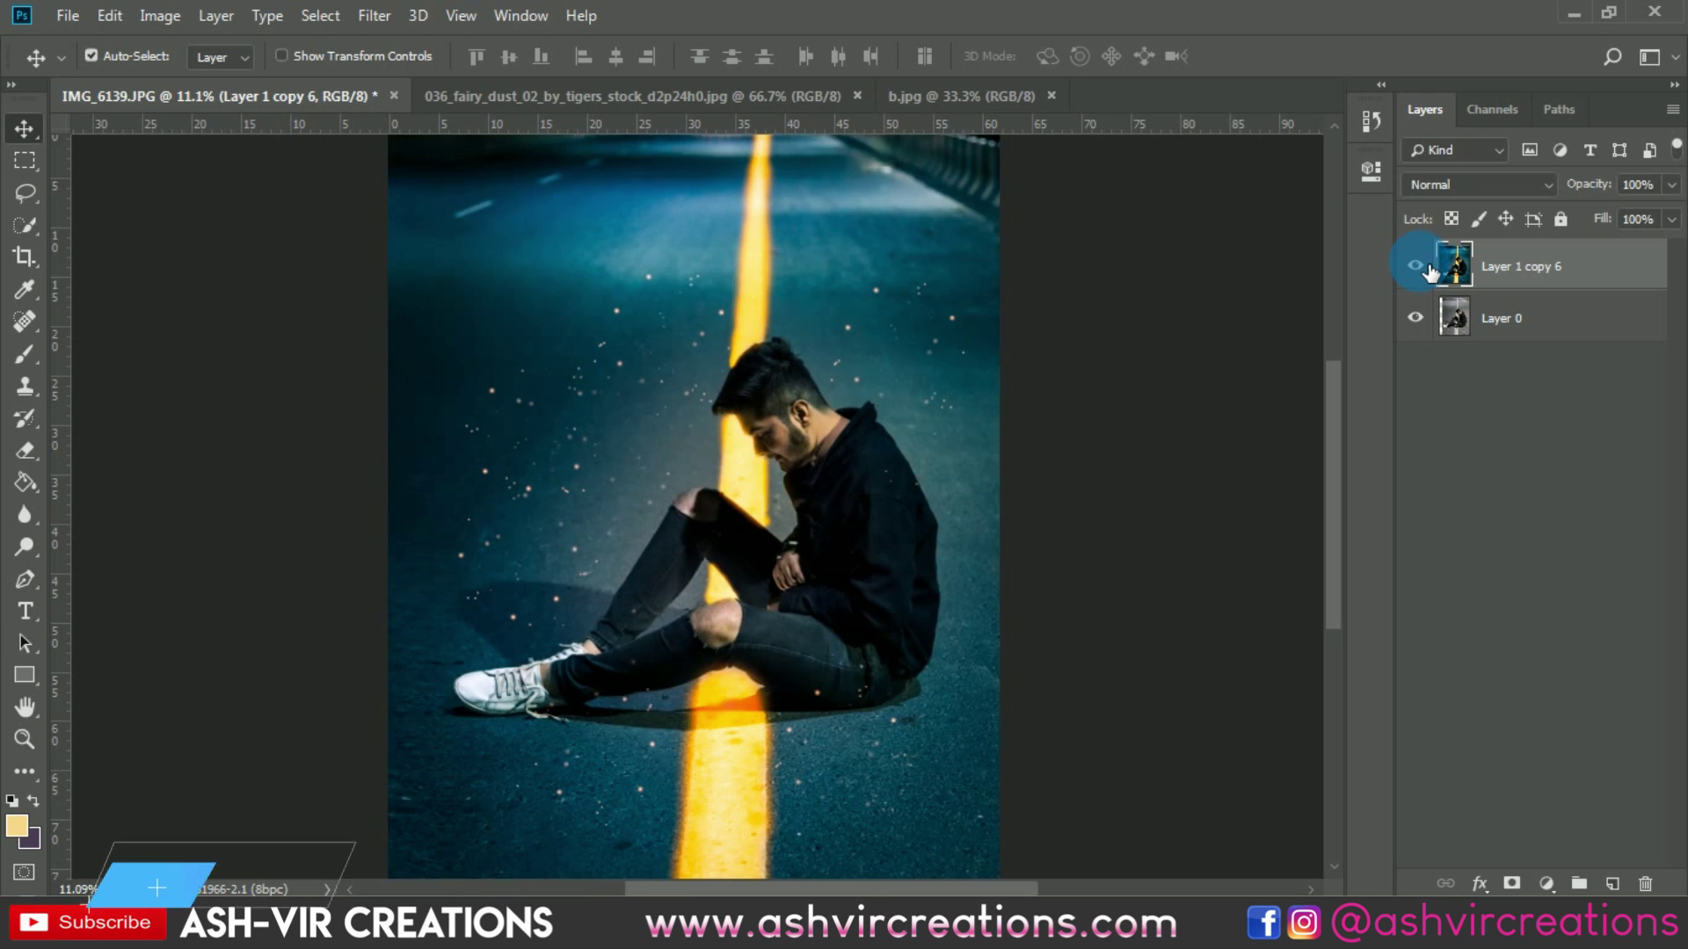
left_click(1424, 267)
left_click(1424, 267)
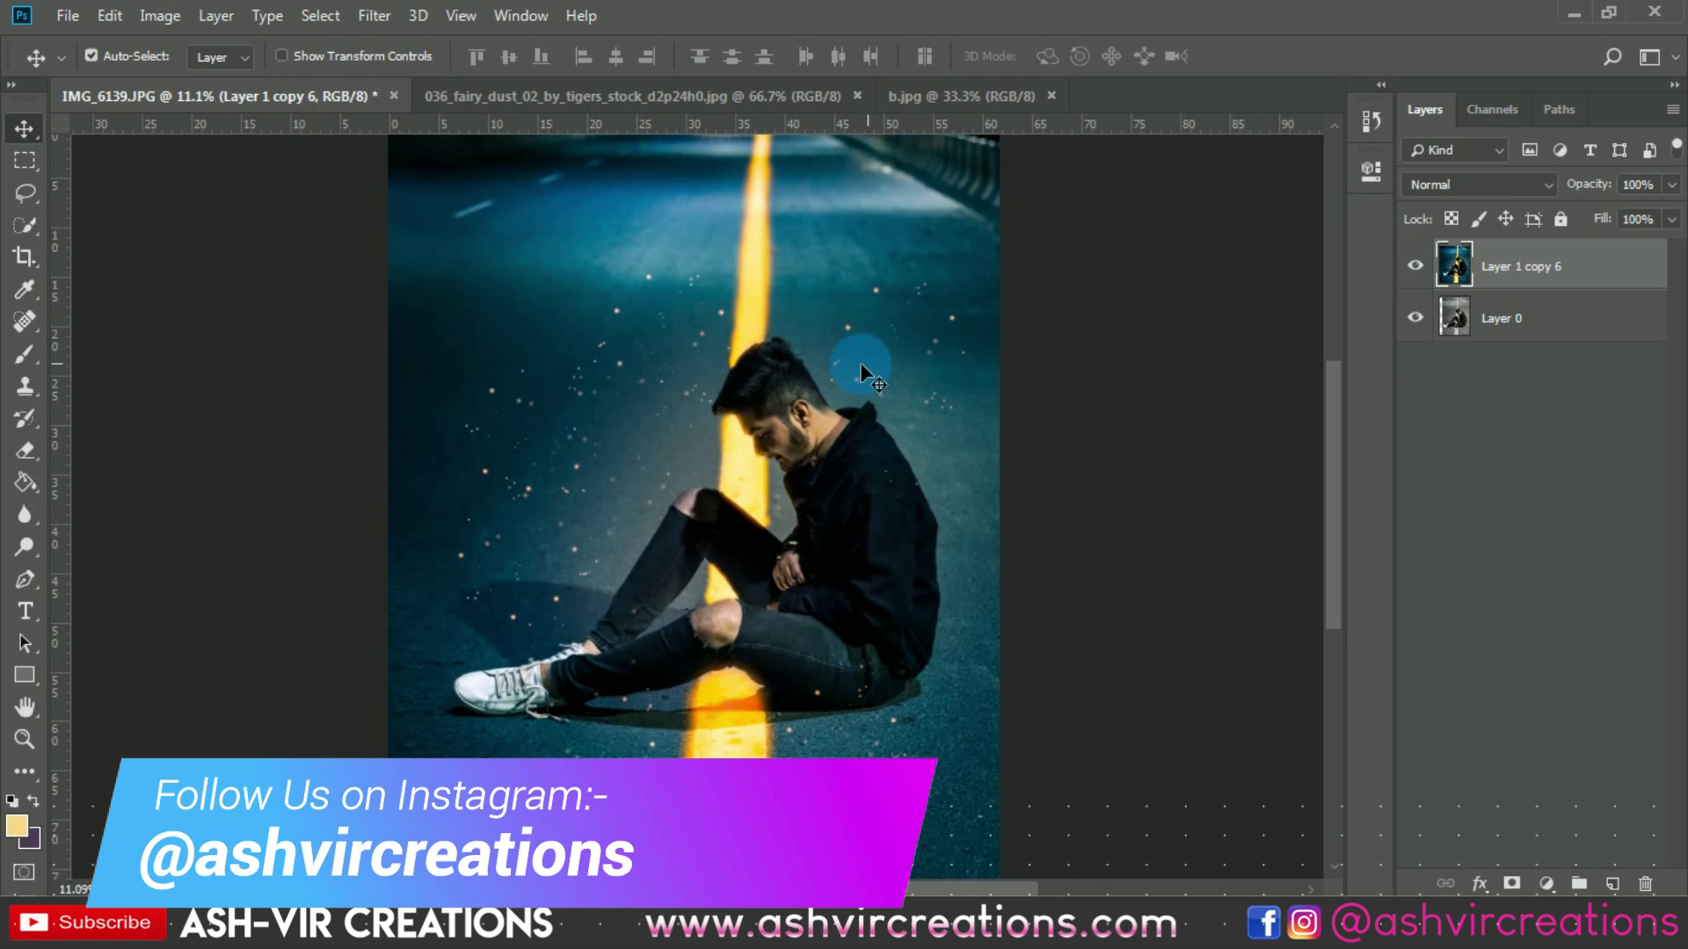
Inspect the seated man and sparks up close with Layer 1 copy 6 hidden and shown, then review the whole picture
scroll(862, 365, "up", 3)
scroll(799, 420, "down", 2)
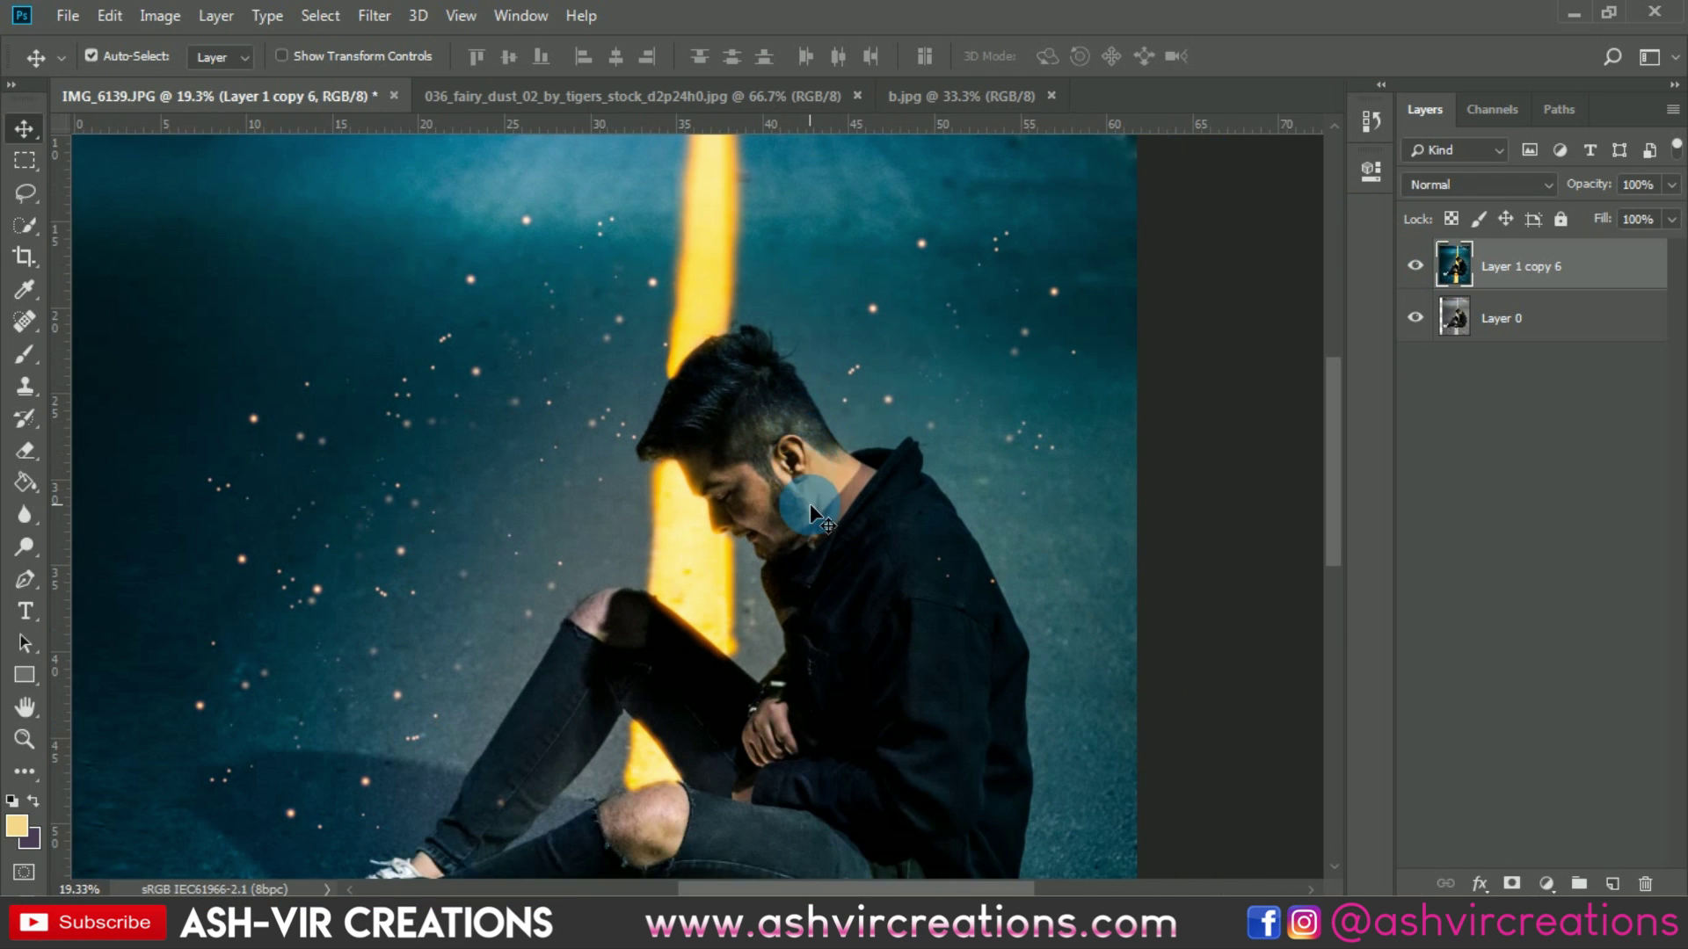
left_click_drag(813, 539, 986, 357)
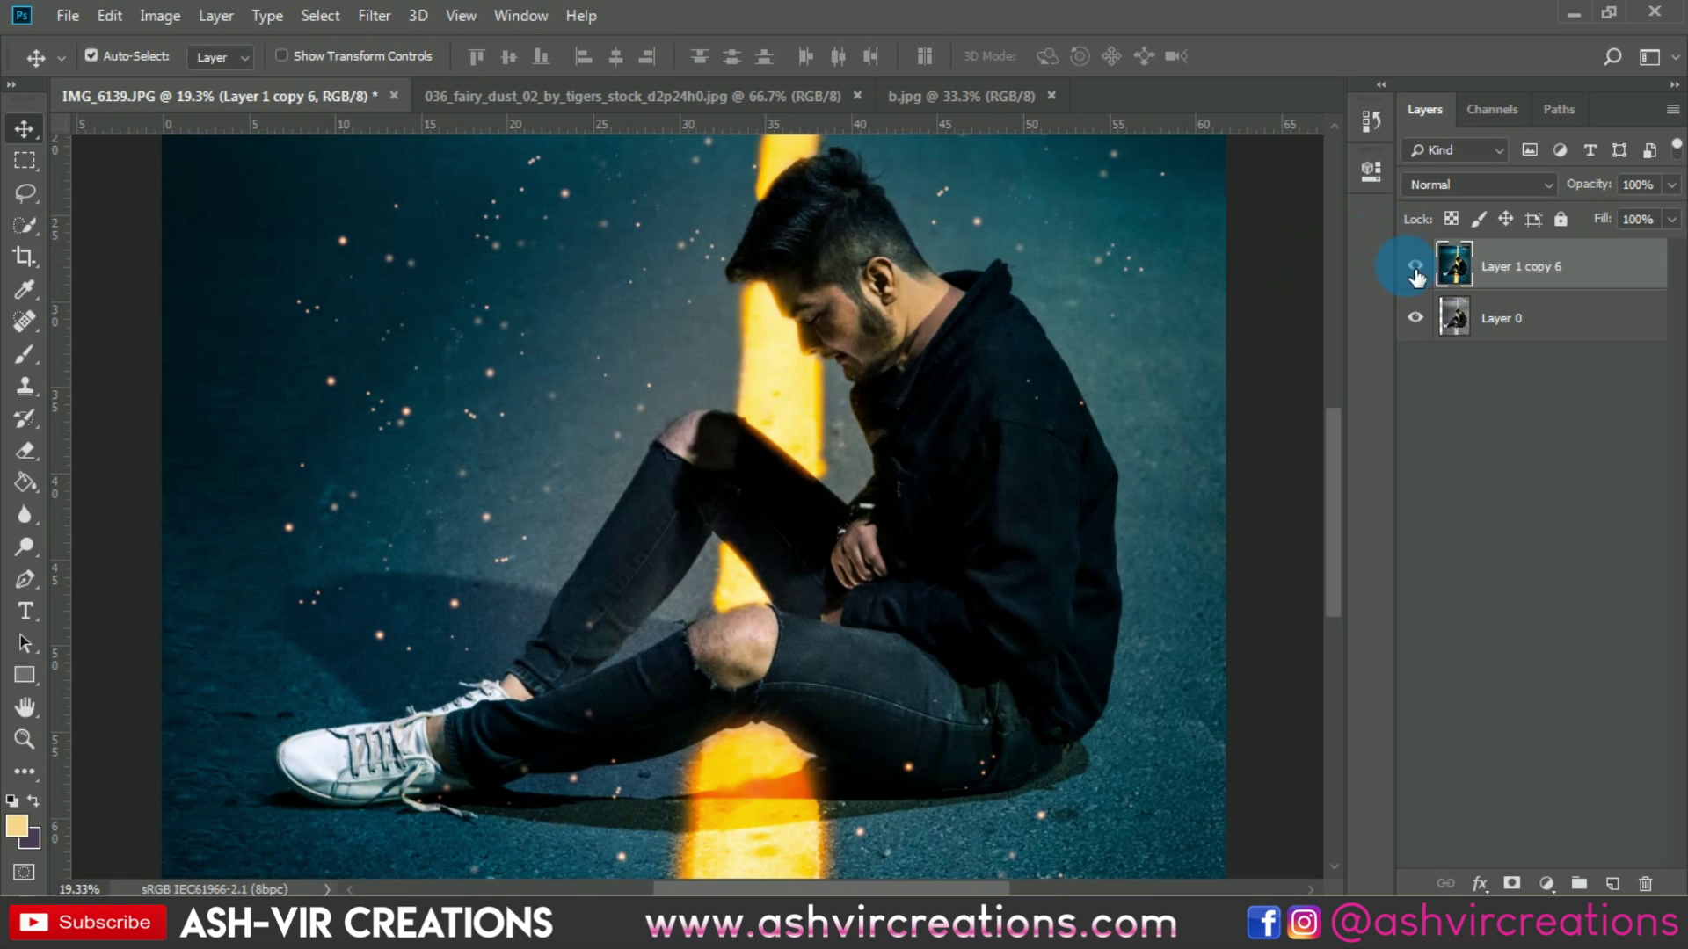
left_click(1416, 268)
left_click(1415, 268)
left_click(1415, 268)
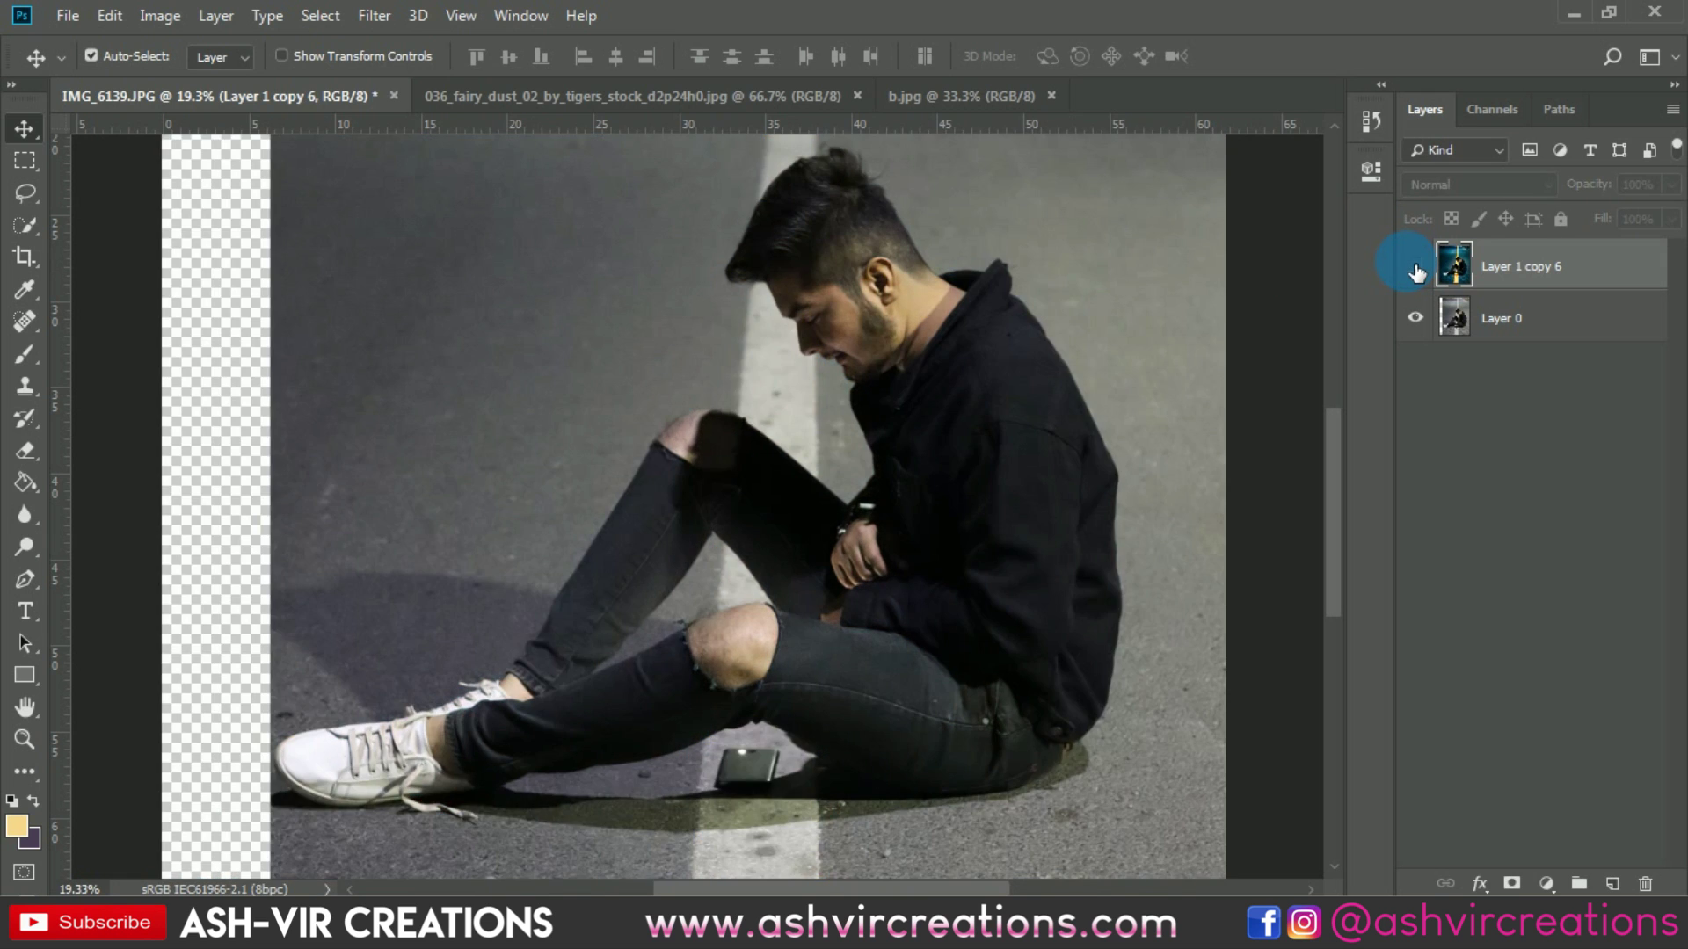
left_click(1415, 268)
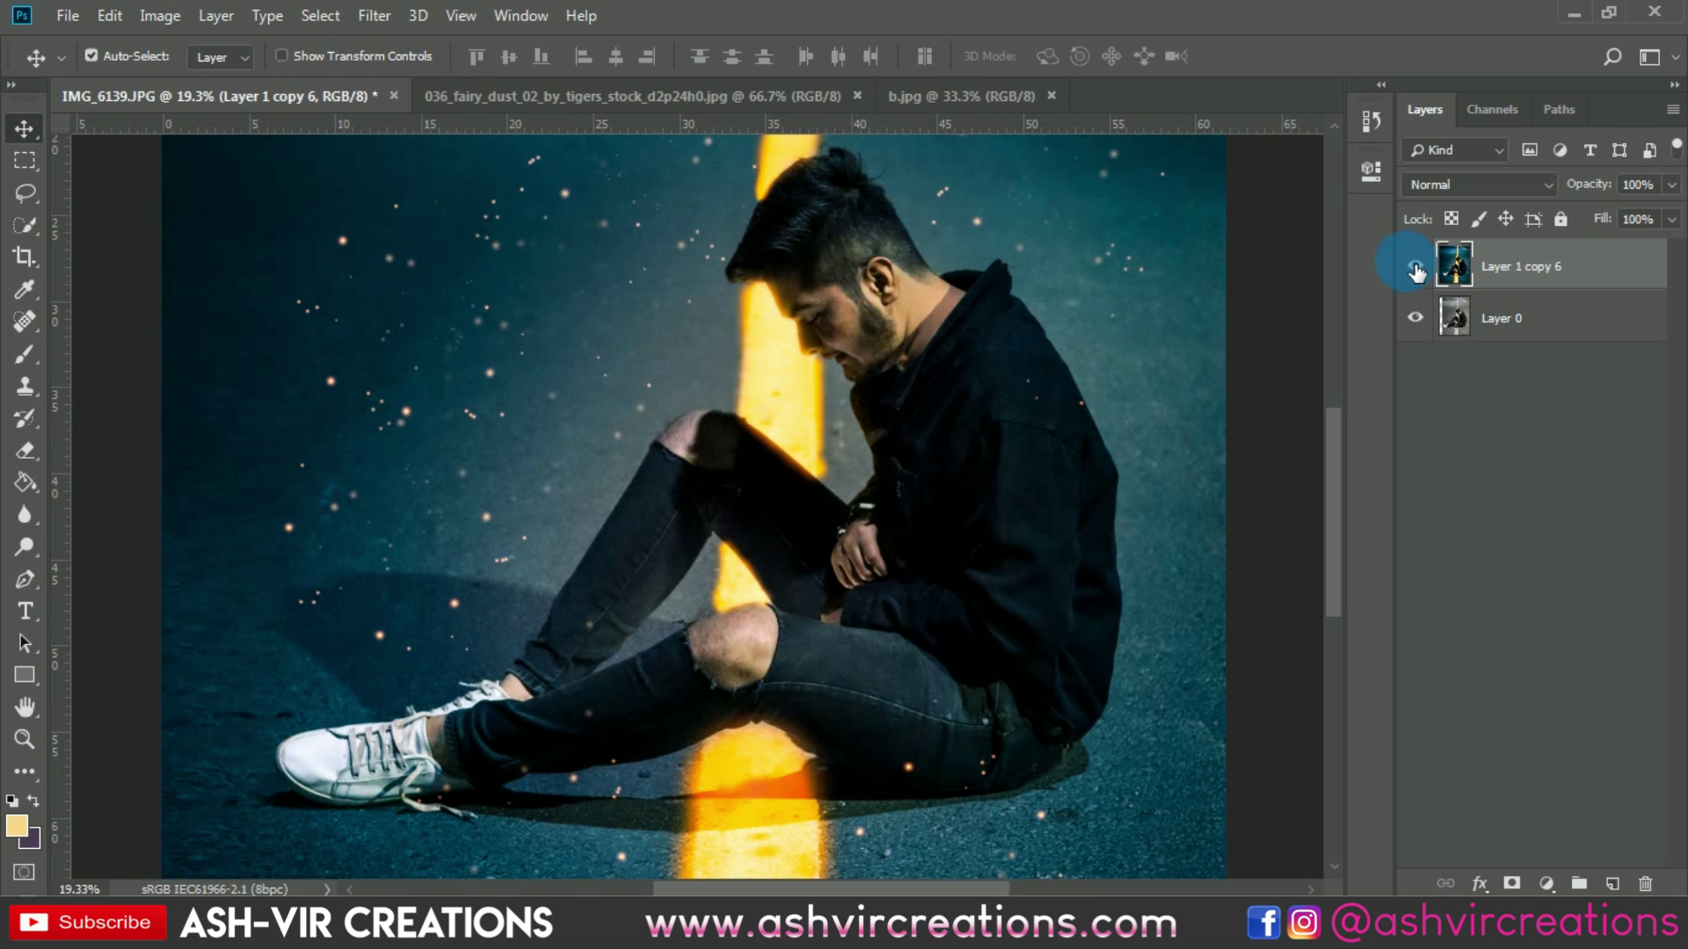
scroll(1136, 304, "down", 4)
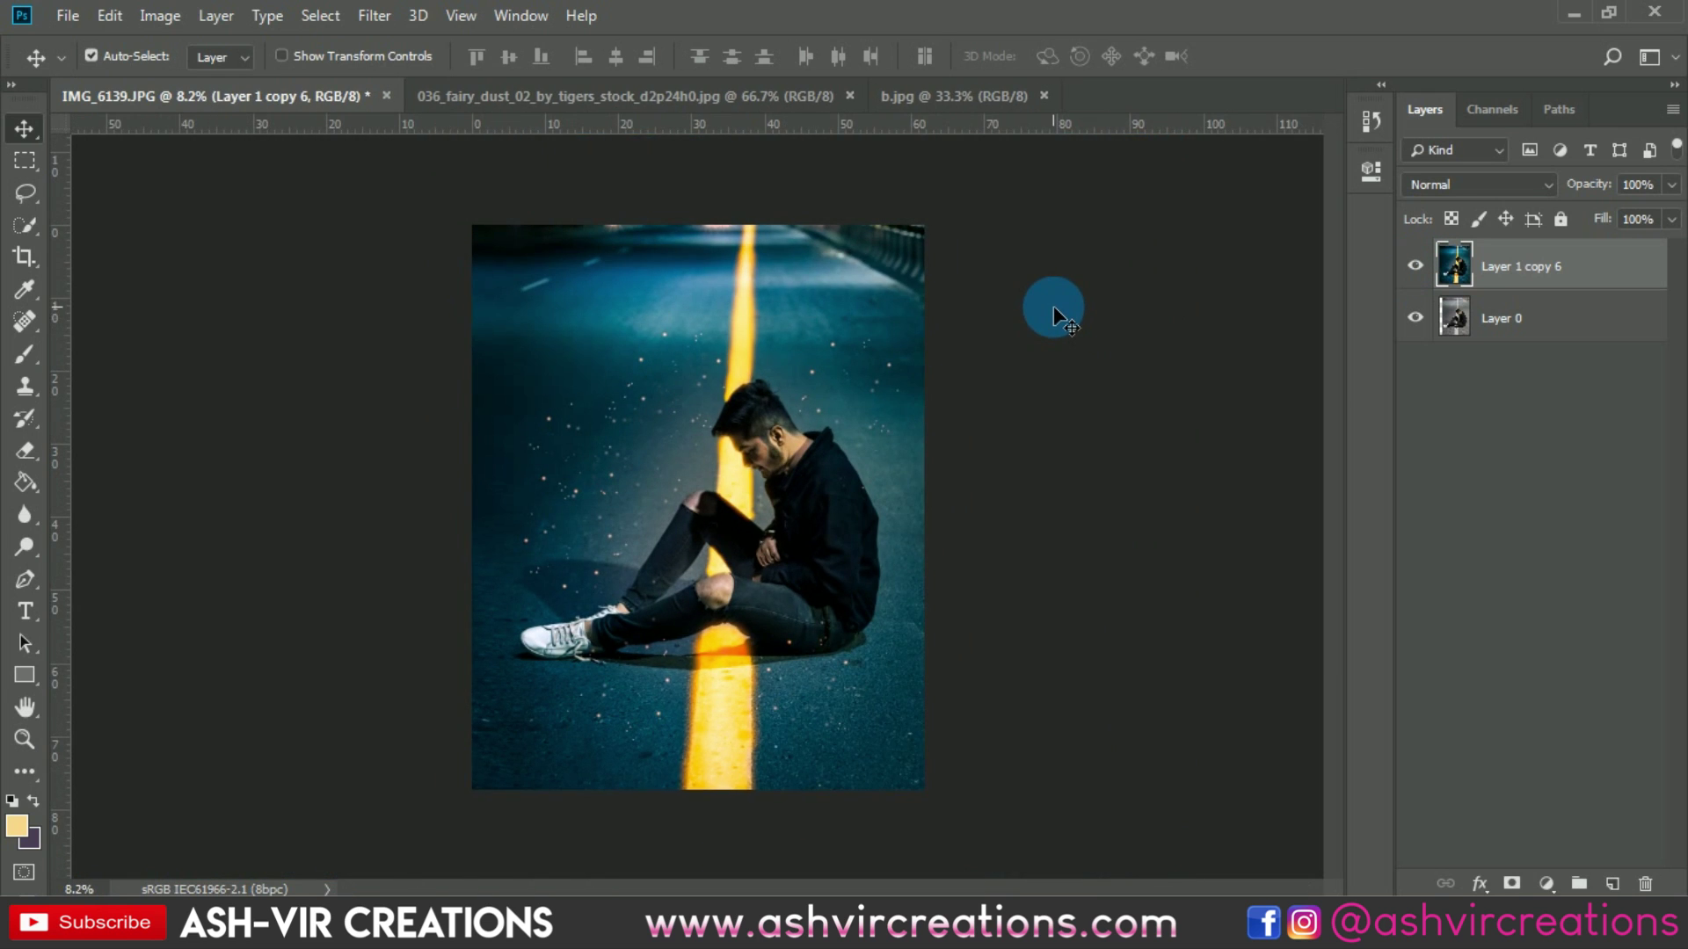
scroll(1055, 309, "up", 1)
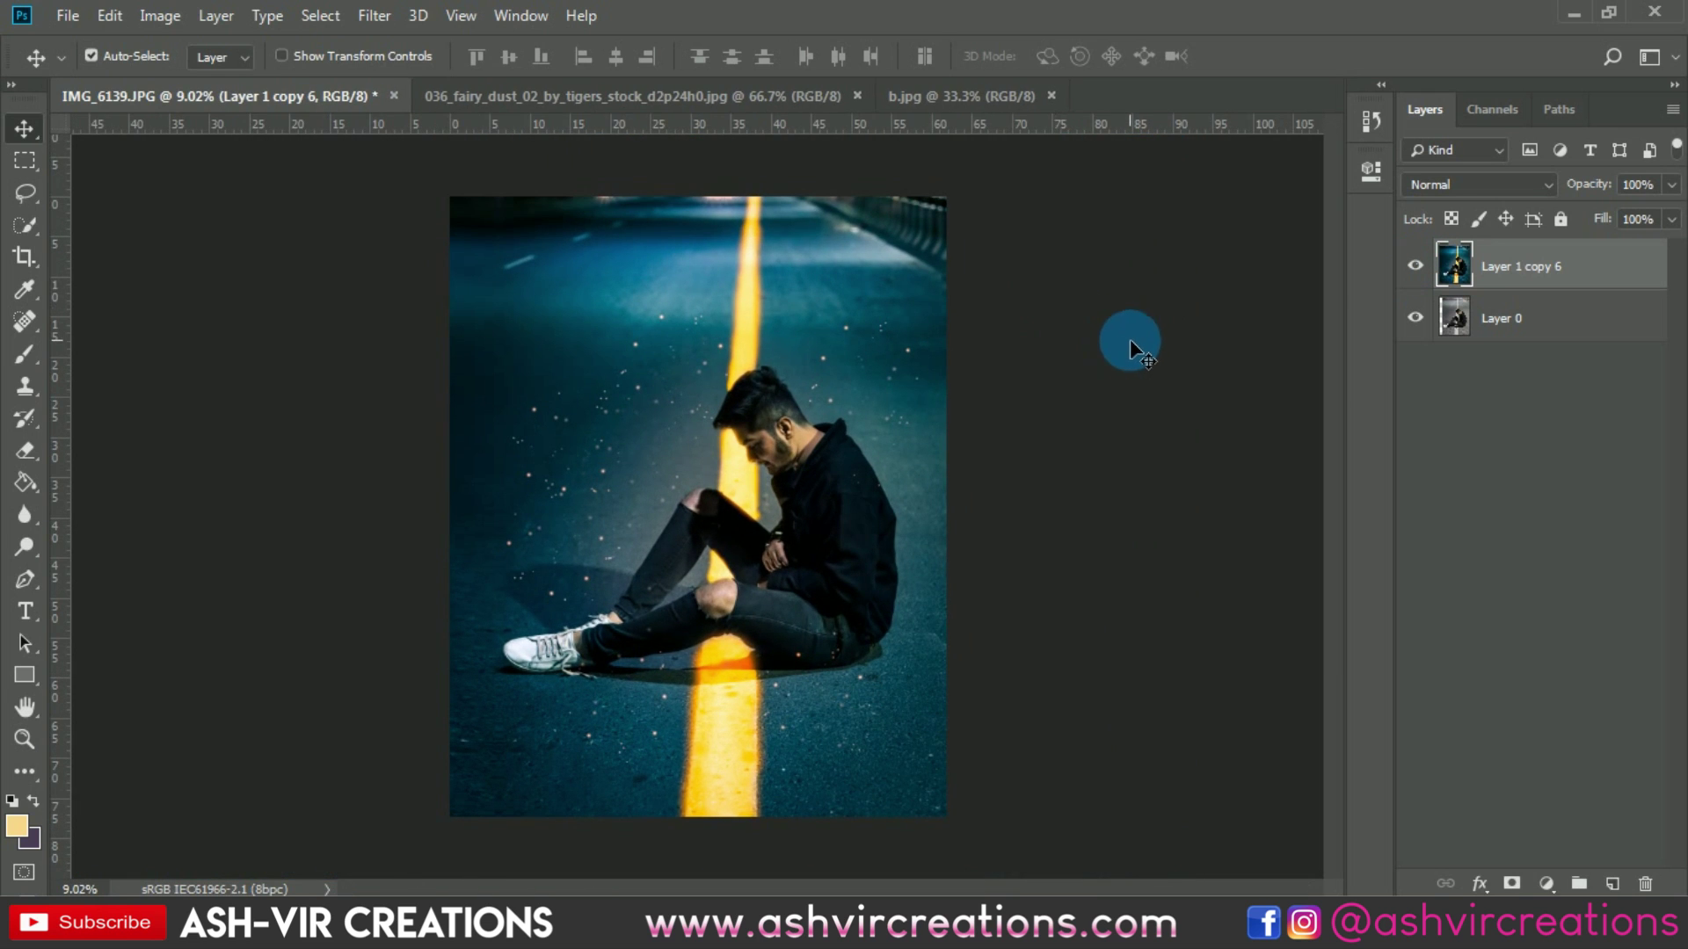